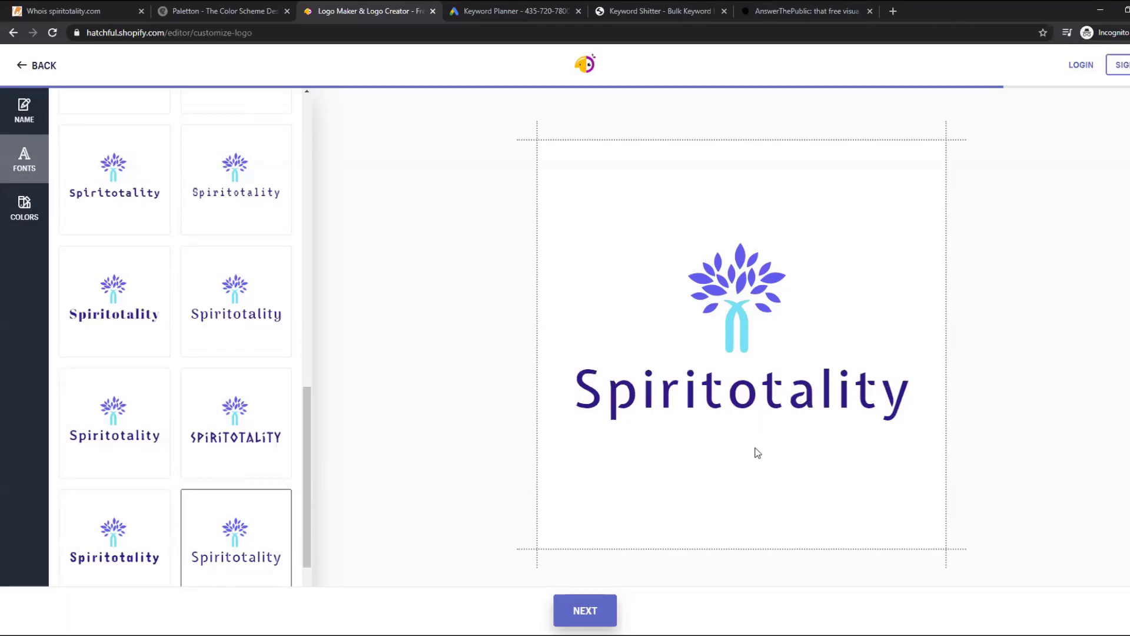
# Look through the remaining font options for the Spiritotality logo and glance at the color scheme and Keyword Planner pages
pyautogui.scroll(-4, 144, 512)
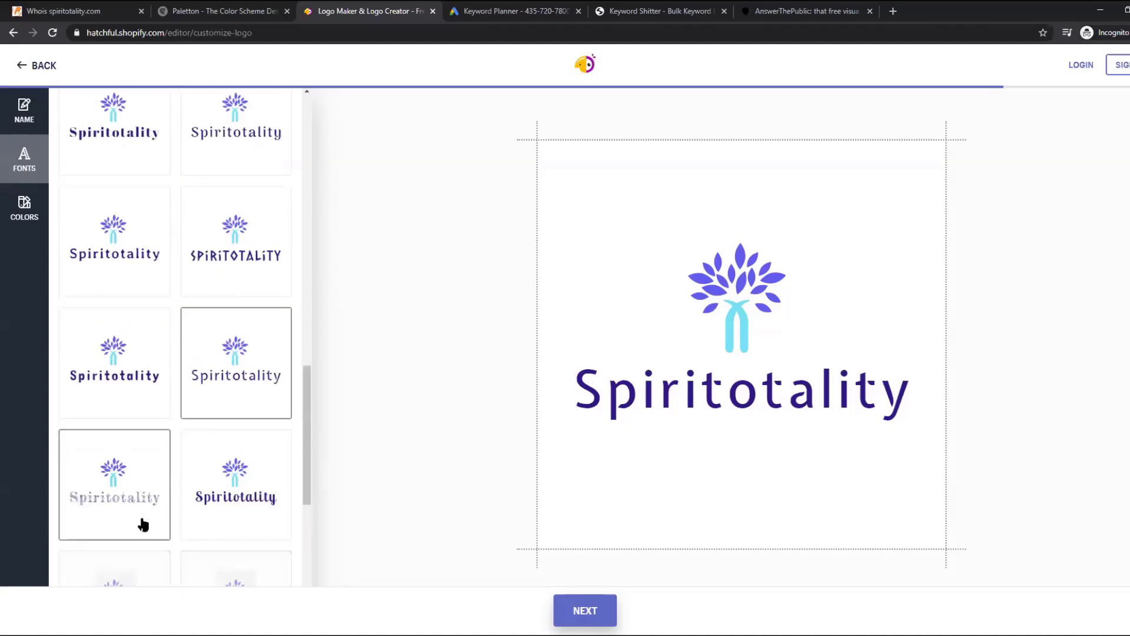
pyautogui.scroll(-2, 270, 485)
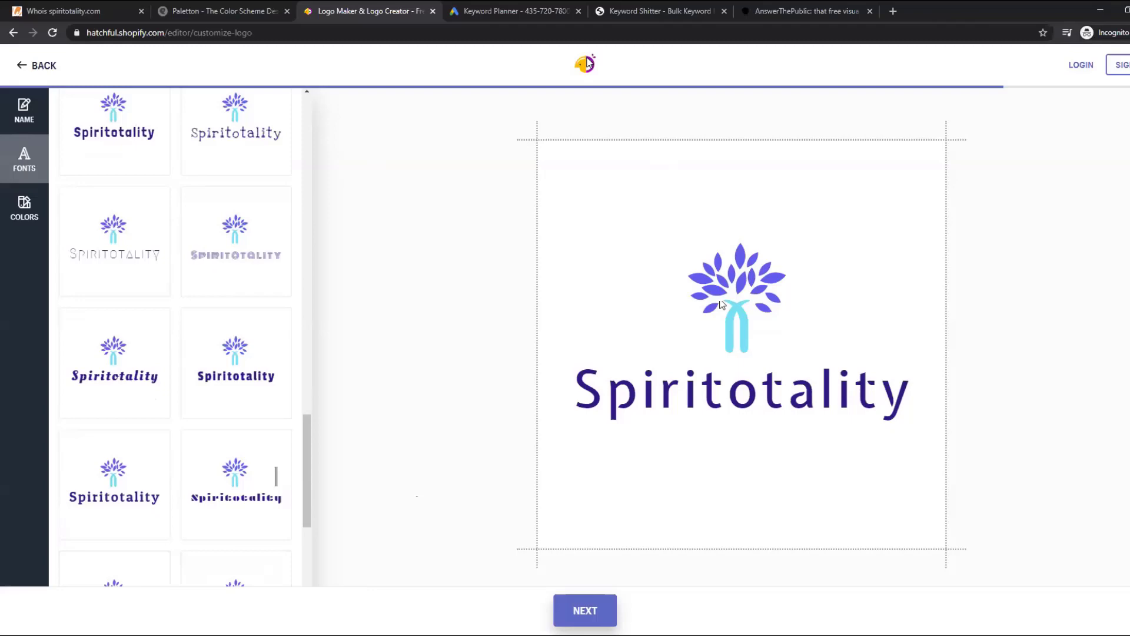
pyautogui.click(222, 10)
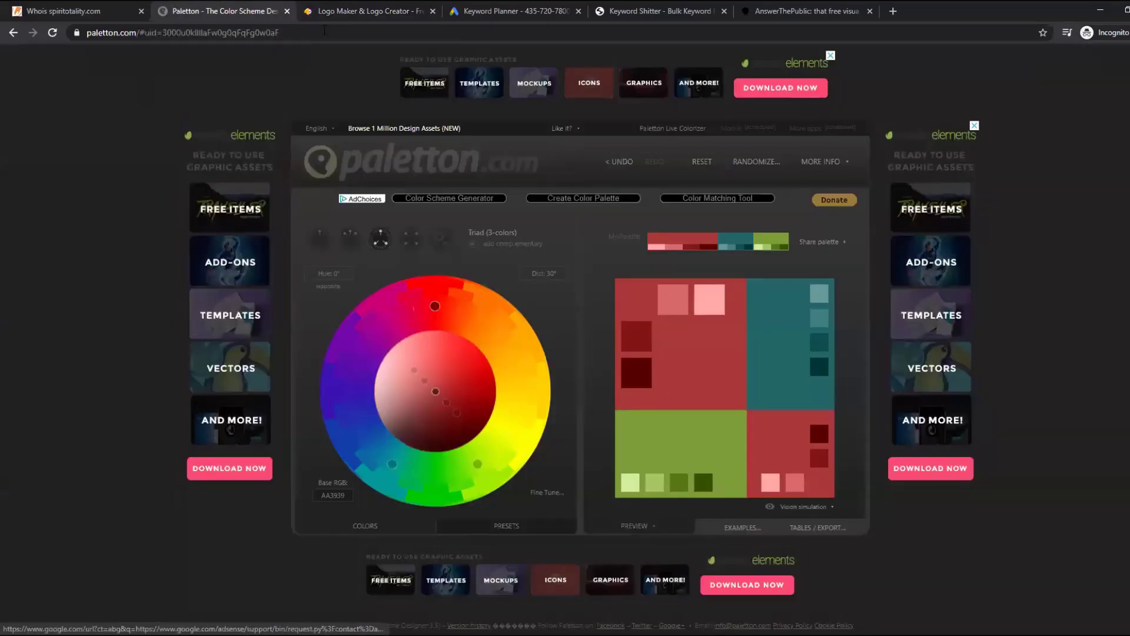
pyautogui.click(507, 11)
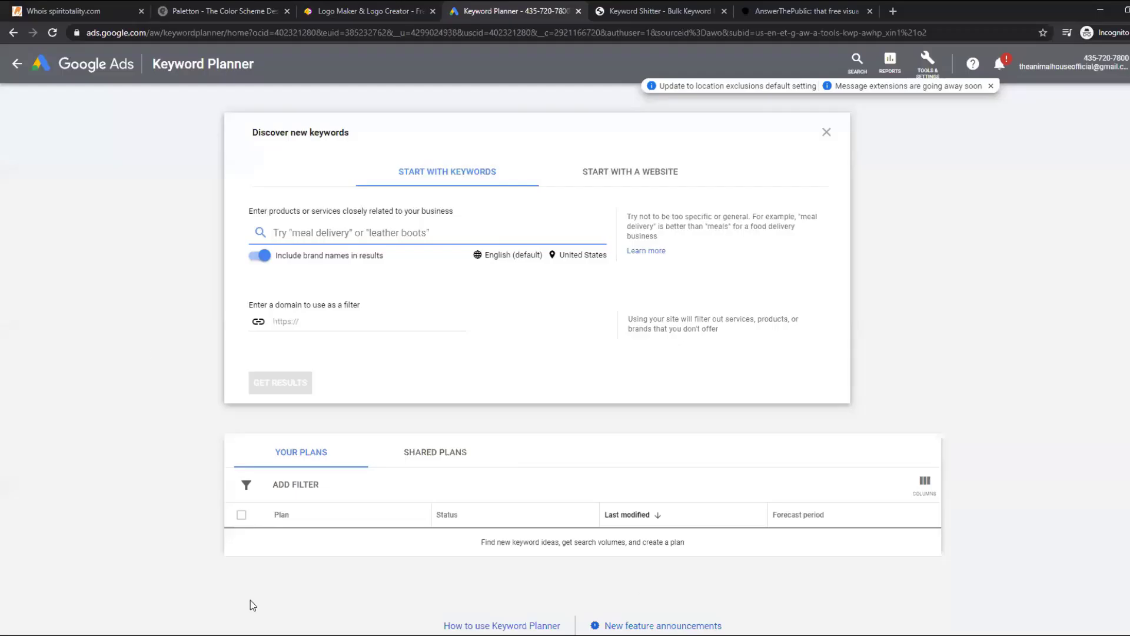
pyautogui.click(421, 16)
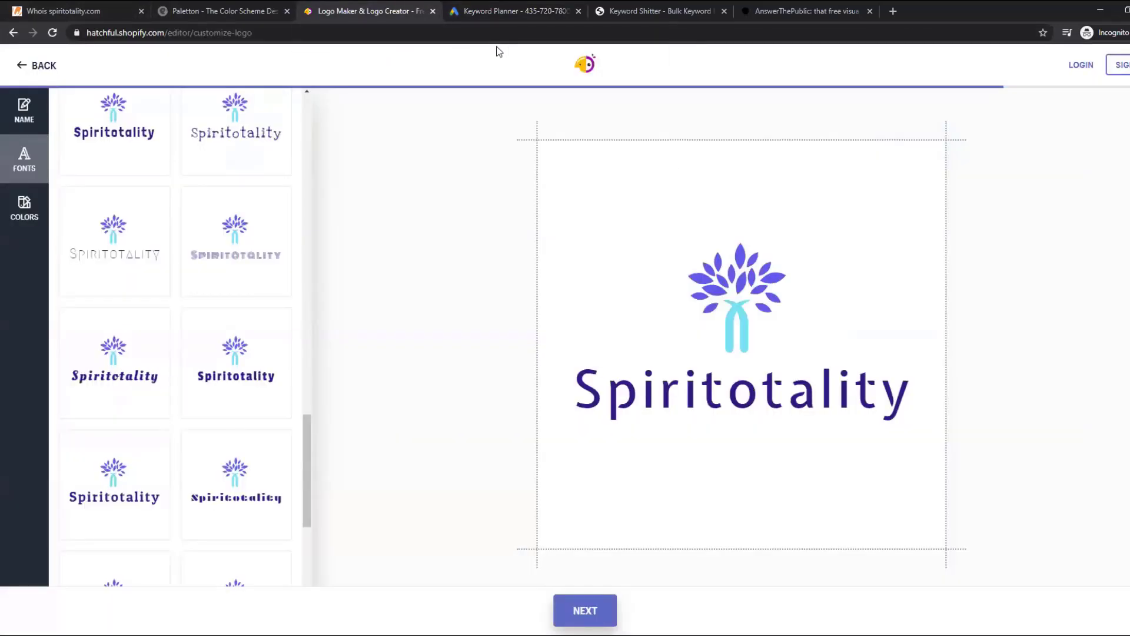
# Switch to Google Ads Keyword Planner and get keyword ideas for "Spirituality"
pyautogui.click(506, 11)
pyautogui.click(319, 239)
pyautogui.write('Spo')
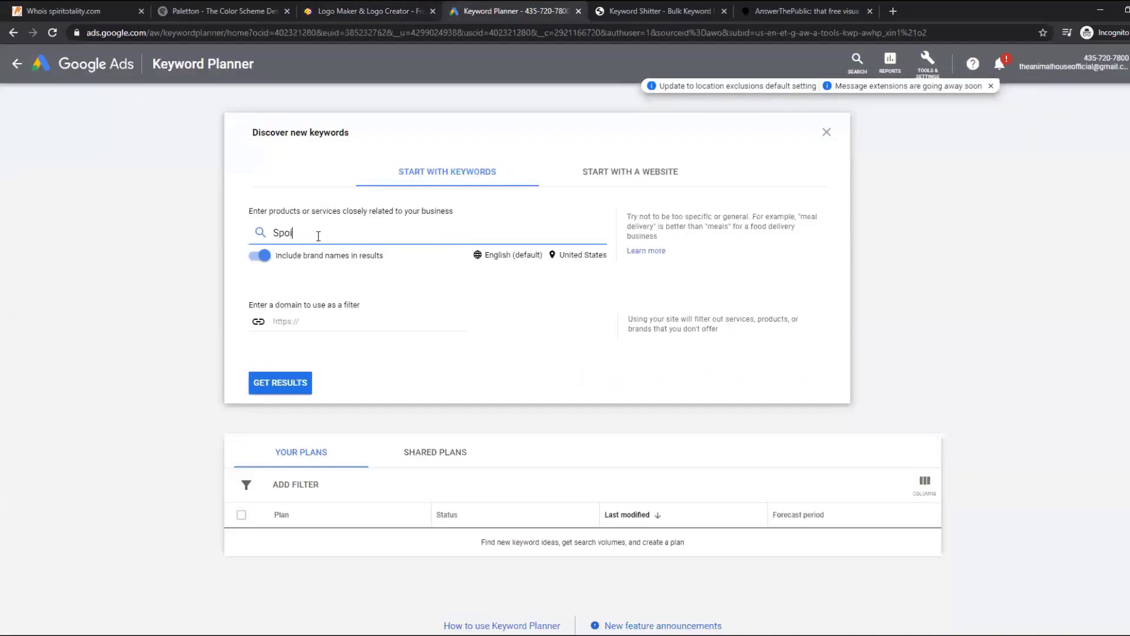
pyautogui.write('rituality')
pyautogui.press('Return')
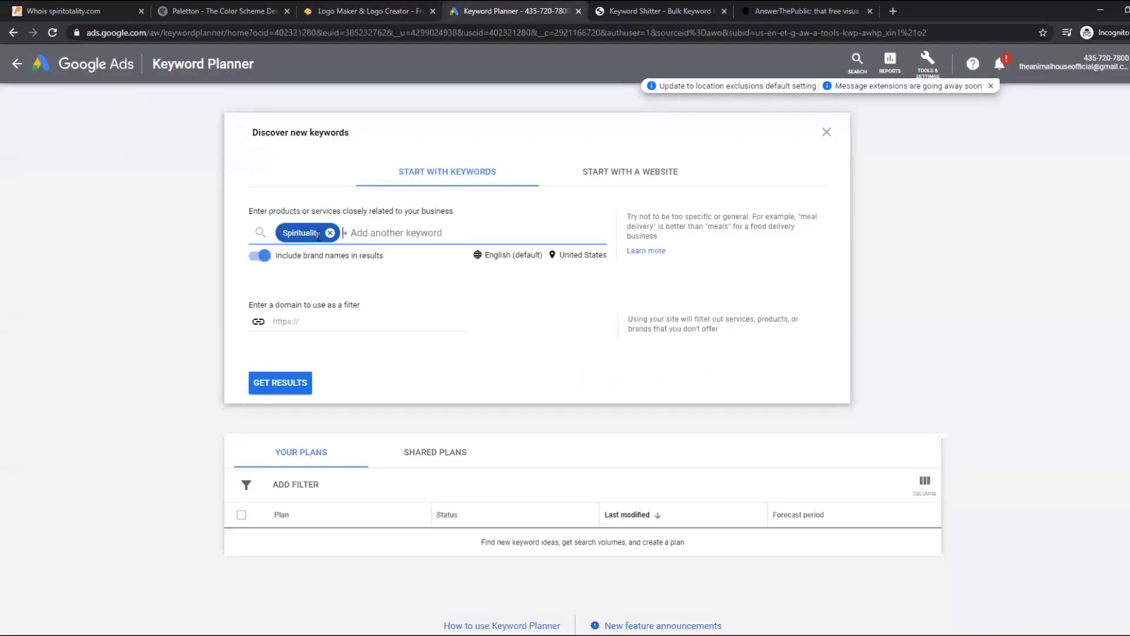
pyautogui.click(292, 386)
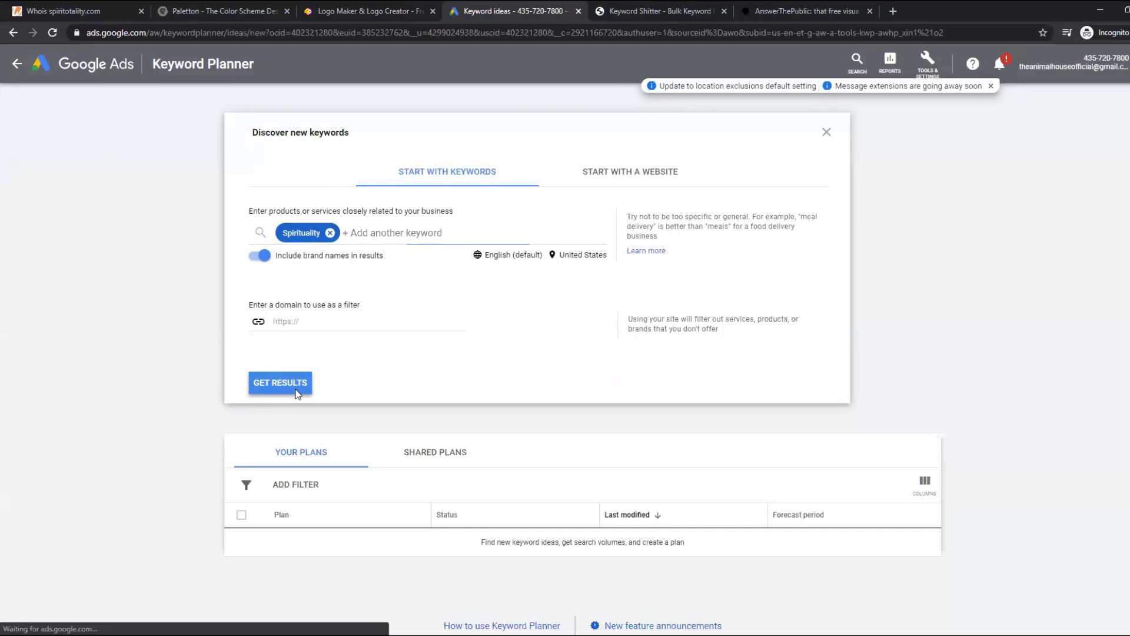
# Switch to Keyword Shitter and generate bulk keyword suggestions for "Spirituality"
pyautogui.hotkey('ctrl', 'Tab')
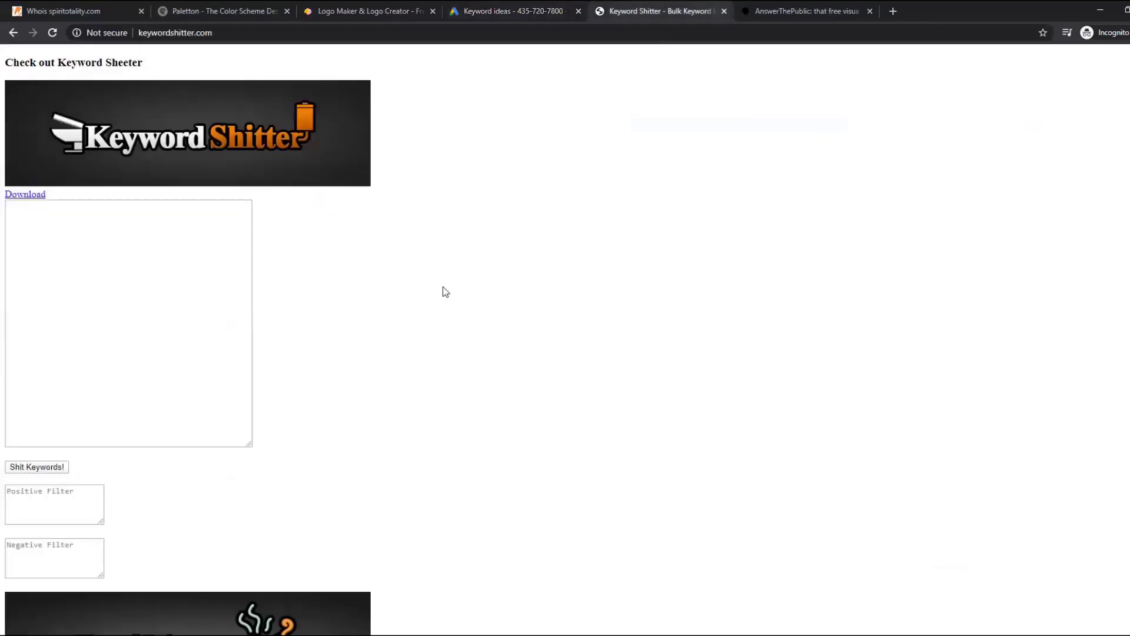
pyautogui.click(82, 259)
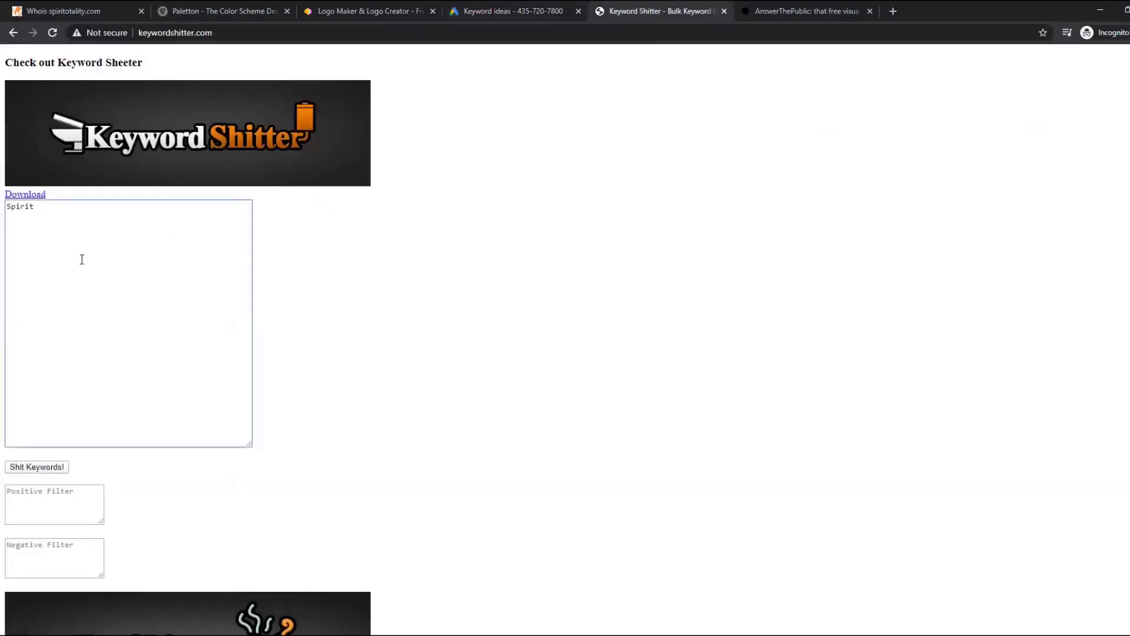
pyautogui.click(55, 466)
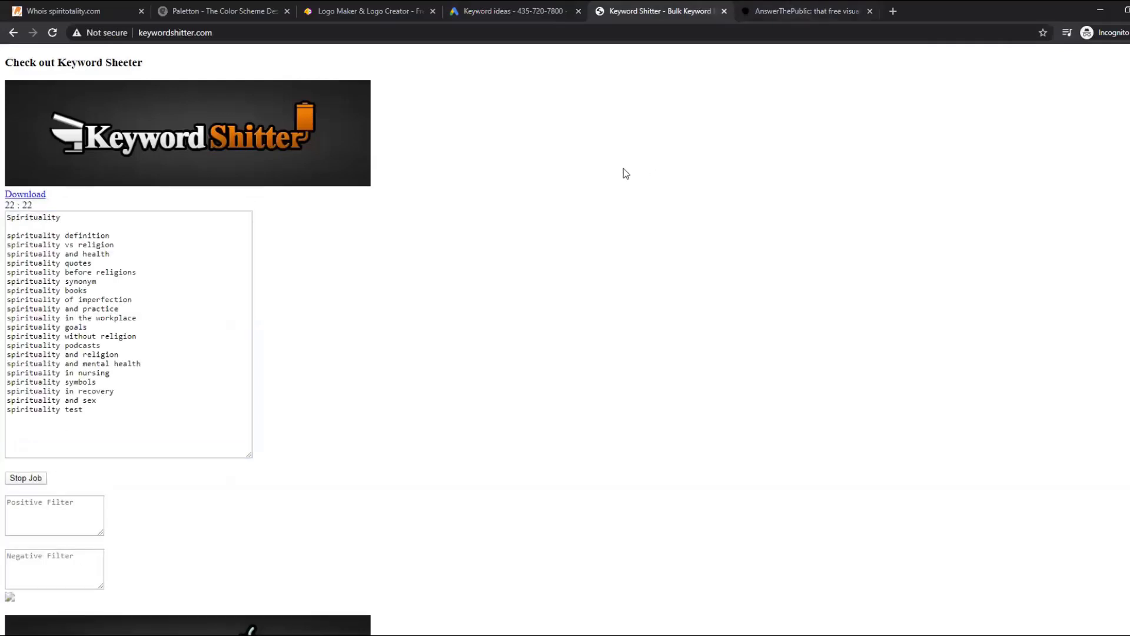
# Switch to AnswerThePublic and request the questions people search for about "Spirituality"
pyautogui.click(786, 7)
pyautogui.scroll(6, 318, 289)
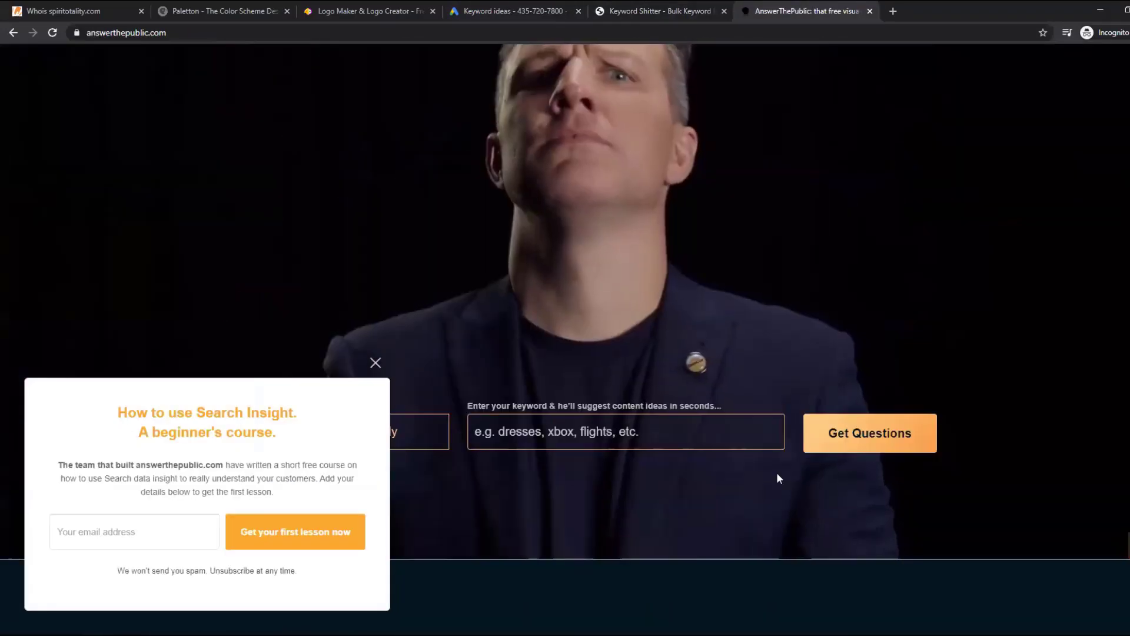
pyautogui.click(706, 432)
pyautogui.write('Spirituality')
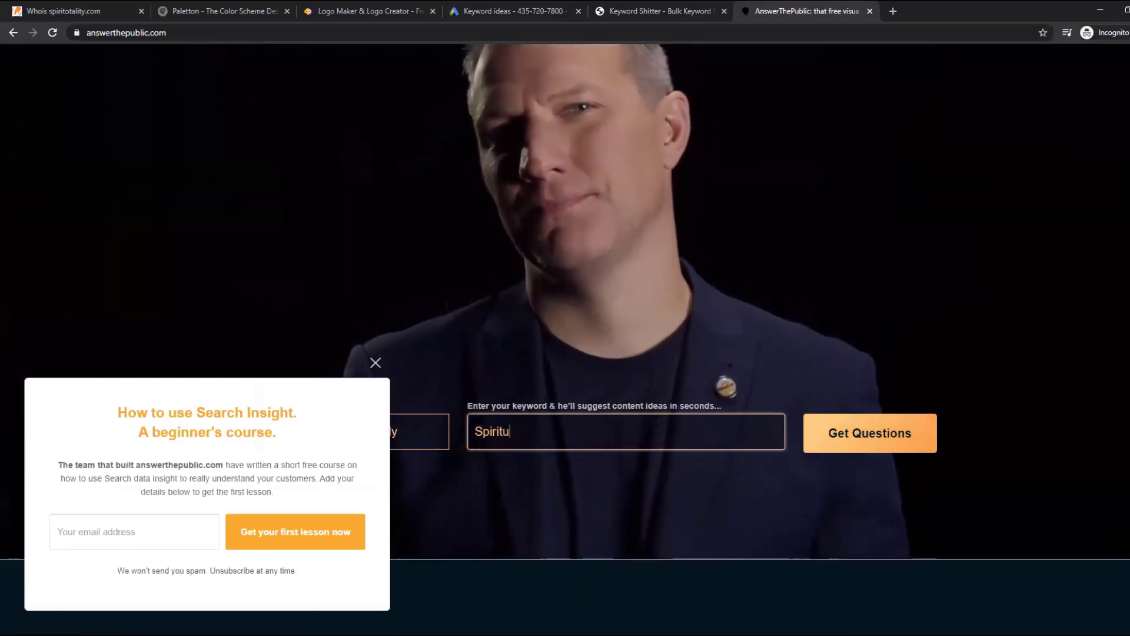
pyautogui.click(865, 435)
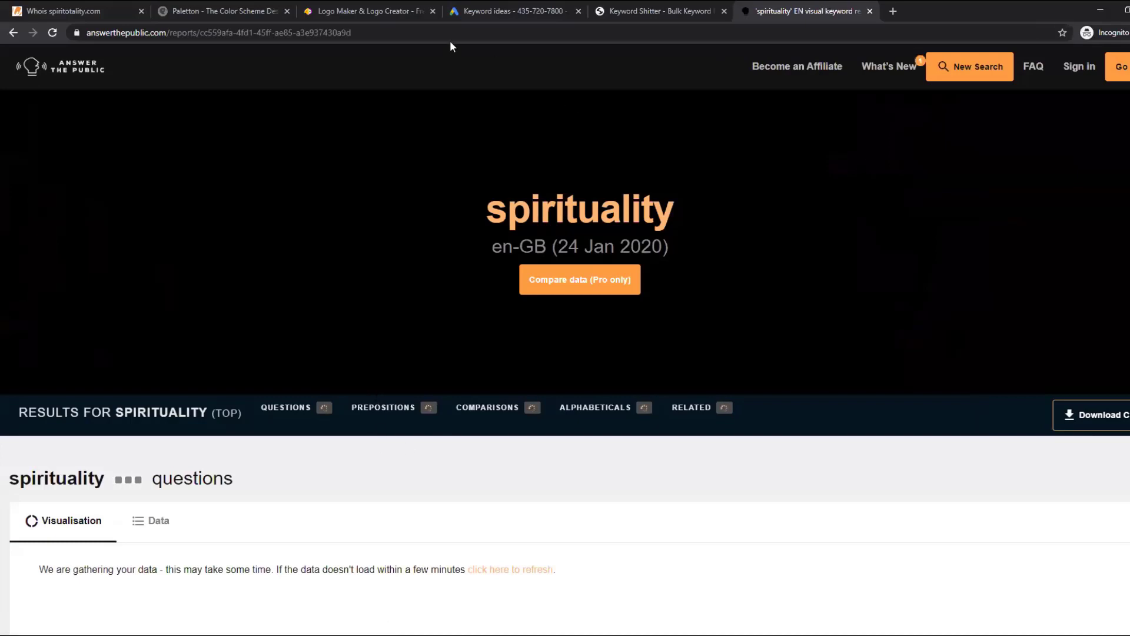
# Return to the keyword ideas in Keyword Planner and dismiss the tip about adding keywords to the plan
pyautogui.click(505, 8)
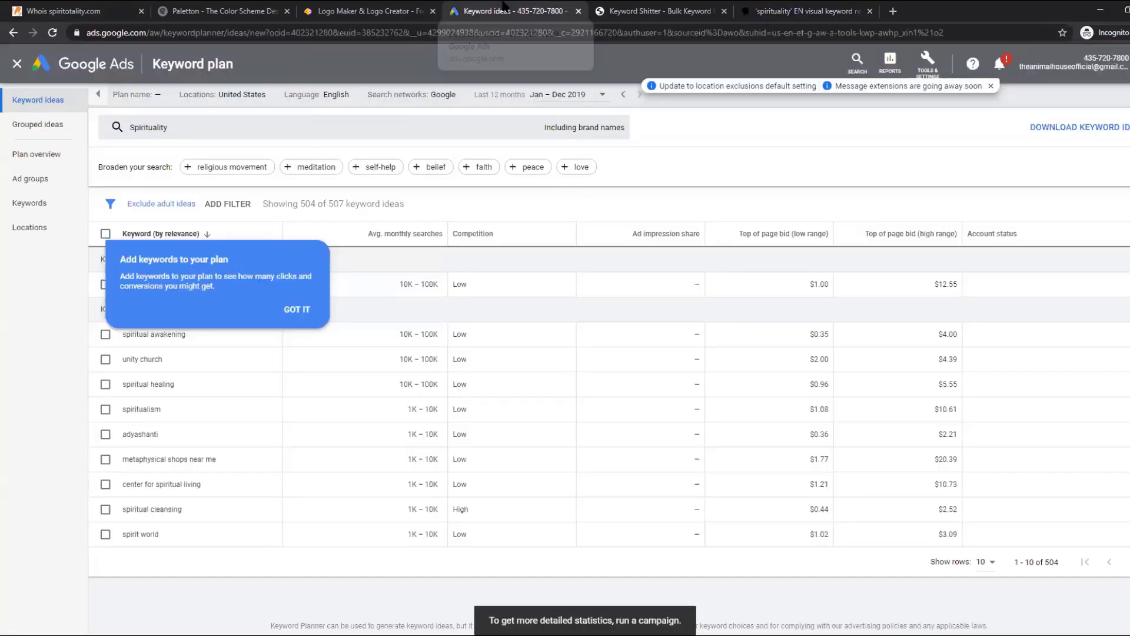
pyautogui.click(296, 309)
# Review the open domain, color scheme and logo pages, and read through the keyword ideas for Spirituality
pyautogui.click(36, 9)
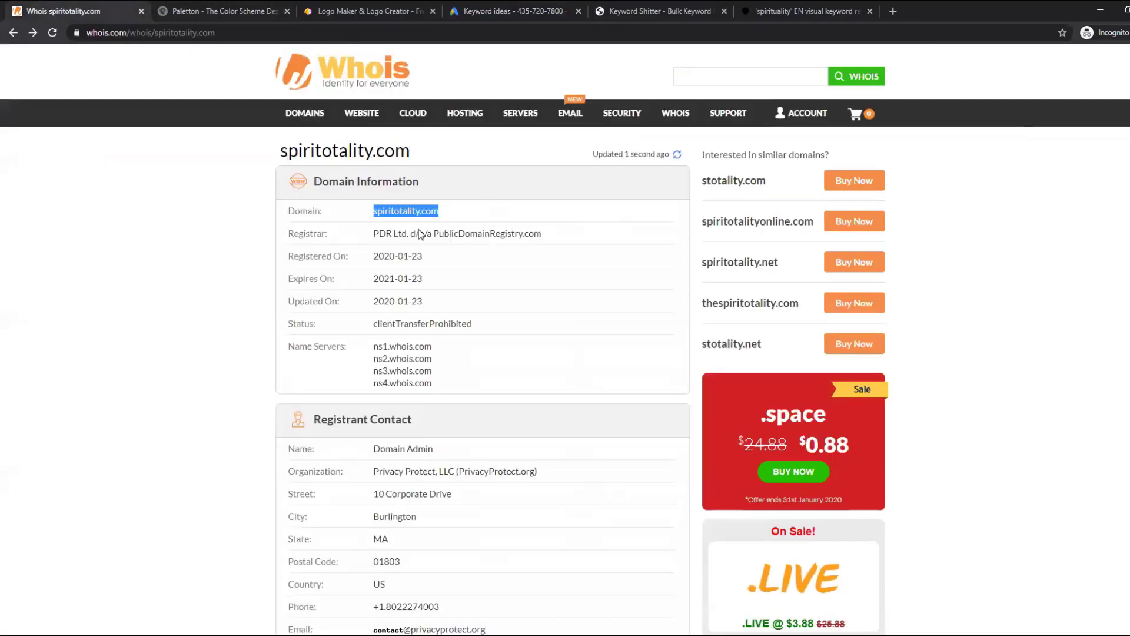
pyautogui.click(227, 9)
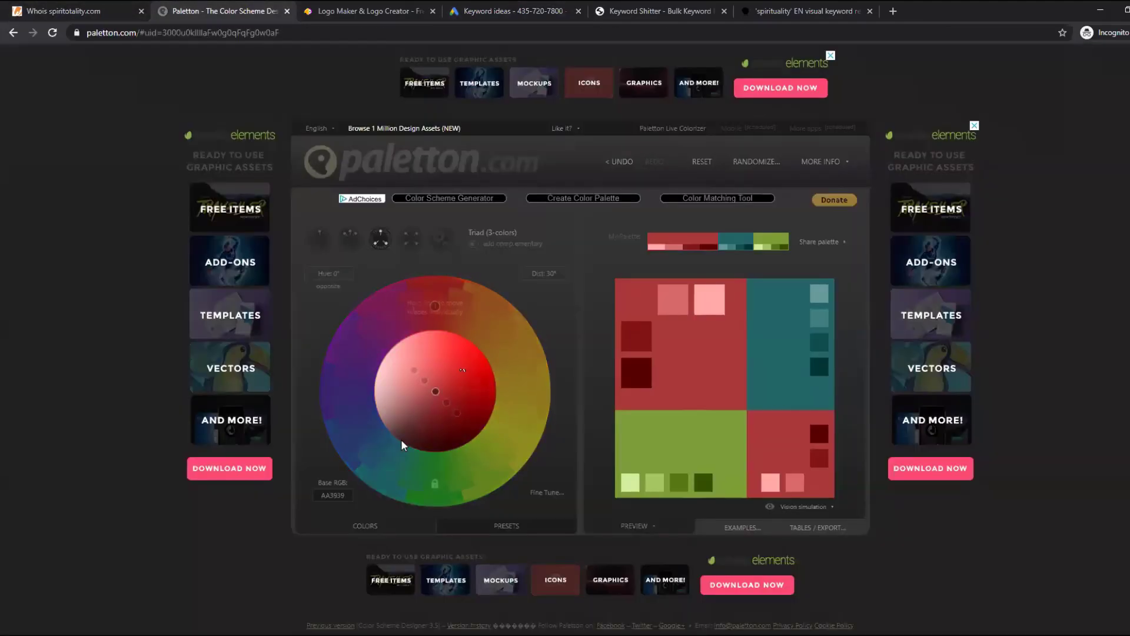
pyautogui.click(393, 8)
pyautogui.click(507, 10)
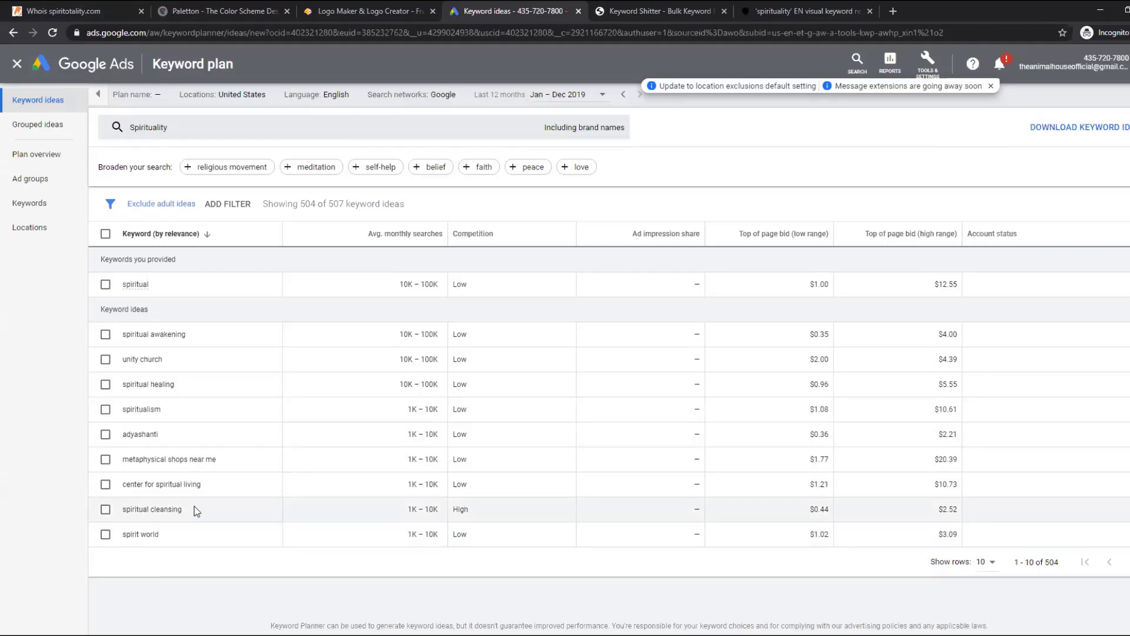
pyautogui.moveTo(224, 466); pyautogui.dragTo(180, 468)
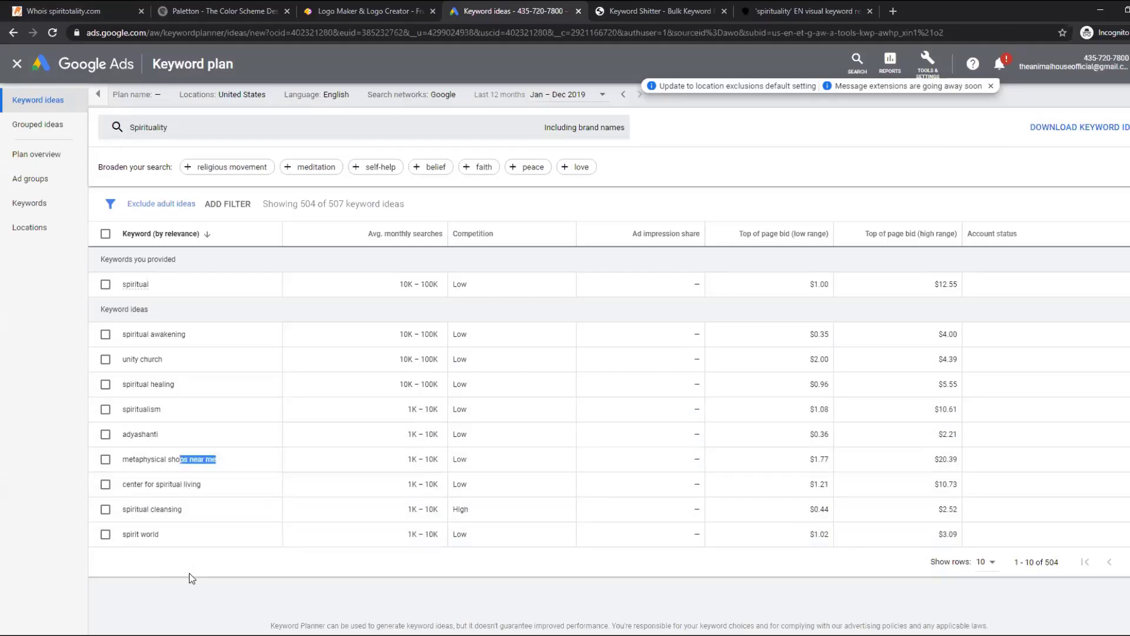
pyautogui.moveTo(160, 534); pyautogui.dragTo(161, 569)
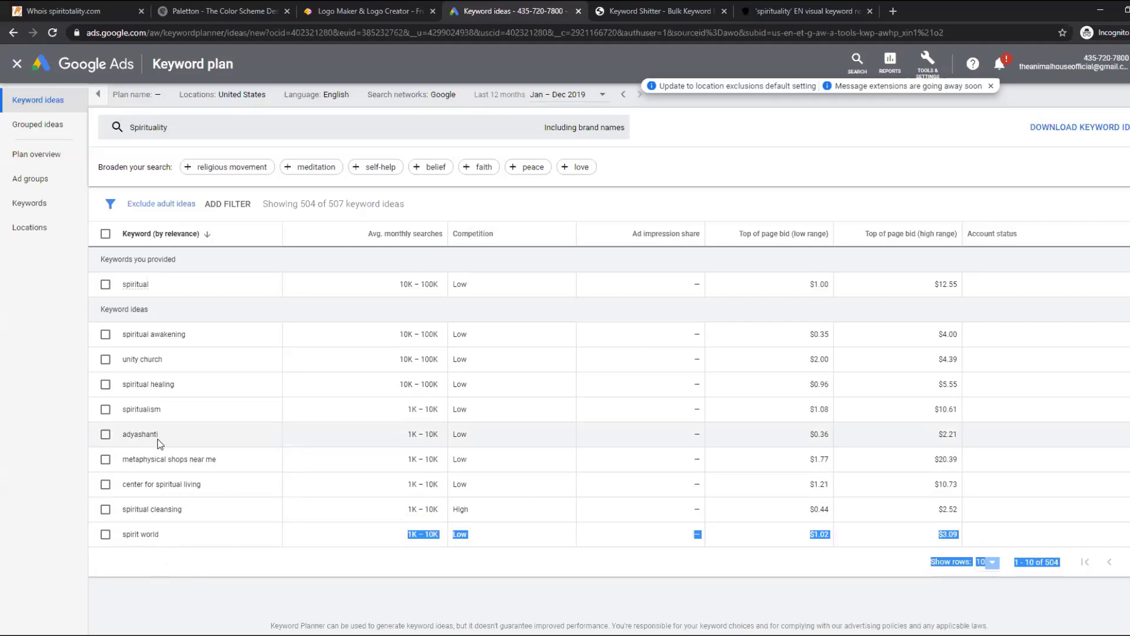
# Copy the keyword idea "spiritualism", add it to the search next to Spirituality, and get the updated results
pyautogui.moveTo(163, 412); pyautogui.dragTo(126, 409)
pyautogui.hotkey('ctrl', 'c')
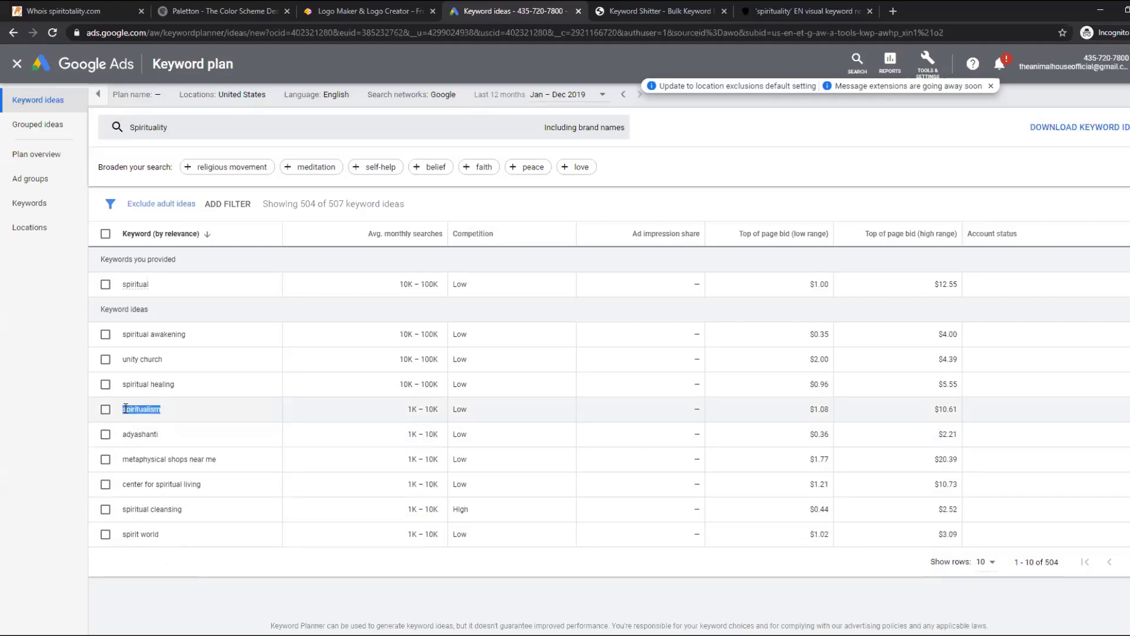
pyautogui.moveTo(176, 130); pyautogui.dragTo(50, 138)
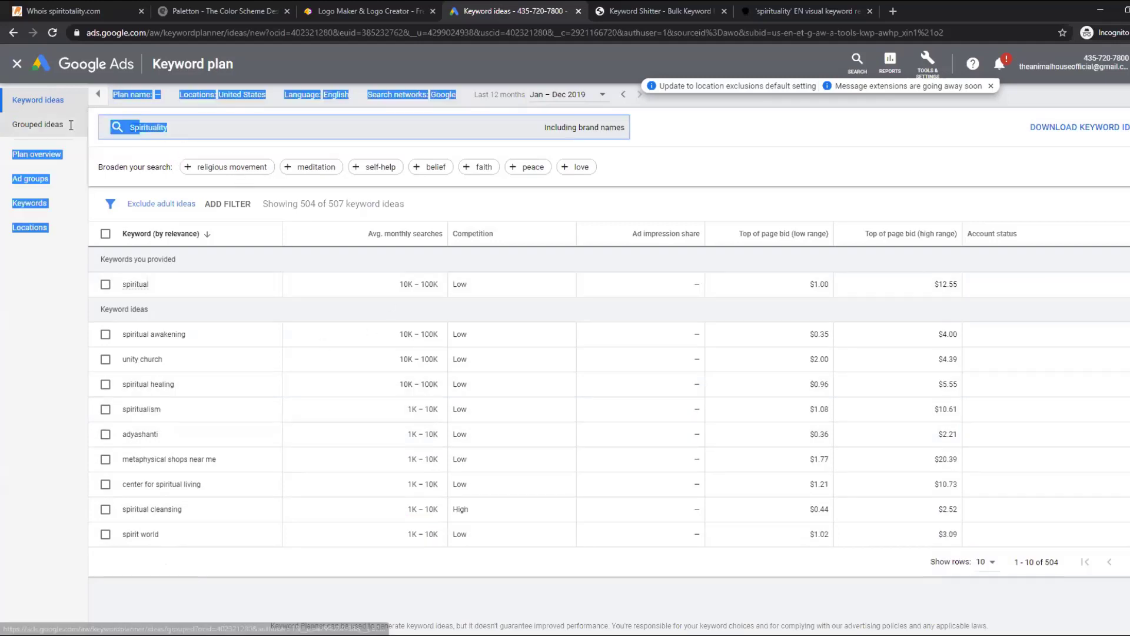
pyautogui.click(218, 136)
pyautogui.hotkey('ctrl', 'v')
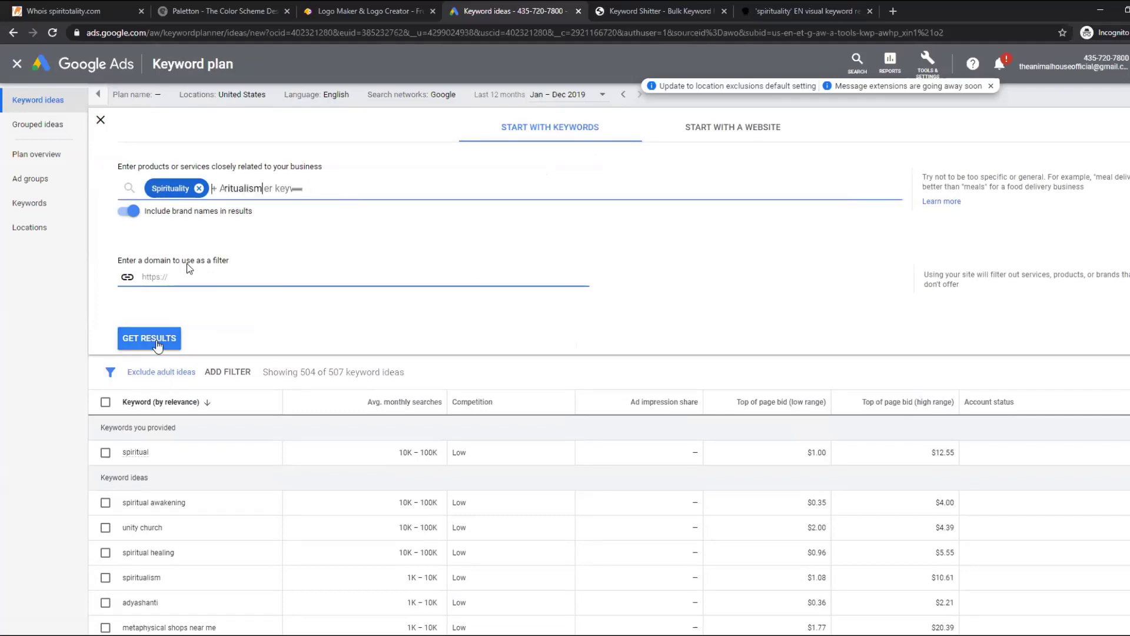
pyautogui.click(154, 339)
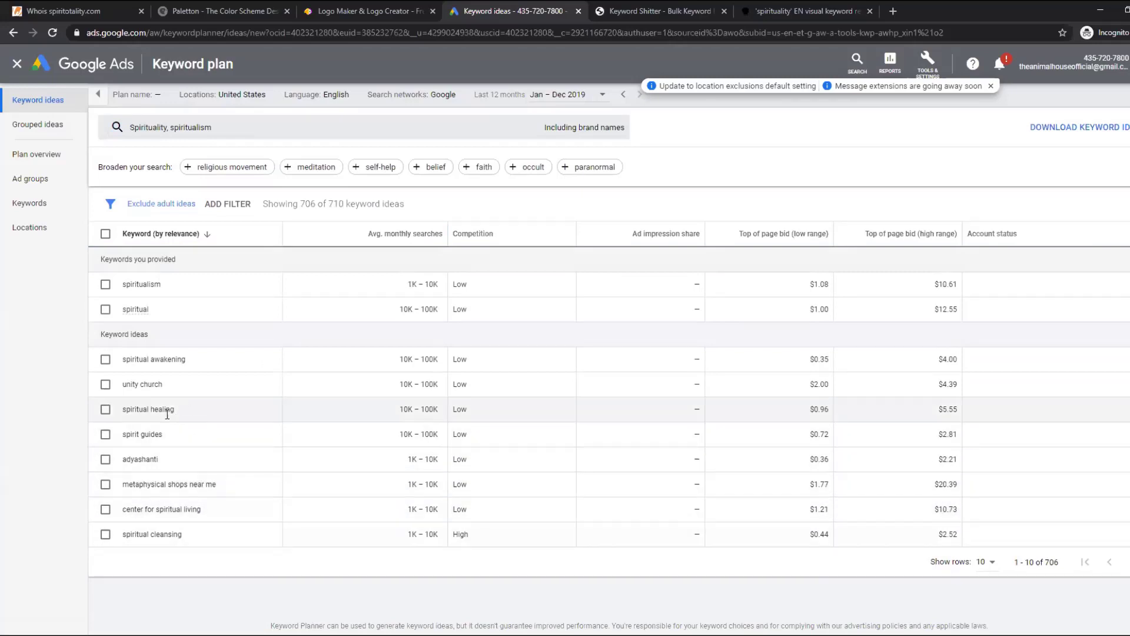
# Check the Keyword Shitter list, and show the AnswerThePublic spirituality questions as data lists instead of the visualisation
pyautogui.click(659, 11)
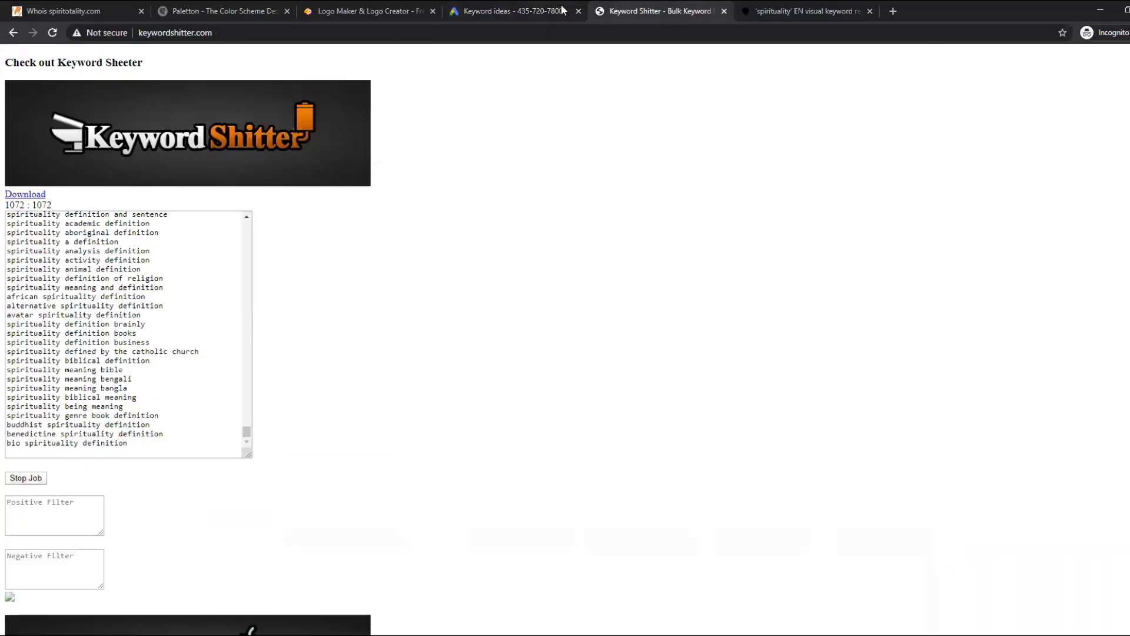
pyautogui.click(802, 11)
pyautogui.scroll(-5, 406, 419)
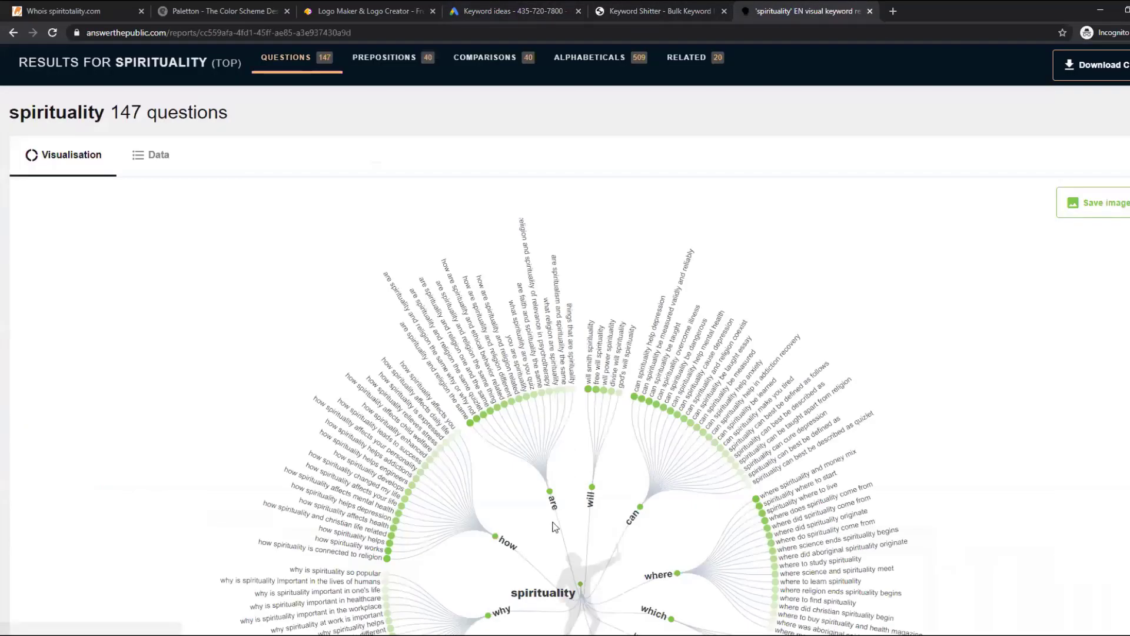
pyautogui.scroll(-5, 554, 526)
pyautogui.scroll(10, 563, 447)
pyautogui.click(161, 230)
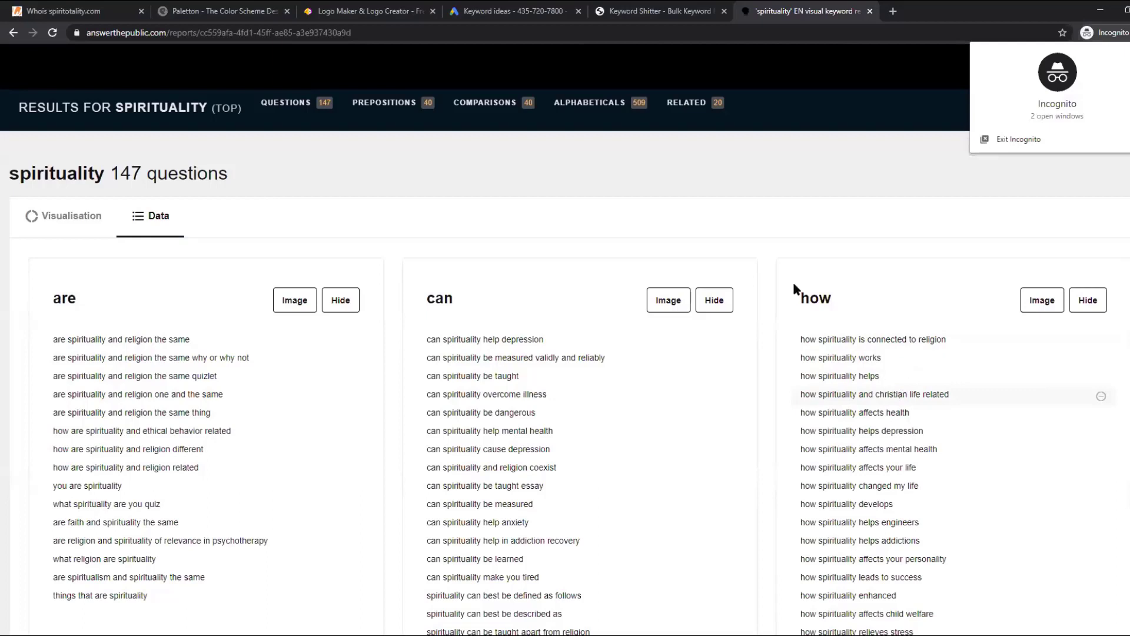
# Examine the "are", "can" and "how" questions, highlighting "how spirituality relieves stress" and "things that are spirituality"
pyautogui.click(917, 449)
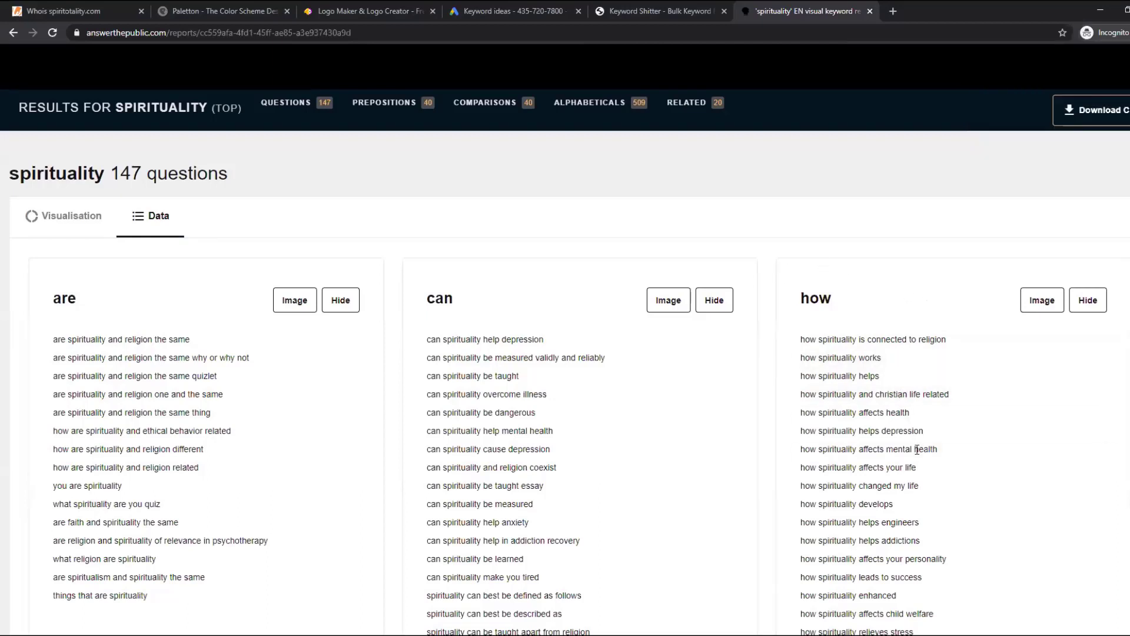
pyautogui.scroll(-2, 919, 419)
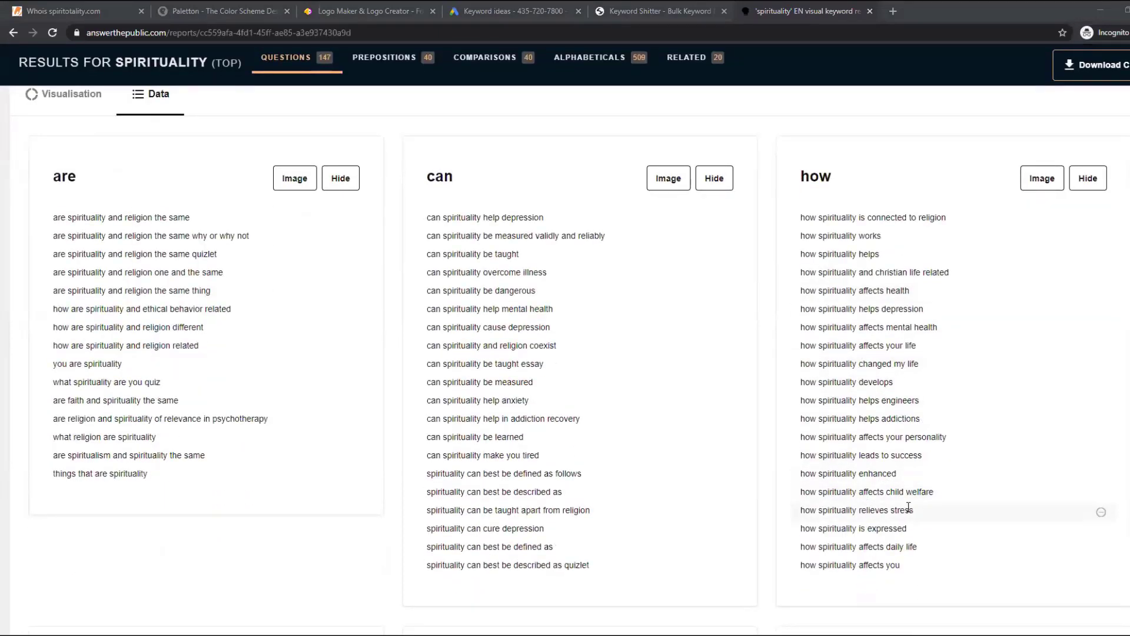
pyautogui.moveTo(914, 510); pyautogui.dragTo(799, 510)
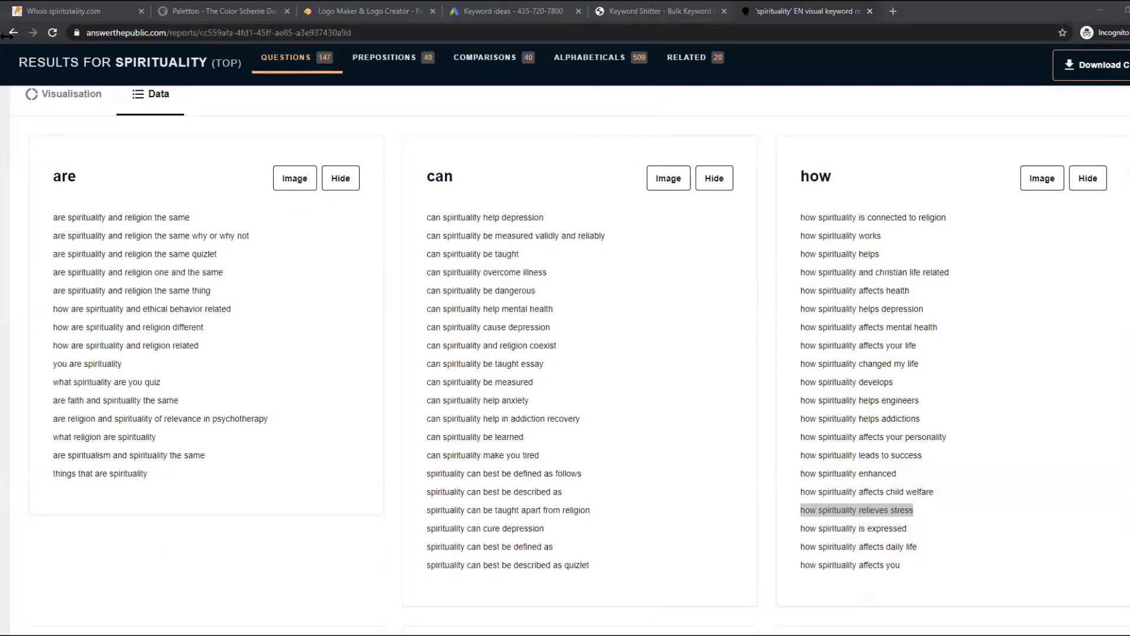
pyautogui.click(365, 577)
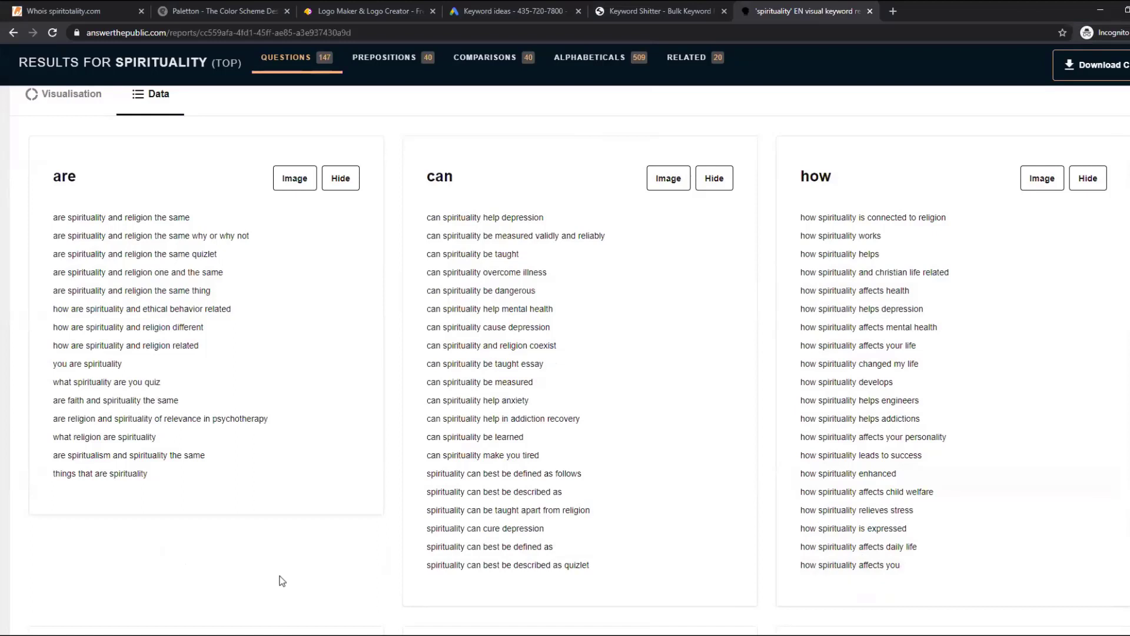
pyautogui.moveTo(157, 485); pyautogui.dragTo(56, 469)
pyautogui.hotkey('alt', 'Tab')
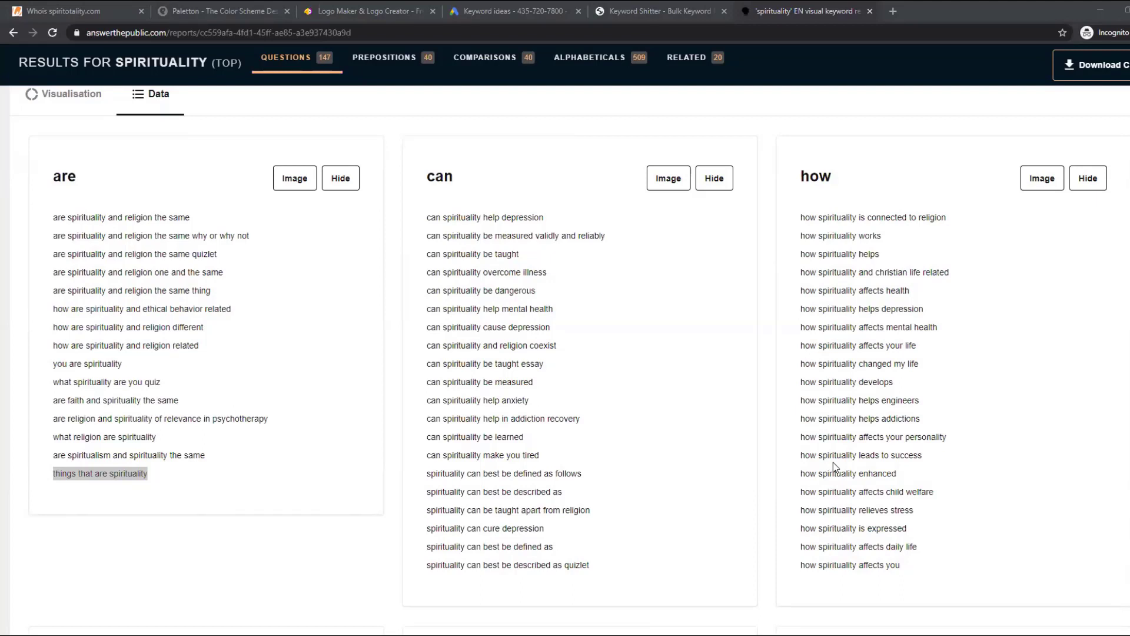
pyautogui.hotkey('alt', 'Tab')
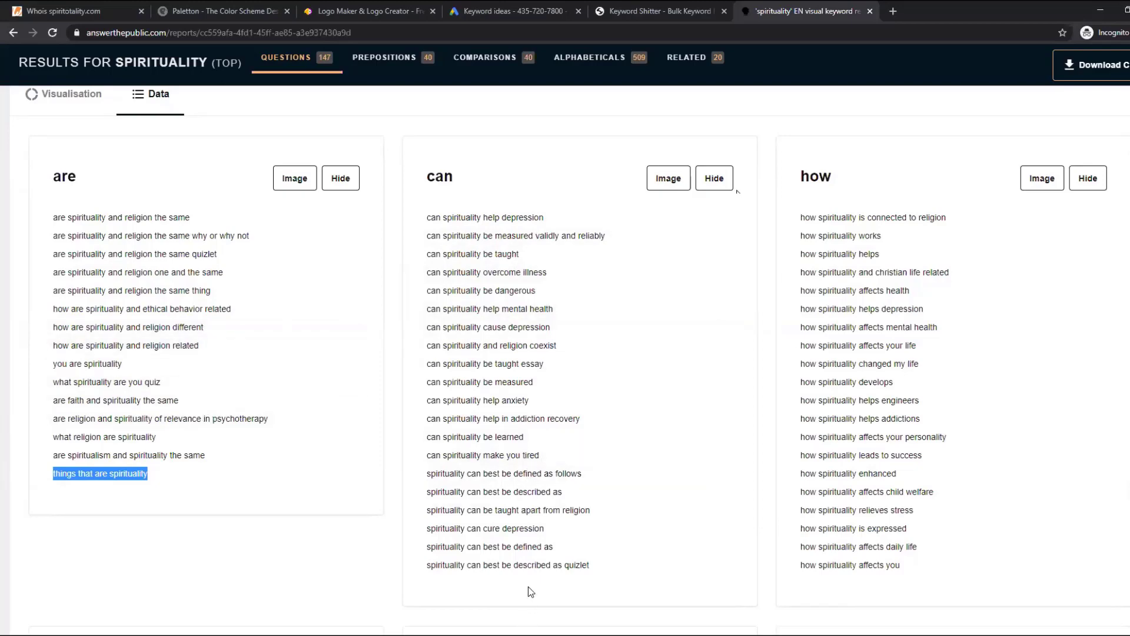
# Read on through the "what", "when" and "where" question lists about spirituality
pyautogui.scroll(-2, 535, 559)
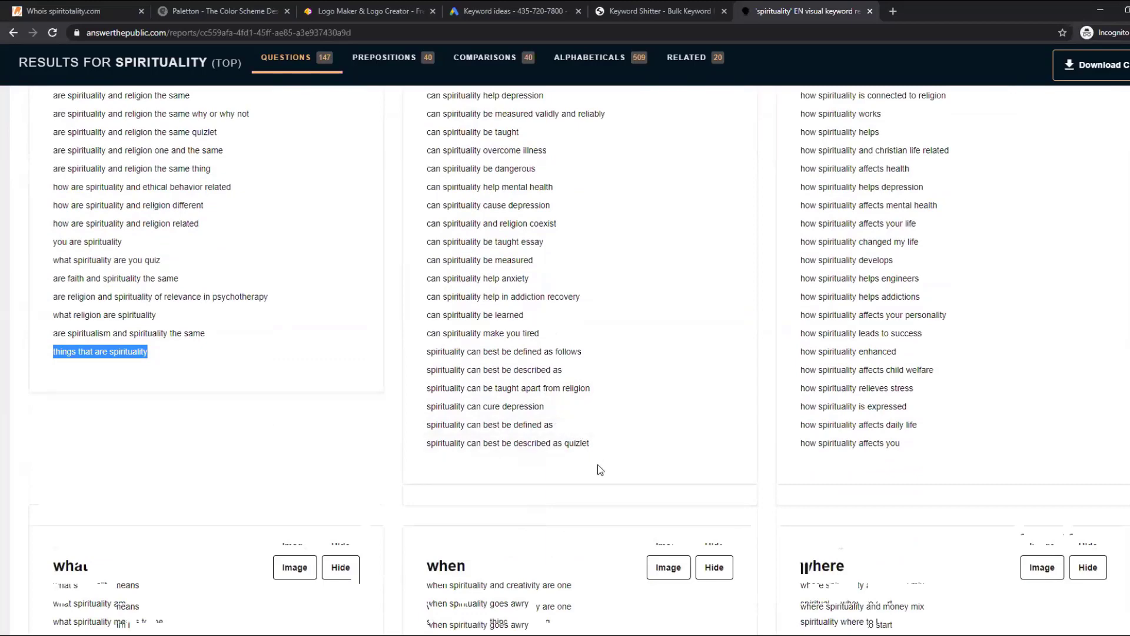
pyautogui.tripleClick(612, 441)
pyautogui.click(589, 477)
pyautogui.scroll(-5, 589, 478)
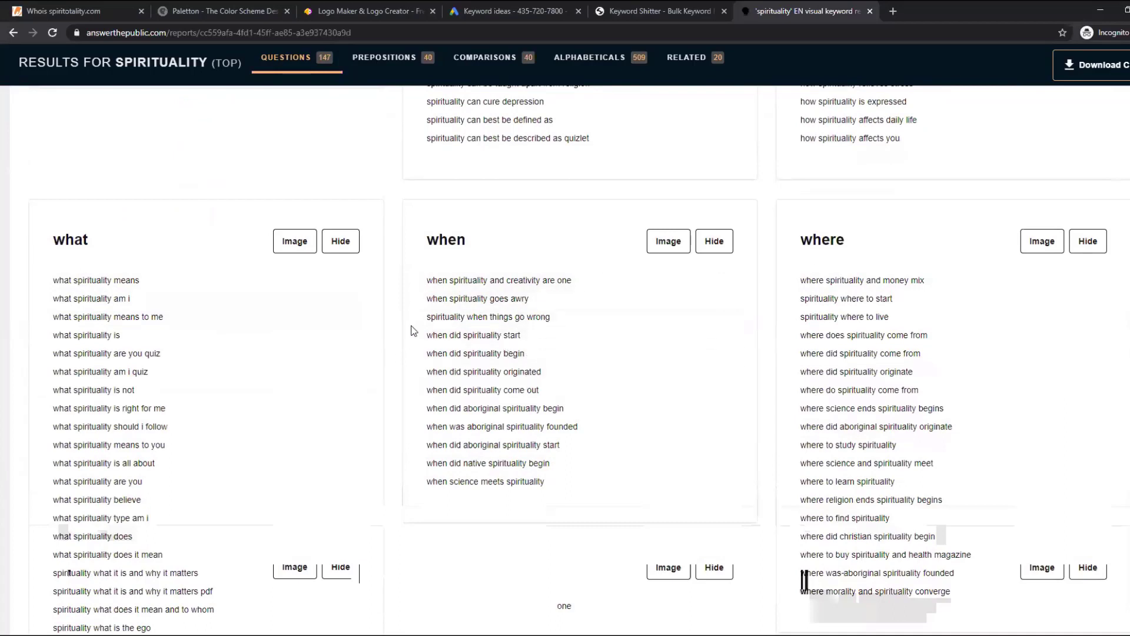
# Highlight the question "spirituality when things go wrong" in the "when" list, and clear the selection
pyautogui.moveTo(552, 318); pyautogui.dragTo(431, 316)
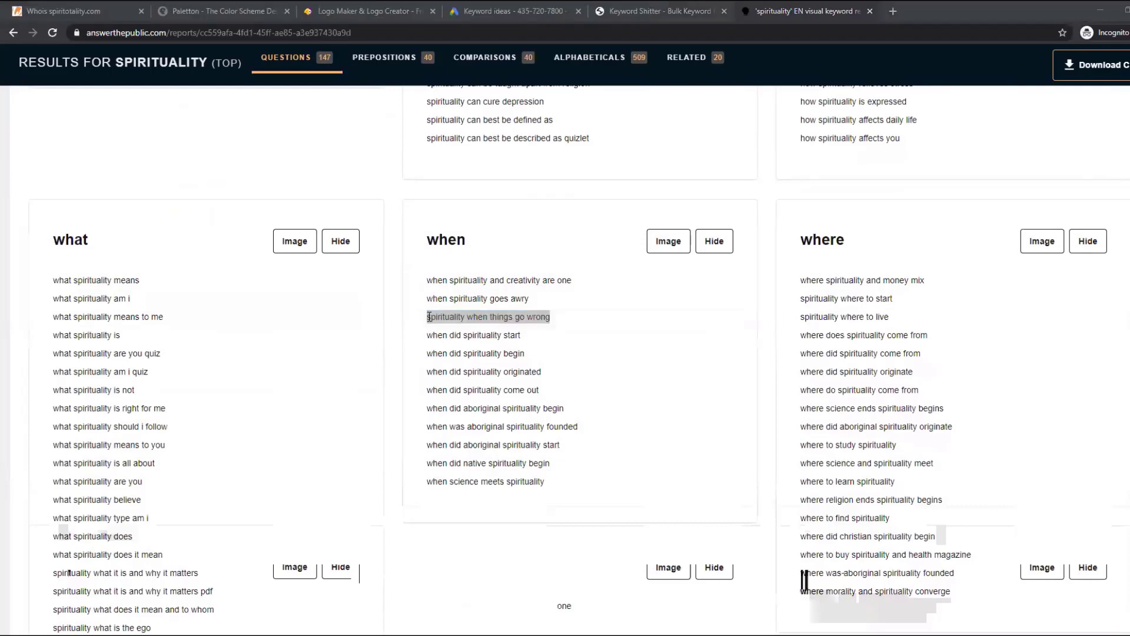
pyautogui.click(714, 241)
pyautogui.click(742, 156)
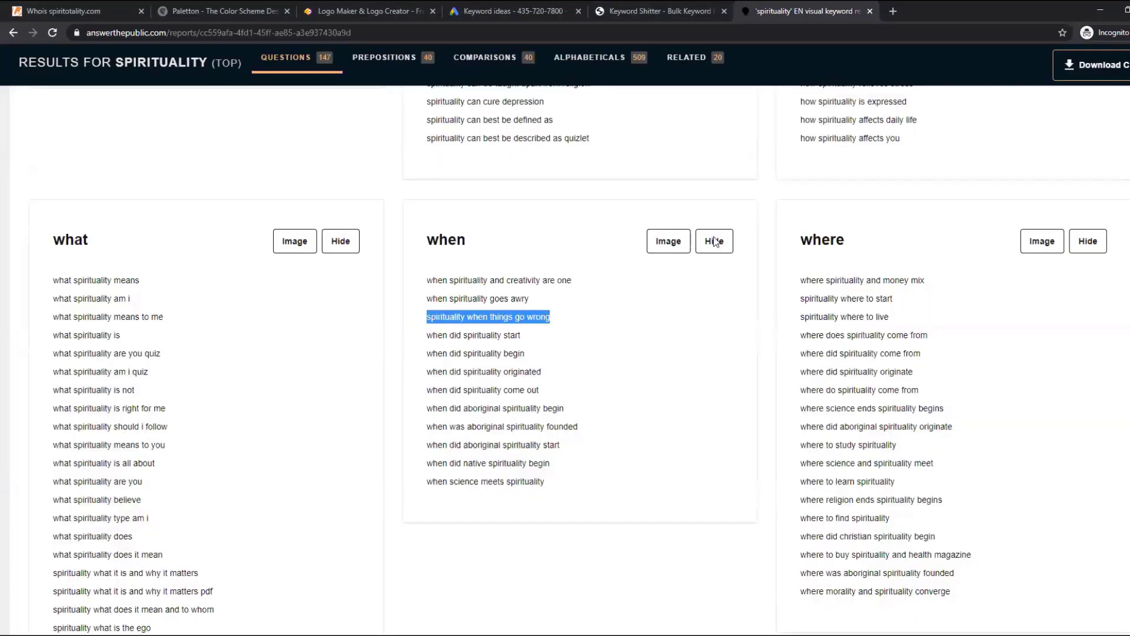
pyautogui.click(569, 557)
# Examine the "which", "who", "why" and "will" questions, highlighting "why is spirituality so popular"
pyautogui.scroll(-3, 570, 548)
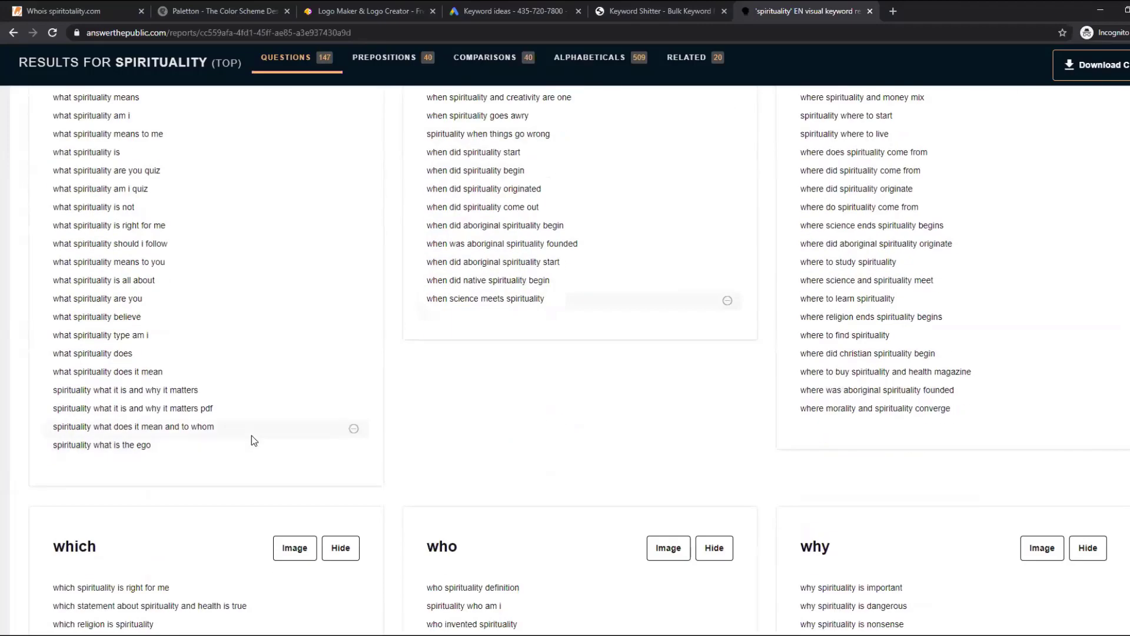
pyautogui.scroll(-4, 158, 260)
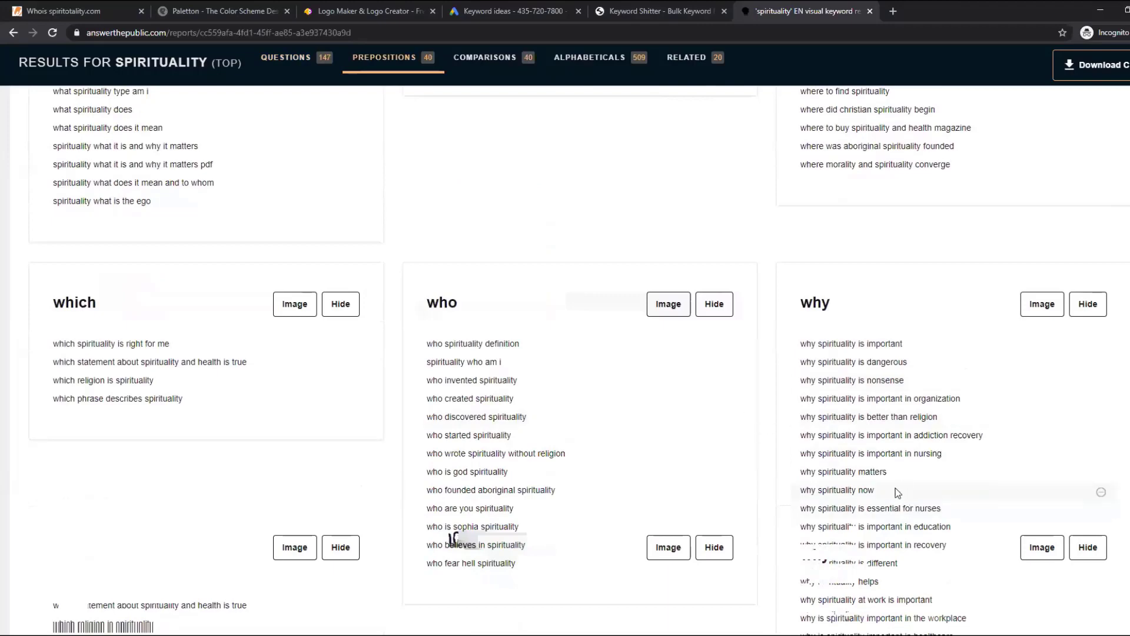
pyautogui.scroll(-4, 909, 504)
pyautogui.scroll(1, 874, 353)
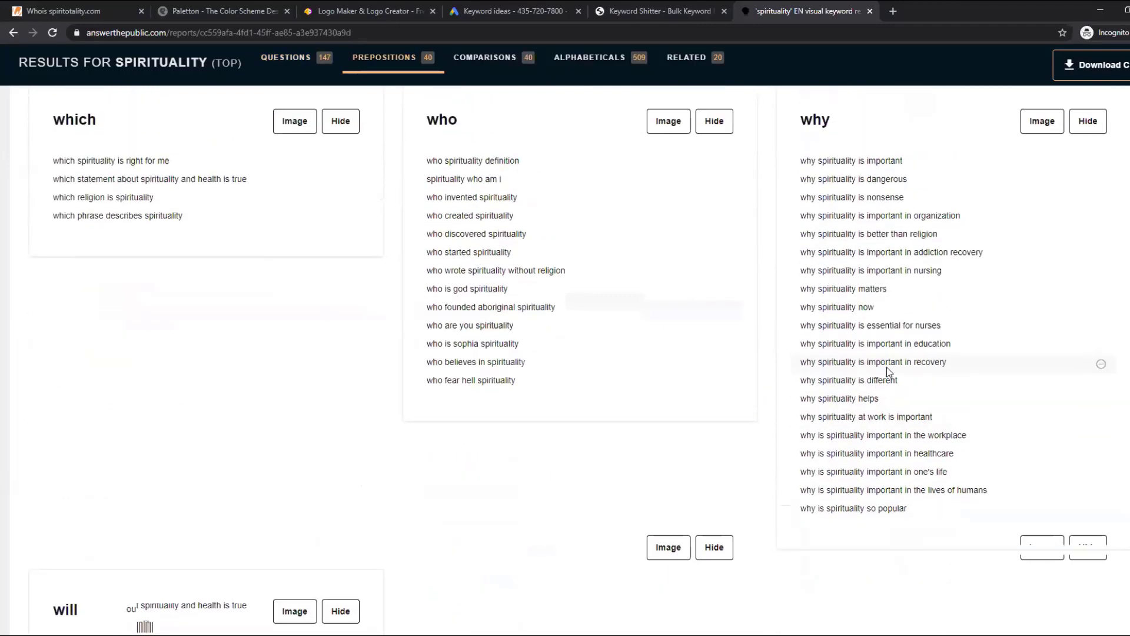
pyautogui.scroll(-2, 879, 416)
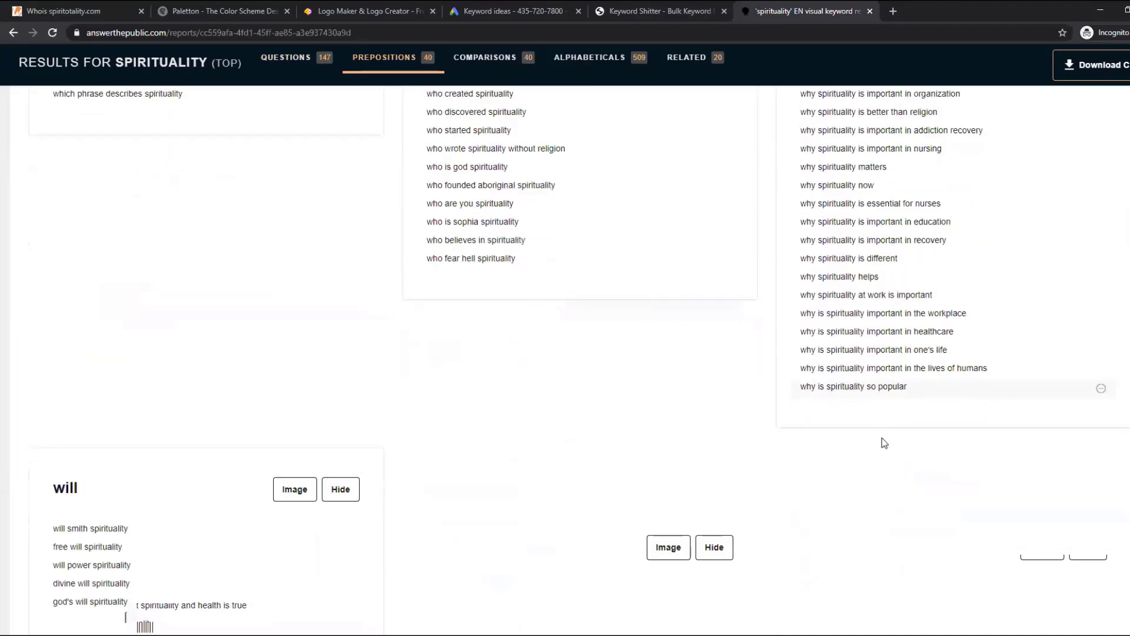
pyautogui.scroll(-4, 187, 288)
pyautogui.scroll(3, 336, 390)
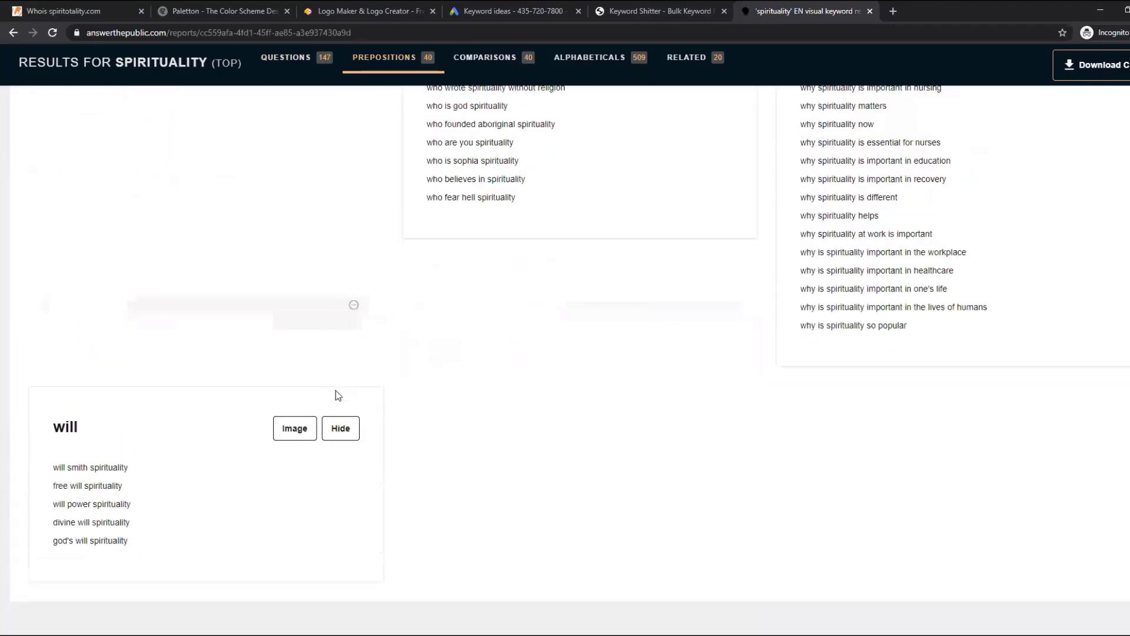
pyautogui.scroll(2, 883, 400)
pyautogui.moveTo(912, 450); pyautogui.dragTo(790, 448)
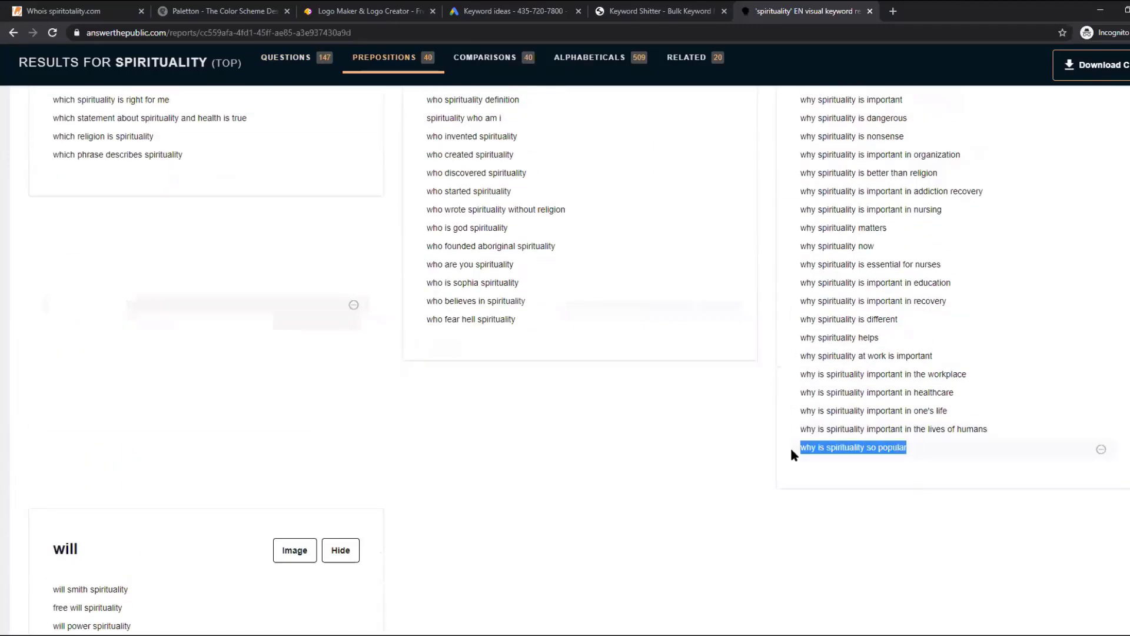
pyautogui.hotkey('alt', 'Tab')
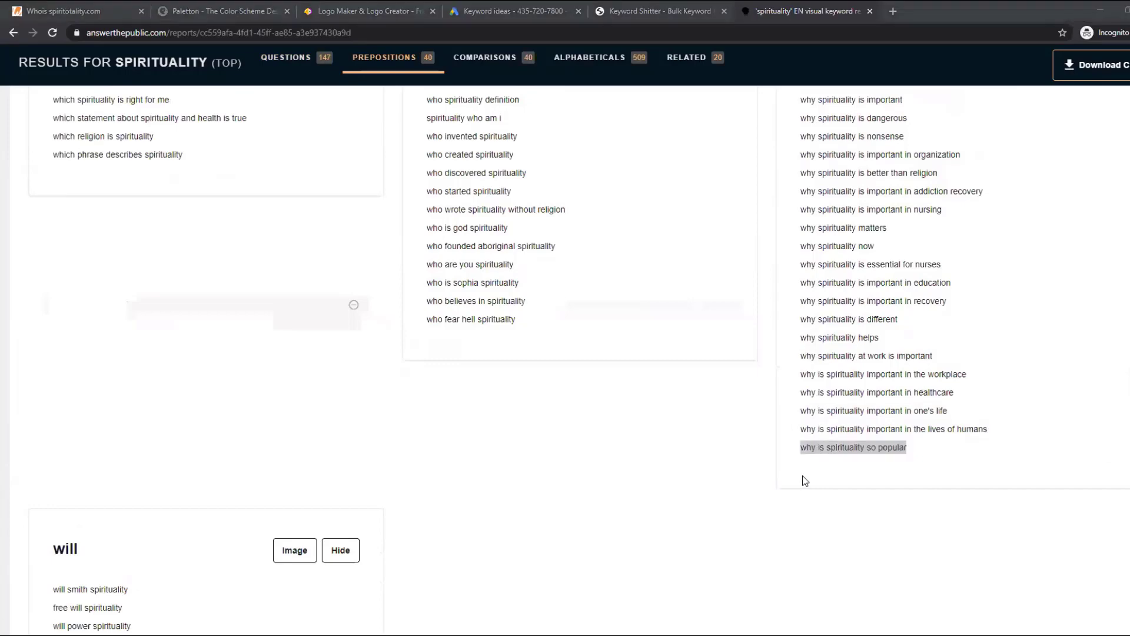
# Show the spirituality prepositions as data lists instead of the visualisation
pyautogui.scroll(-12, 821, 518)
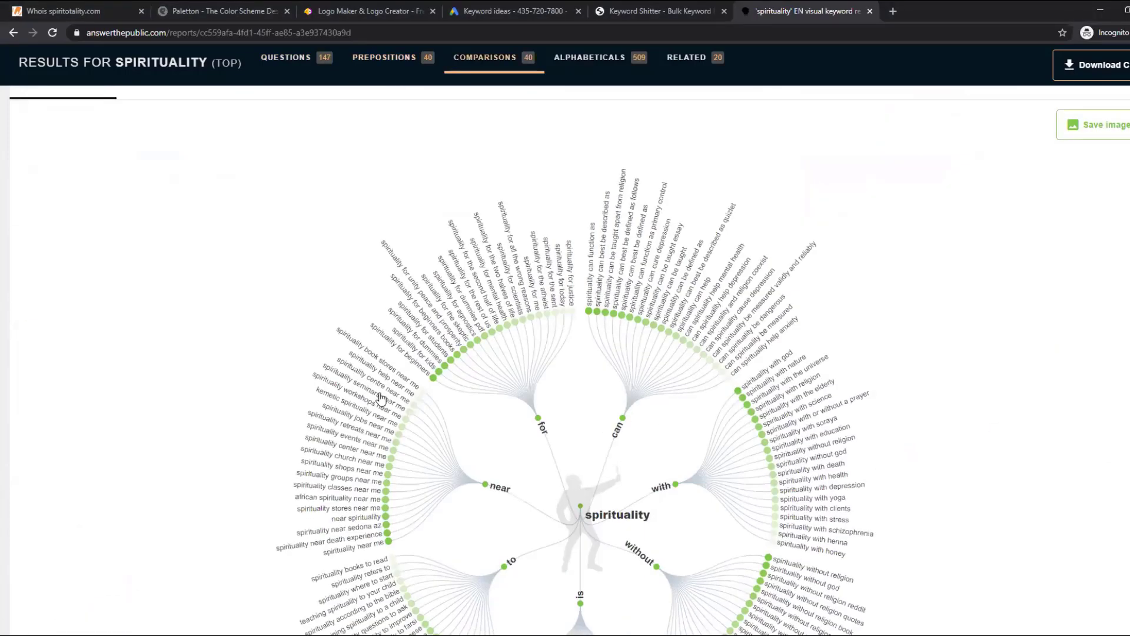
pyautogui.scroll(5, 172, 390)
pyautogui.click(171, 393)
pyautogui.scroll(-6, 511, 402)
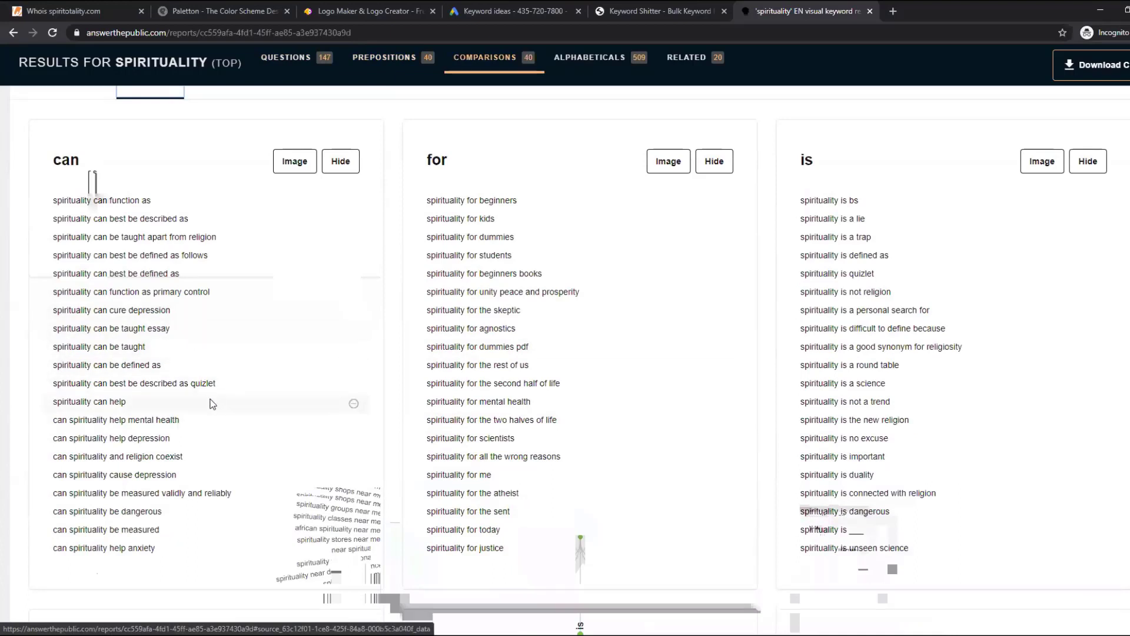
# Highlight the depression question and "can spirituality and religion coexist" in the "can" list of the prepositions
pyautogui.moveTo(189, 448); pyautogui.dragTo(95, 439)
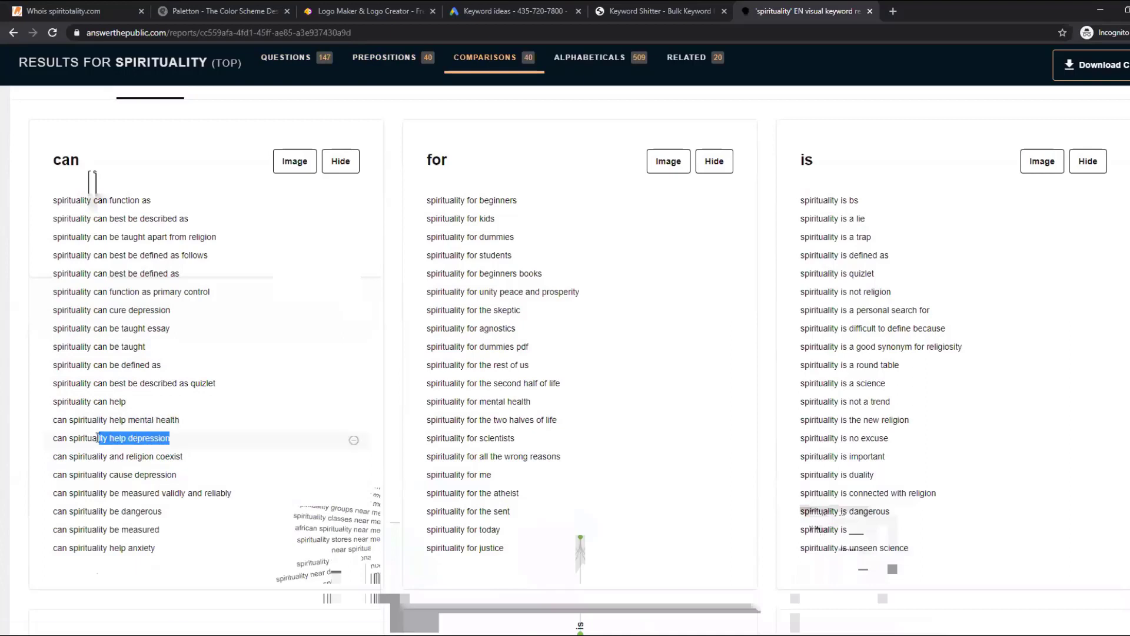
pyautogui.moveTo(213, 457); pyautogui.dragTo(55, 459)
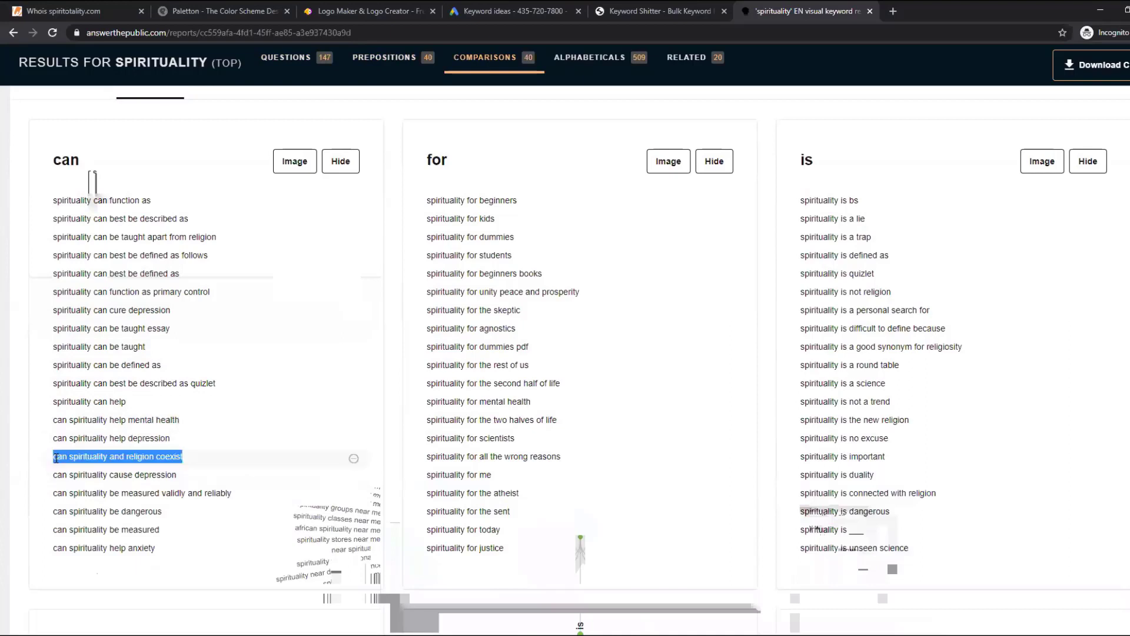
pyautogui.hotkey('alt', 'Tab')
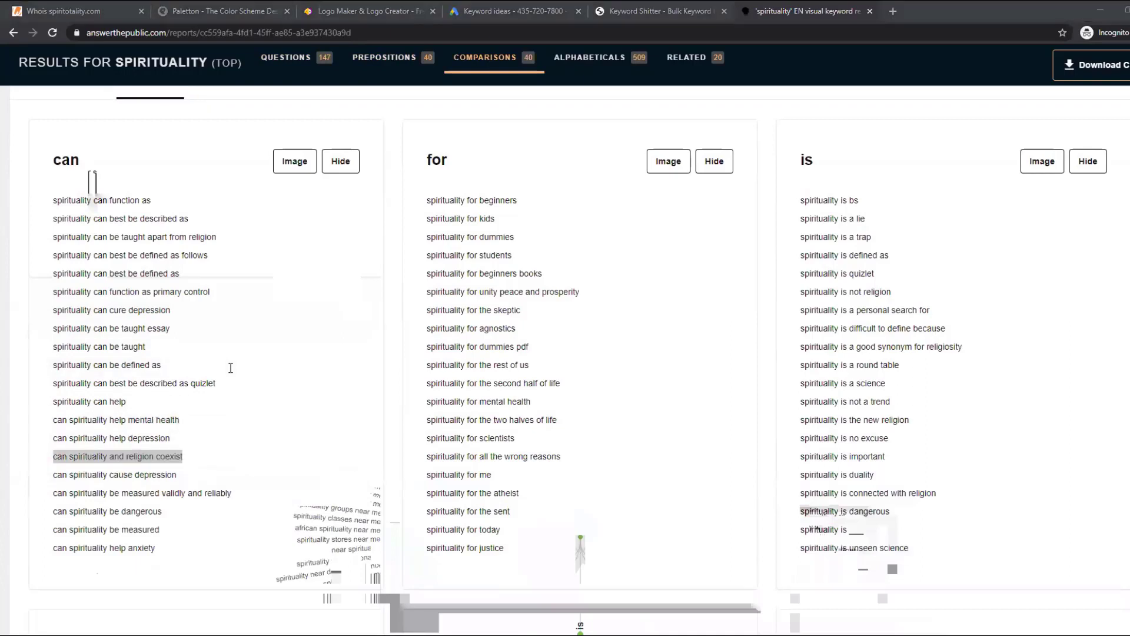
pyautogui.click(767, 535)
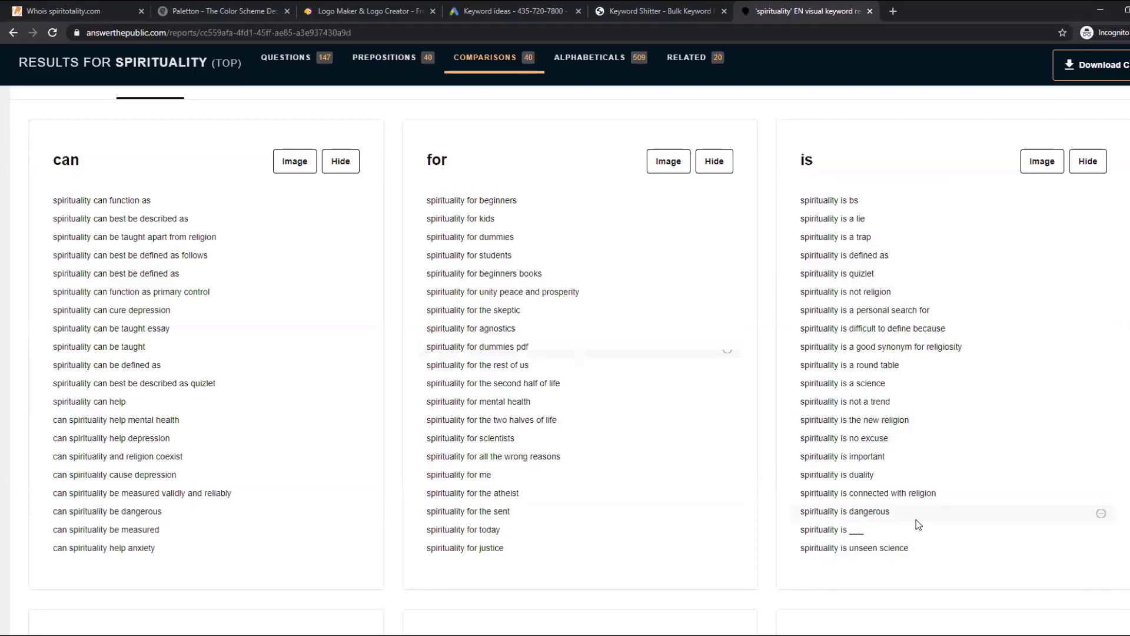
# Read the "near", "to" and "with" preposition lists, highlighting "spirituality to help anxiety"
pyautogui.scroll(-6, 852, 509)
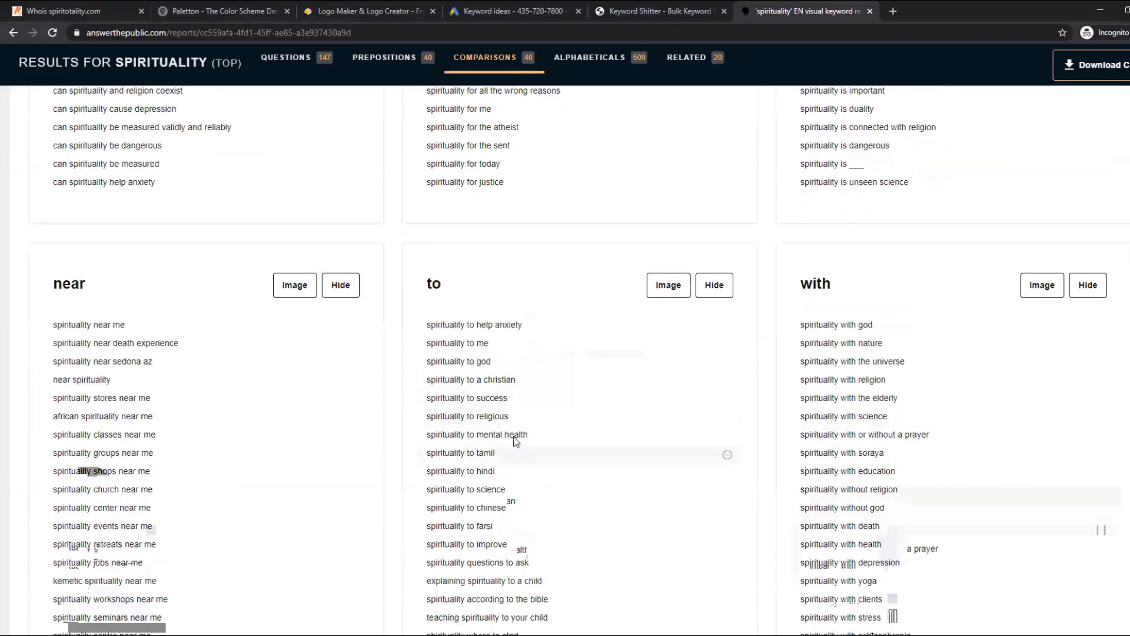
pyautogui.scroll(-3, 629, 374)
pyautogui.moveTo(541, 144); pyautogui.dragTo(418, 132)
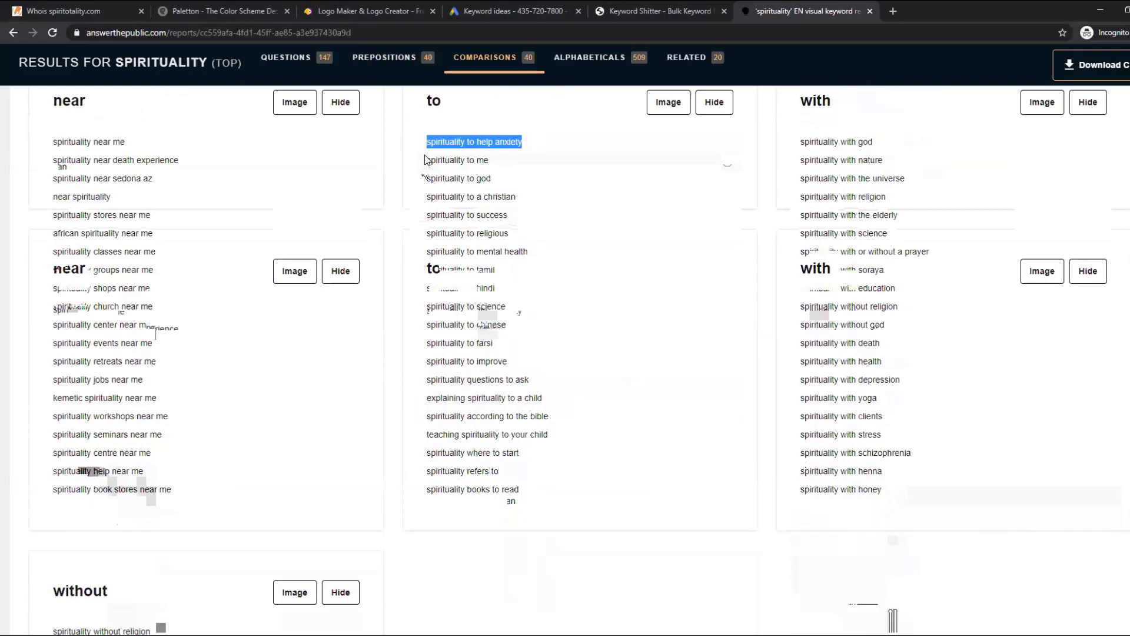
pyautogui.click(898, 534)
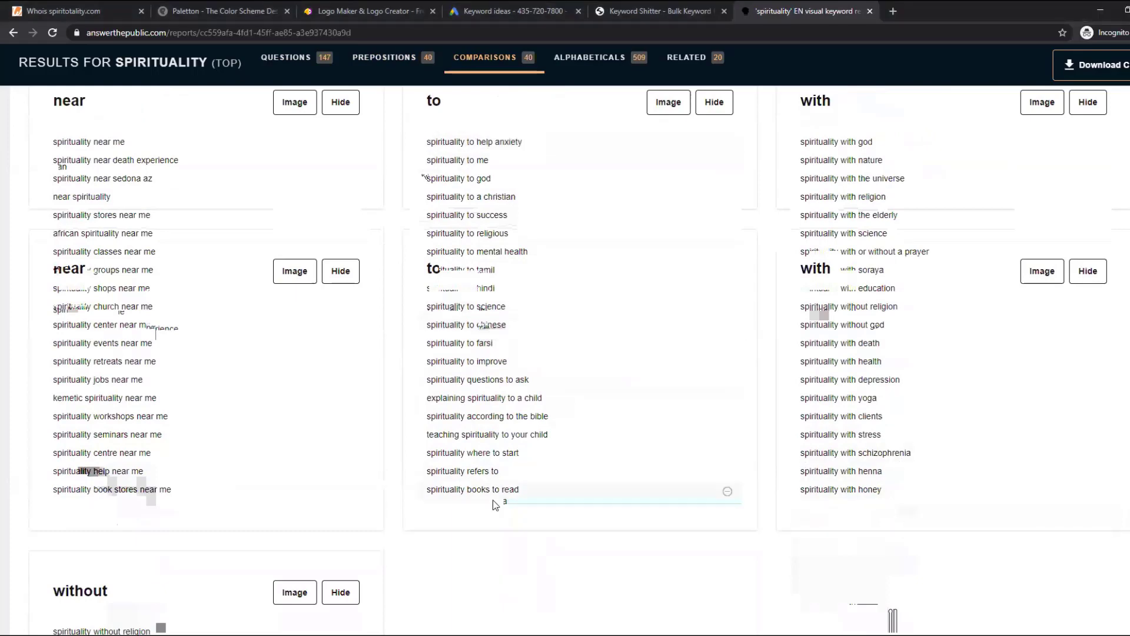
# Check the "without" prepositions, and show the spirituality comparisons as data lists
pyautogui.scroll(-7, 493, 499)
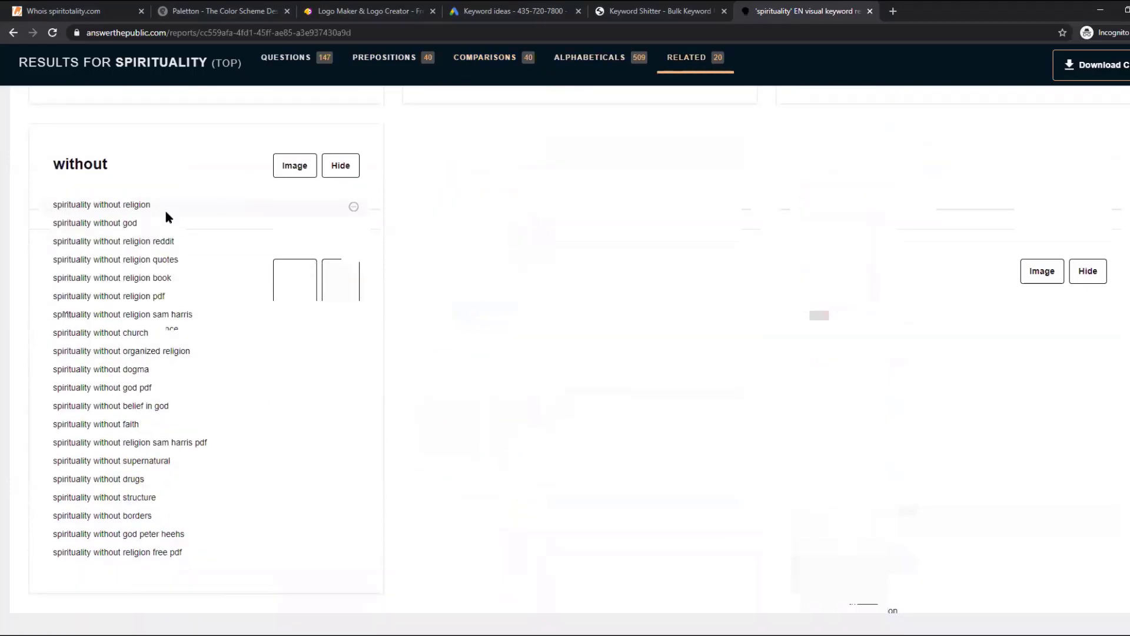
pyautogui.scroll(-6, 164, 220)
pyautogui.click(156, 331)
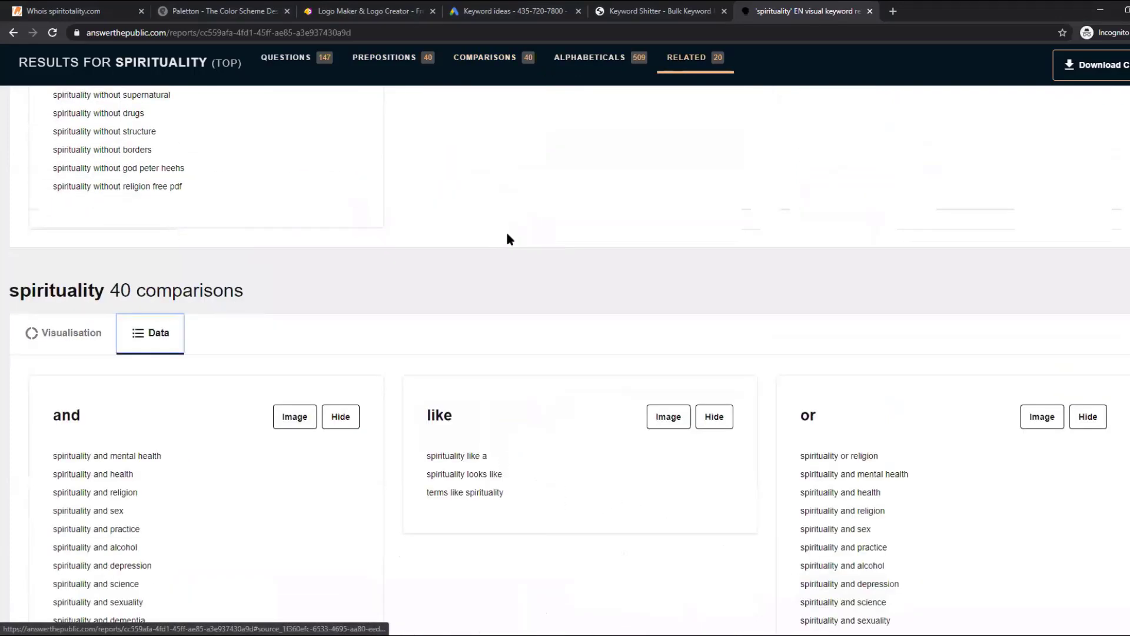
# Examine the "and", "like" and "or" comparisons, highlighting "spirituality and mental health"
pyautogui.scroll(-7, 512, 235)
pyautogui.scroll(2, 513, 241)
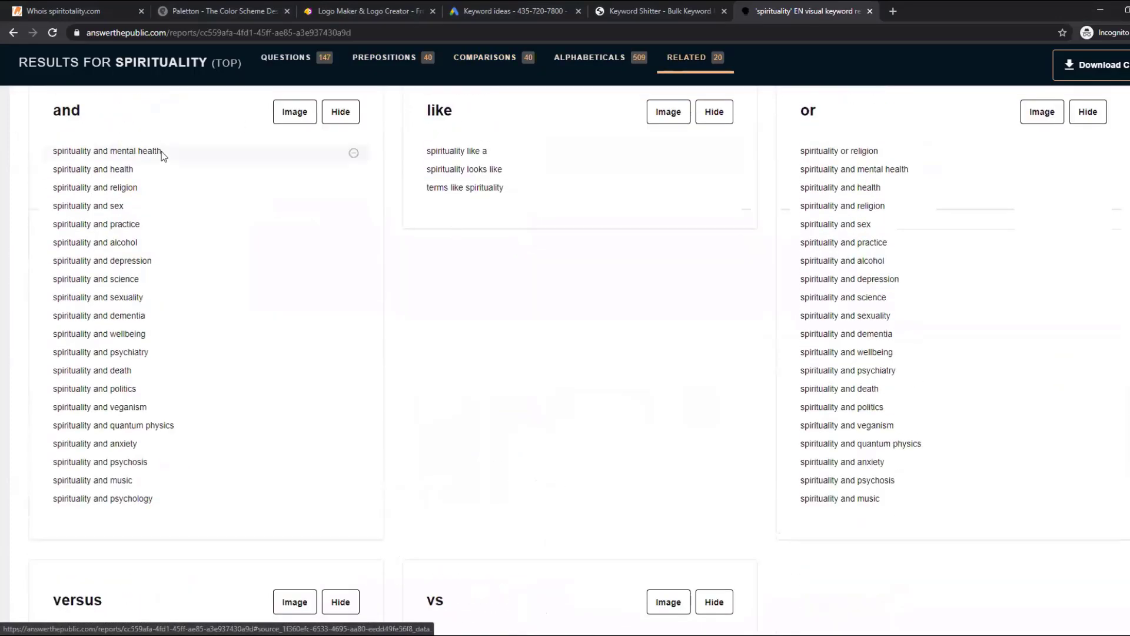
pyautogui.moveTo(37, 155); pyautogui.dragTo(163, 152)
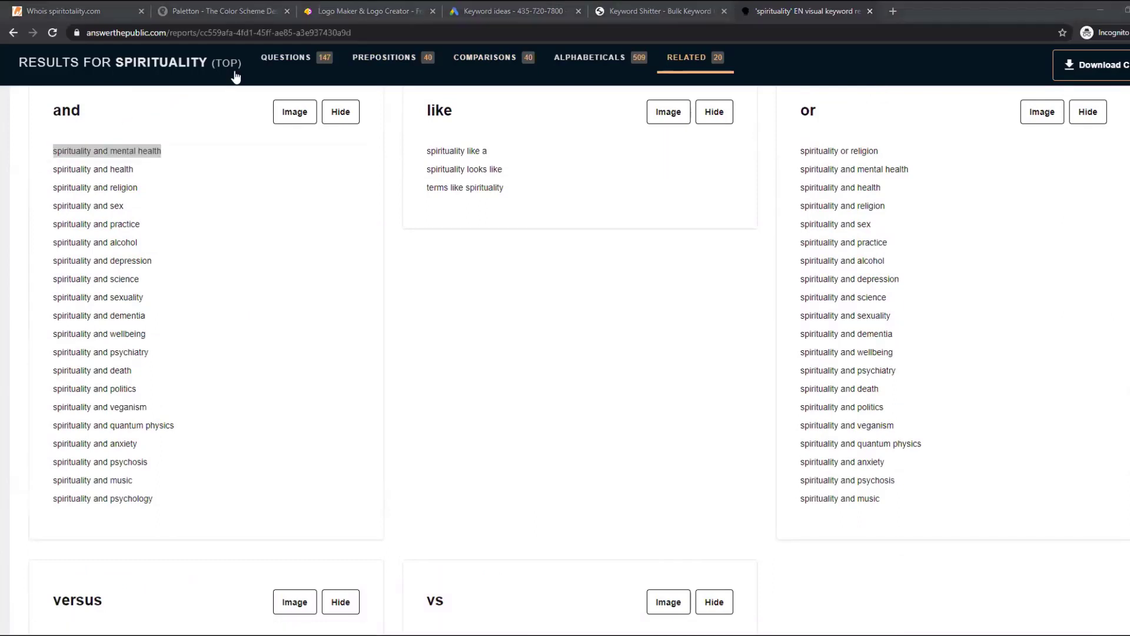
pyautogui.click(260, 392)
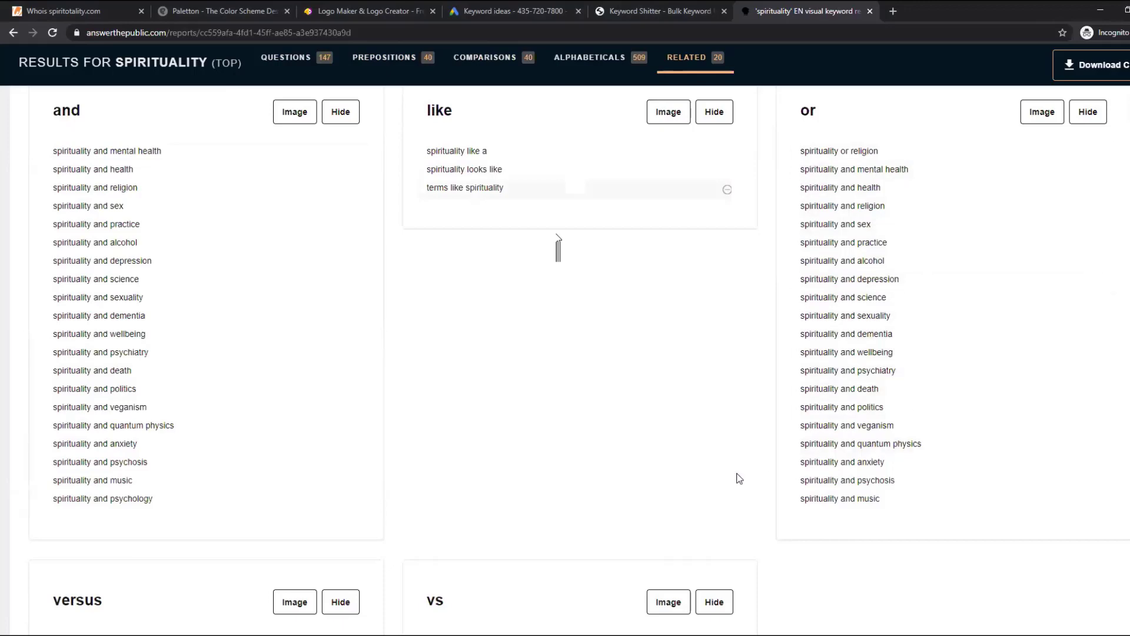
# Look at the "versus" and "vs" comparisons, highlighting "spirituality vs religion"
pyautogui.scroll(-5, 737, 474)
pyautogui.scroll(-3, 566, 396)
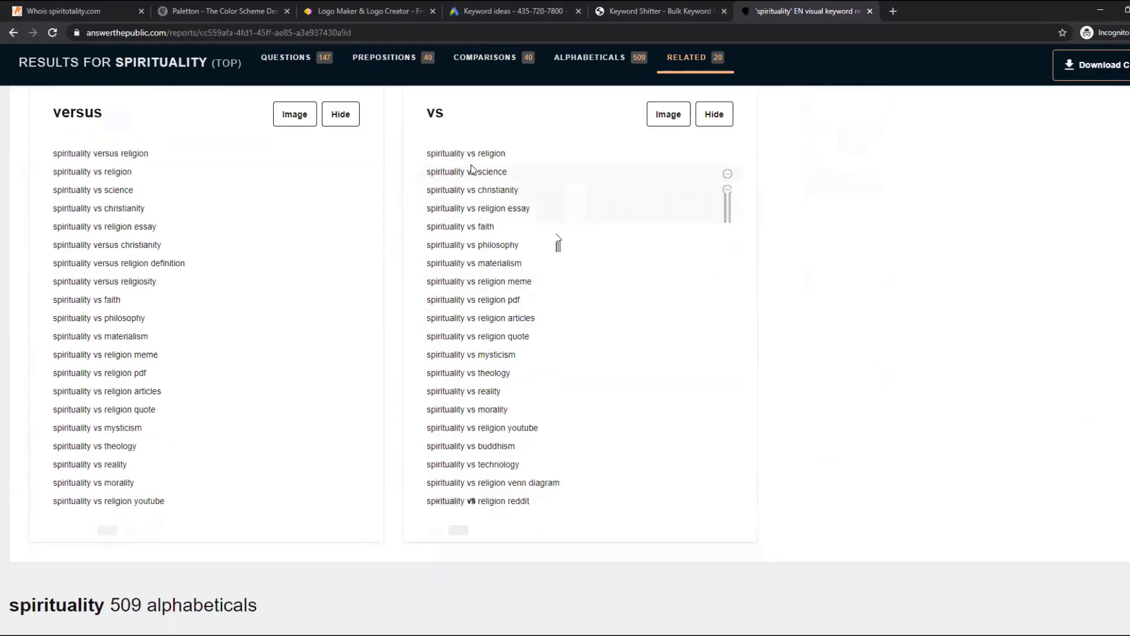
pyautogui.moveTo(508, 153); pyautogui.dragTo(429, 153)
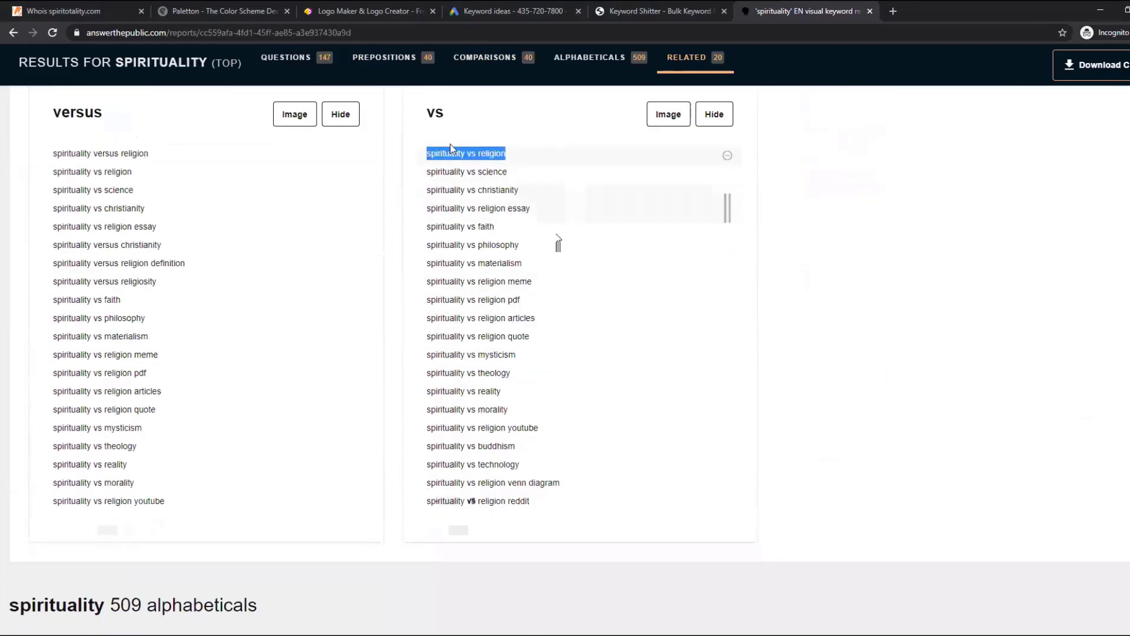
pyautogui.hotkey('alt', 'Tab')
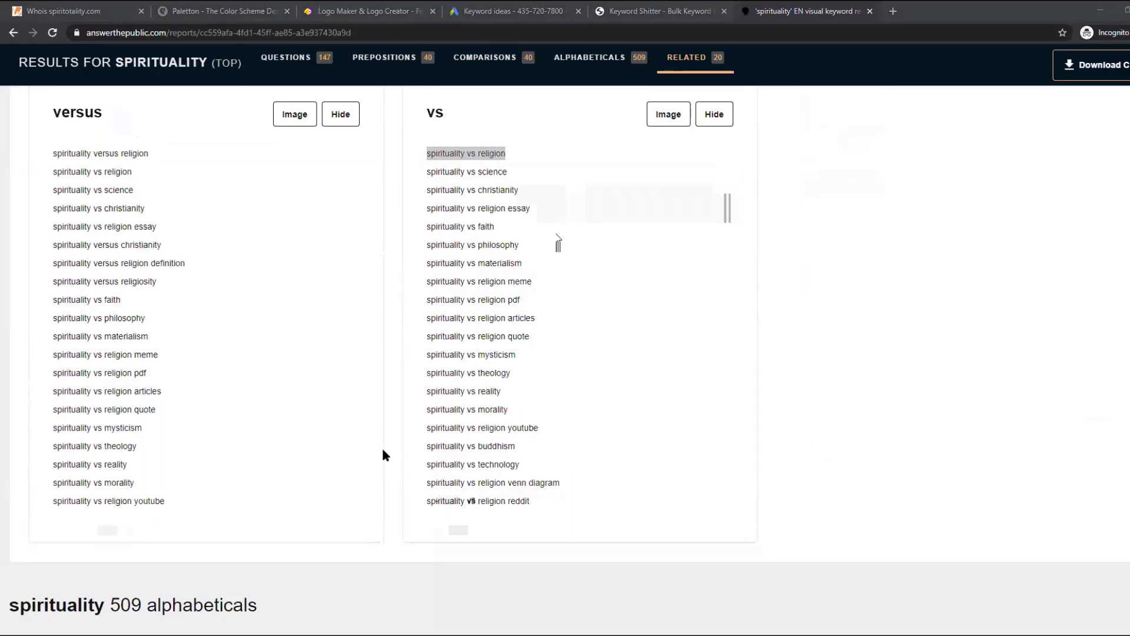
pyautogui.click(660, 284)
# Highlight "spirituality vs science" and "spirituality vs faith" in the "vs" comparisons, and dismiss the Pro Plan offer
pyautogui.moveTo(514, 175); pyautogui.dragTo(429, 183)
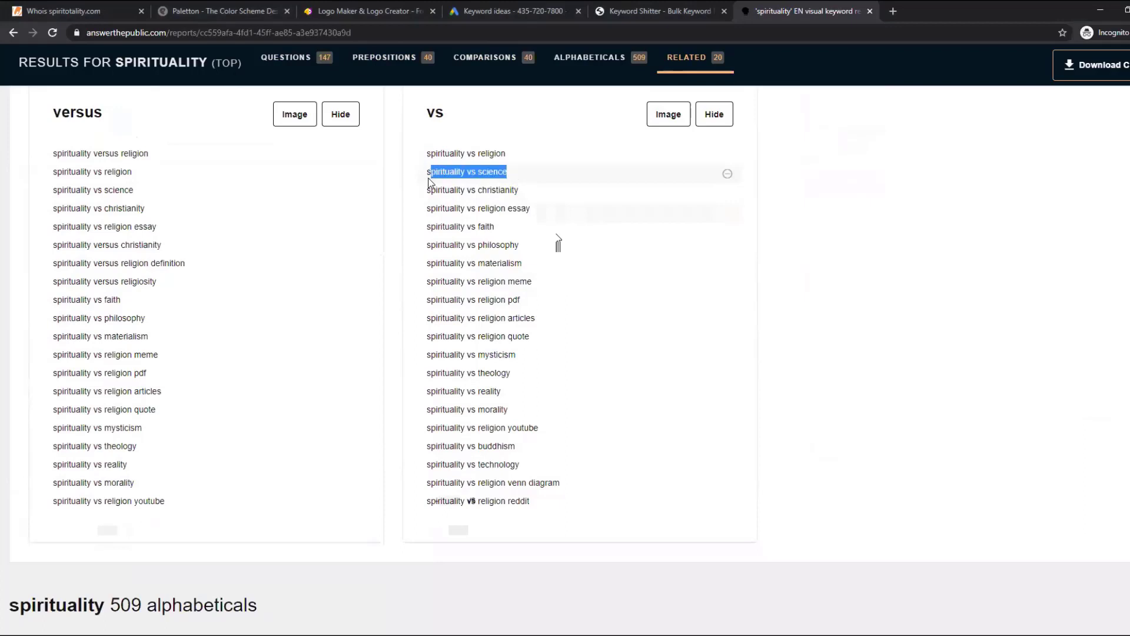
pyautogui.hotkey('alt', 'Tab')
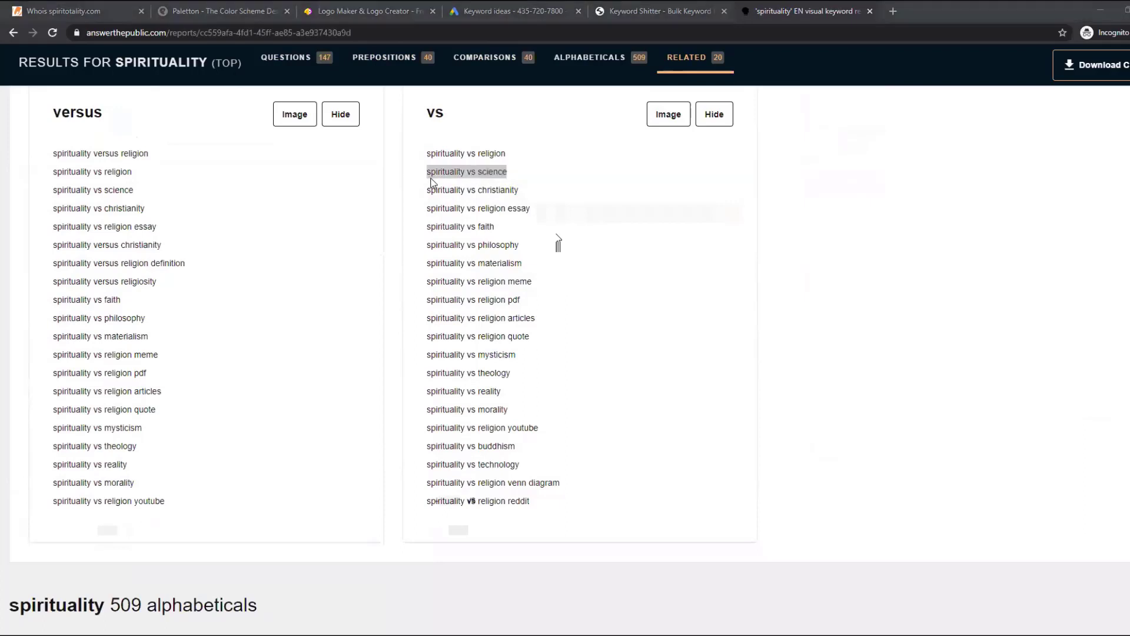
pyautogui.click(659, 344)
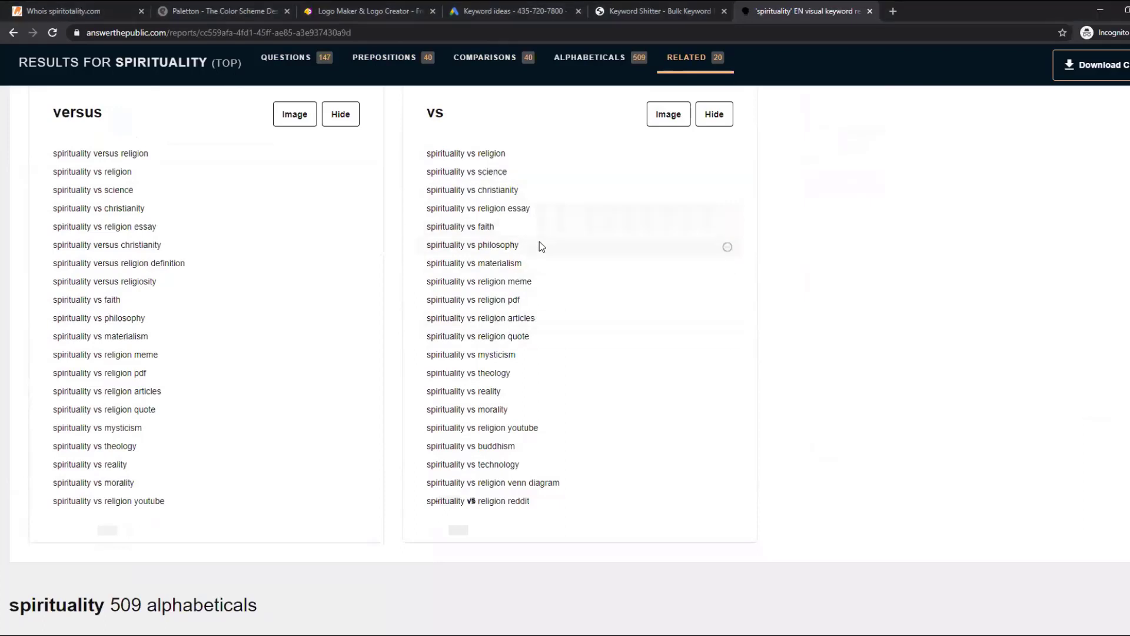
pyautogui.moveTo(497, 227); pyautogui.dragTo(423, 233)
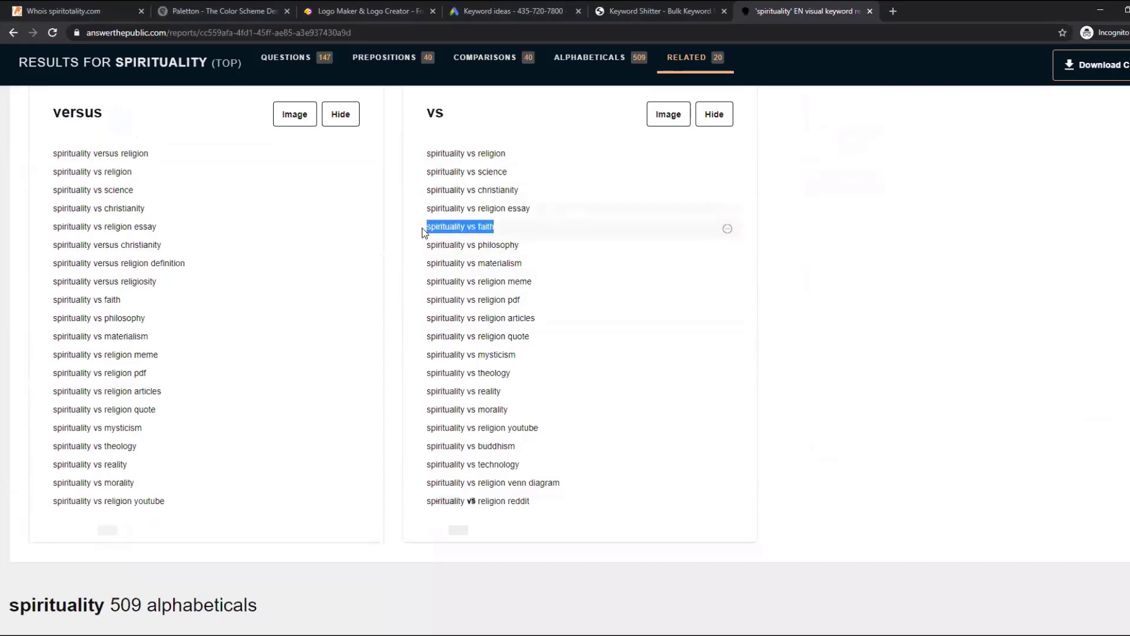
pyautogui.hotkey('alt', 'Tab')
pyautogui.click(728, 301)
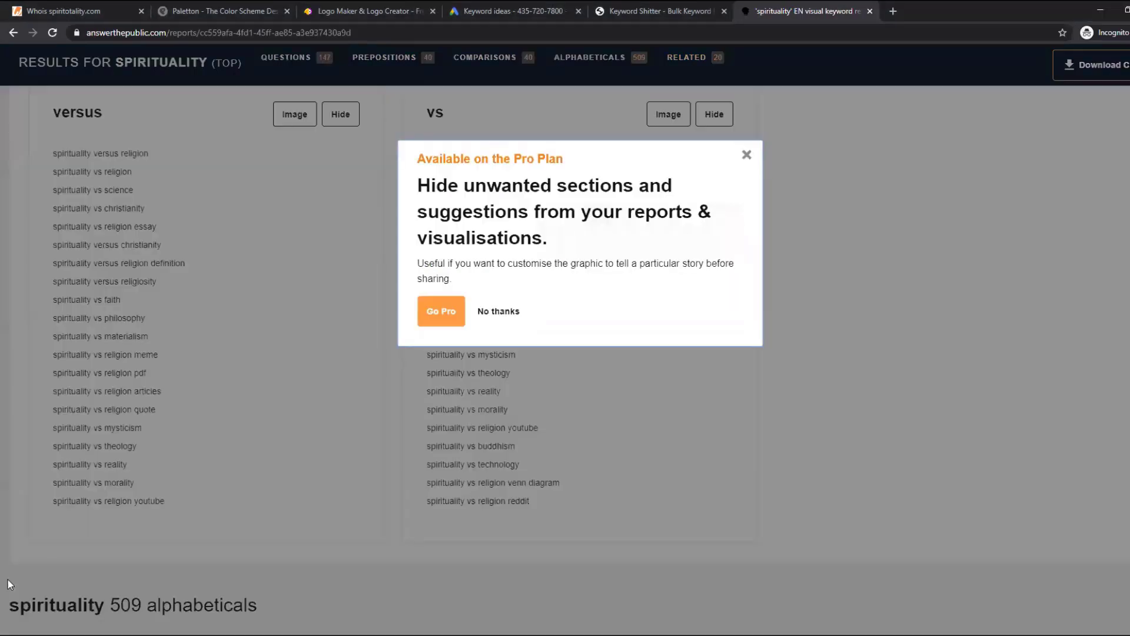
pyautogui.click(746, 156)
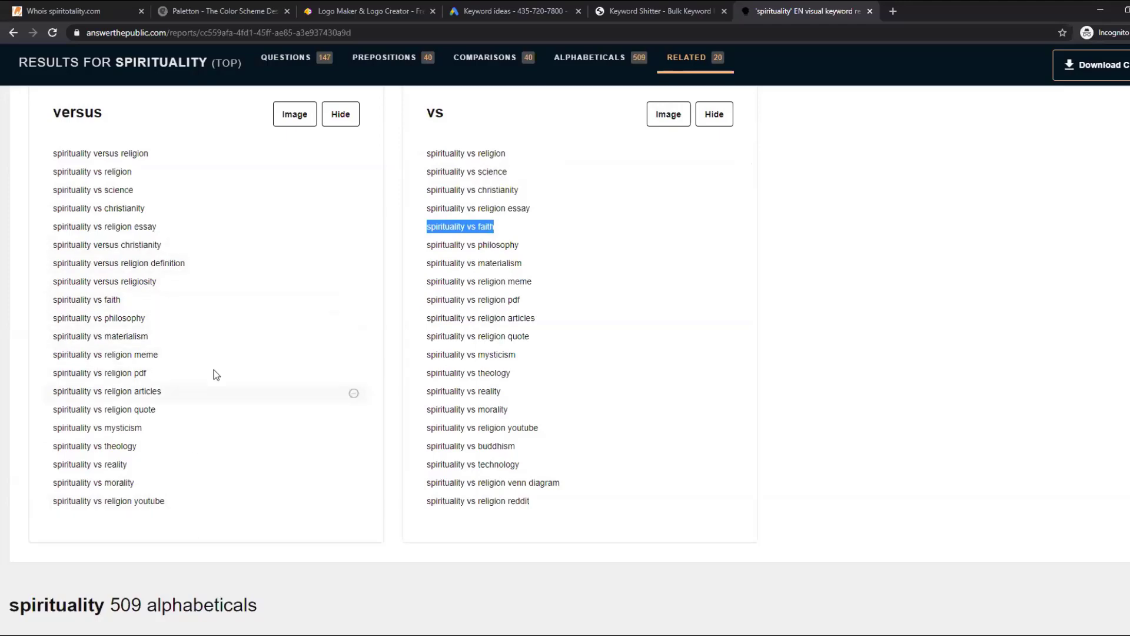
# Look over the start of the spirituality alphabeticals, and go back through the comparison and preposition lists
pyautogui.scroll(-5, 164, 510)
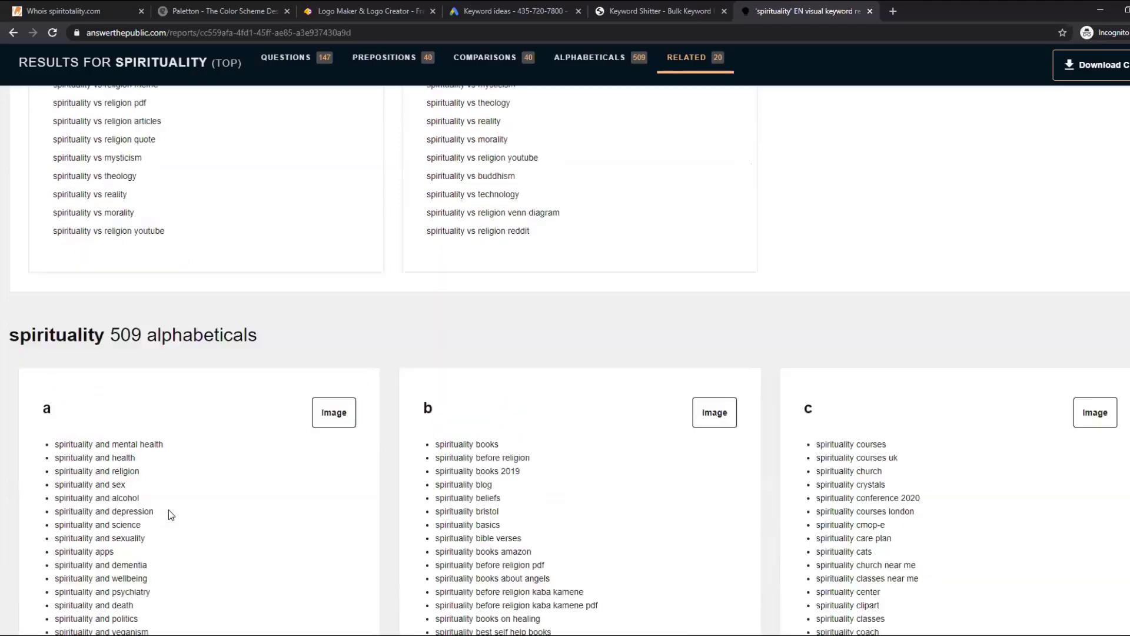
pyautogui.scroll(10, 169, 510)
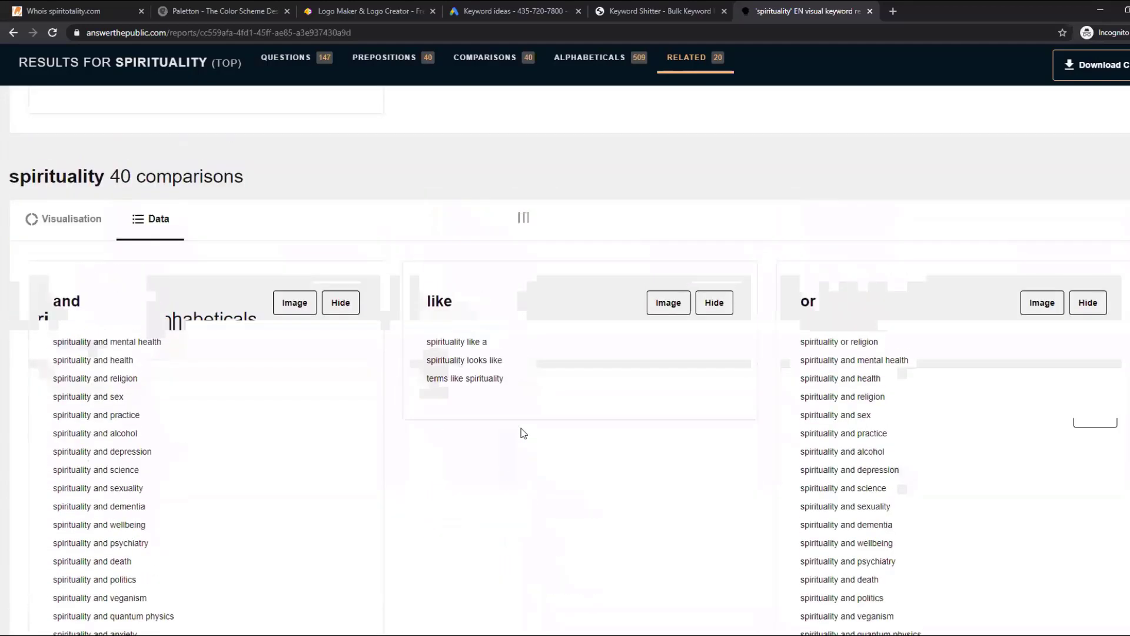
pyautogui.scroll(-10, 523, 433)
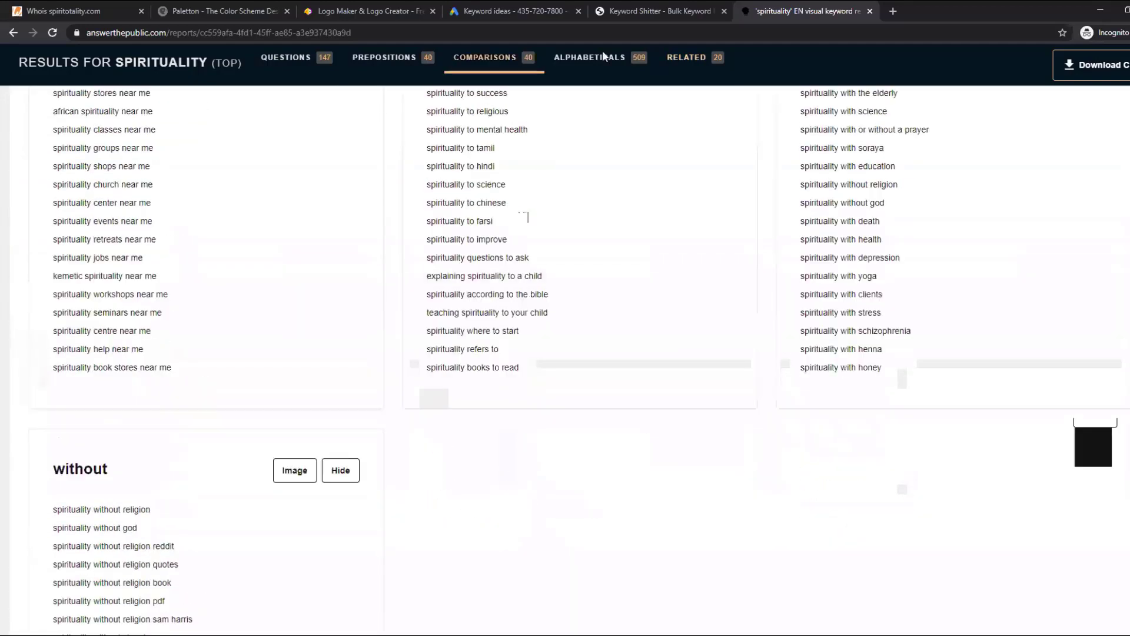
# Switch to Keyword Shitter, stop the running keyword job and dismiss its notice
pyautogui.click(625, 6)
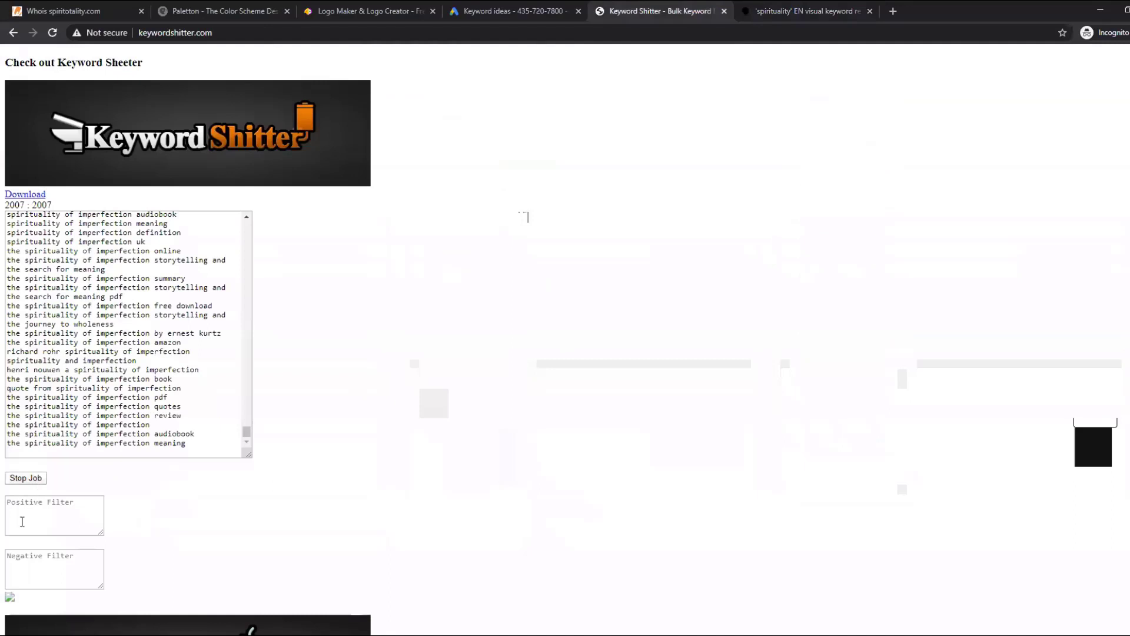
pyautogui.click(42, 477)
pyautogui.click(692, 96)
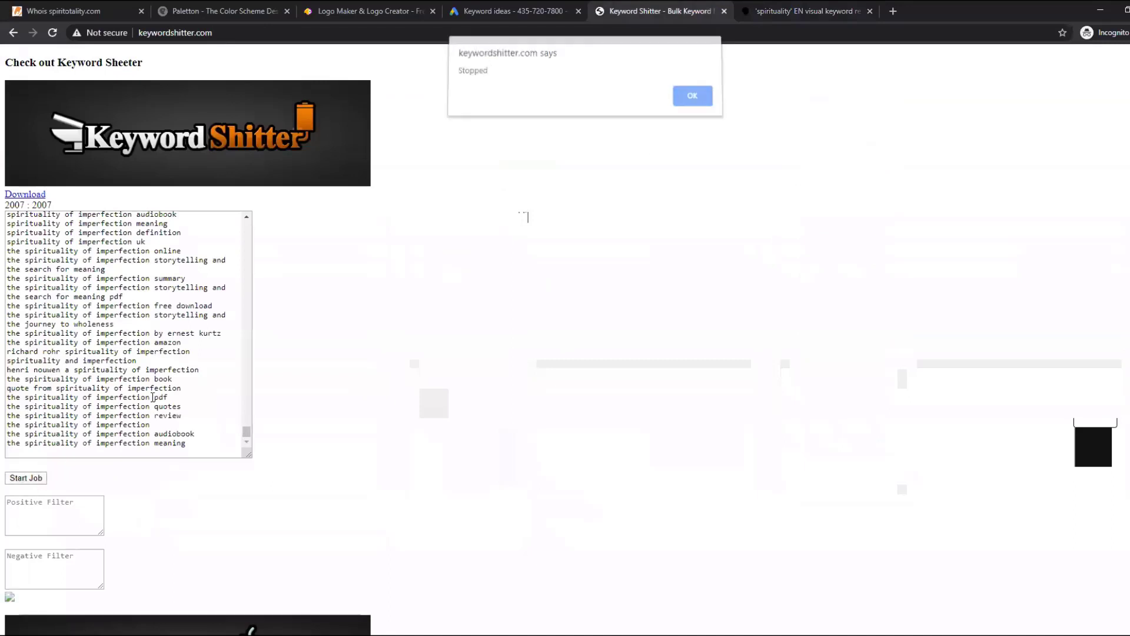
# Select the full list of generated spirituality keywords, and close the Keyword Shitter page
pyautogui.click(197, 436)
pyautogui.hotkey('ctrl', 'a')
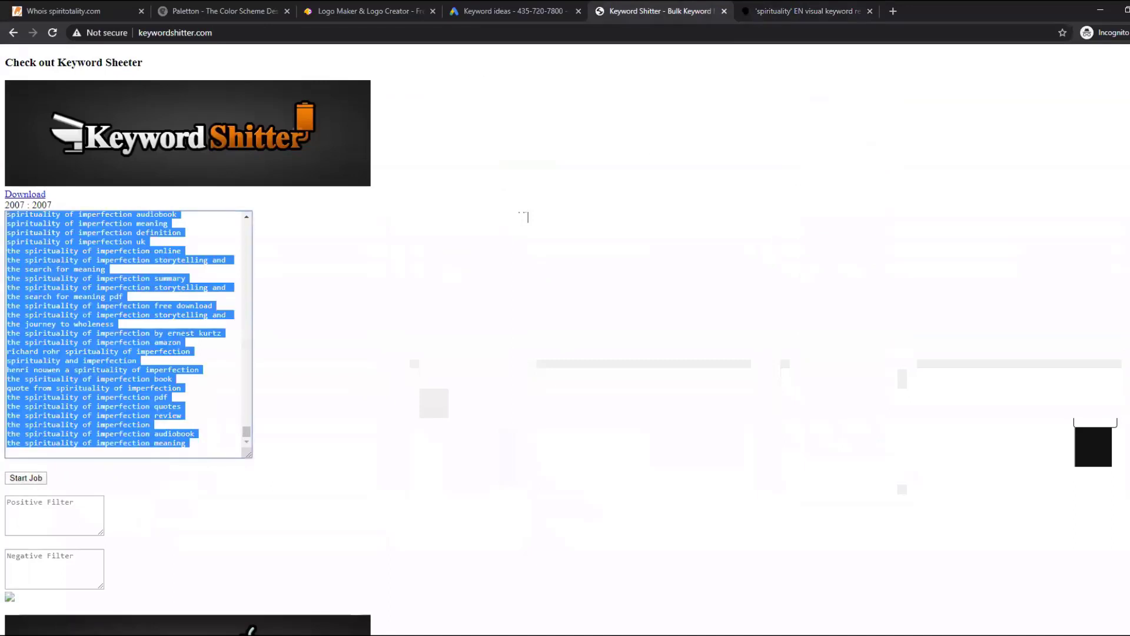
pyautogui.click(624, 354)
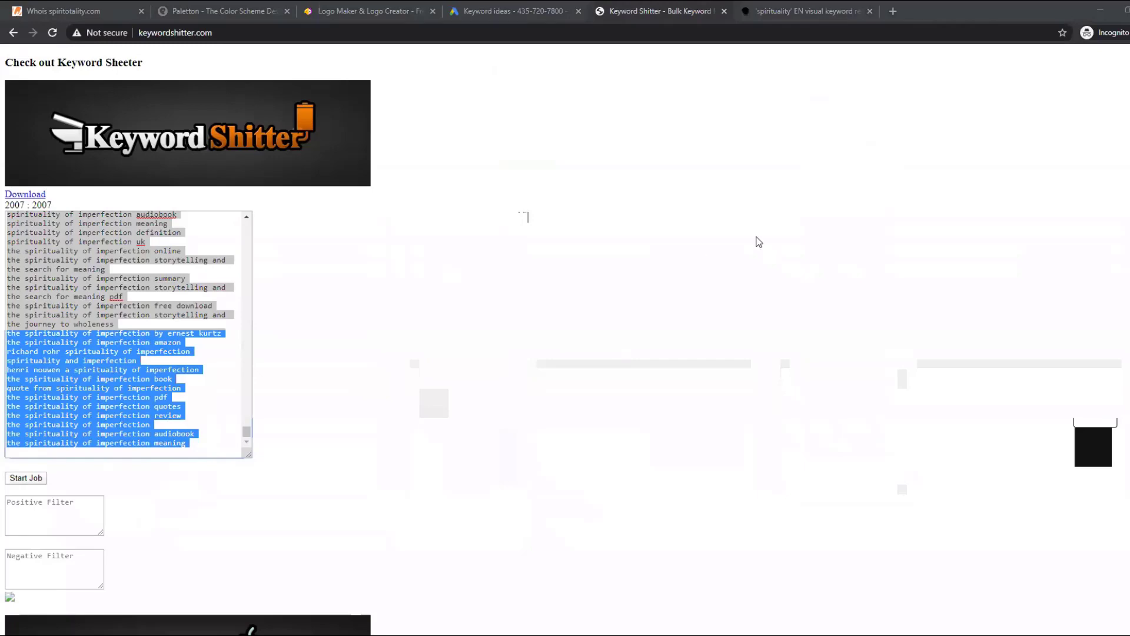
pyautogui.click(718, 16)
pyautogui.click(725, 12)
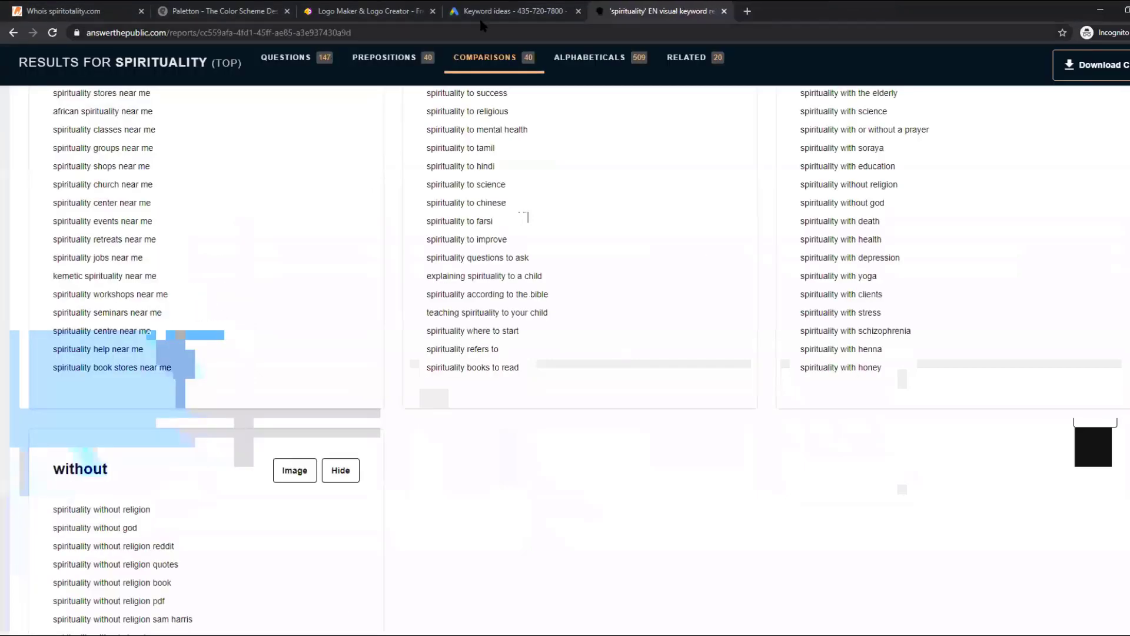
# In Google Ads Keyword Planner, replace the current keywords with "can spirituality and religion coexist" and get its results
pyautogui.click(479, 17)
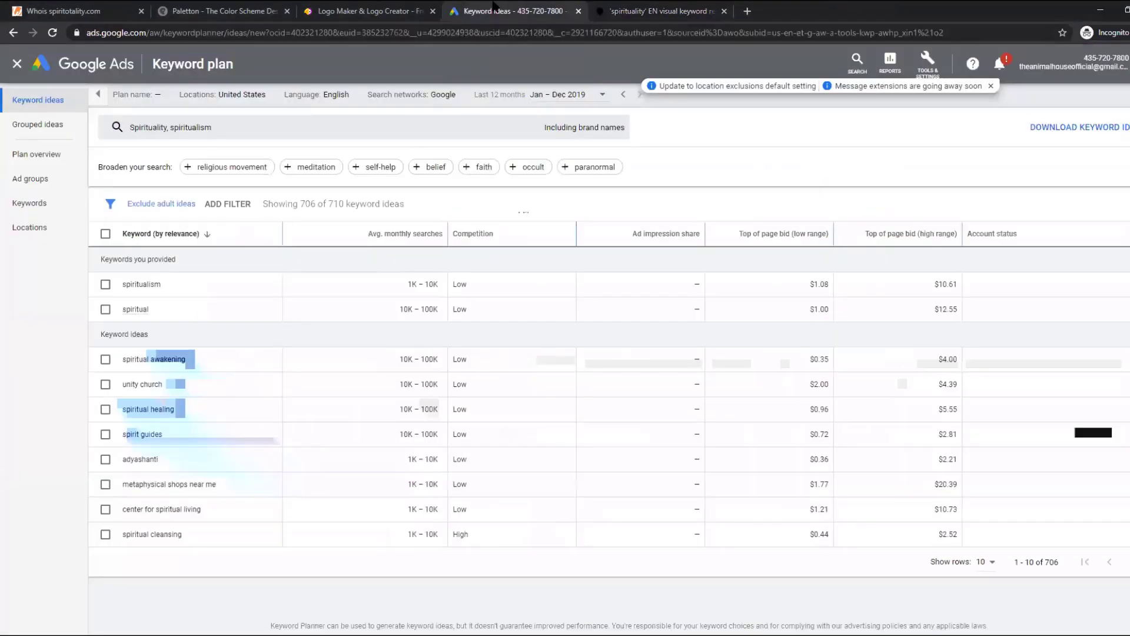
pyautogui.click(242, 126)
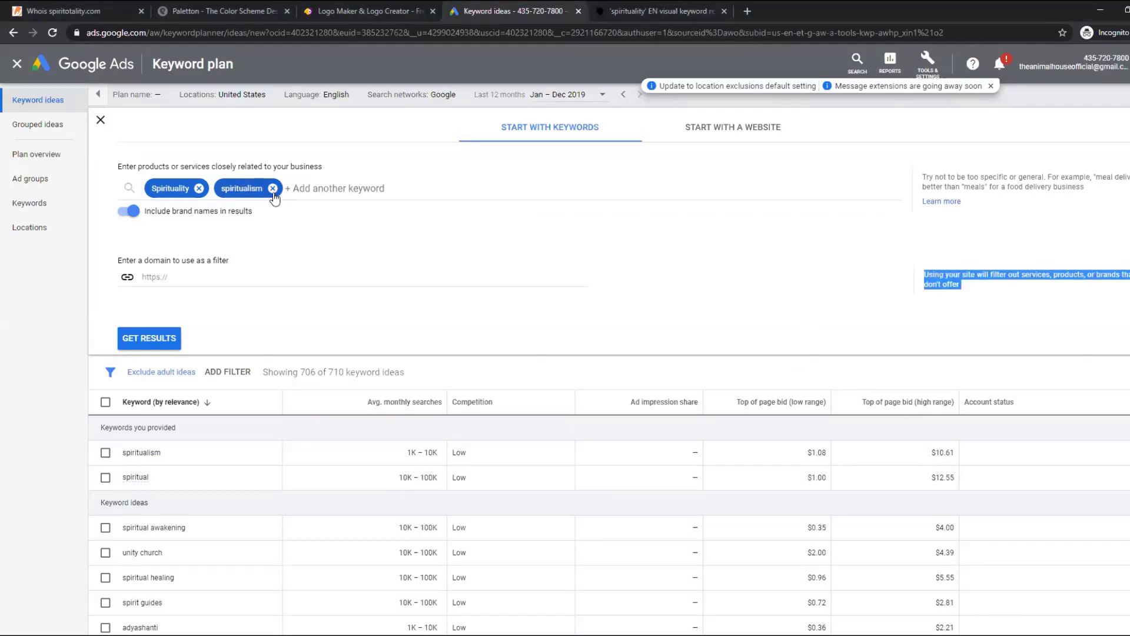
pyautogui.click(199, 188)
pyautogui.write('can spirituality and religion coexist')
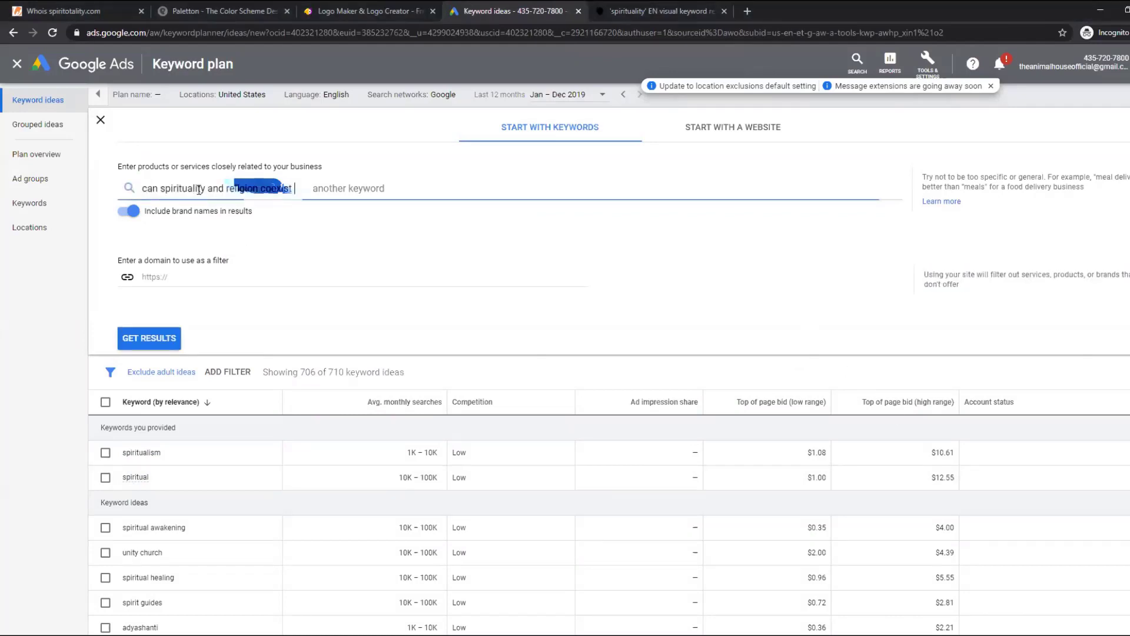
pyautogui.press('Return')
pyautogui.click(147, 337)
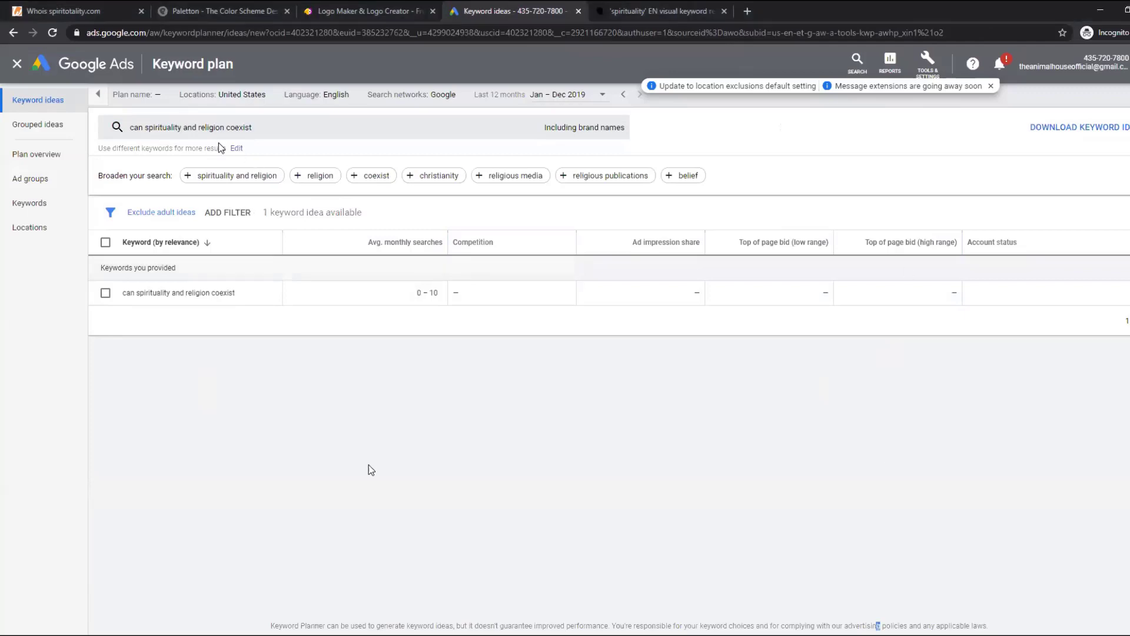
# Replace the keyword with "spirituality to help anxiety" and get its keyword results
pyautogui.click(296, 133)
pyautogui.press('BackSpace')
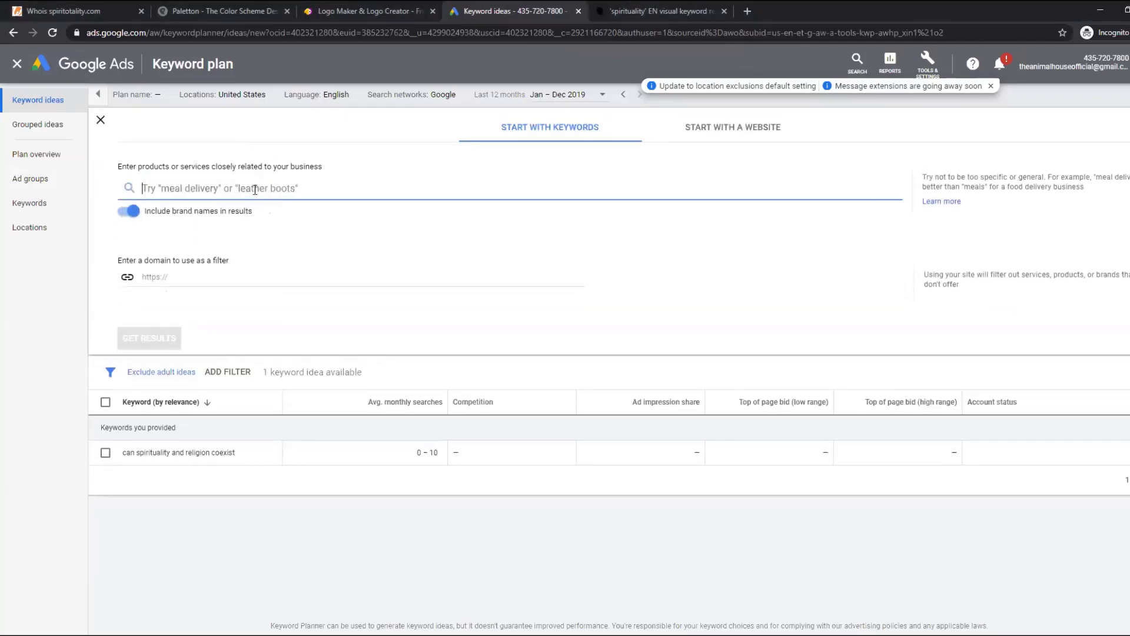
pyautogui.write('spirituality to help anxiety')
pyautogui.press('Return')
pyautogui.click(147, 338)
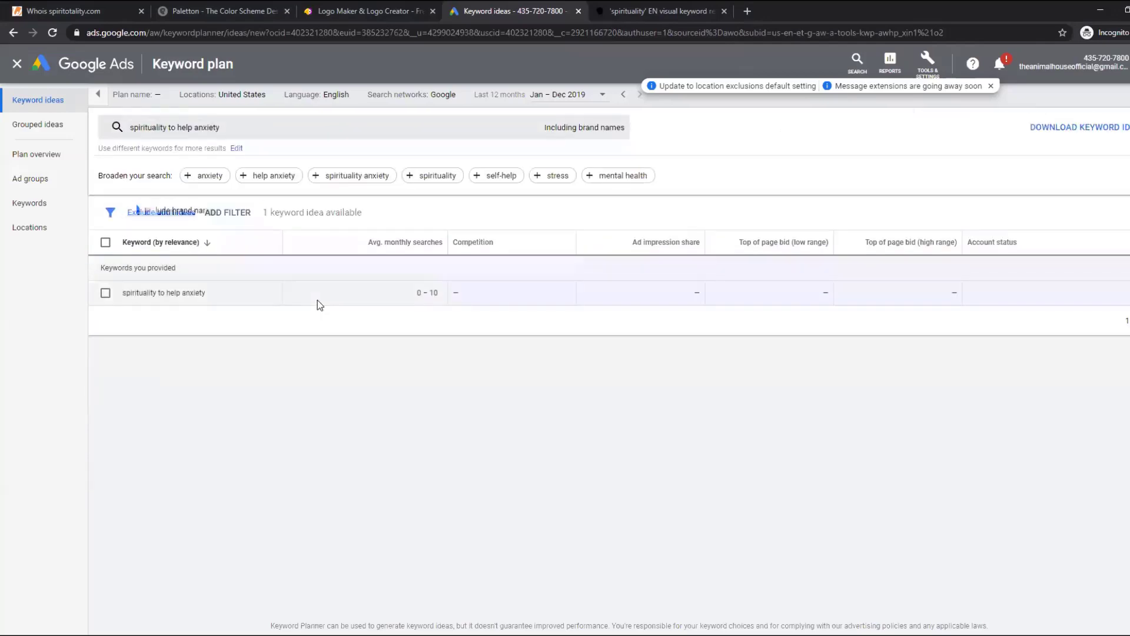
# Replace the keyword with "Spirituality" and get the related keyword ideas
pyautogui.click(224, 128)
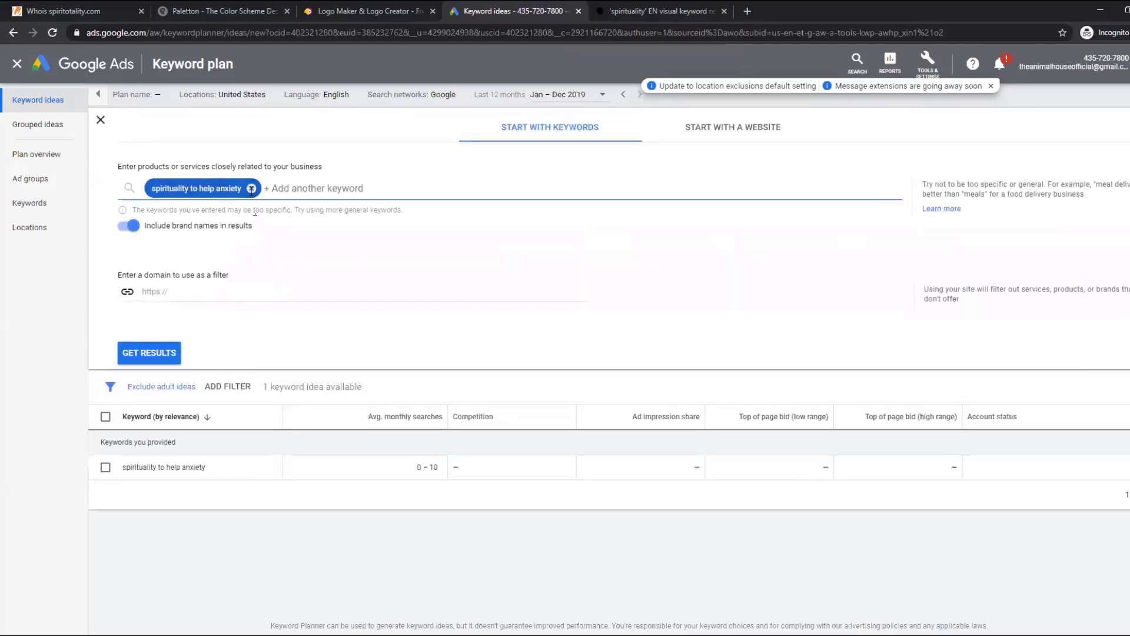
pyautogui.click(252, 188)
pyautogui.write('Spirituality')
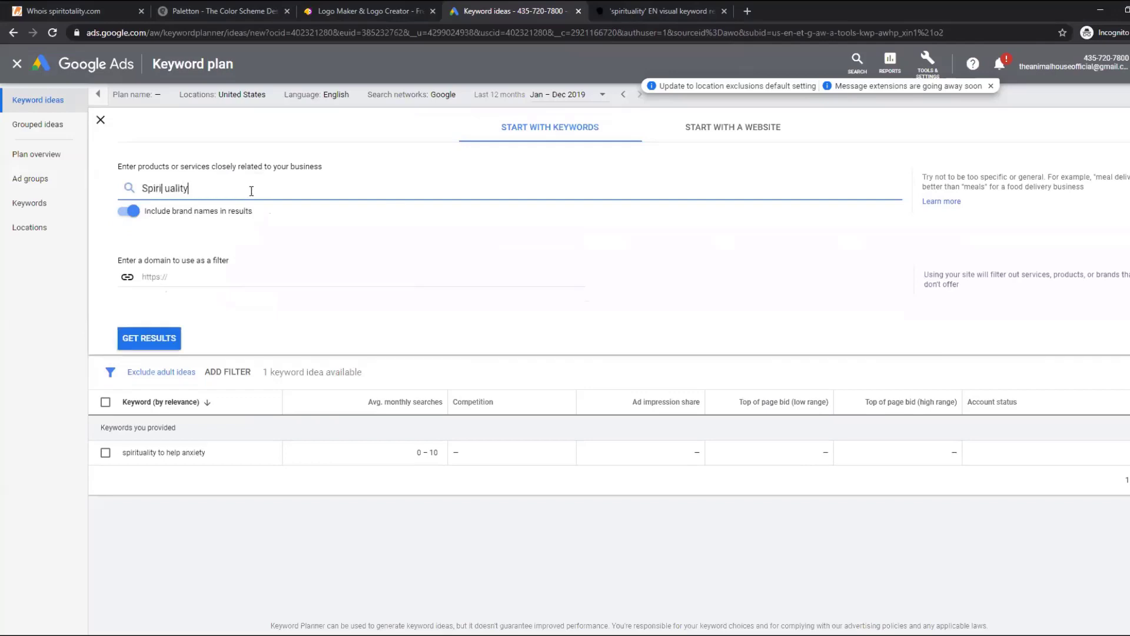
pyautogui.press('Return')
pyautogui.click(162, 347)
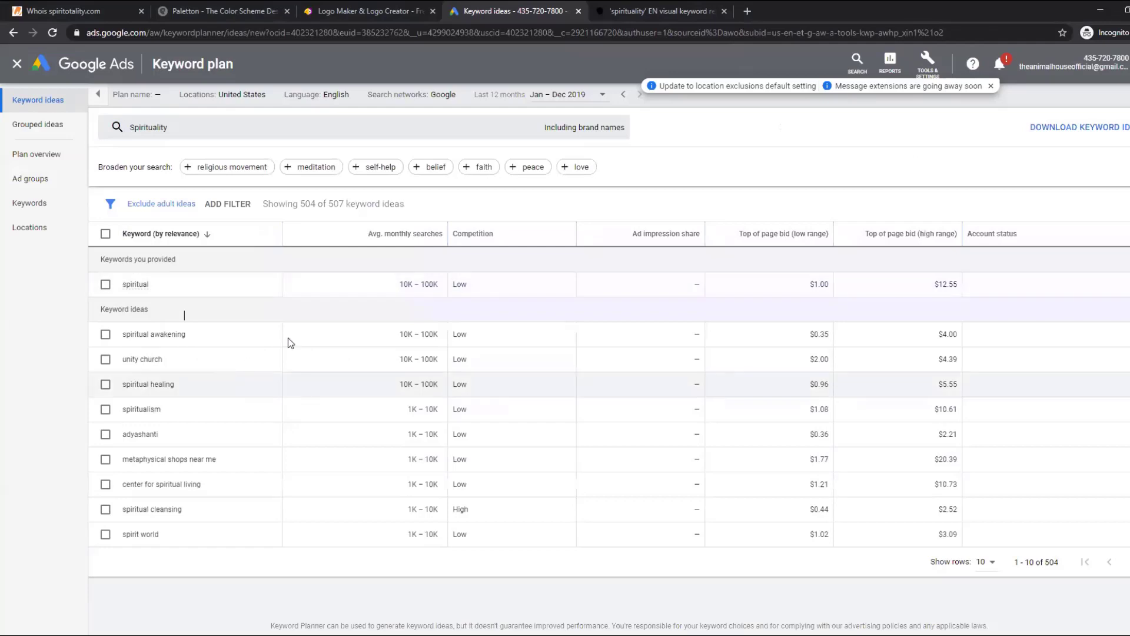
# Highlight the monthly searches and competition for "spiritual" and "spiritual healing", revisiting the spirituality question report in between
pyautogui.moveTo(479, 283); pyautogui.dragTo(400, 285)
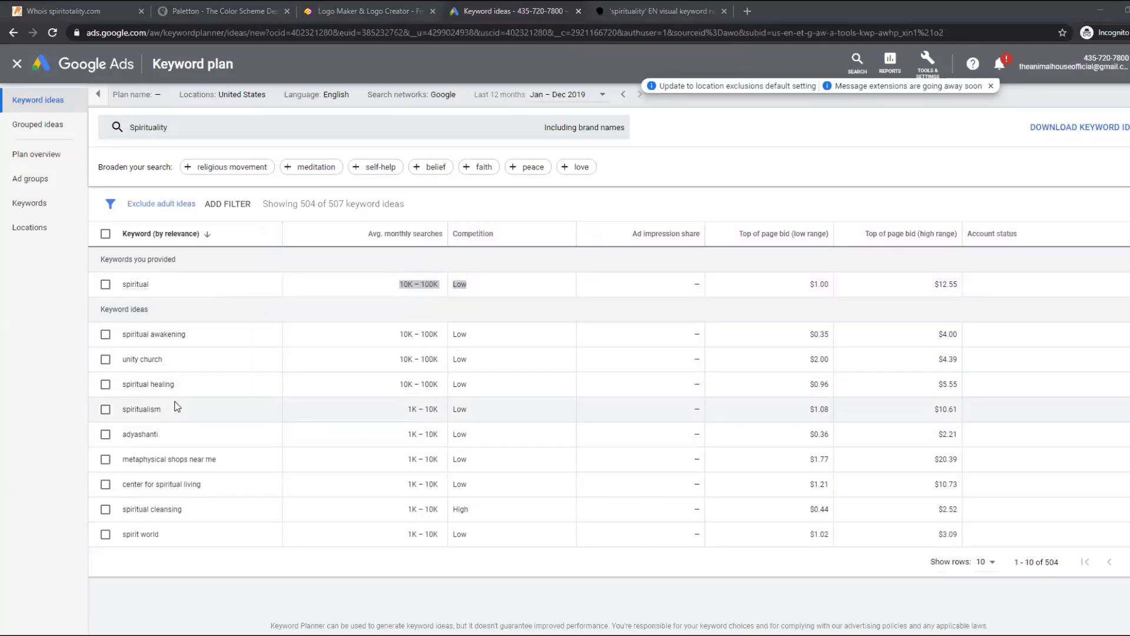
pyautogui.moveTo(185, 390); pyautogui.dragTo(119, 383)
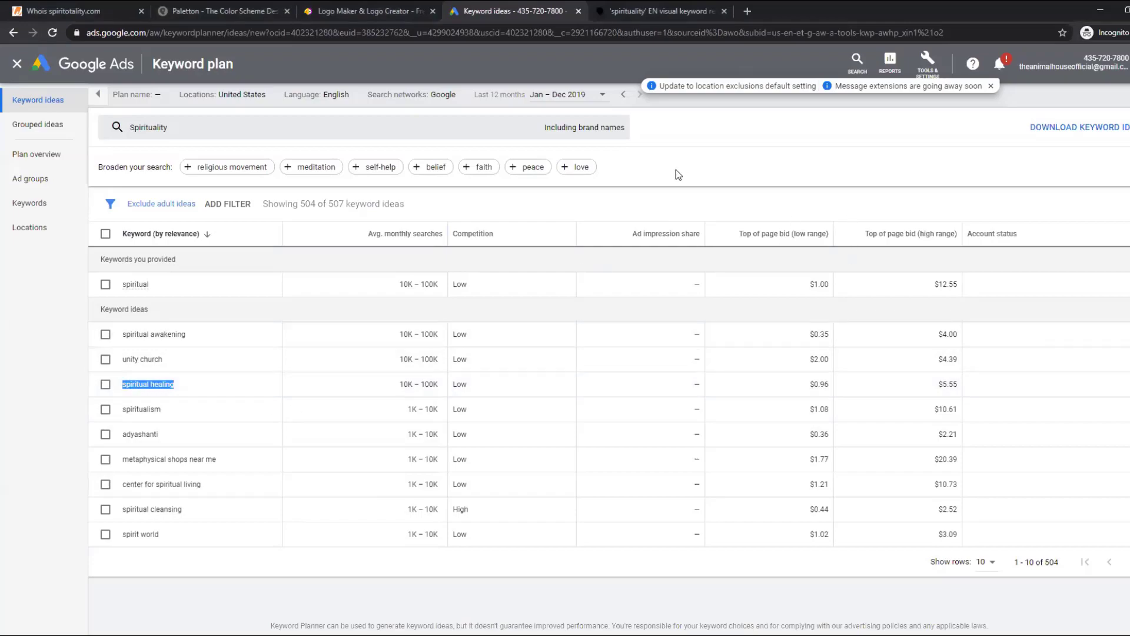
pyautogui.hotkey('ctrl', 'Tab')
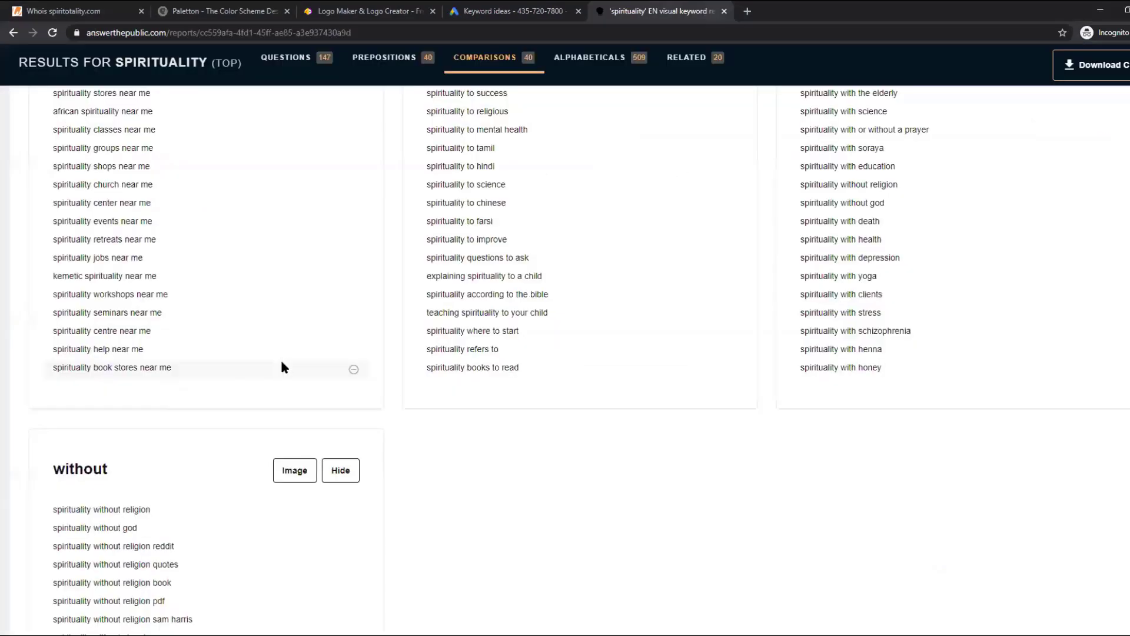
pyautogui.scroll(20, 281, 359)
pyautogui.scroll(5, 281, 364)
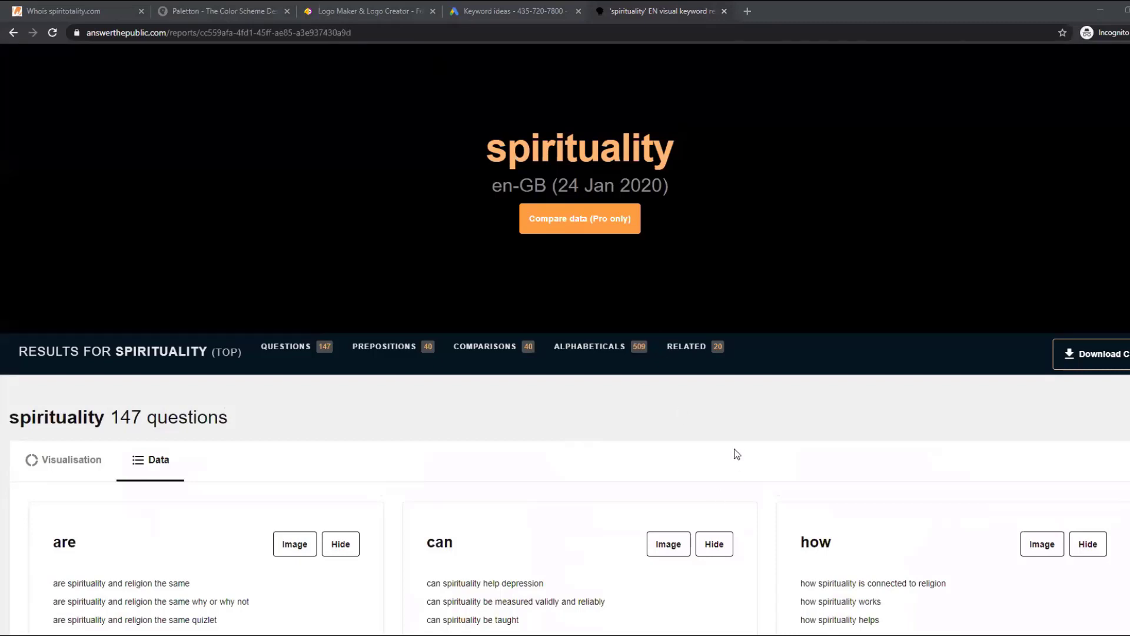
pyautogui.click(554, 12)
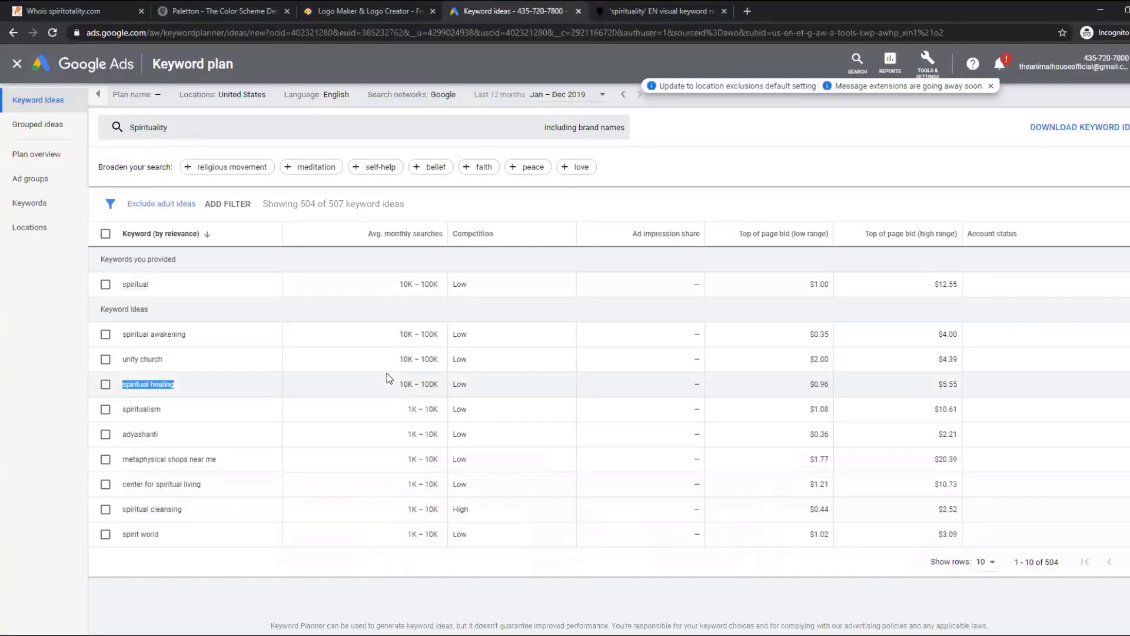
pyautogui.moveTo(391, 384); pyautogui.dragTo(471, 384)
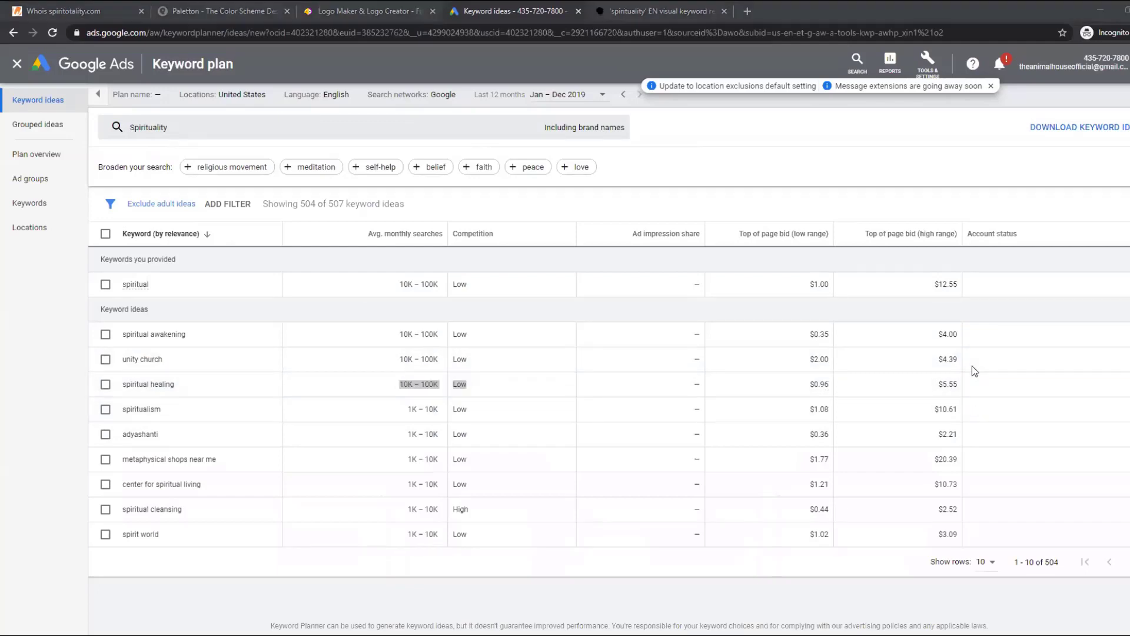
# Leave Paletton for the Google search page, search for "max bounty" and open the MaxBounty site
pyautogui.hotkey('ctrl', '2')
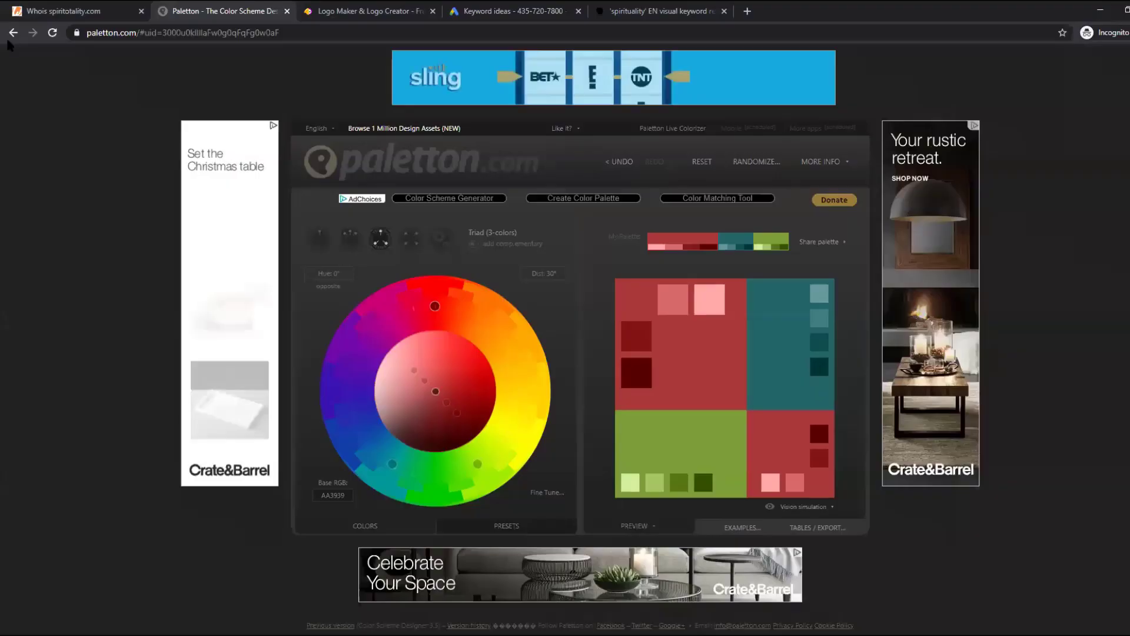
pyautogui.hotkey('alt', 'Left')
pyautogui.doubleClick(127, 71)
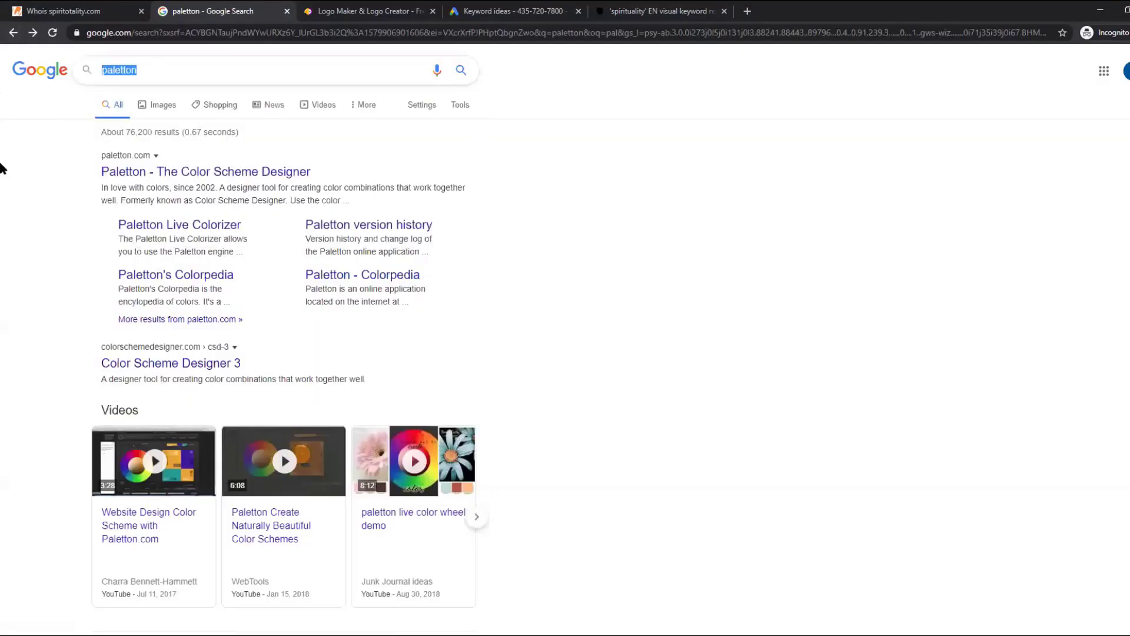
pyautogui.write('max boutn')
pyautogui.write('nty')
pyautogui.press('Return')
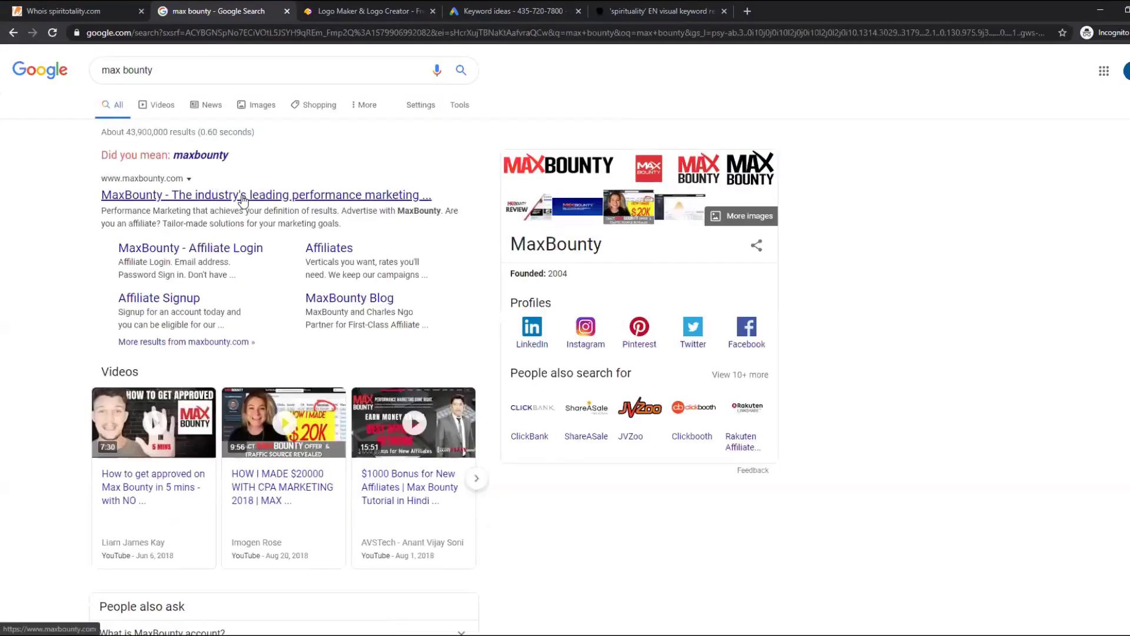
pyautogui.click(242, 197)
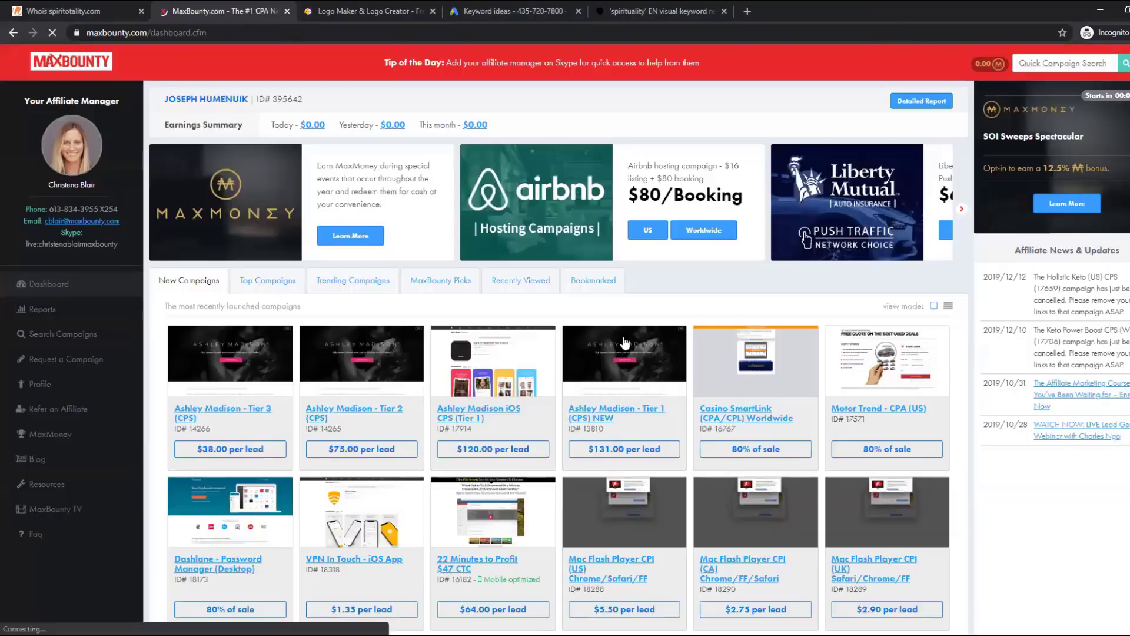
# Search the MaxBounty campaigns for "spirituality"
pyautogui.click(54, 318)
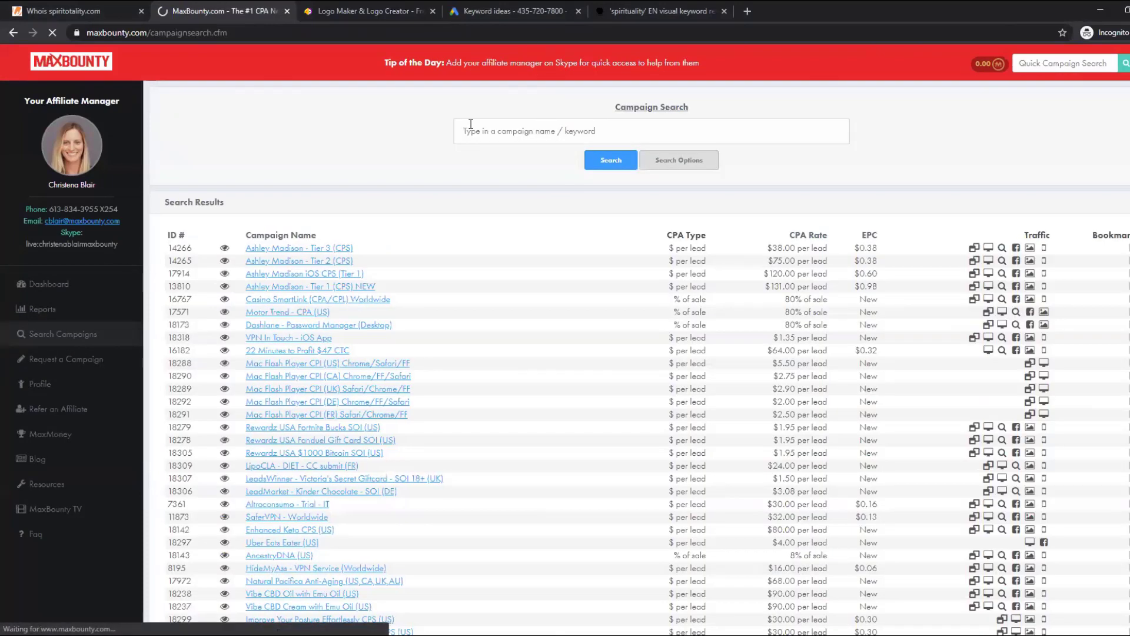
pyautogui.click(469, 127)
pyautogui.write('spirituality')
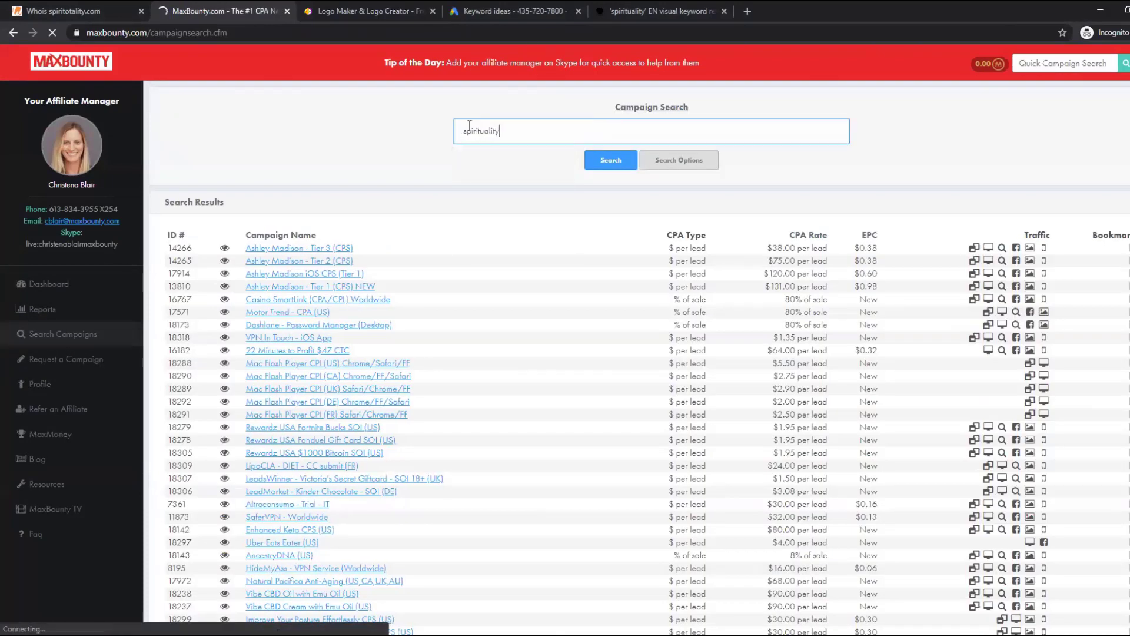
pyautogui.press('Return')
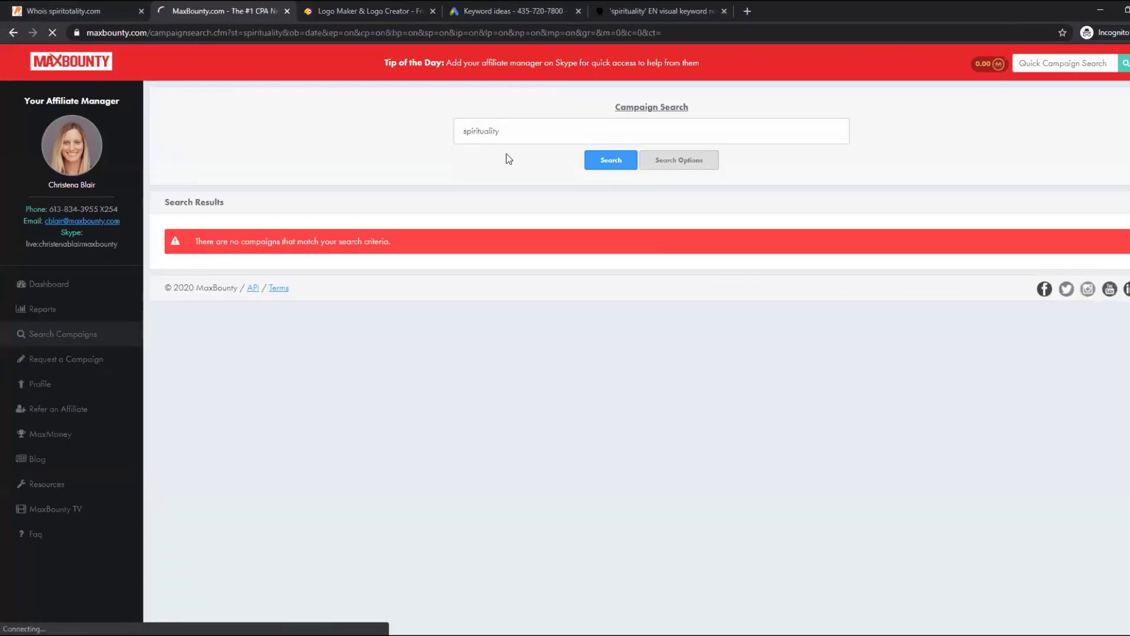
# Return to Google, search for "clickbank" and open the ClickBank site in a separate tab
pyautogui.rightClick(13, 33)
pyautogui.click(65, 136)
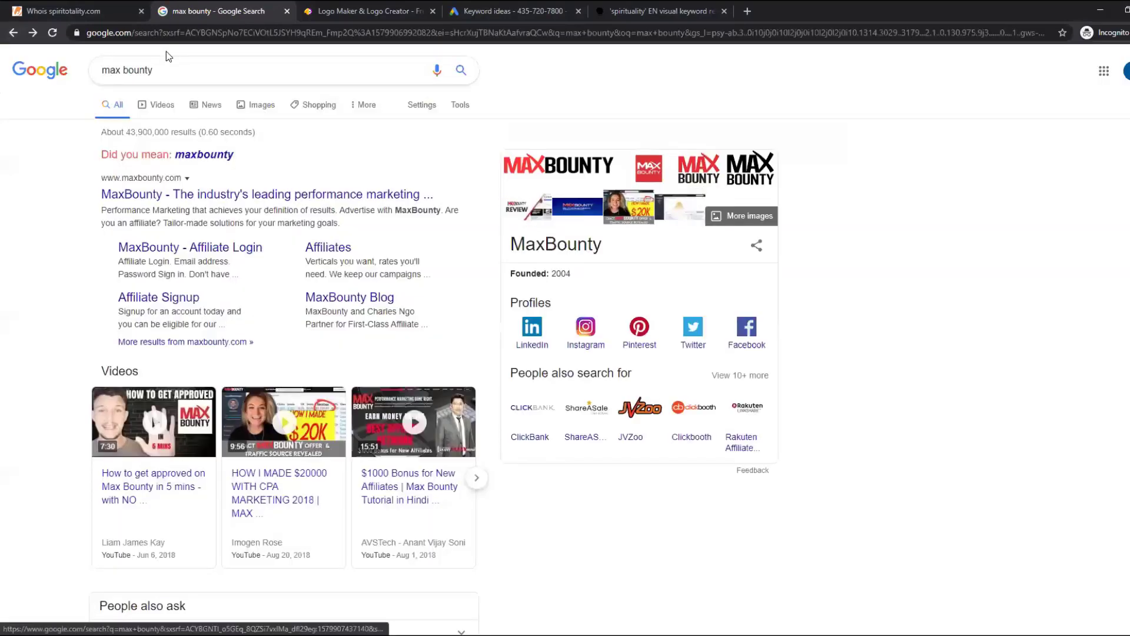
pyautogui.write('clickbank')
pyautogui.press('Return')
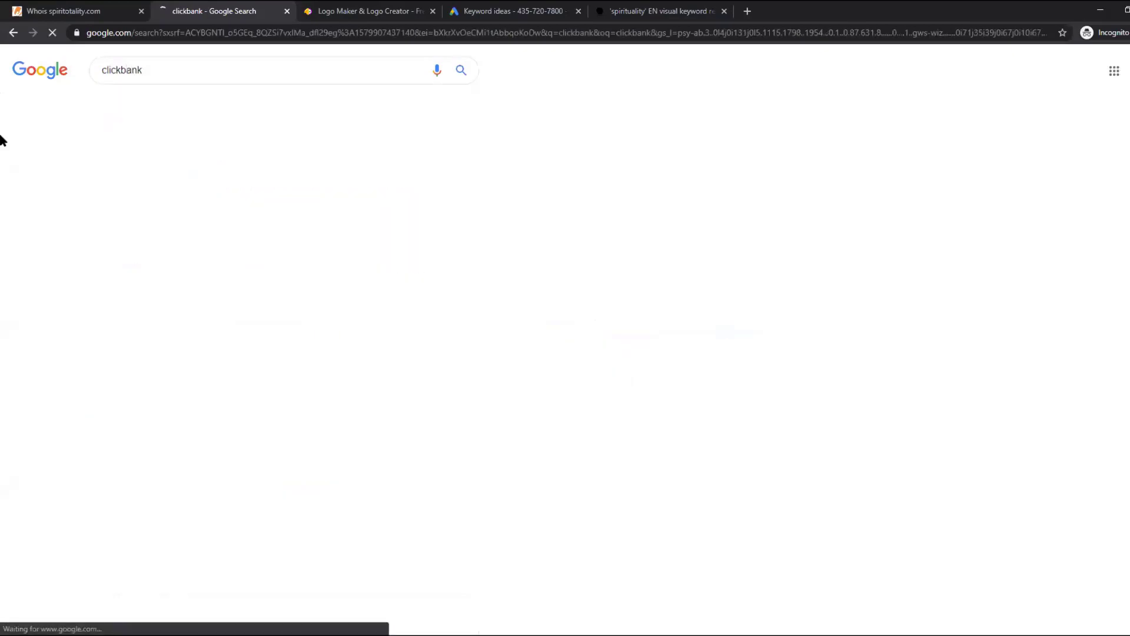
pyautogui.click(185, 178)
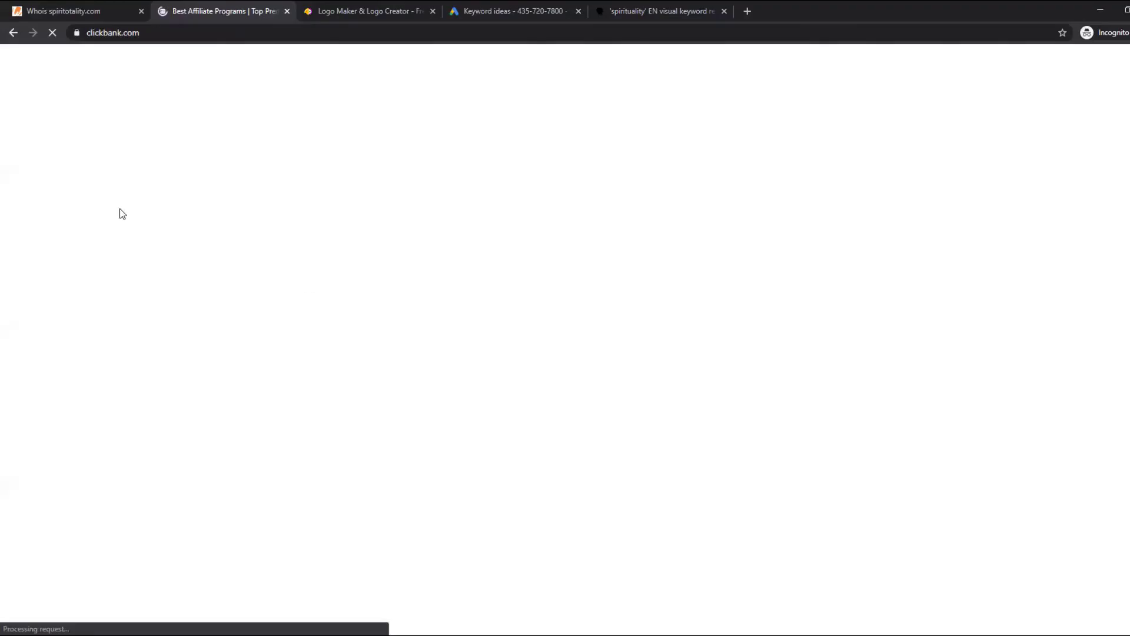
pyautogui.click(13, 32)
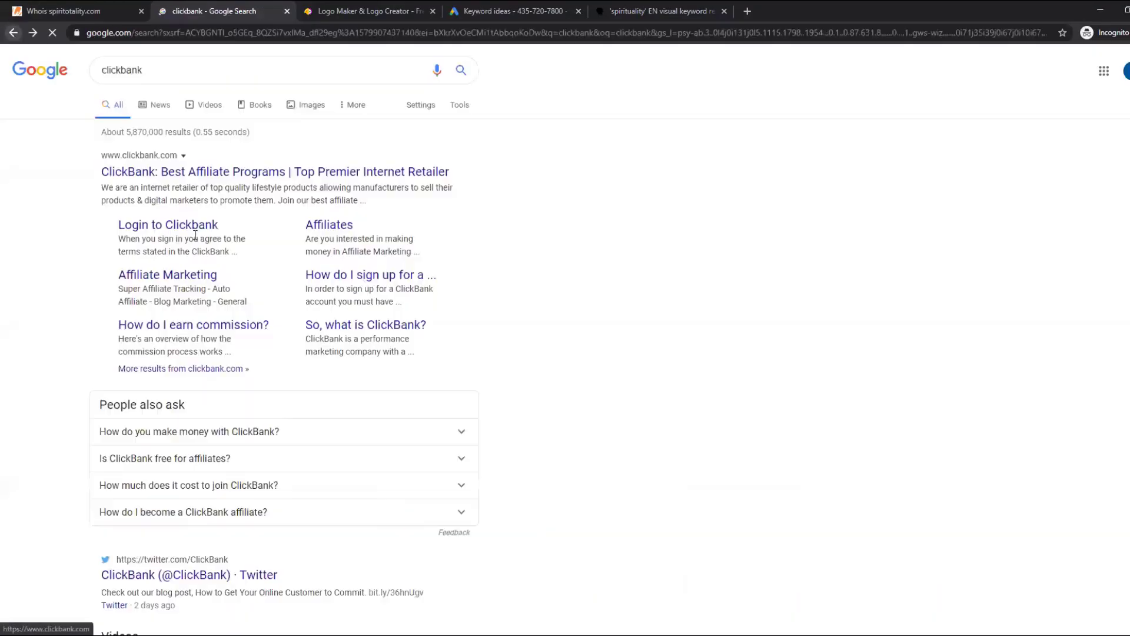
pyautogui.rightClick(149, 176)
pyautogui.click(190, 184)
# Search Google for "idplr" and open the IDPLR site in a separate tab
pyautogui.press('/')
pyautogui.write('idkp')
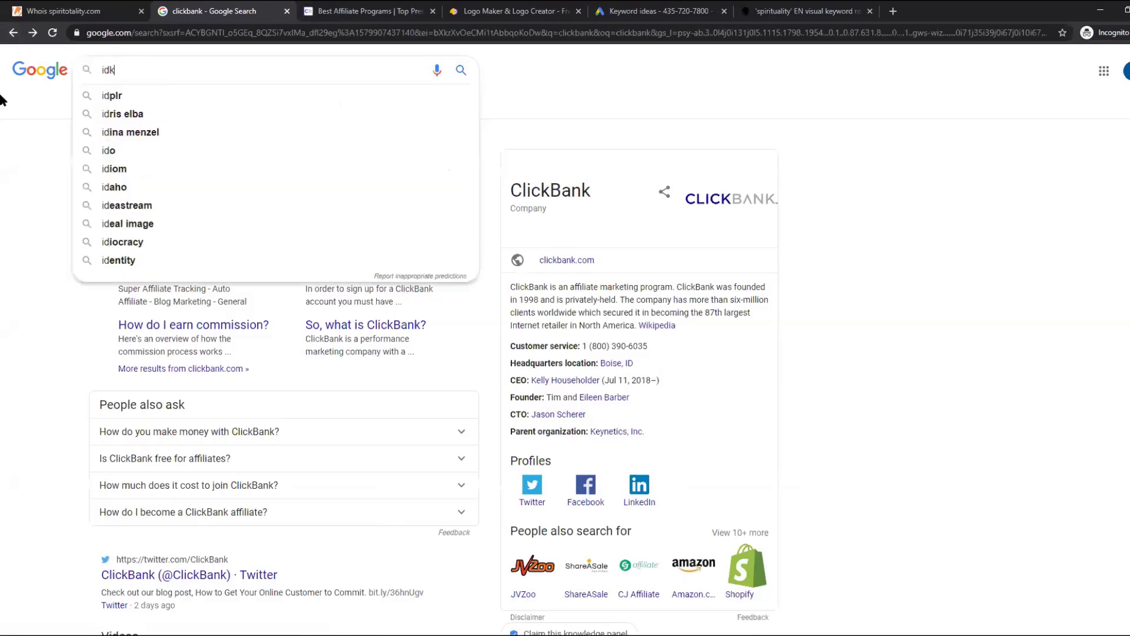
pyautogui.press('BackSpace')
pyautogui.press('BackSpace')
pyautogui.write('plr')
pyautogui.press('Return')
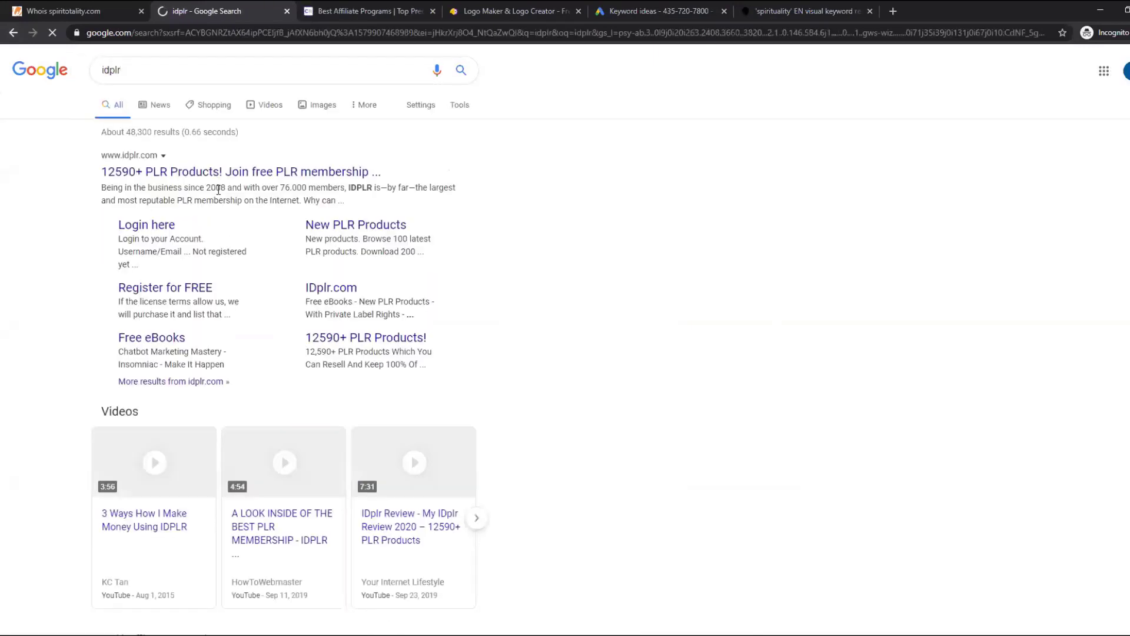
pyautogui.rightClick(205, 174)
pyautogui.click(307, 183)
# Switch to the ClickBank site, open its marketplace and search the products for "spirituality"
pyautogui.hotkey('ctrl', 'Tab')
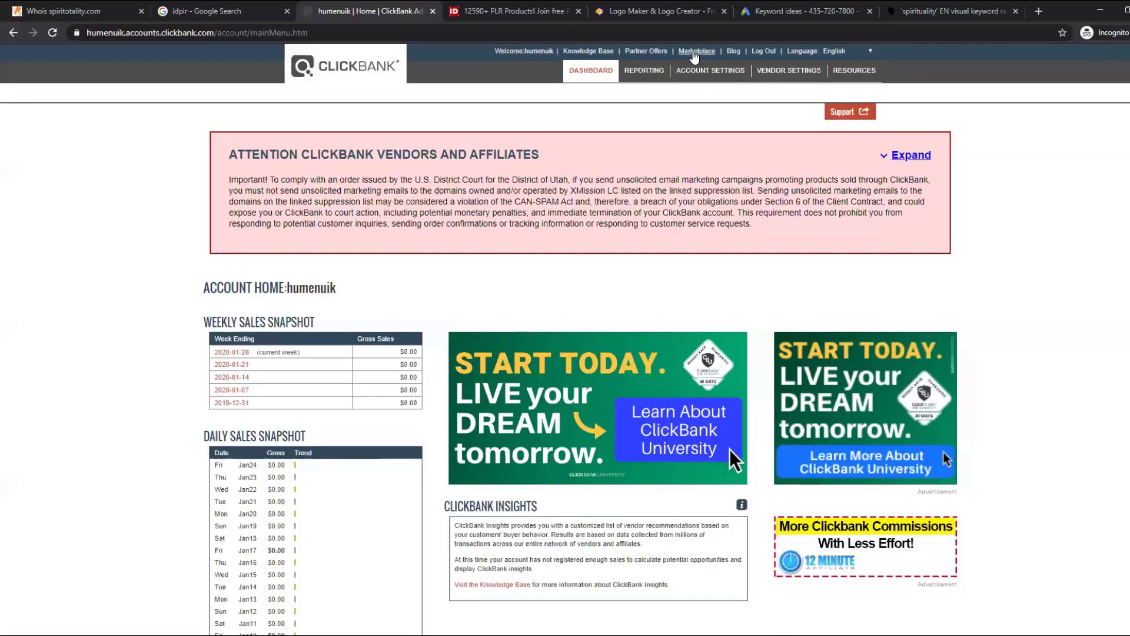
pyautogui.click(712, 50)
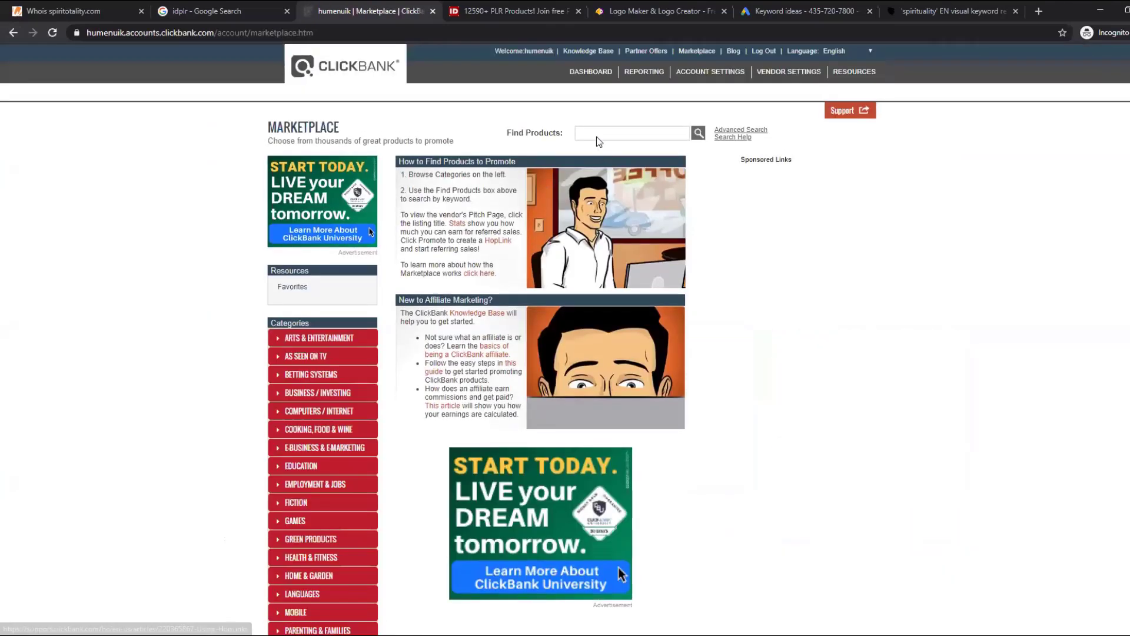
pyautogui.click(603, 134)
pyautogui.write('spiritu')
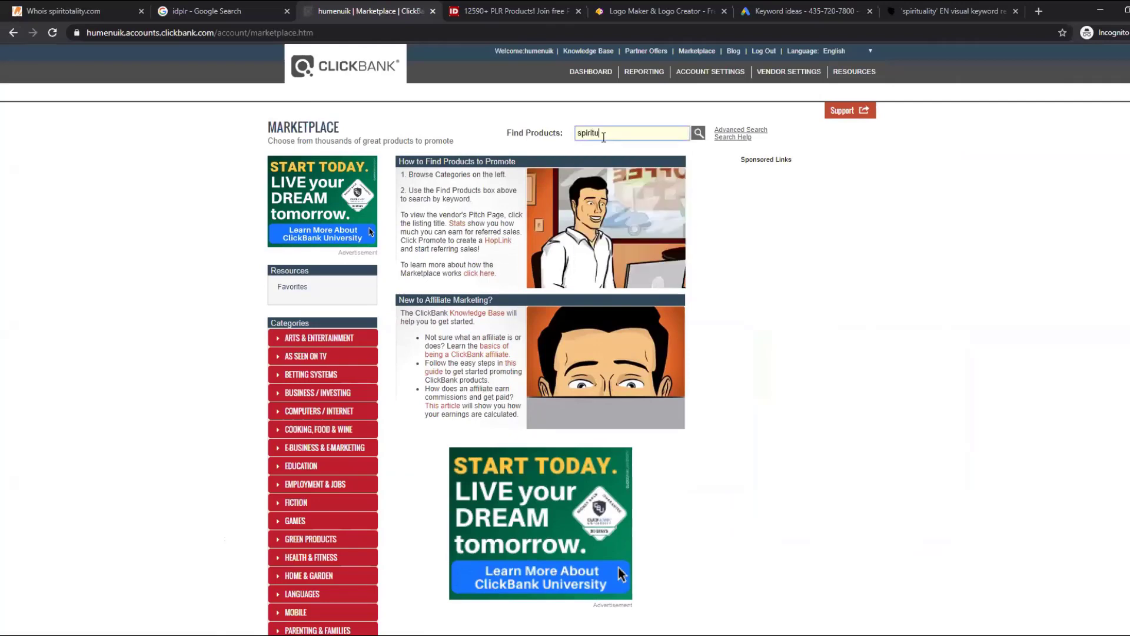
pyautogui.write('ality')
pyautogui.press('Return')
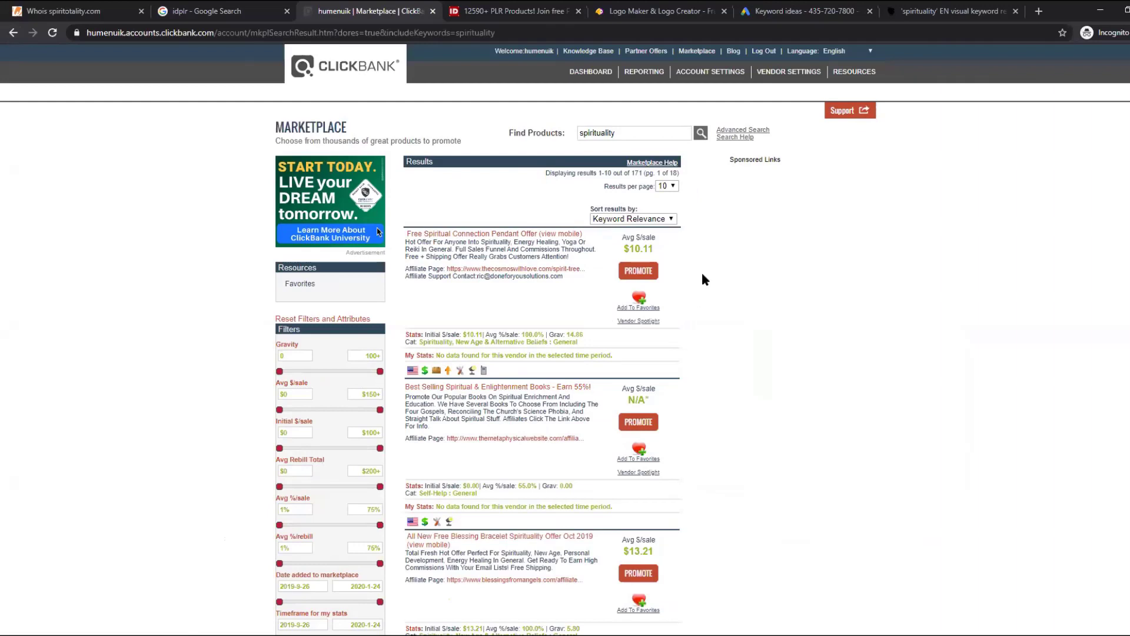
# Sort the ClickBank results by Gravity, view the sales page of the Manifestation Magic offer and close it
pyautogui.click(647, 219)
pyautogui.click(628, 301)
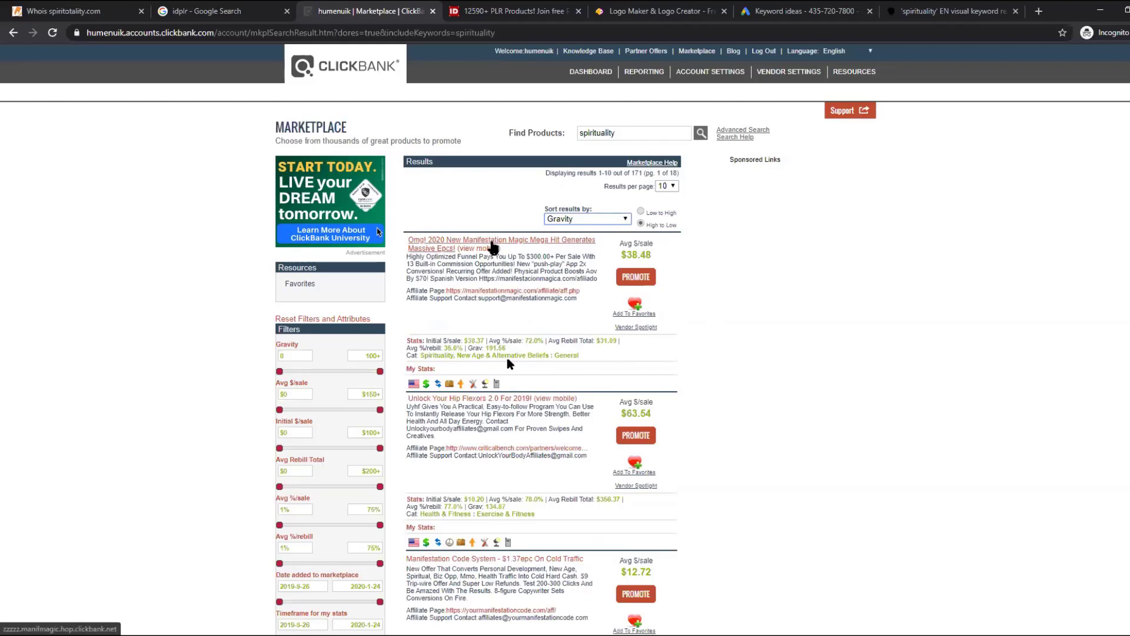
pyautogui.click(440, 253)
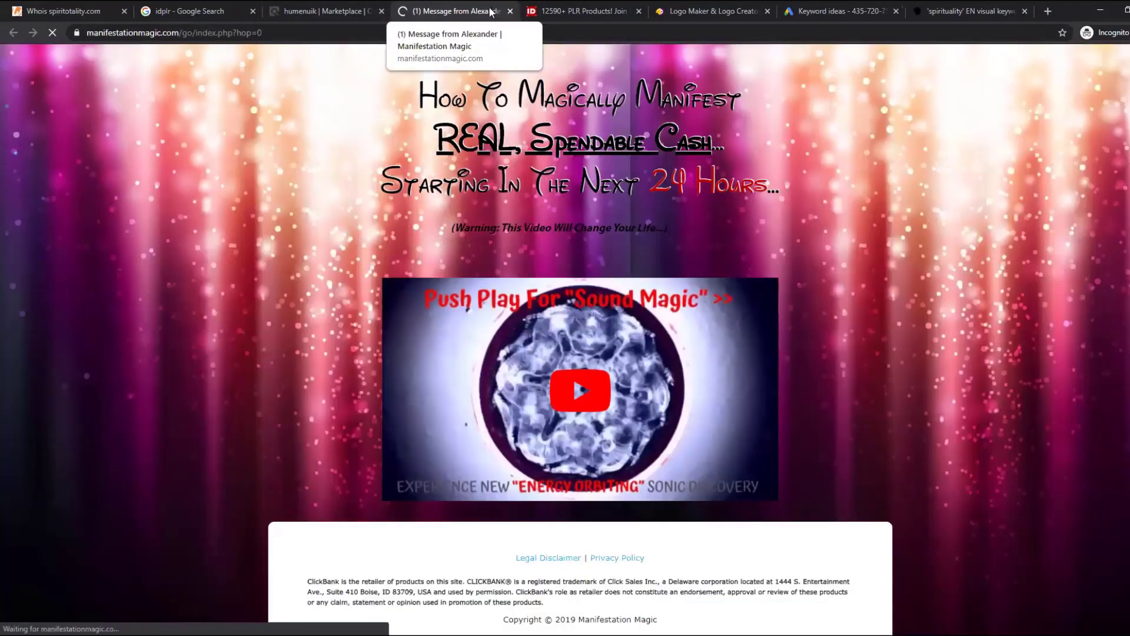
pyautogui.click(510, 10)
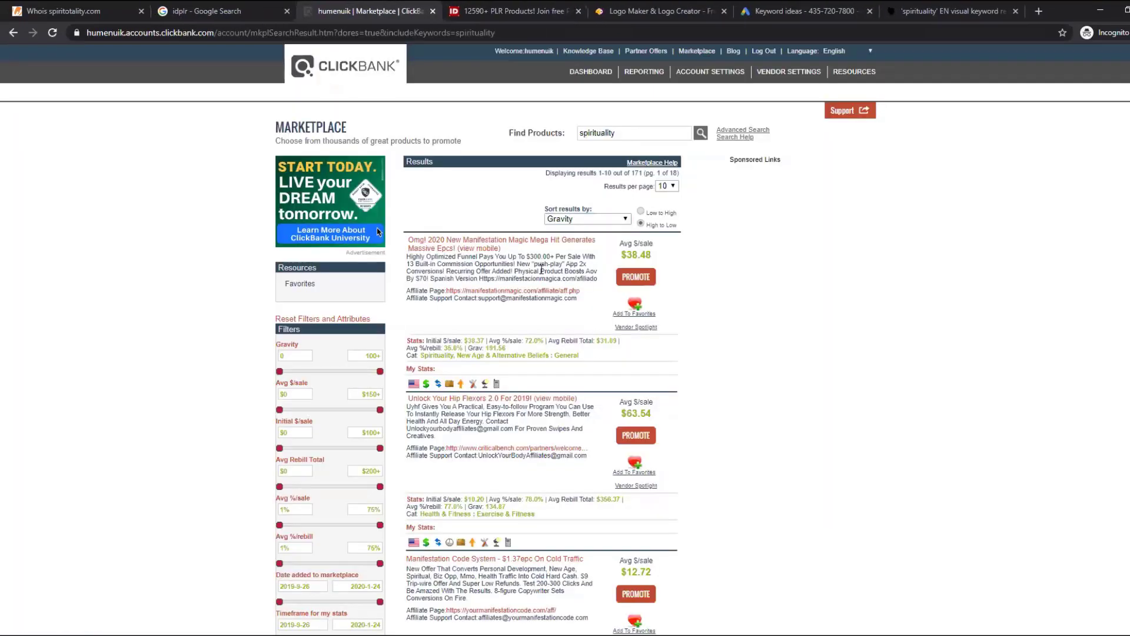
# Switch to the IDPLR site, search it for "spirituality" and decline the free products offer
pyautogui.click(542, 11)
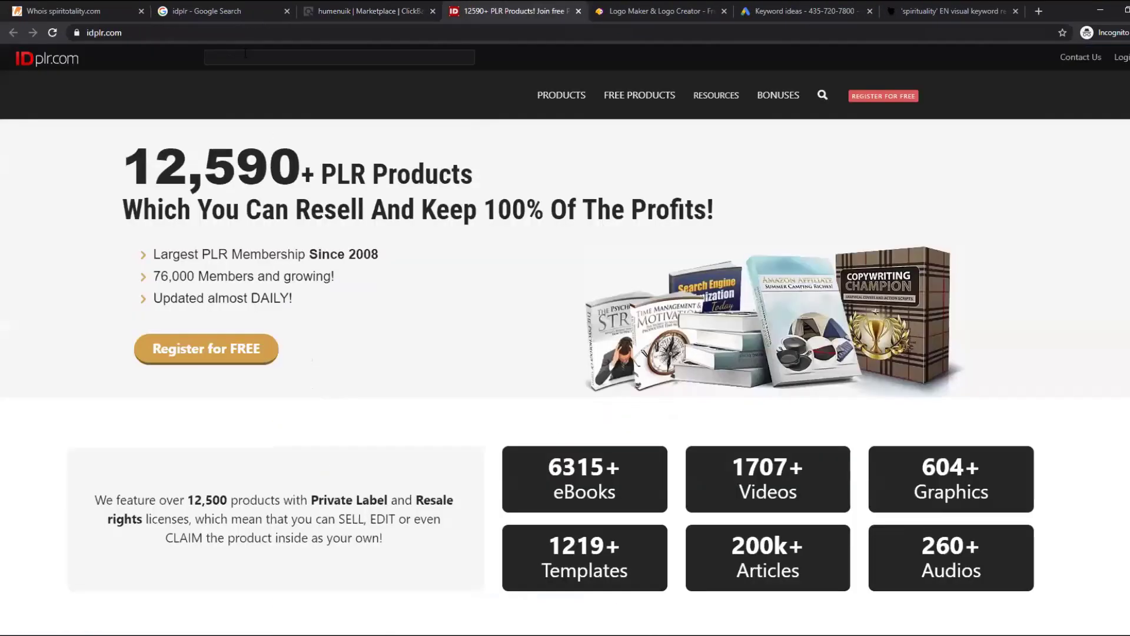
pyautogui.write('spirituality')
pyautogui.press('Return')
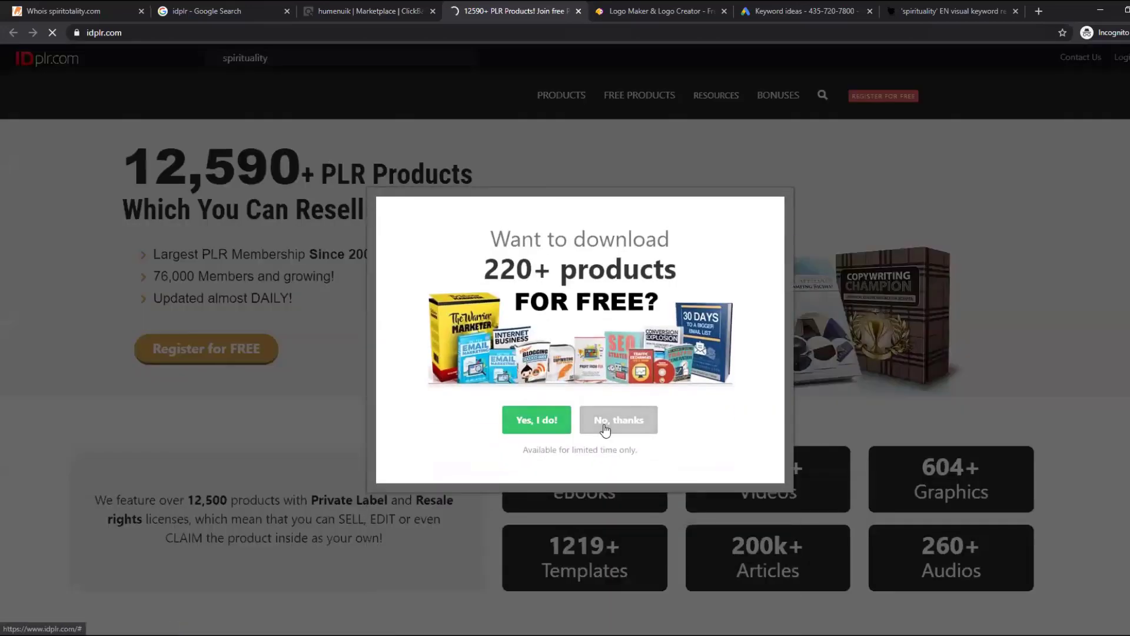
pyautogui.click(605, 428)
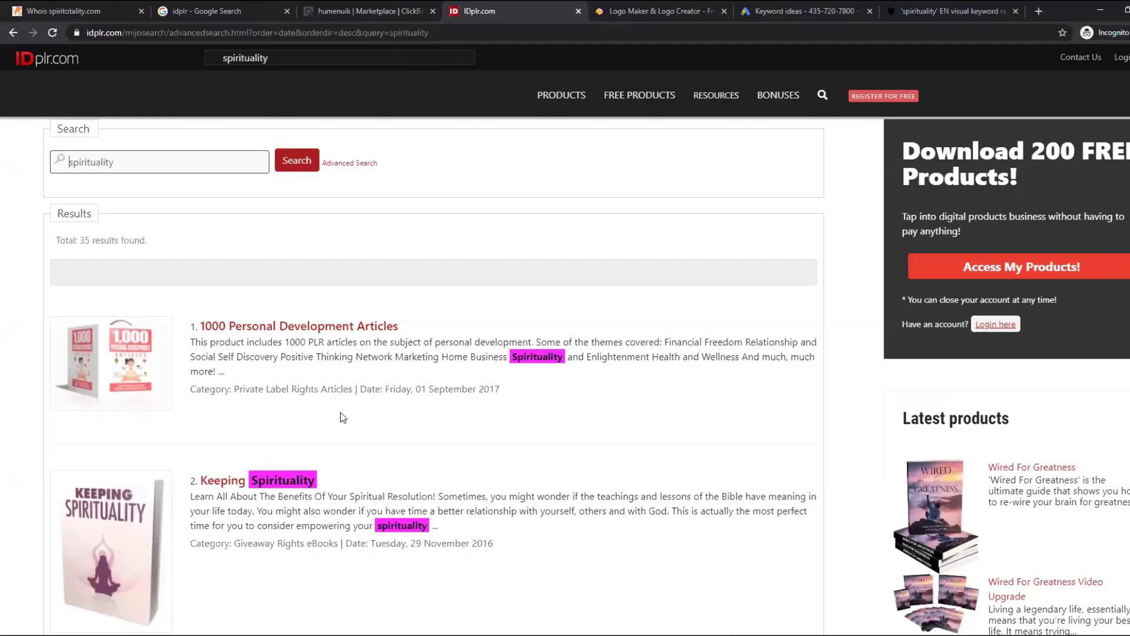
# Open the eBooks Keeping Spirituality and Connecting With Your Spirituality from the IDPLR results in separate tabs
pyautogui.scroll(-5, 341, 417)
pyautogui.moveTo(216, 207); pyautogui.dragTo(644, 203)
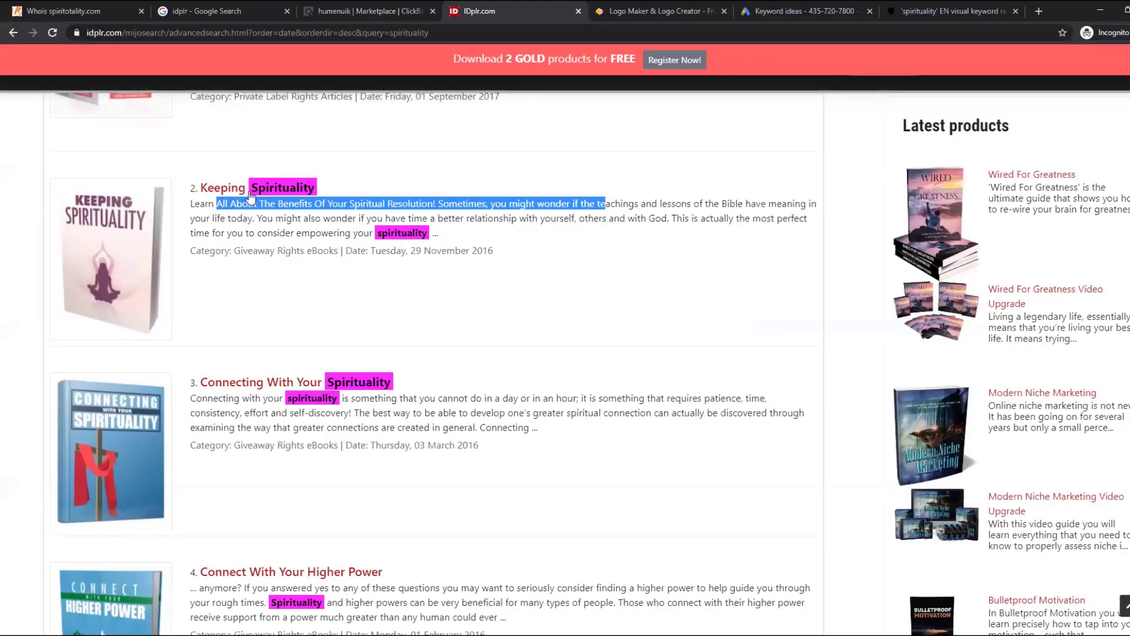
pyautogui.rightClick(247, 193)
pyautogui.click(294, 219)
pyautogui.scroll(-6, 361, 381)
pyautogui.scroll(2, 361, 381)
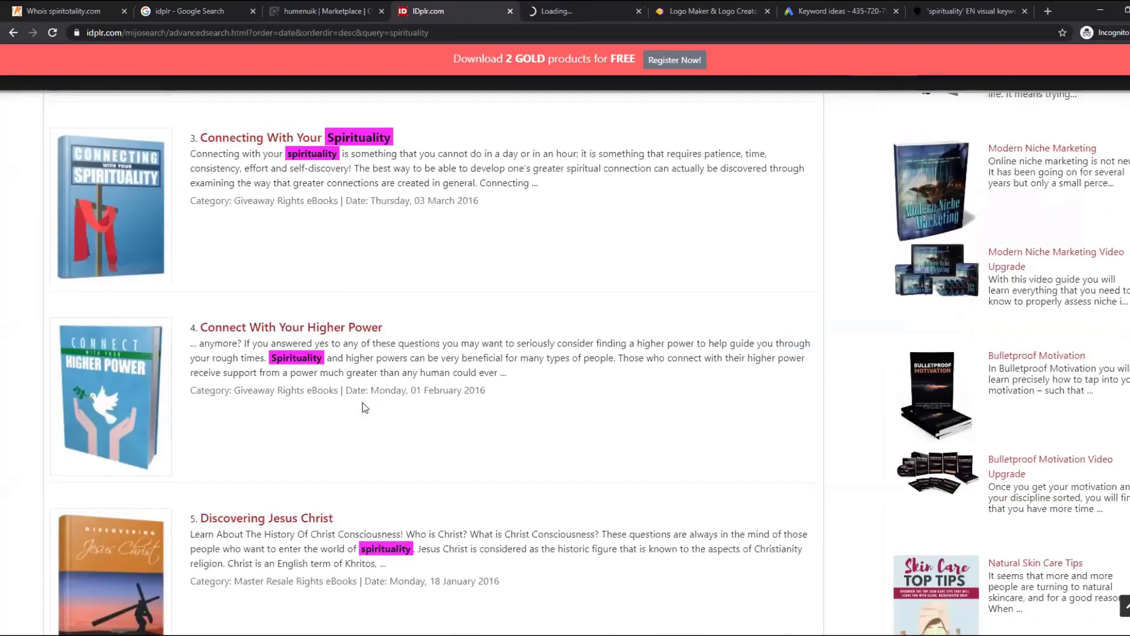
pyautogui.scroll(1, 248, 228)
pyautogui.rightClick(292, 196)
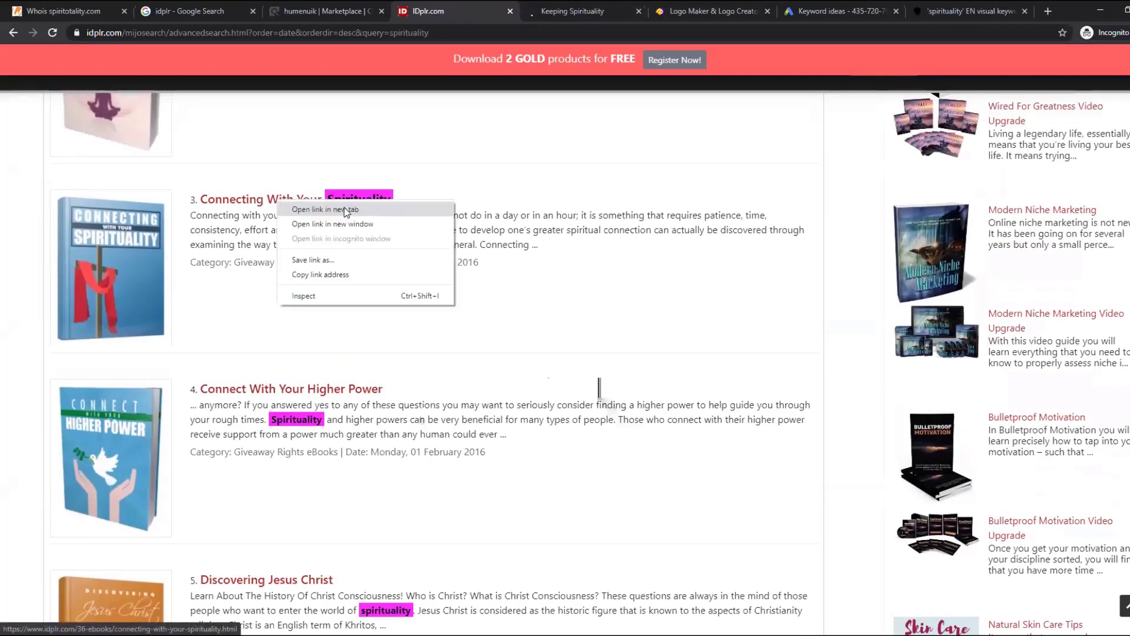
pyautogui.click(329, 212)
# Open the eBooks A More Spiritual Life and Balance Of Physicality And Spirituality in separate tabs
pyautogui.scroll(-3, 543, 313)
pyautogui.scroll(-2, 302, 405)
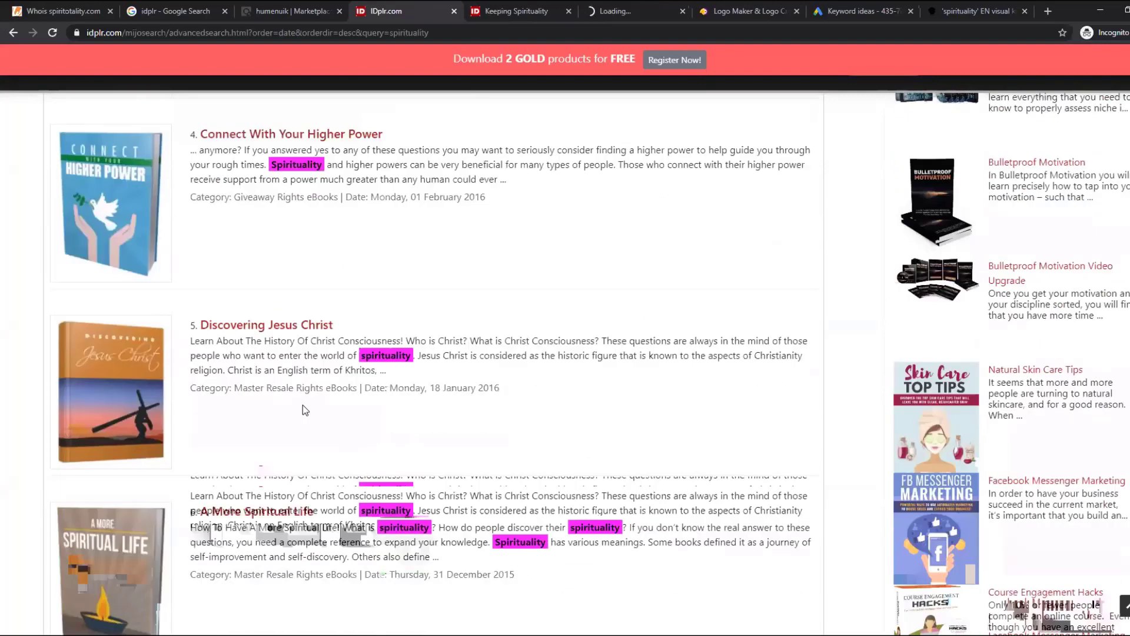
pyautogui.scroll(-4, 312, 422)
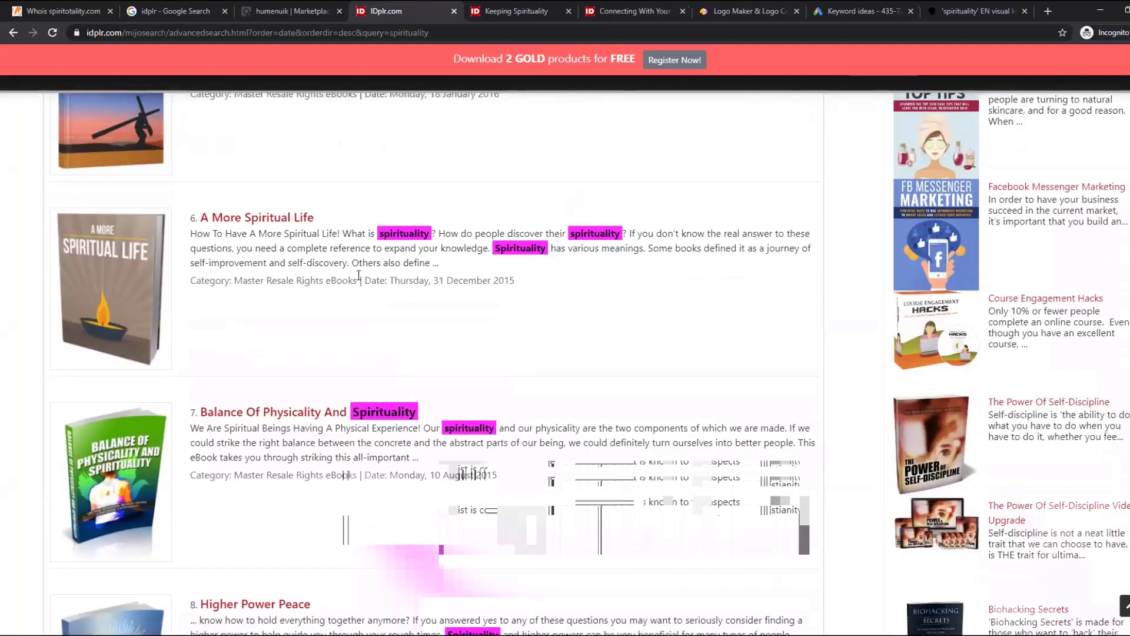
pyautogui.rightClick(291, 219)
pyautogui.click(331, 229)
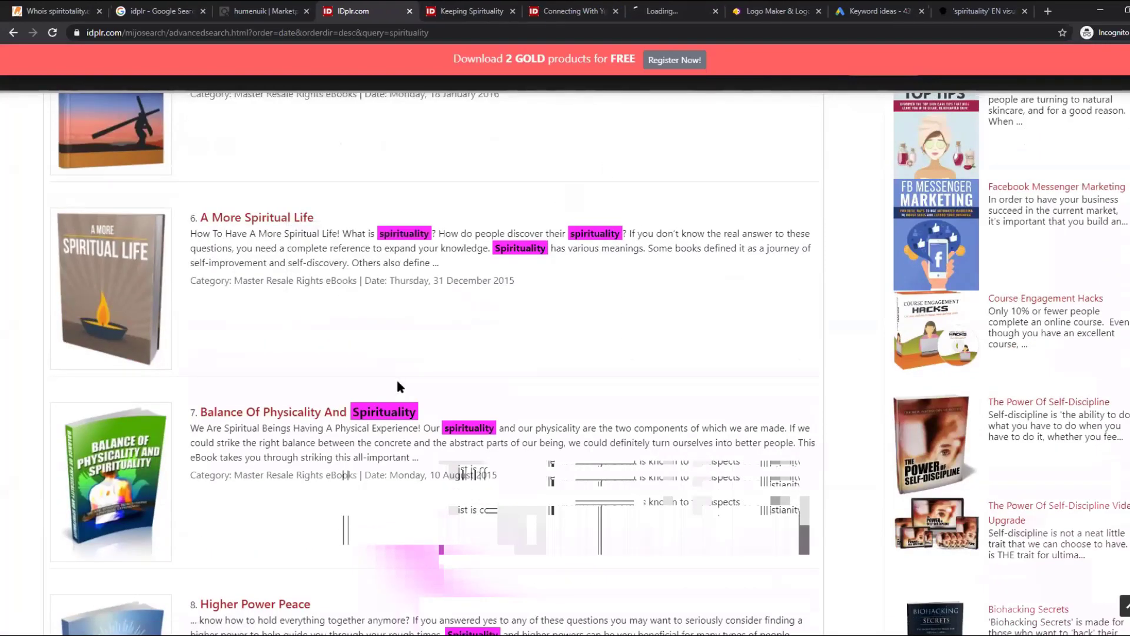
pyautogui.scroll(-3, 396, 377)
pyautogui.rightClick(309, 229)
pyautogui.click(375, 235)
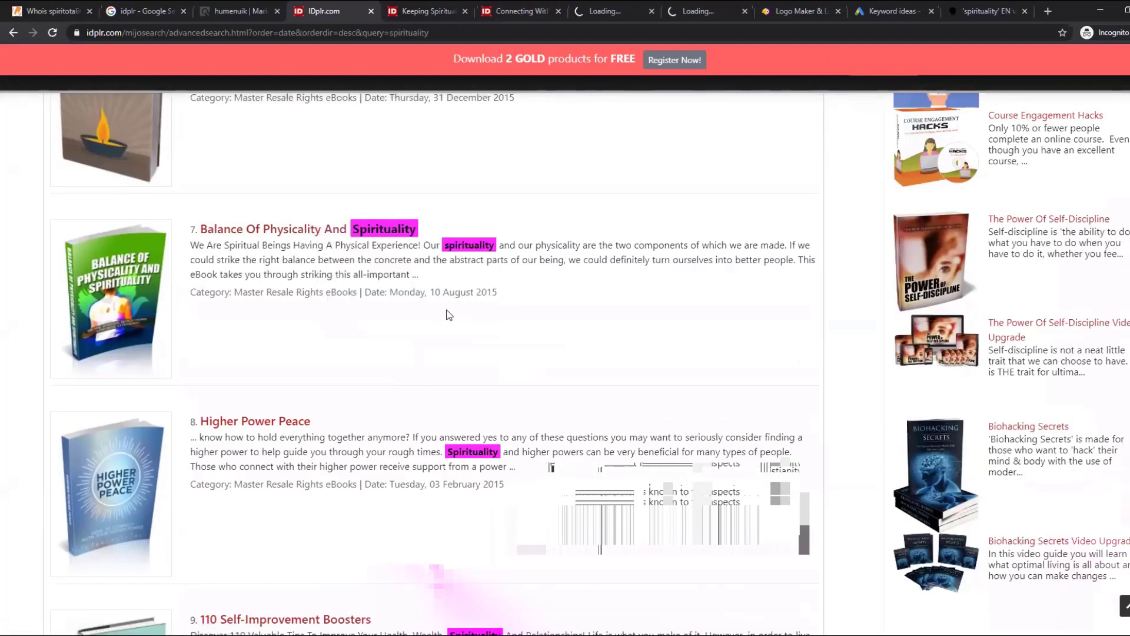
# Open the Spiritual Supremacy eBook from the IDPLR results in a separate tab and display its page
pyautogui.scroll(-4, 450, 321)
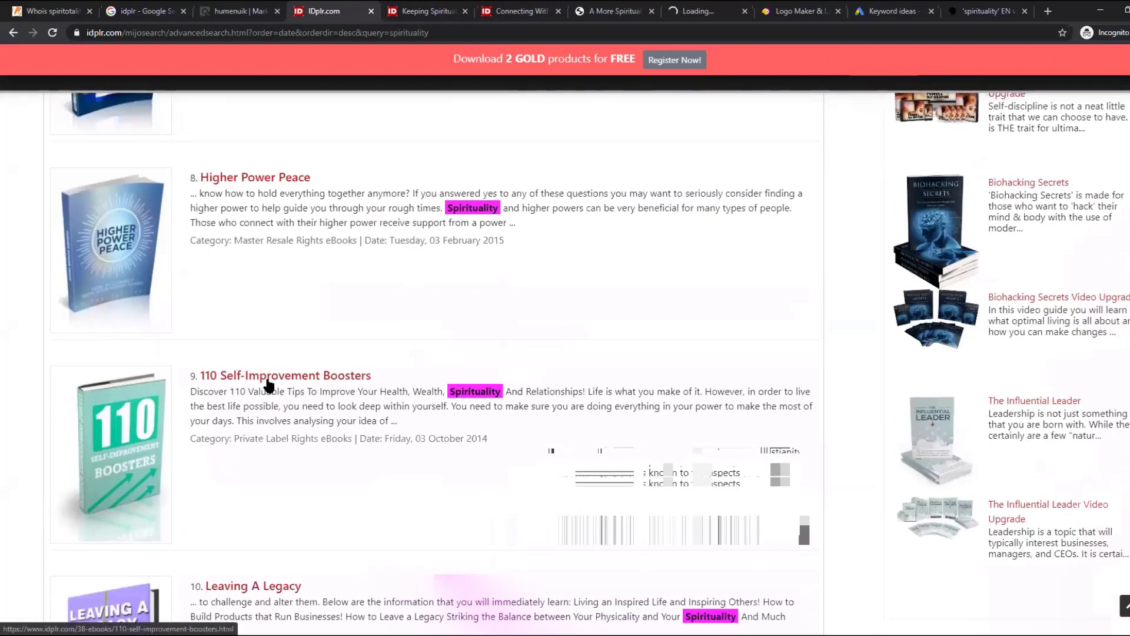
pyautogui.scroll(-9, 268, 384)
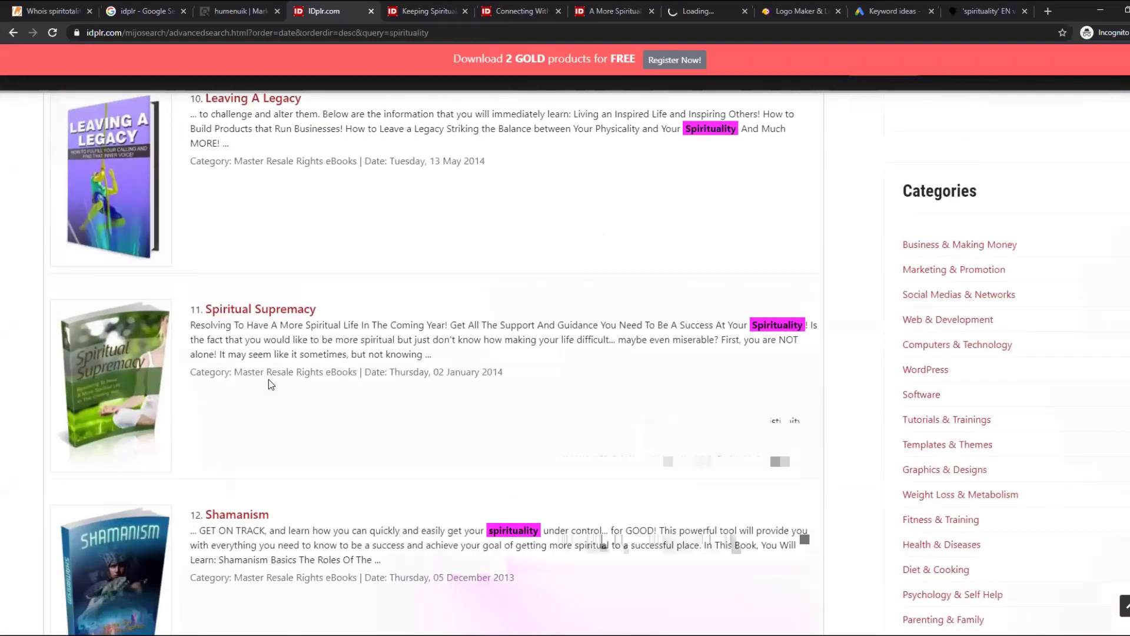
pyautogui.rightClick(274, 248)
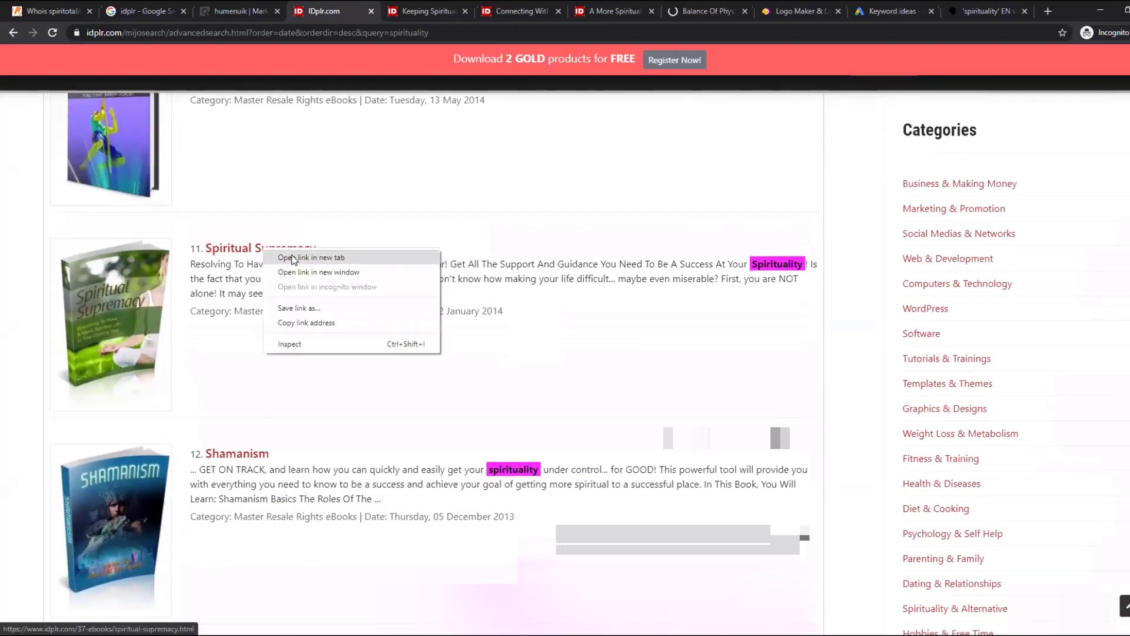
pyautogui.click(291, 255)
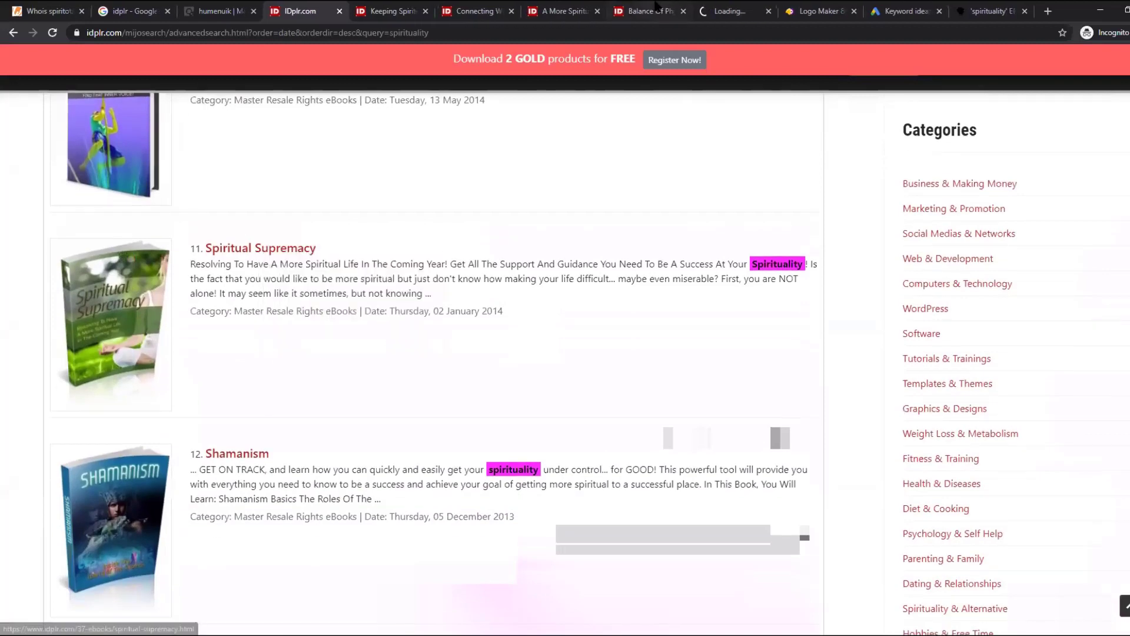
pyautogui.click(719, 17)
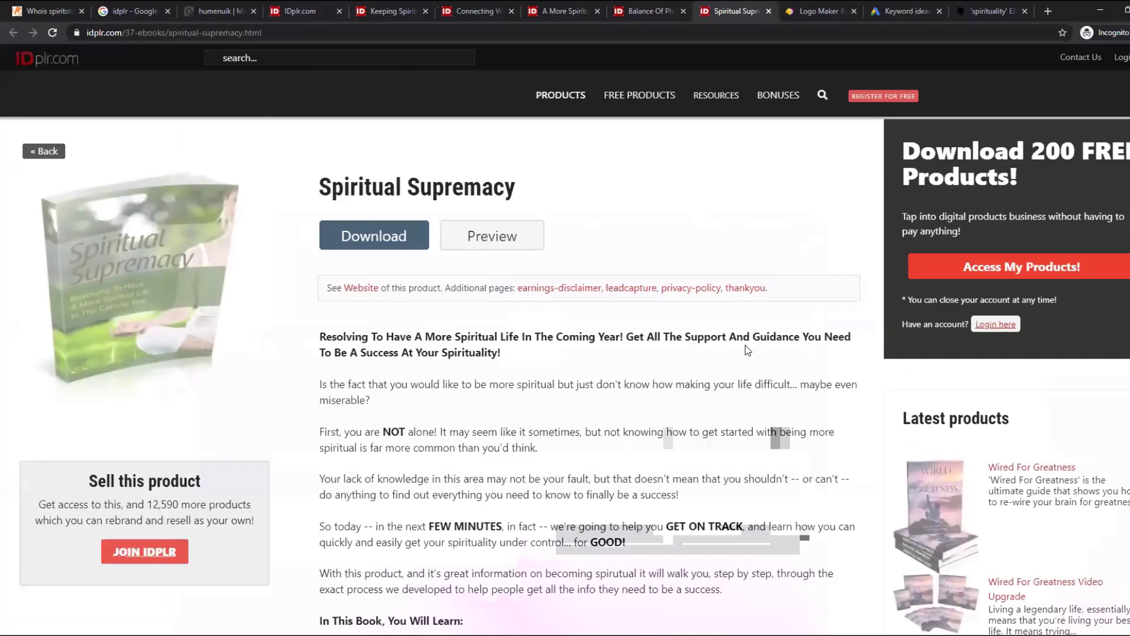
# Review the ClickBank spirituality offers alongside the Spiritual Supremacy eBook, reading descriptions down to 7 Day Prayer Miracle
pyautogui.hotkey('ctrl', '3')
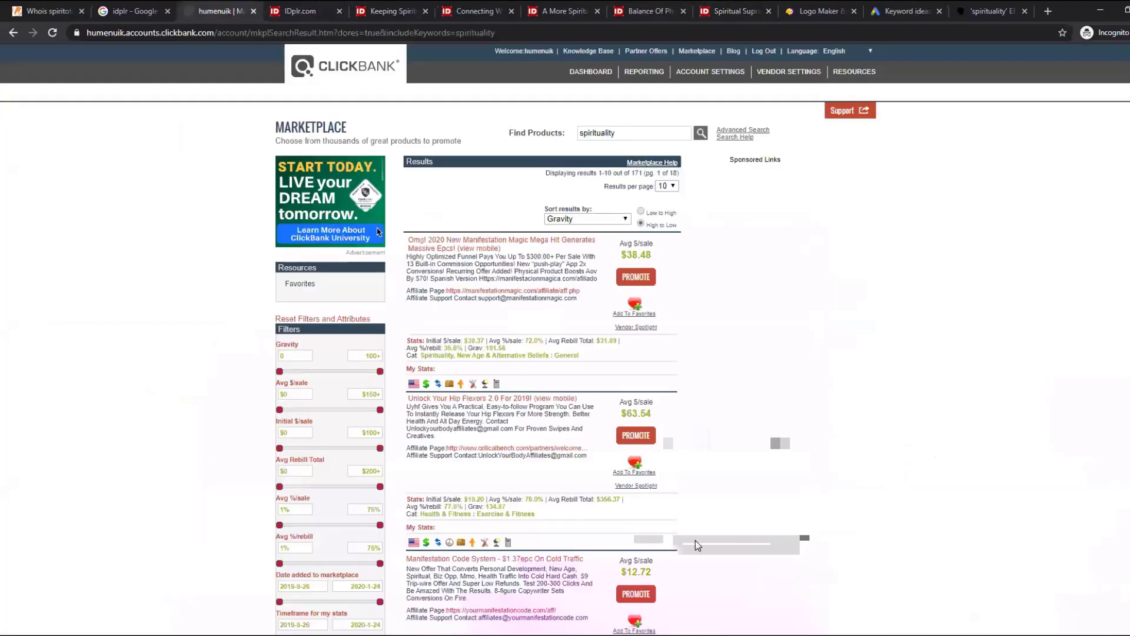
pyautogui.moveTo(584, 257)
pyautogui.mouseDown()
pyautogui.moveTo(471, 265)
pyautogui.moveTo(578, 271)
pyautogui.mouseUp()
pyautogui.click(572, 270)
pyautogui.click(736, 11)
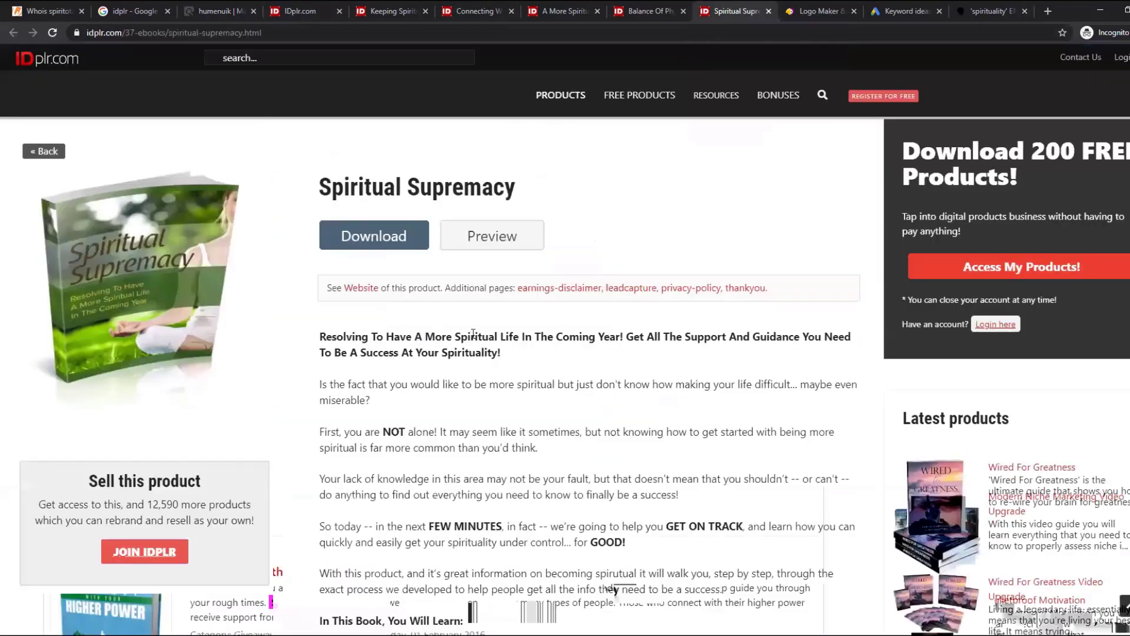
pyautogui.click(219, 10)
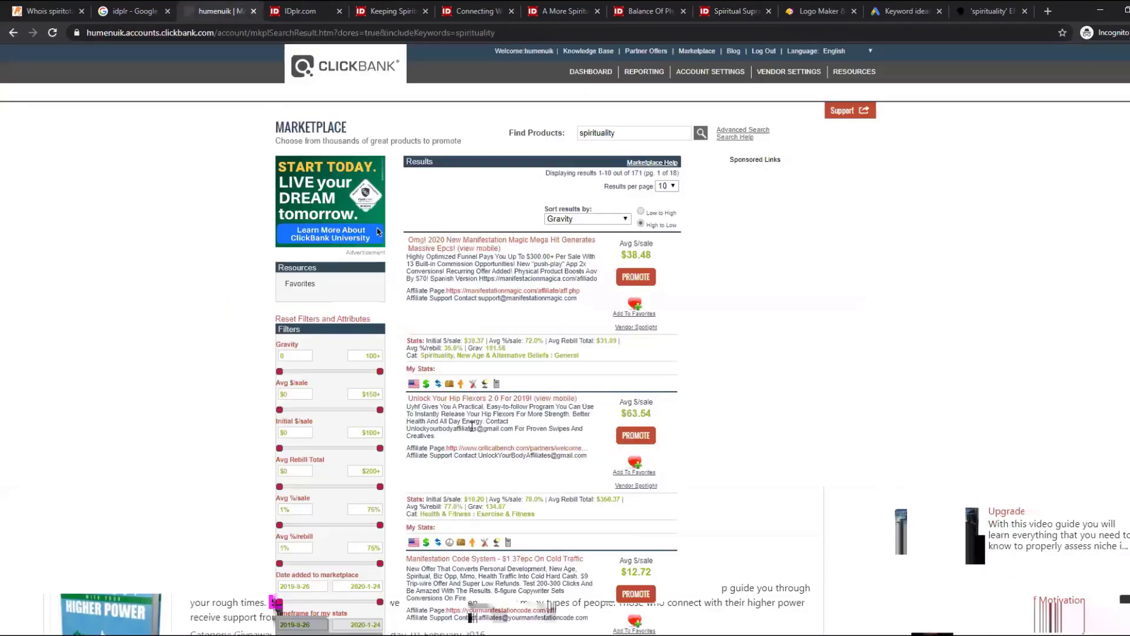
pyautogui.scroll(-3, 471, 417)
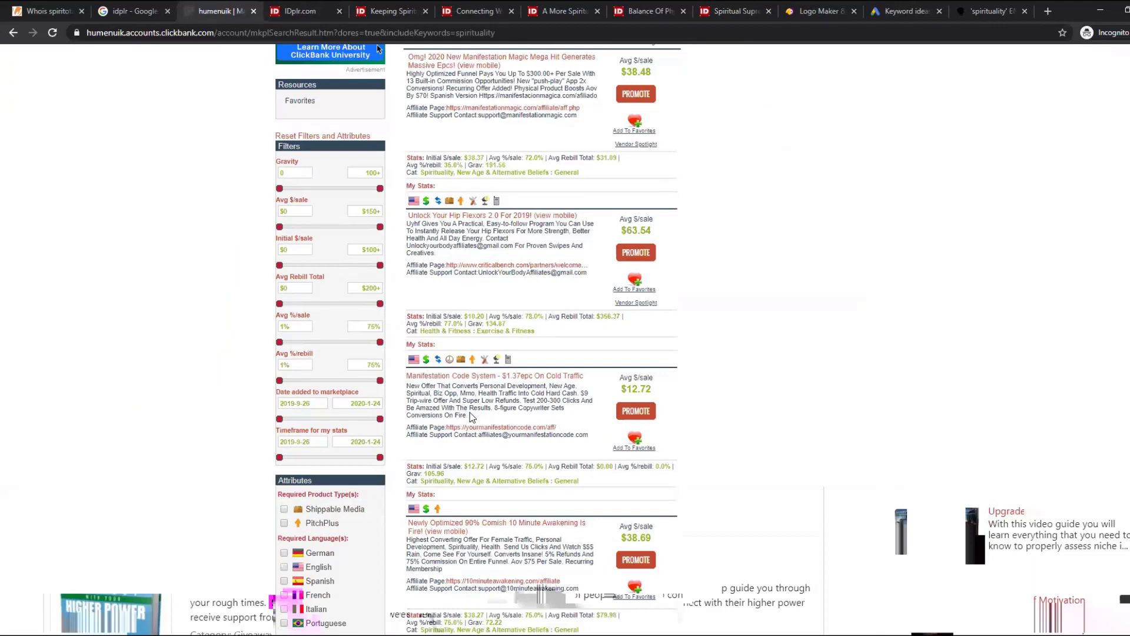
pyautogui.scroll(-3, 471, 417)
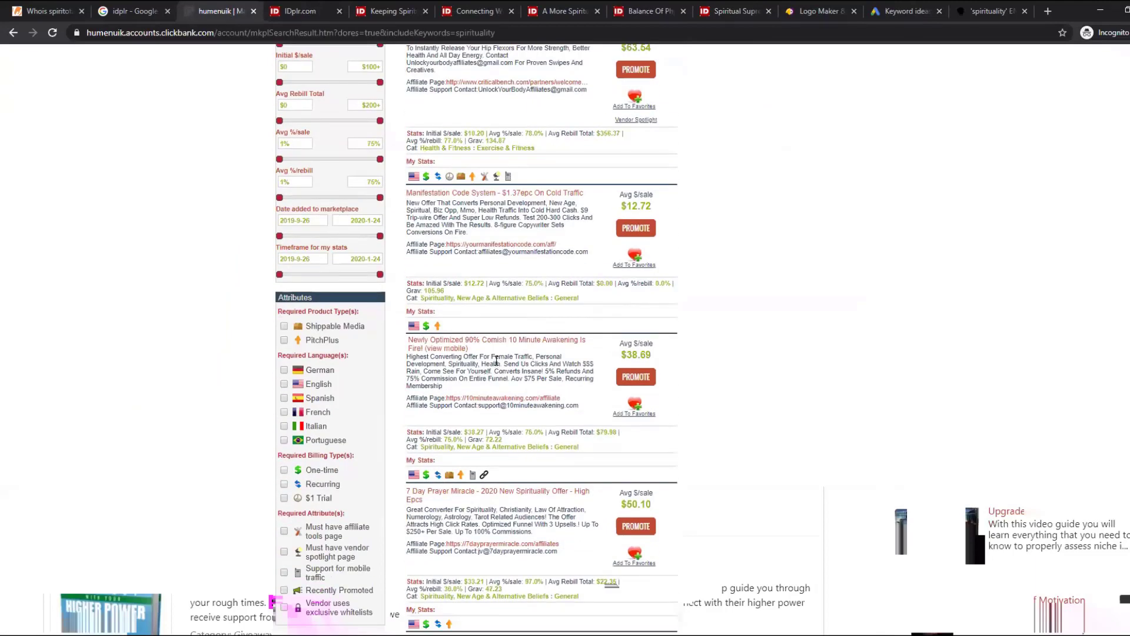
pyautogui.scroll(-2, 510, 356)
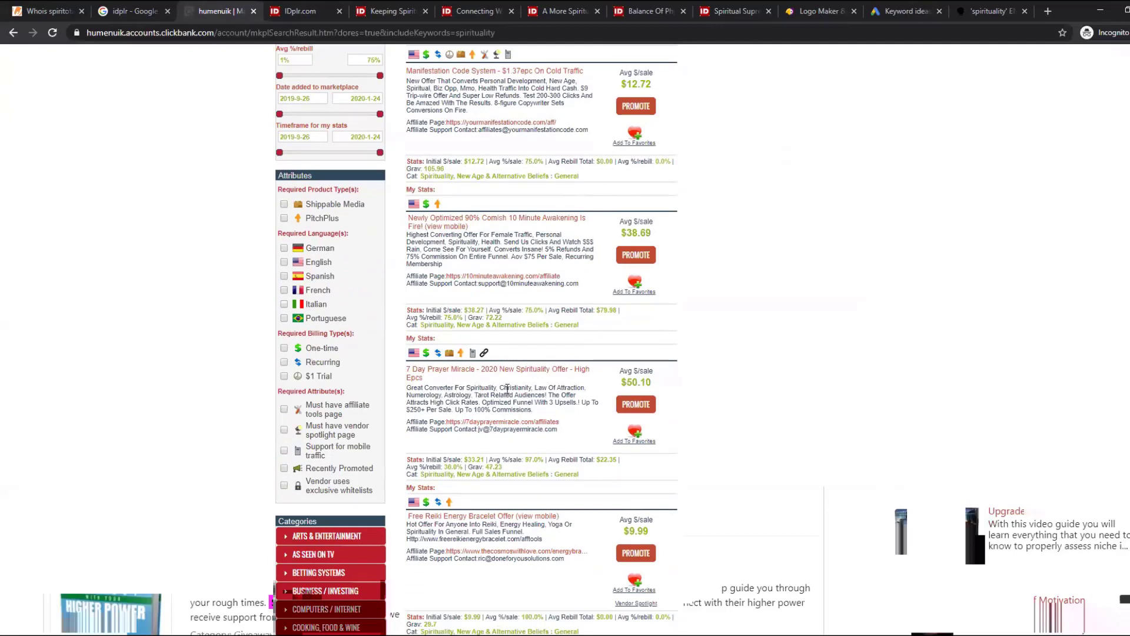
pyautogui.moveTo(430, 401); pyautogui.dragTo(539, 406)
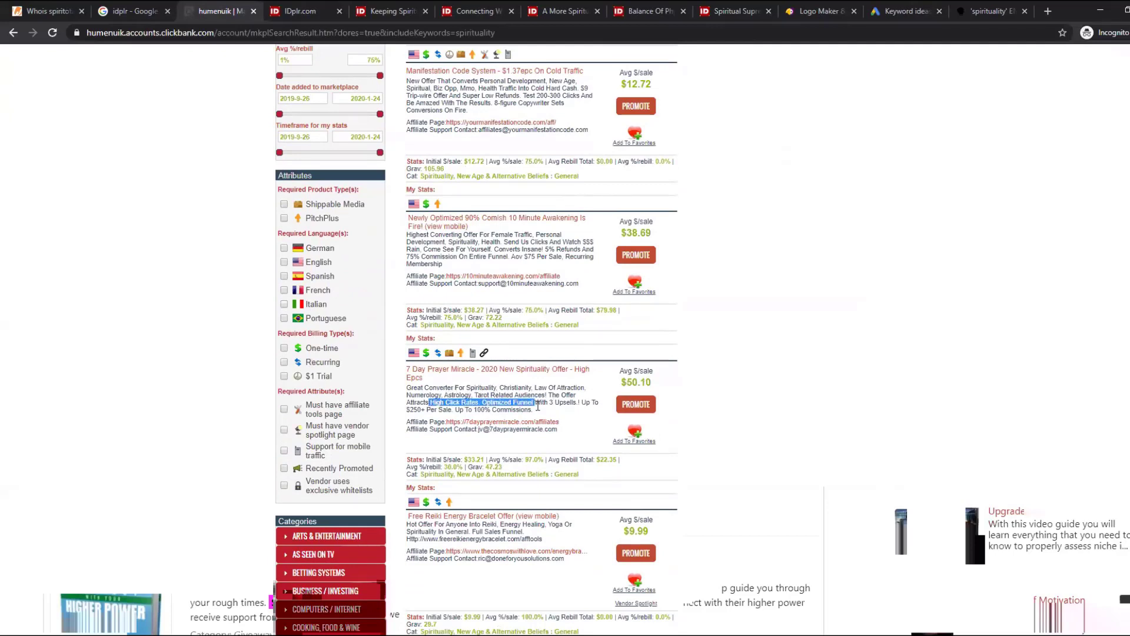
pyautogui.click(539, 407)
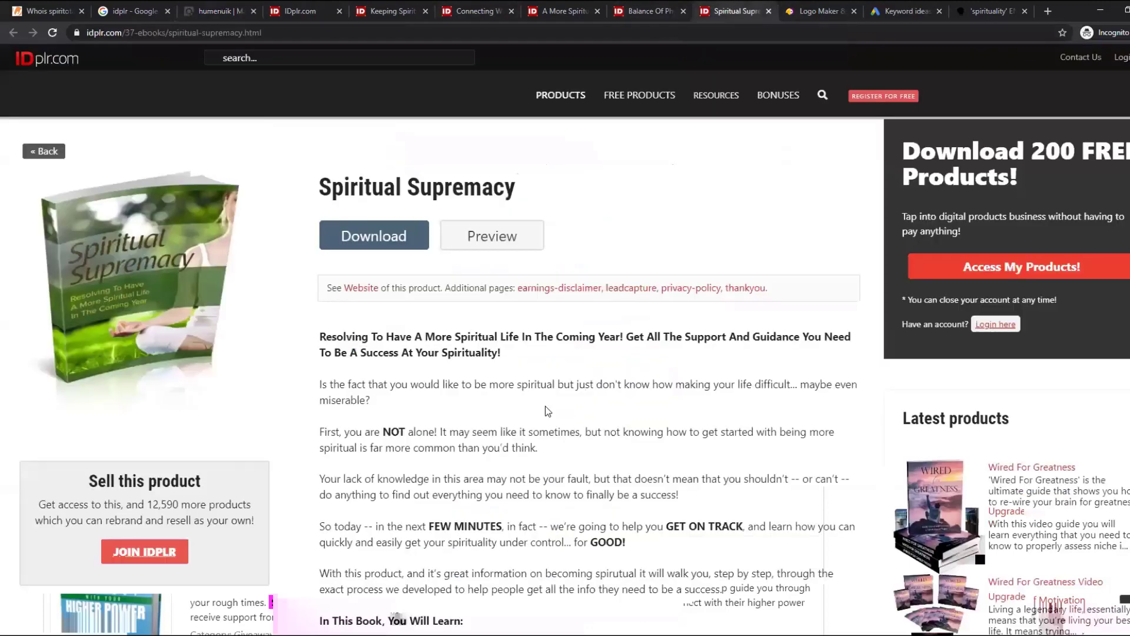
# Return to the Spiritual Supremacy page and examine its license and product terms, including use for list building
pyautogui.click(736, 10)
pyautogui.moveTo(442, 448); pyautogui.dragTo(455, 449)
pyautogui.scroll(-1, 465, 452)
pyautogui.scroll(-9, 465, 452)
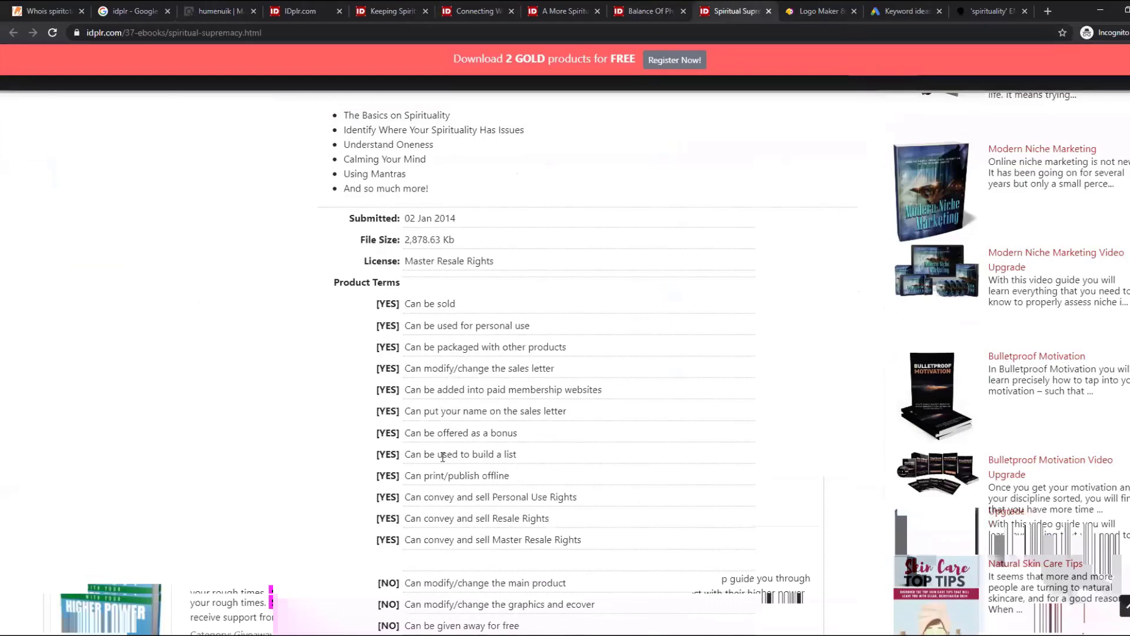
pyautogui.moveTo(443, 454); pyautogui.dragTo(537, 457)
pyautogui.click(381, 475)
# Examine the pages and terms of Balance Of Physicality And Spirituality and A More Spiritual Life, ending on Connecting With Your Spirituality
pyautogui.hotkey('ctrl', 'shift', 'Tab')
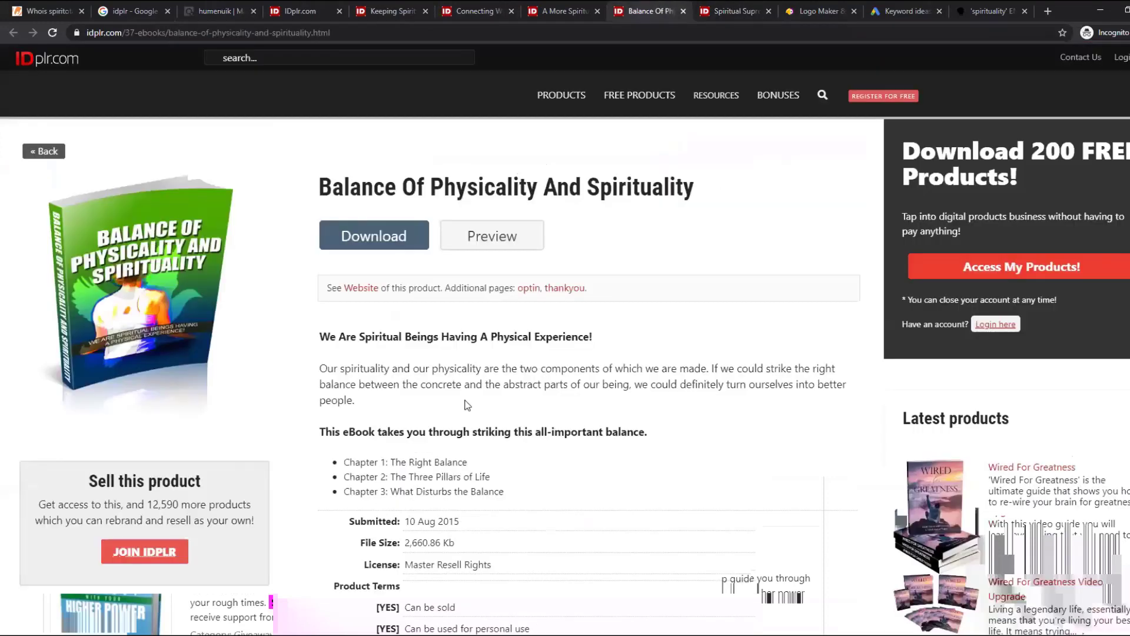
pyautogui.scroll(-10, 467, 404)
pyautogui.scroll(4, 469, 342)
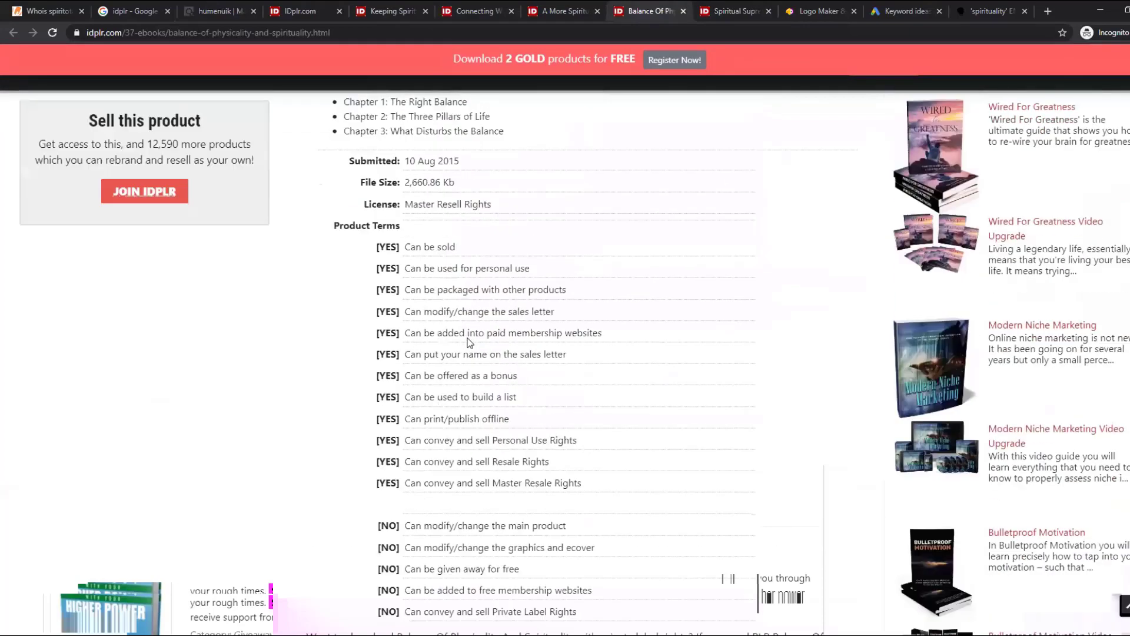
pyautogui.click(559, 9)
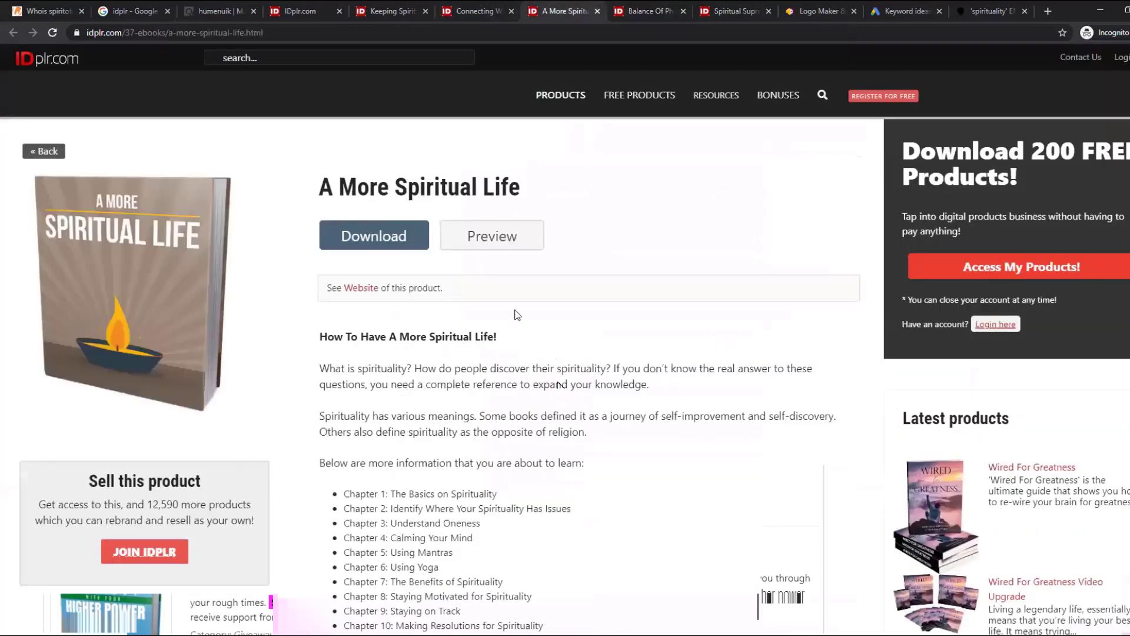
pyautogui.scroll(-10, 496, 215)
pyautogui.hotkey('ctrl', 'shift', 'Tab')
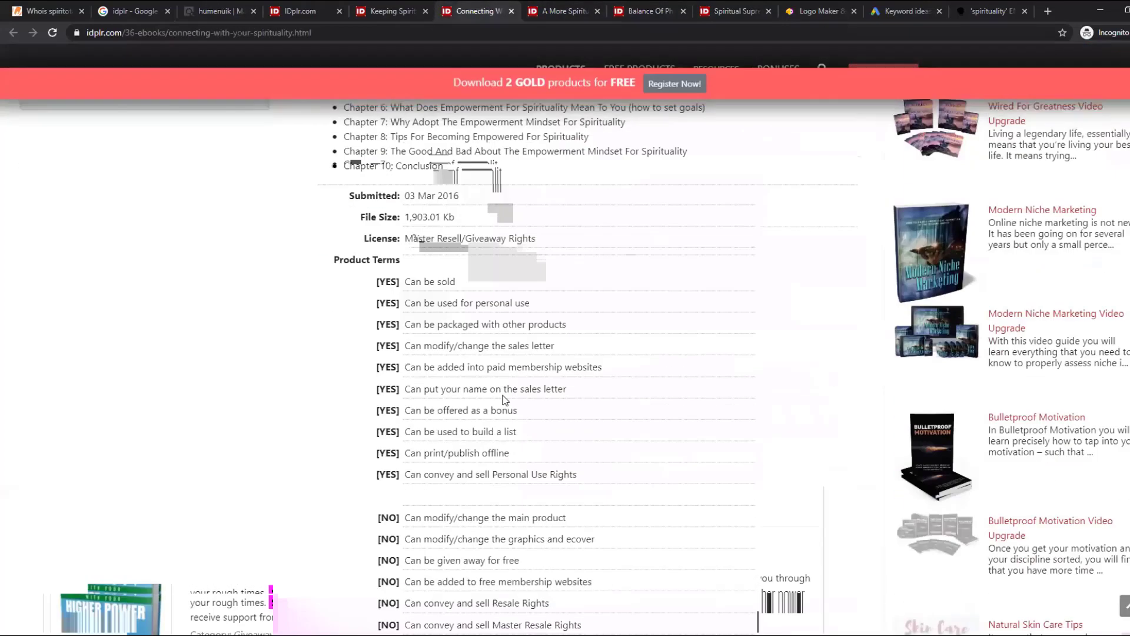
# Review the chapter list and license of the Keeping Spirituality eBook, and close its page
pyautogui.hotkey('ctrl', 'shift', 'Tab')
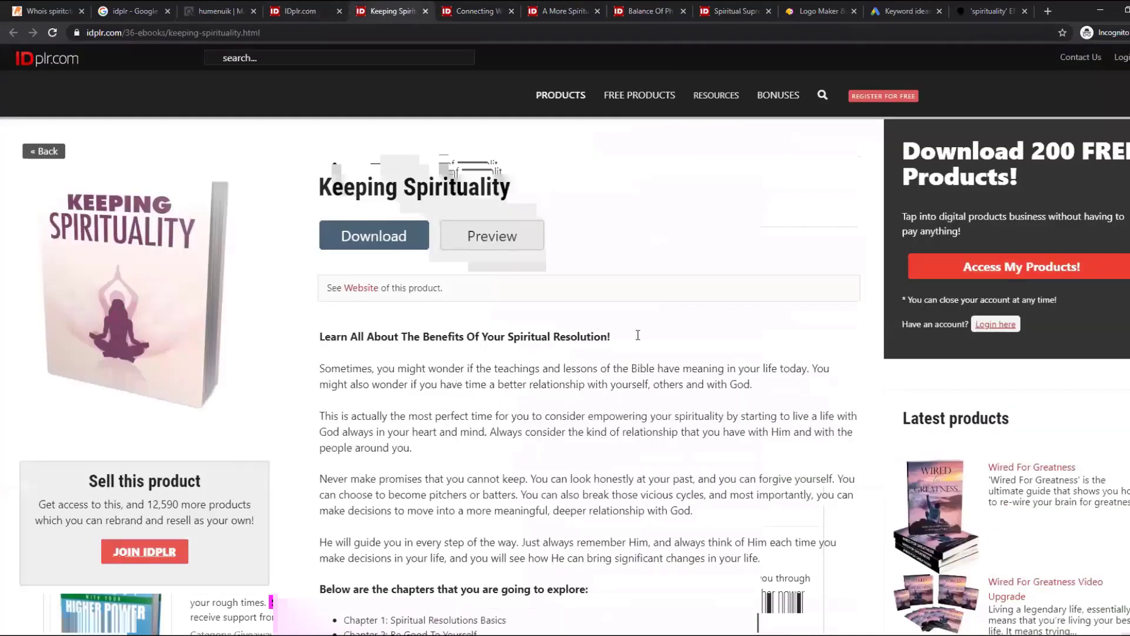
pyautogui.scroll(-10, 599, 390)
pyautogui.scroll(8, 599, 390)
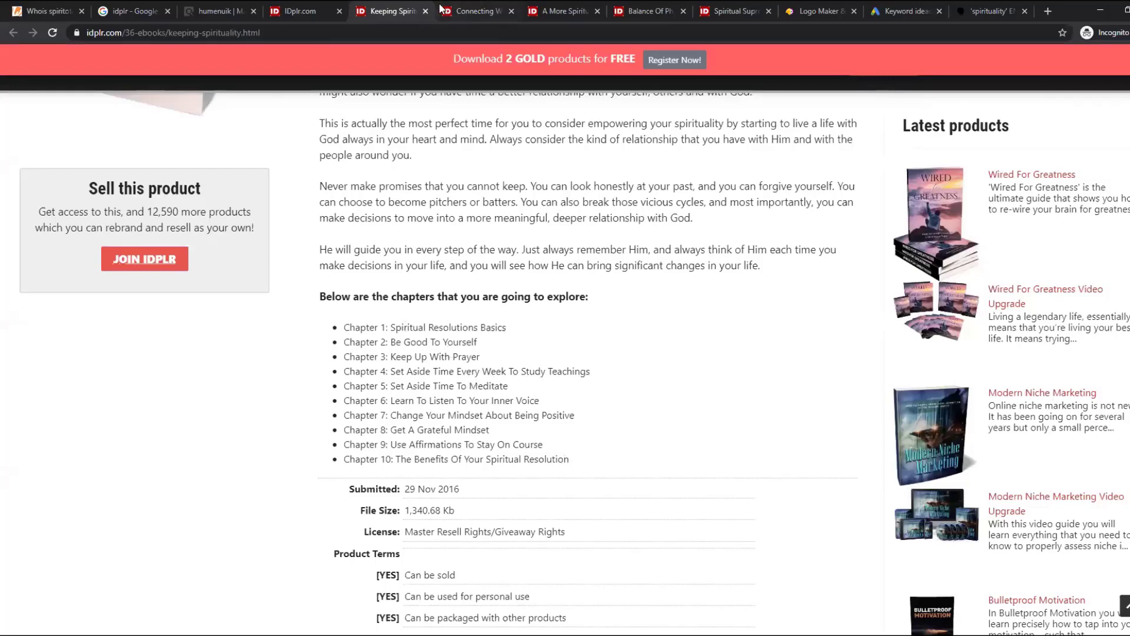
pyautogui.hotkey('ctrl', 'w')
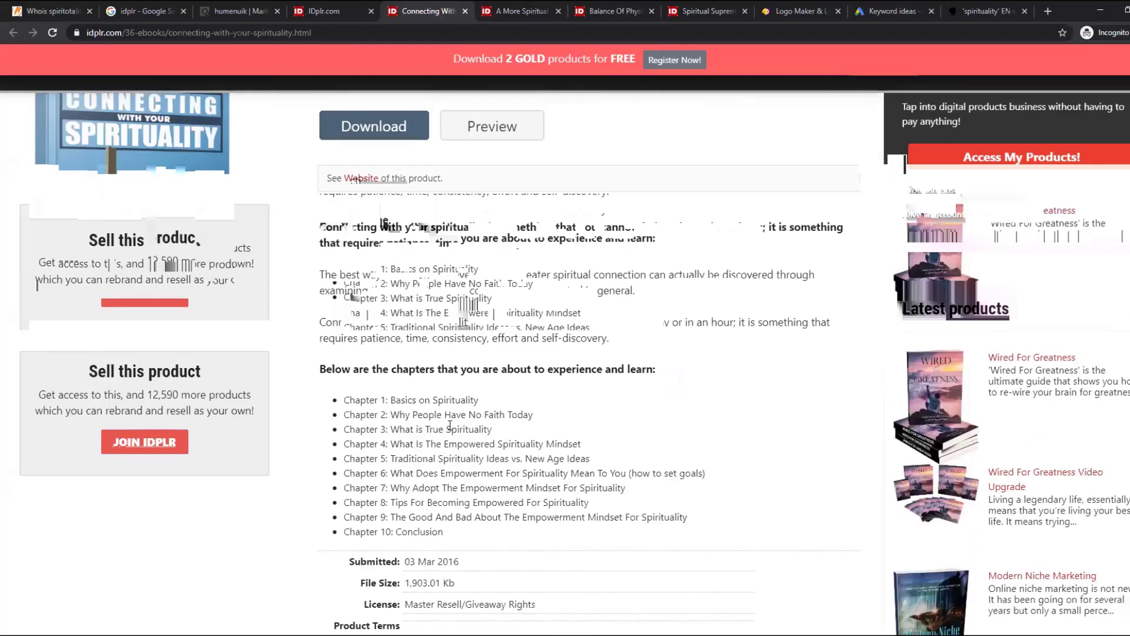
# Read through the chapter topics of Connecting With Your Spirituality, including chapters 6 and 7, and close its page
pyautogui.moveTo(411, 463); pyautogui.dragTo(595, 473)
pyautogui.click(595, 472)
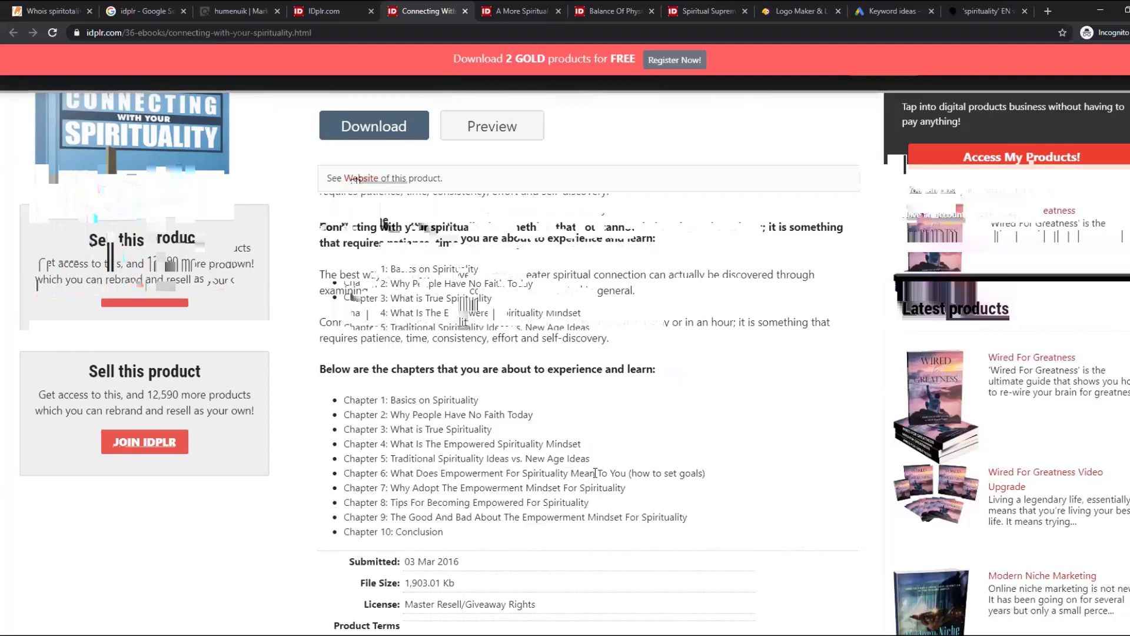
pyautogui.moveTo(412, 487); pyautogui.dragTo(507, 488)
pyautogui.click(507, 487)
pyautogui.click(468, 11)
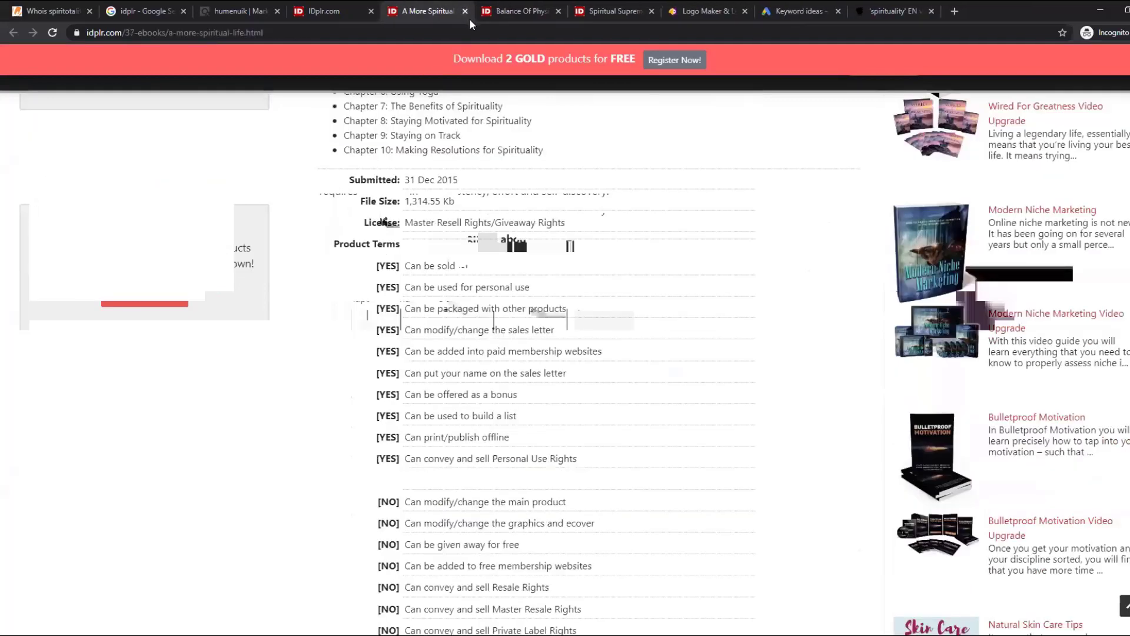
# Compare the chapters of A More Spiritual Life and Balance Of Physicality And Spirituality, and close the Balance page
pyautogui.scroll(5, 497, 249)
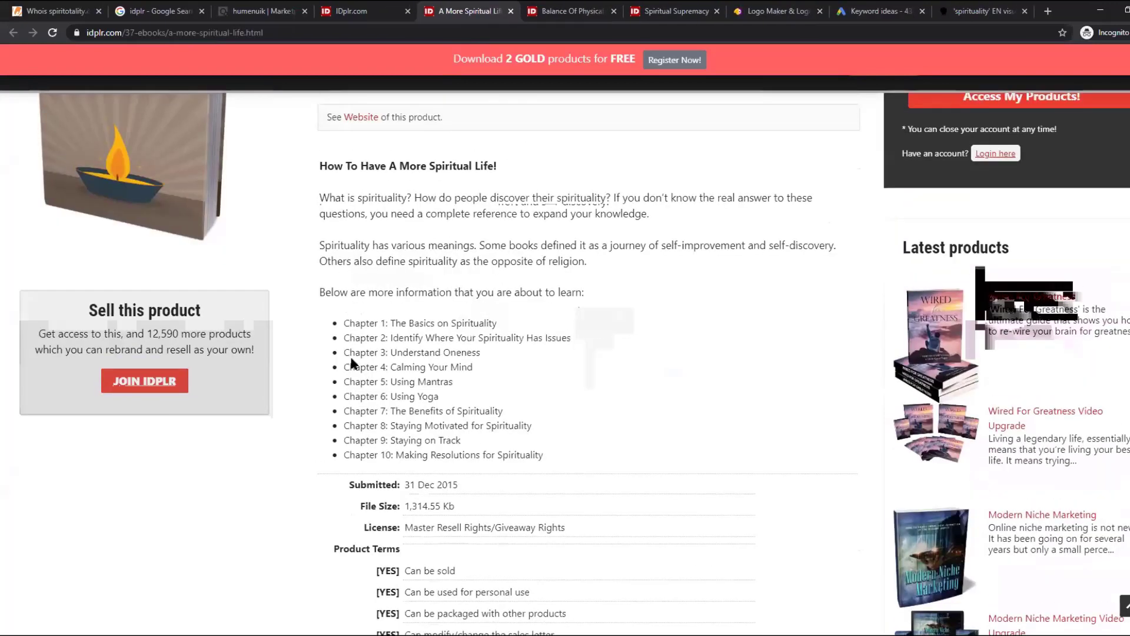
pyautogui.moveTo(390, 393); pyautogui.dragTo(390, 381)
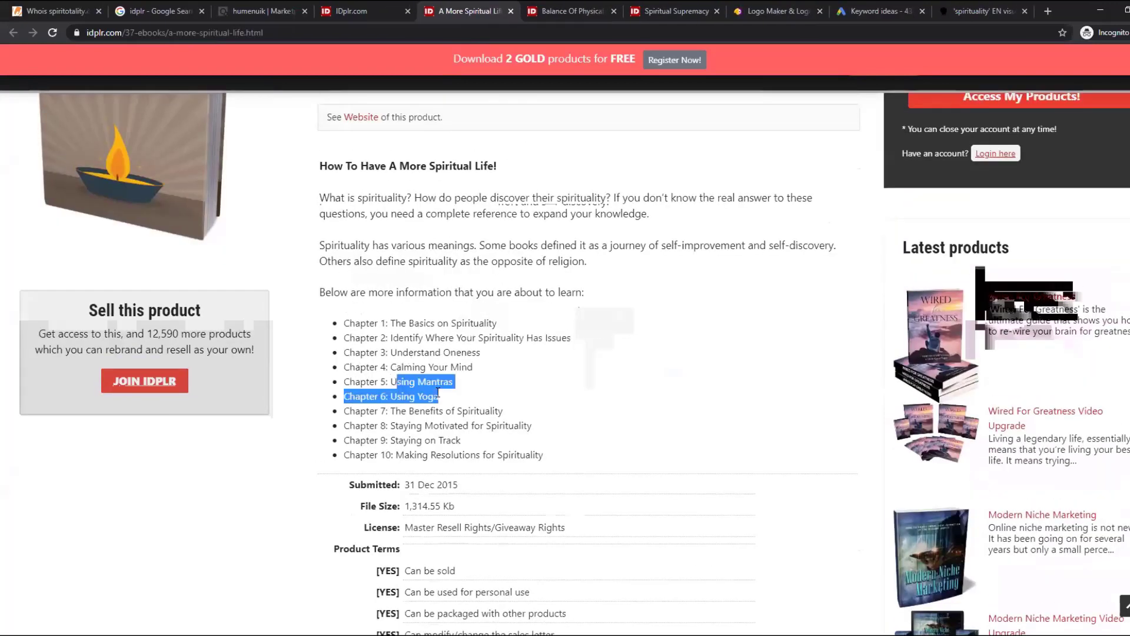
pyautogui.click(411, 406)
pyautogui.doubleClick(489, 411)
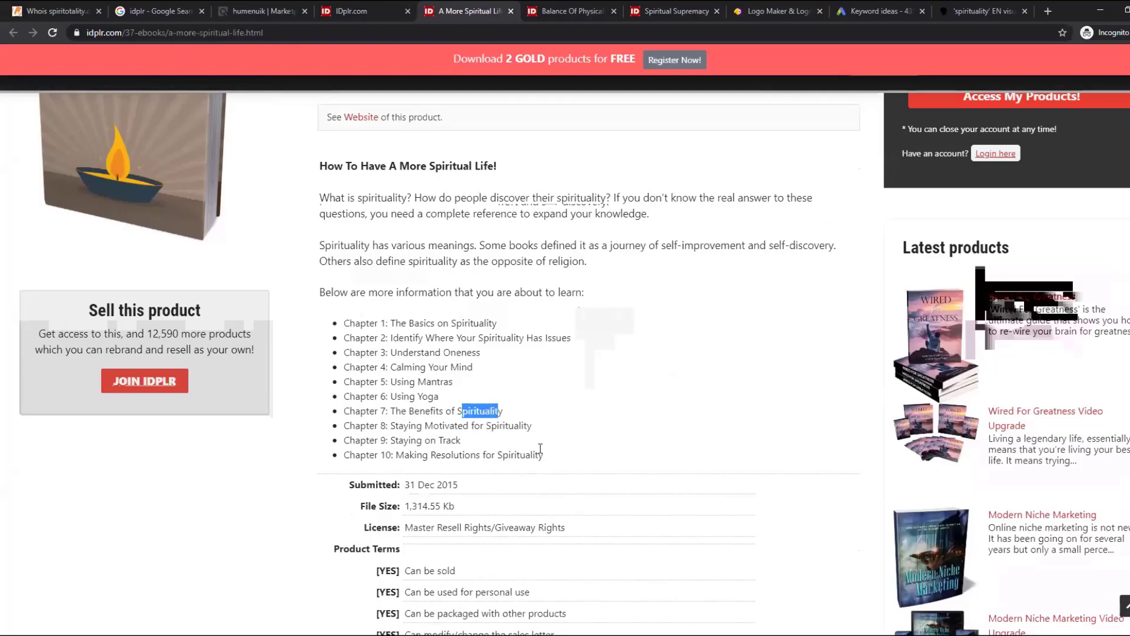
pyautogui.tripleClick(471, 455)
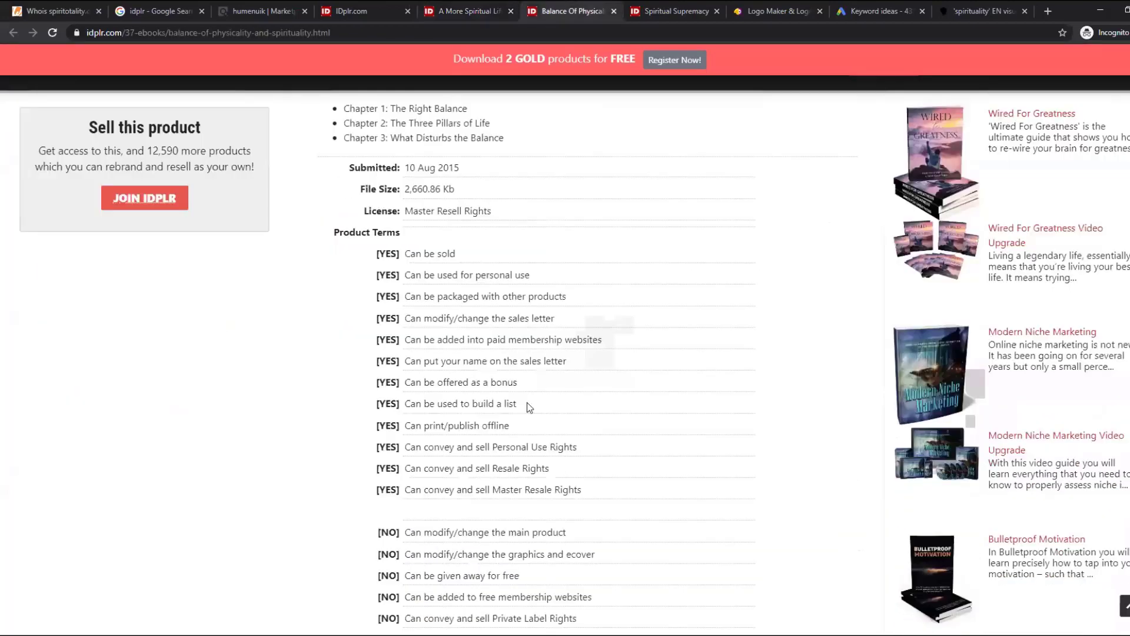
pyautogui.scroll(3, 528, 404)
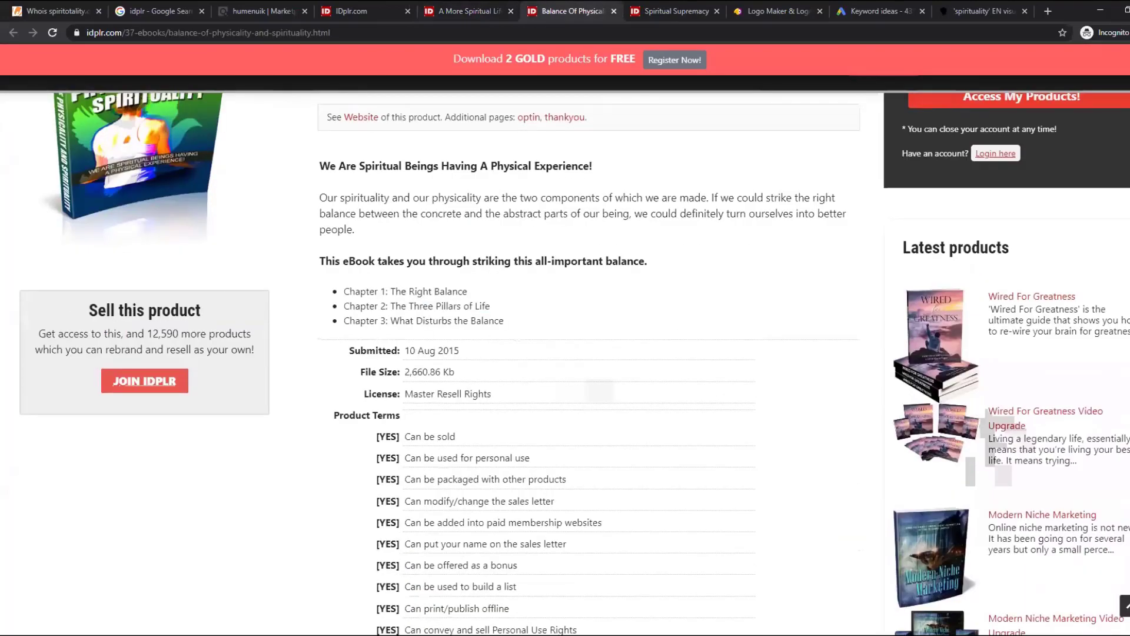
pyautogui.click(613, 11)
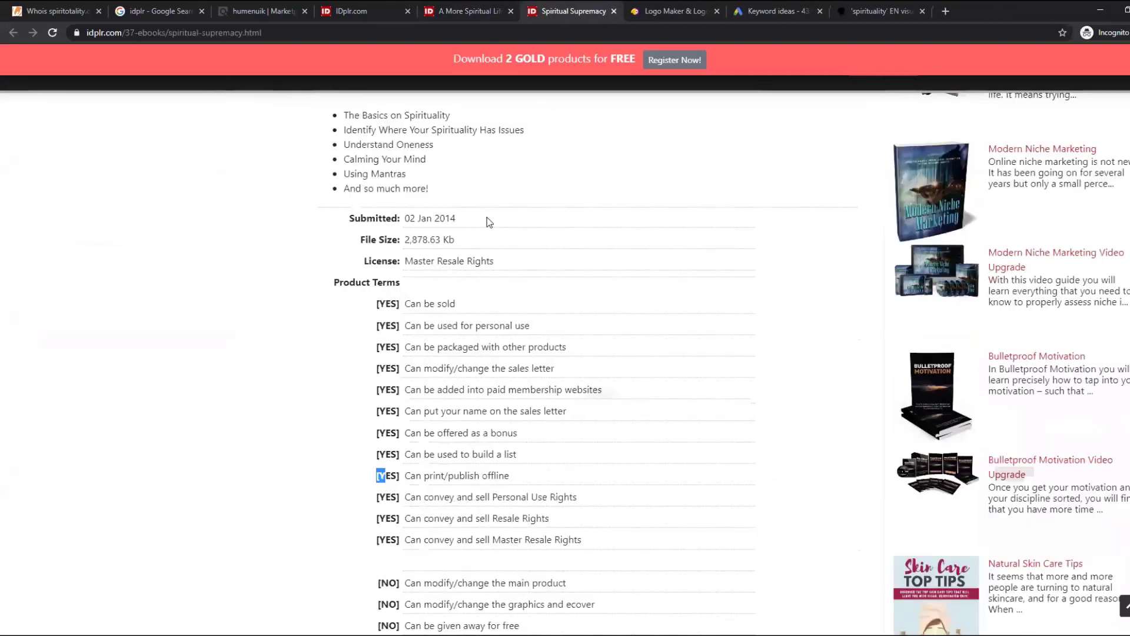
# Review what Spiritual Supremacy teaches, and close the A More Spiritual Life and IDPLR results pages to keep only this eBook
pyautogui.scroll(5, 451, 506)
pyautogui.moveTo(421, 495); pyautogui.dragTo(359, 431)
pyautogui.moveTo(434, 494); pyautogui.dragTo(382, 429)
pyautogui.click(525, 302)
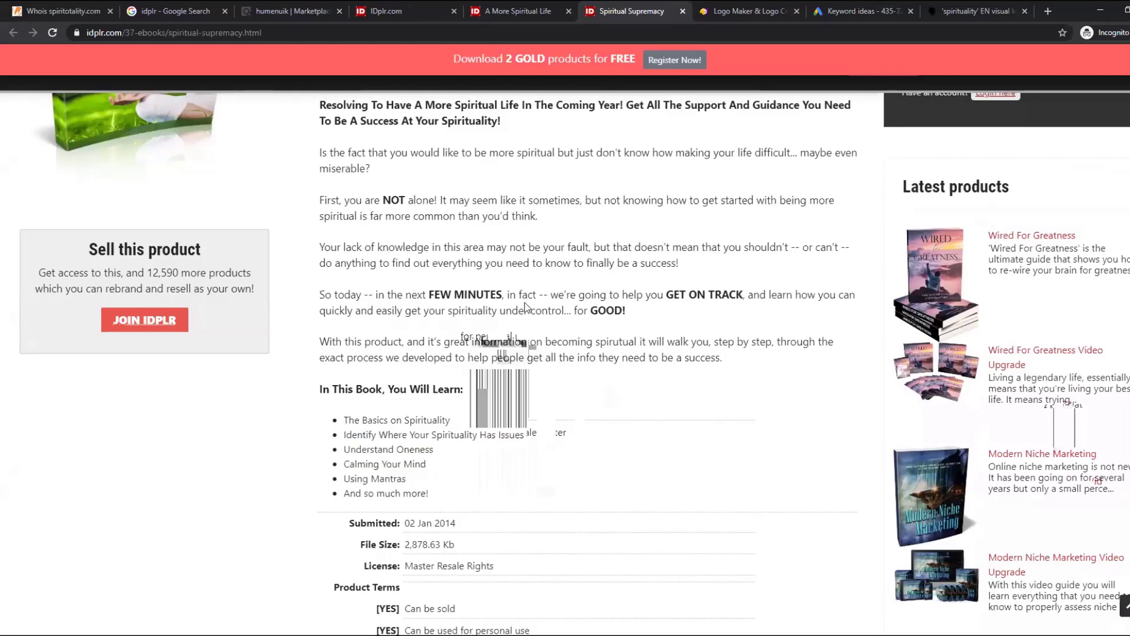
pyautogui.scroll(5, 524, 302)
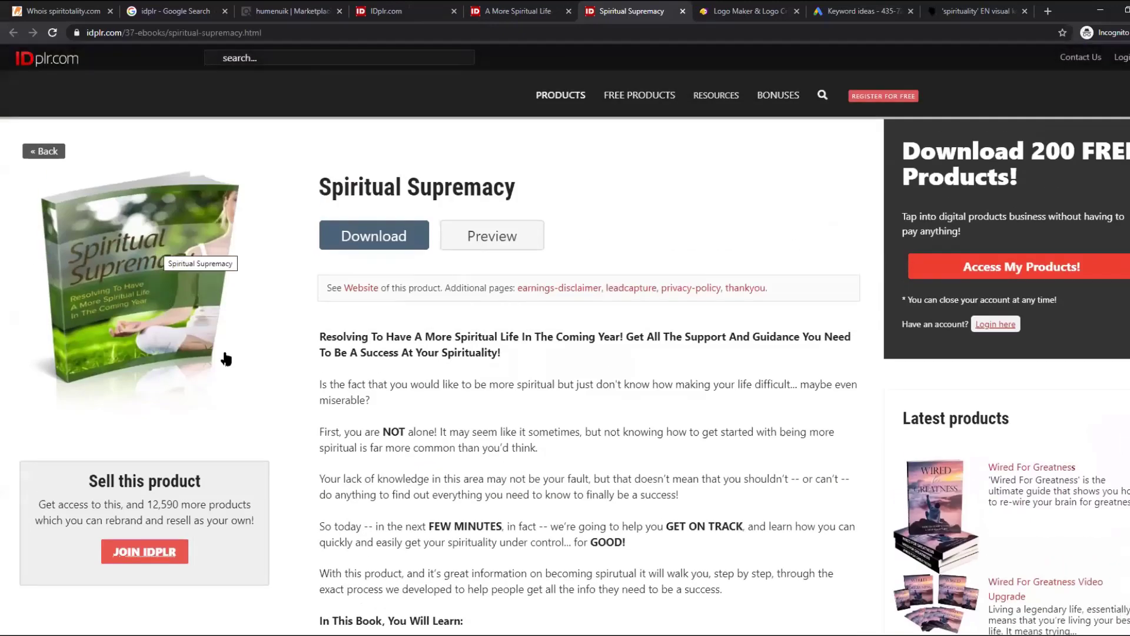
pyautogui.click(568, 11)
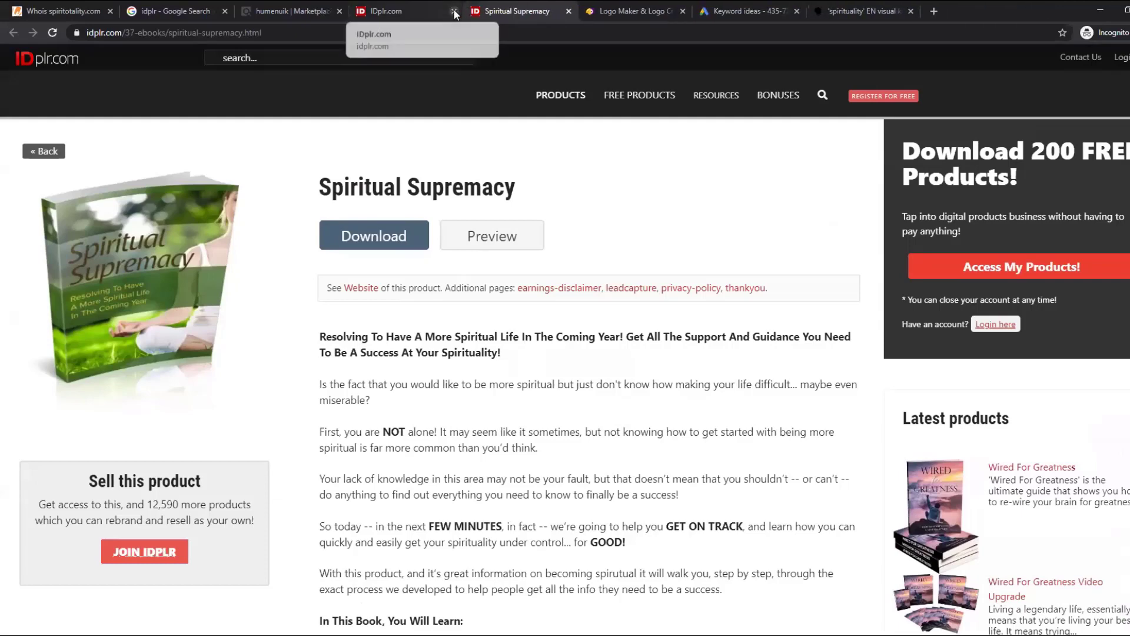
pyautogui.click(453, 11)
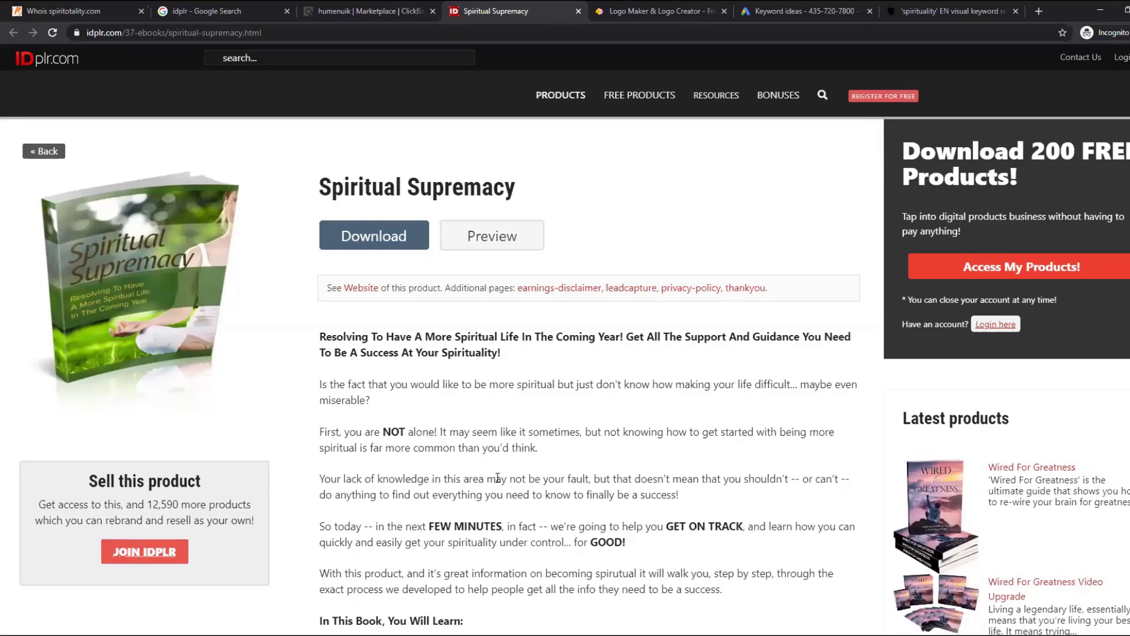
# Compare the ClickBank spirituality offers with the Spiritual Supremacy eBook, reading the offers down to New Spiritual Seeker
pyautogui.click(367, 11)
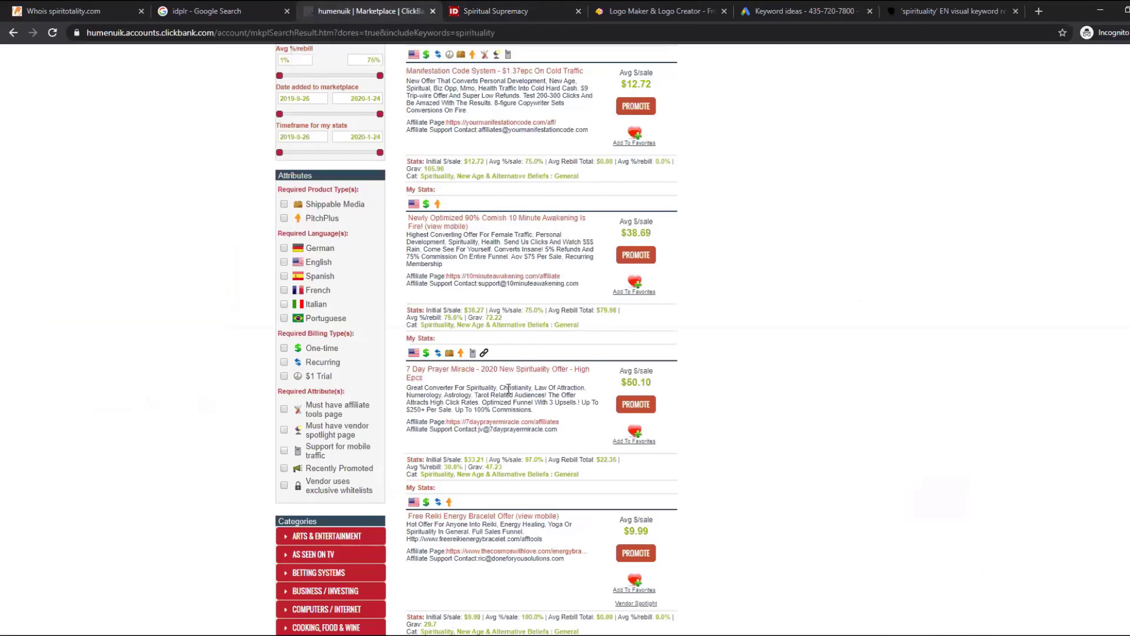
pyautogui.click(457, 7)
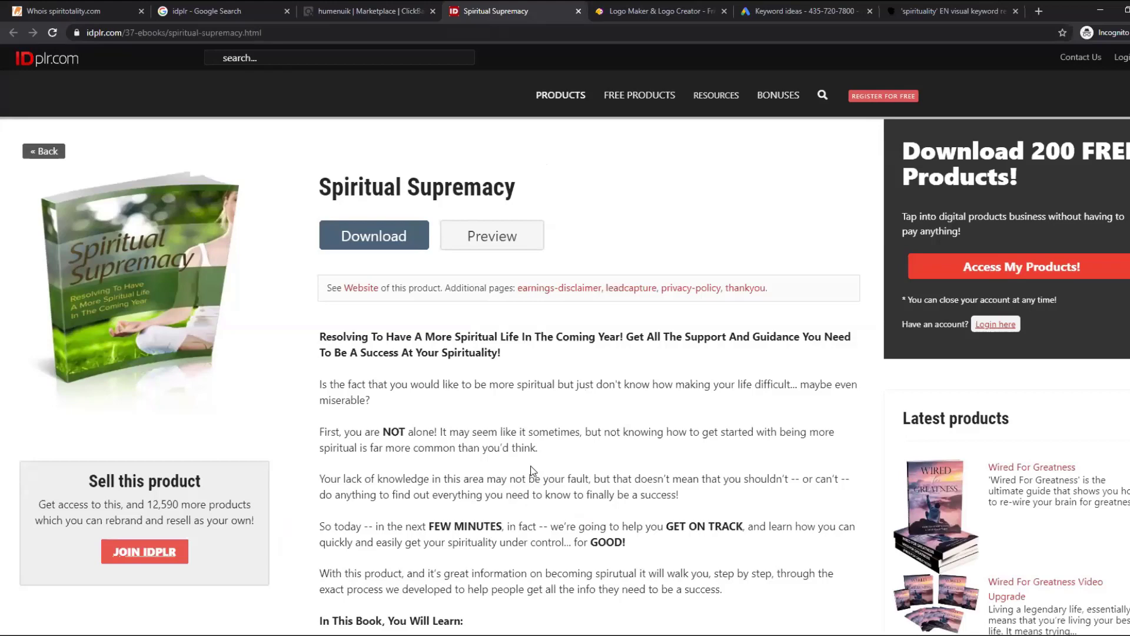
pyautogui.click(390, 10)
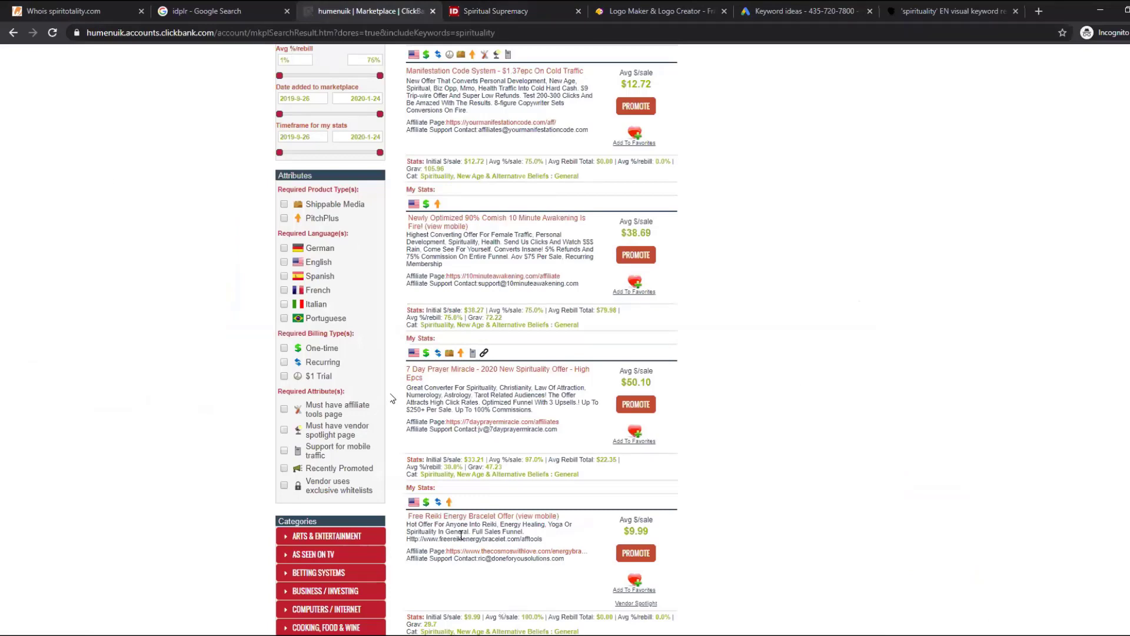
pyautogui.scroll(-4, 485, 537)
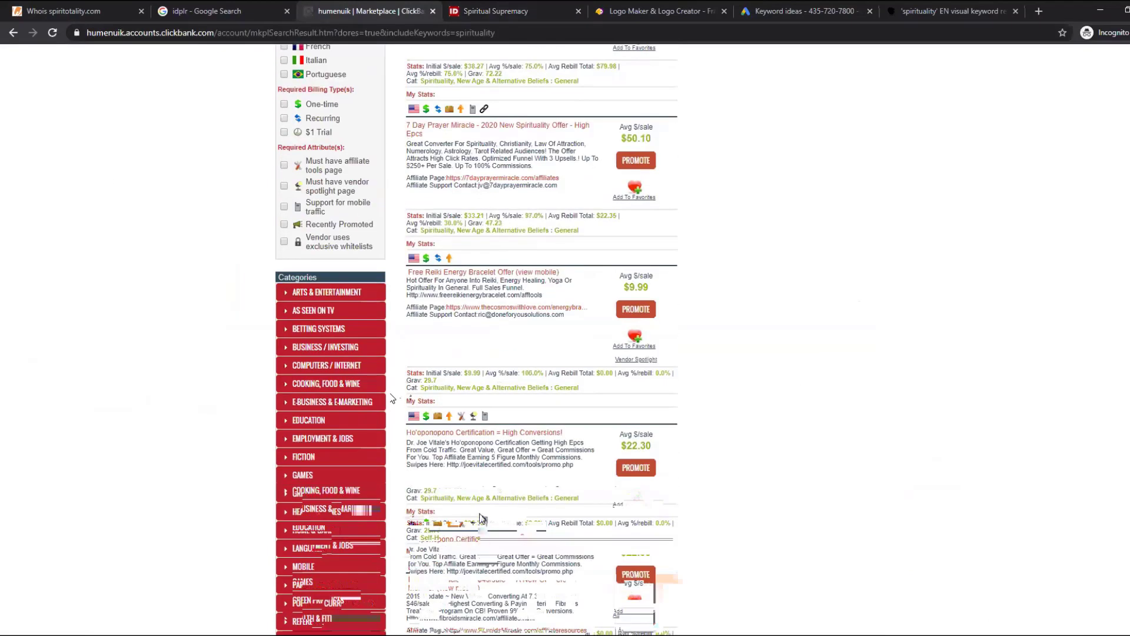
pyautogui.scroll(-3, 482, 518)
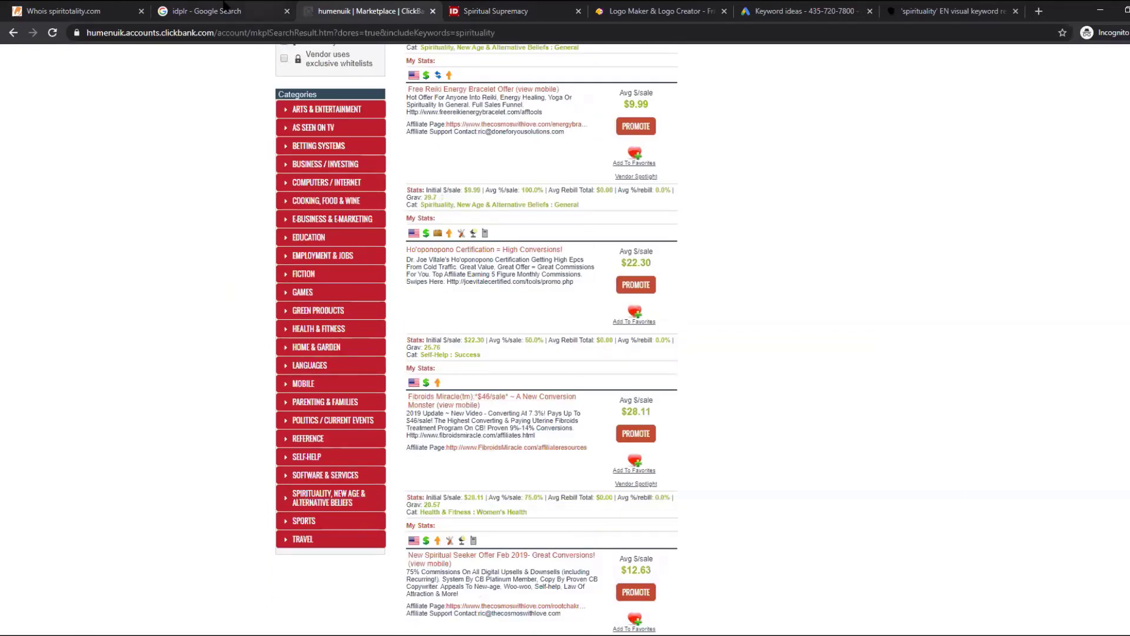
# Look up "fibroid?" on Google to understand the Fibroids Miracle offer, and return to the idplr search results
pyautogui.click(226, 9)
pyautogui.write('fibroid?')
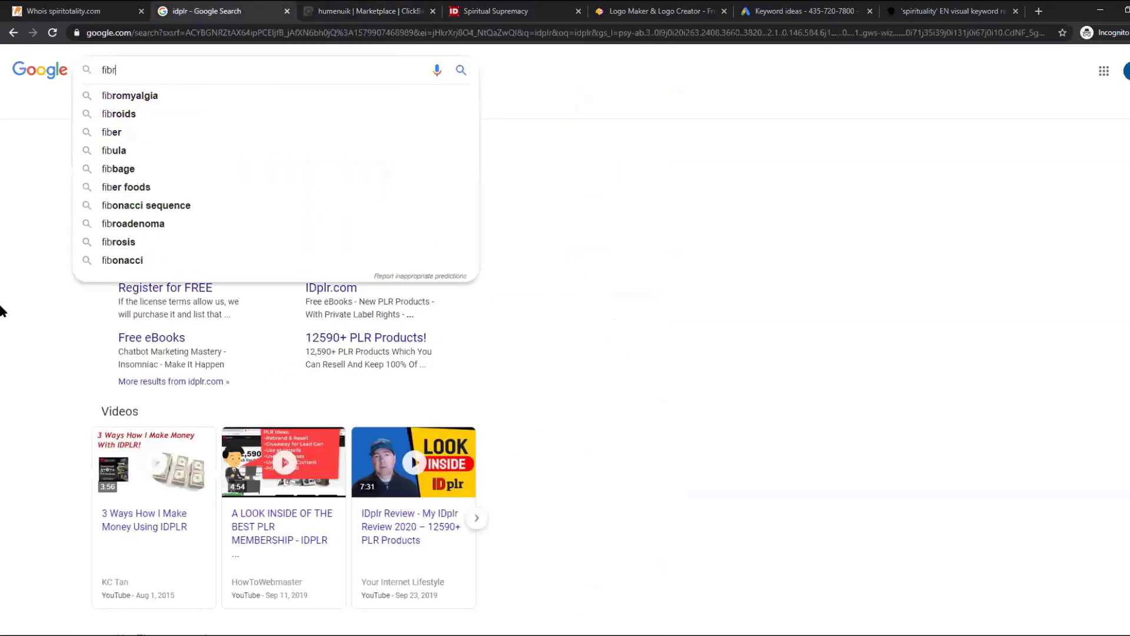
pyautogui.press('Return')
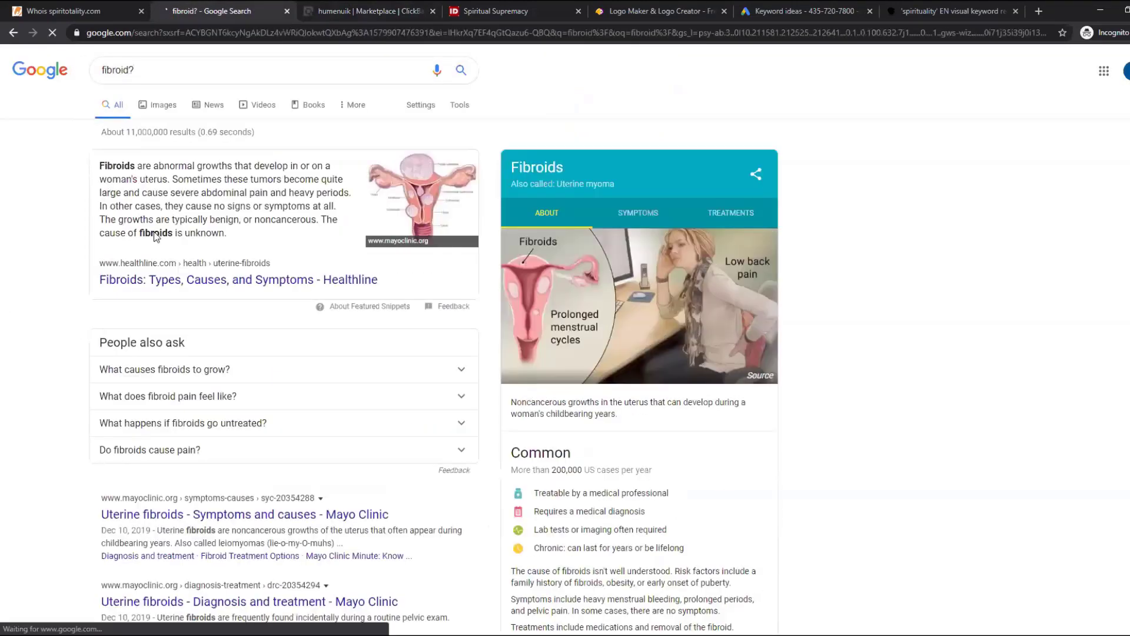
pyautogui.click(12, 31)
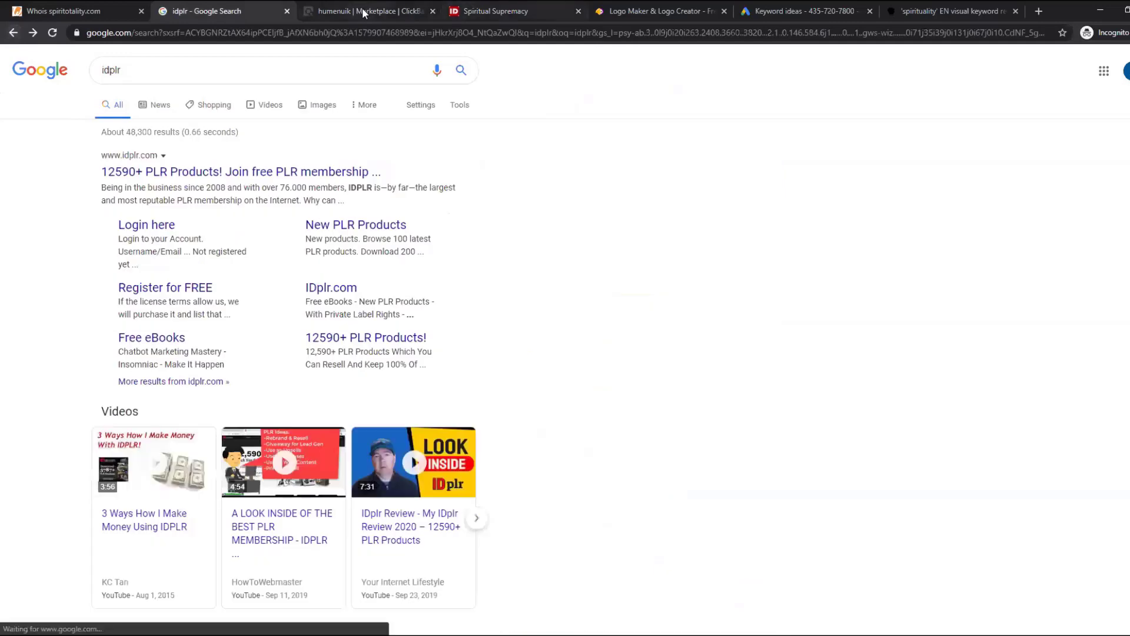
# Examine the remaining ClickBank spirituality offers at the end of the first results page, and return to its beginning
pyautogui.click(368, 11)
pyautogui.scroll(-5, 497, 514)
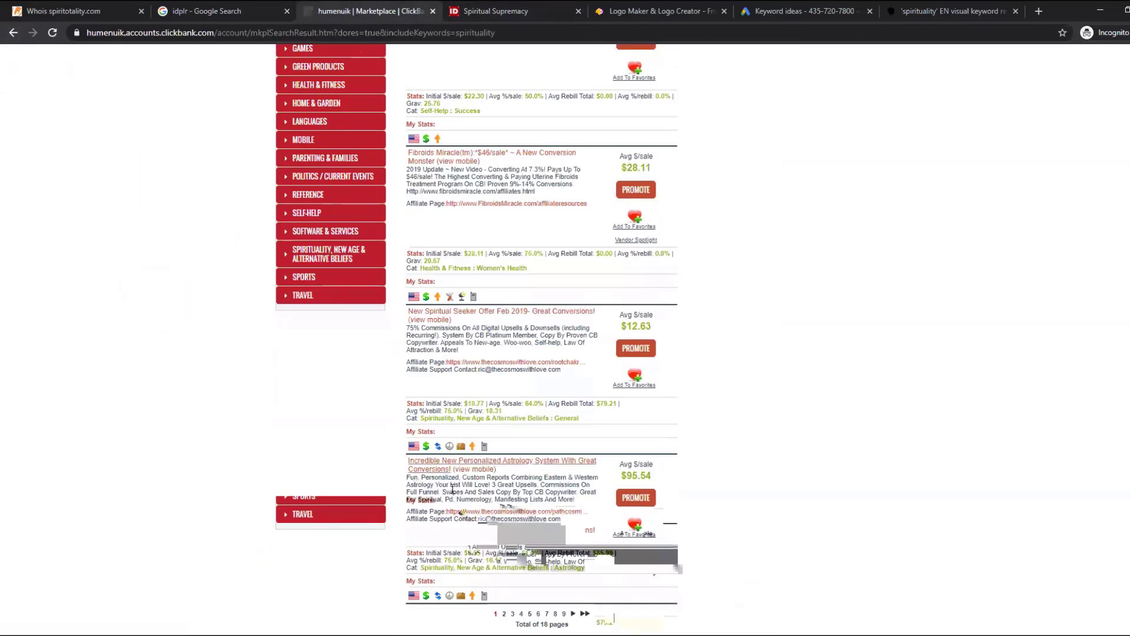
pyautogui.scroll(-2, 490, 494)
pyautogui.scroll(9, 490, 493)
pyautogui.scroll(10, 487, 492)
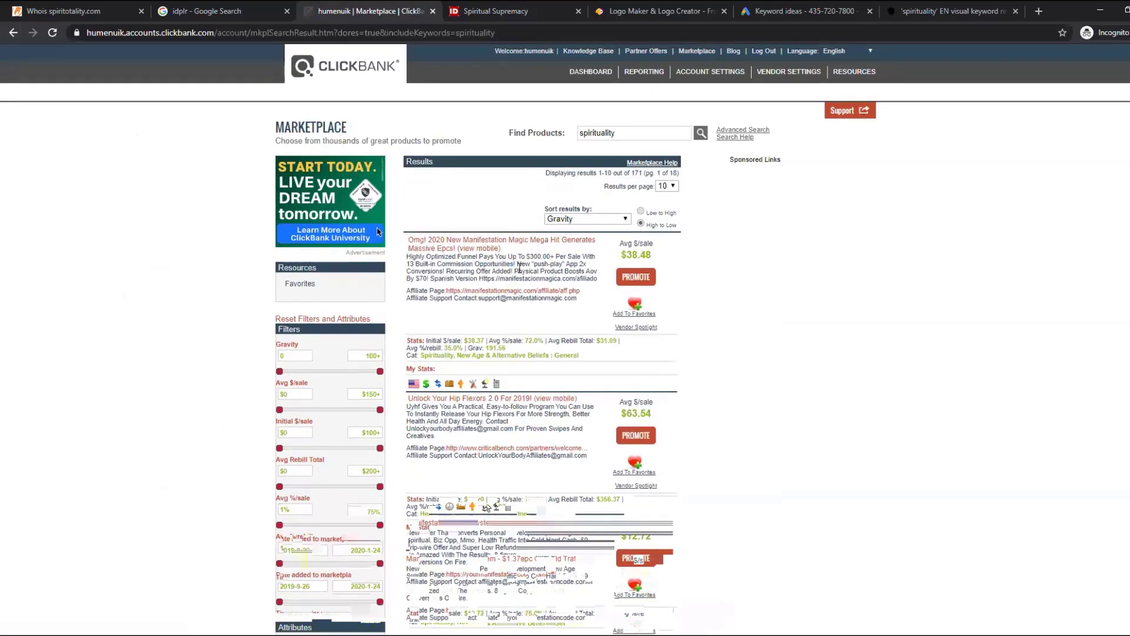
# Reread the Spiritual Supremacy description and its "In This Book, You Will Learn" topics
pyautogui.click(479, 7)
pyautogui.scroll(-4, 489, 424)
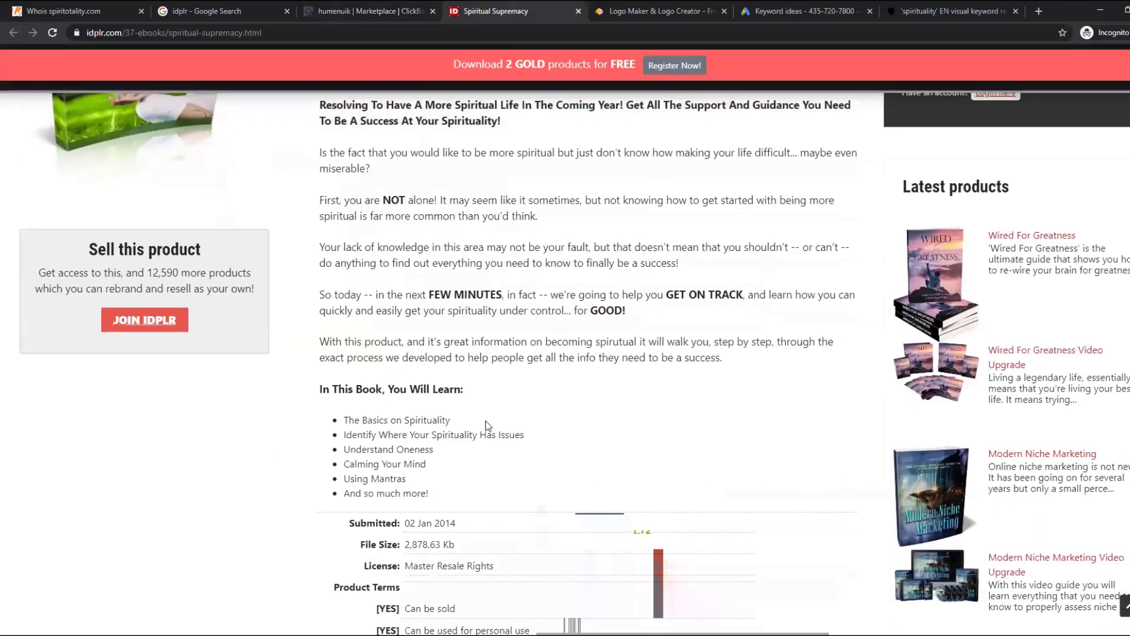
pyautogui.moveTo(488, 425); pyautogui.dragTo(518, 501)
pyautogui.click(567, 326)
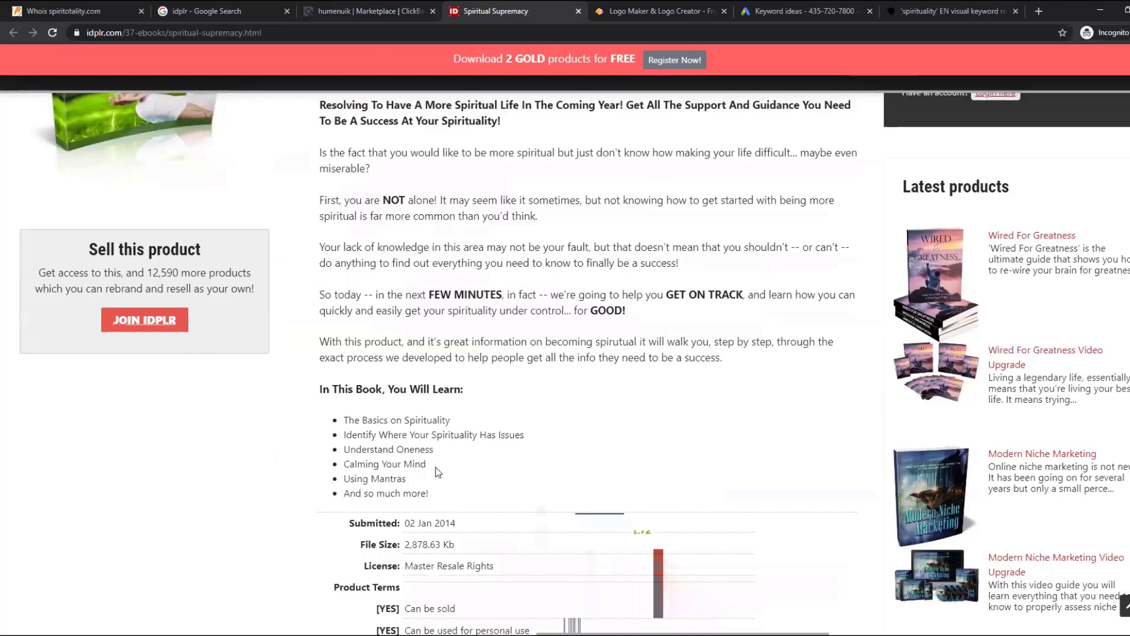
pyautogui.moveTo(449, 508); pyautogui.dragTo(361, 242)
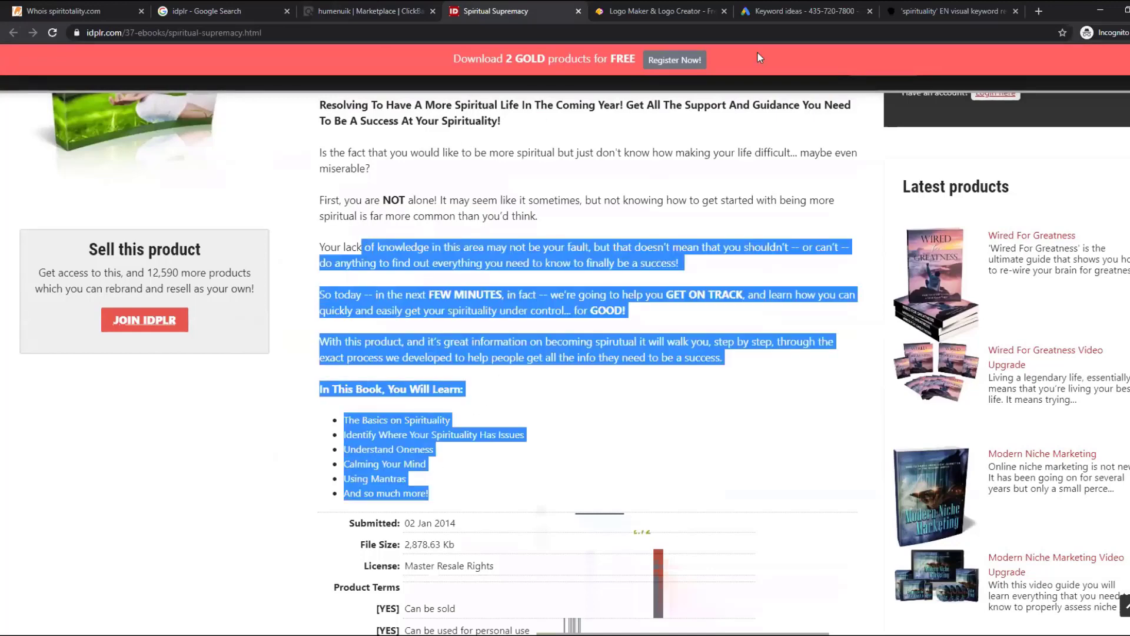
pyautogui.click(521, 373)
# Browse the ClickBank marketplace by category and open Religion under Spirituality, New Age & Alternative Beliefs
pyautogui.click(335, 8)
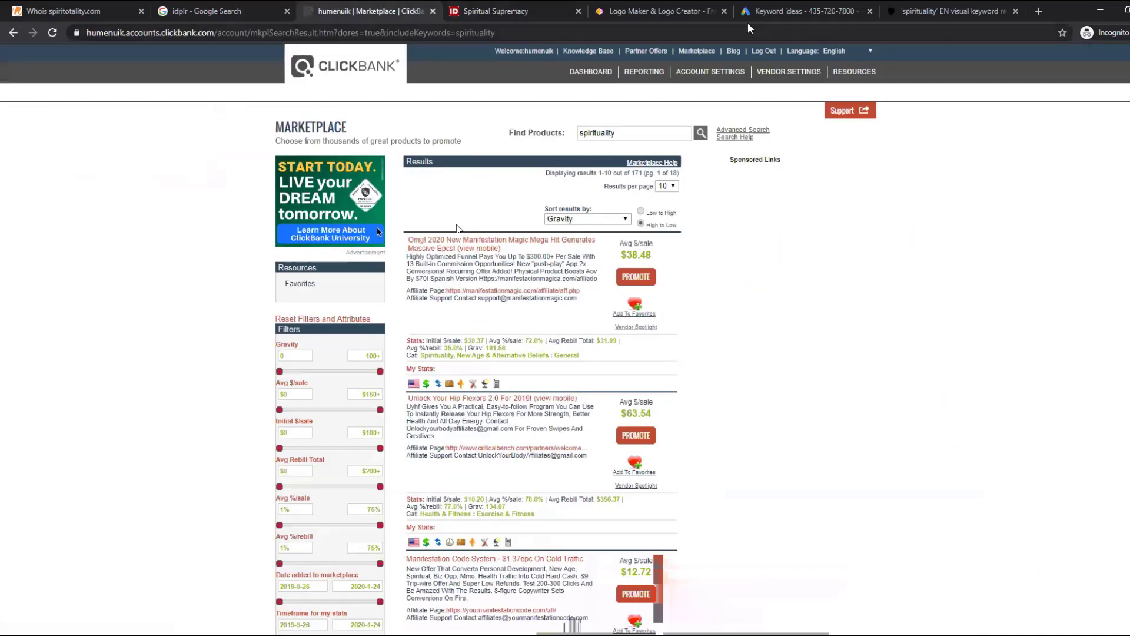
pyautogui.click(703, 52)
pyautogui.scroll(-3, 226, 406)
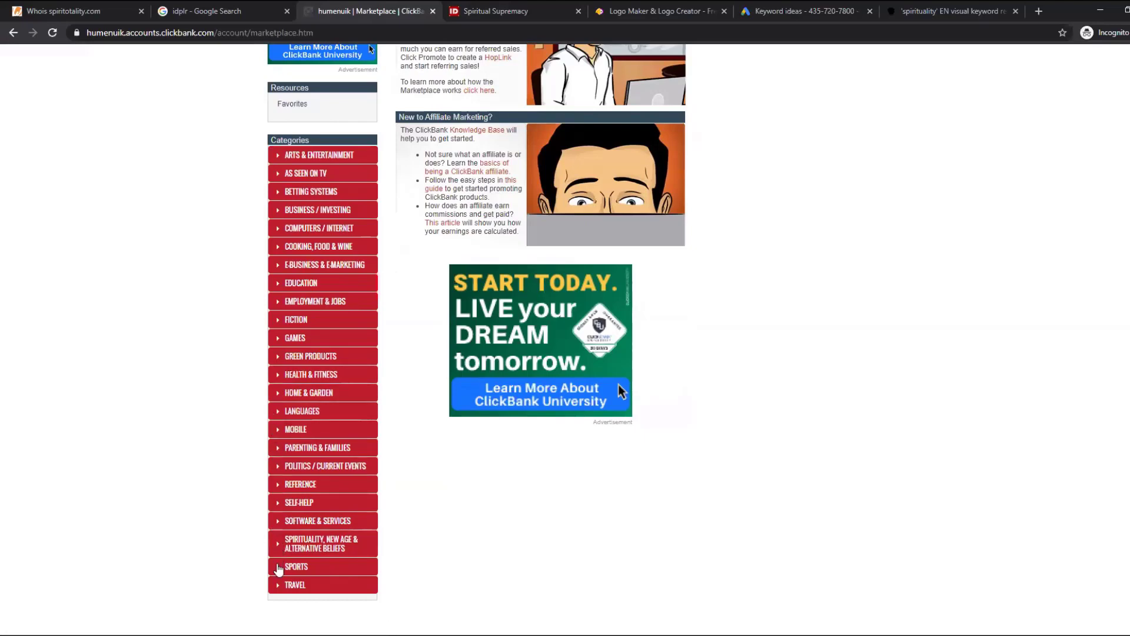
pyautogui.click(294, 543)
pyautogui.scroll(-5, 209, 478)
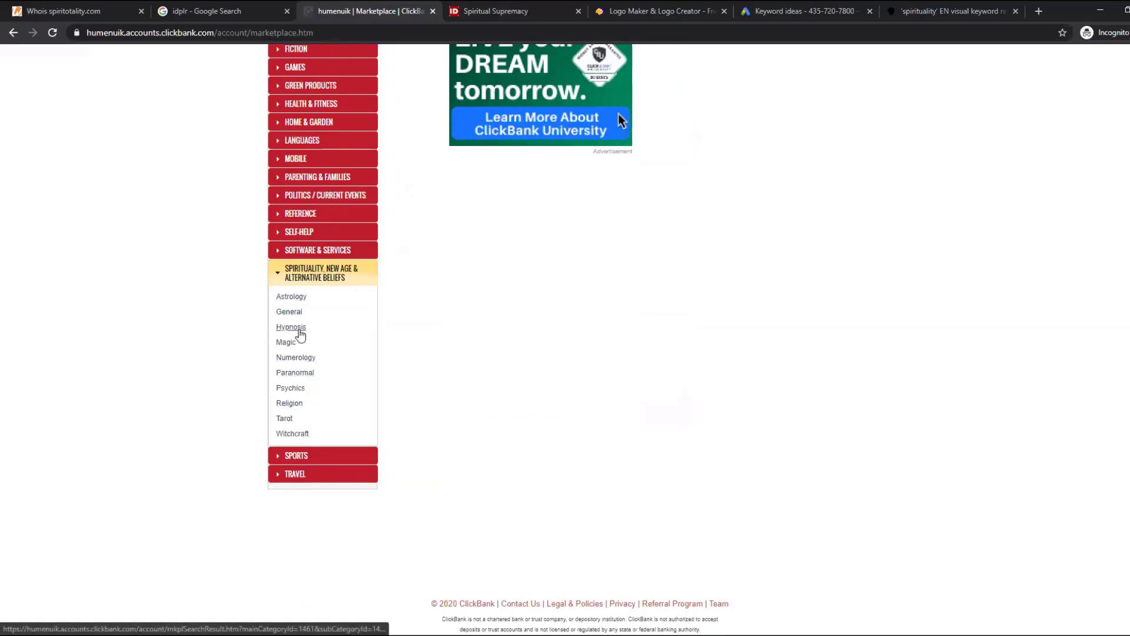
pyautogui.click(290, 405)
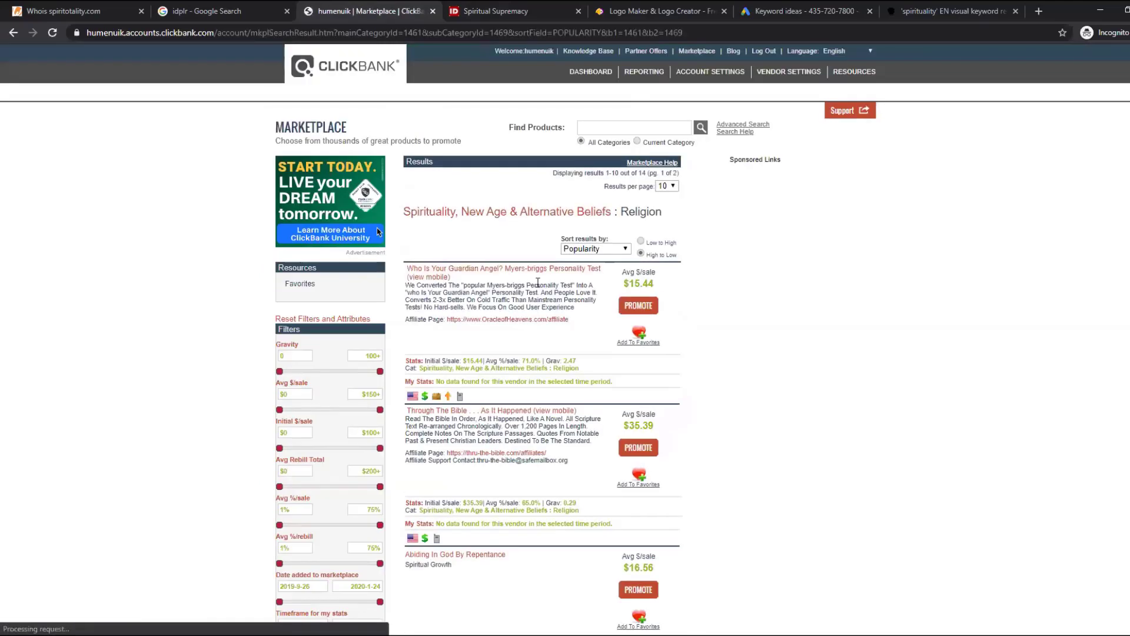
# Sort the Religion offers by Gravity and look over the first listings
pyautogui.click(594, 247)
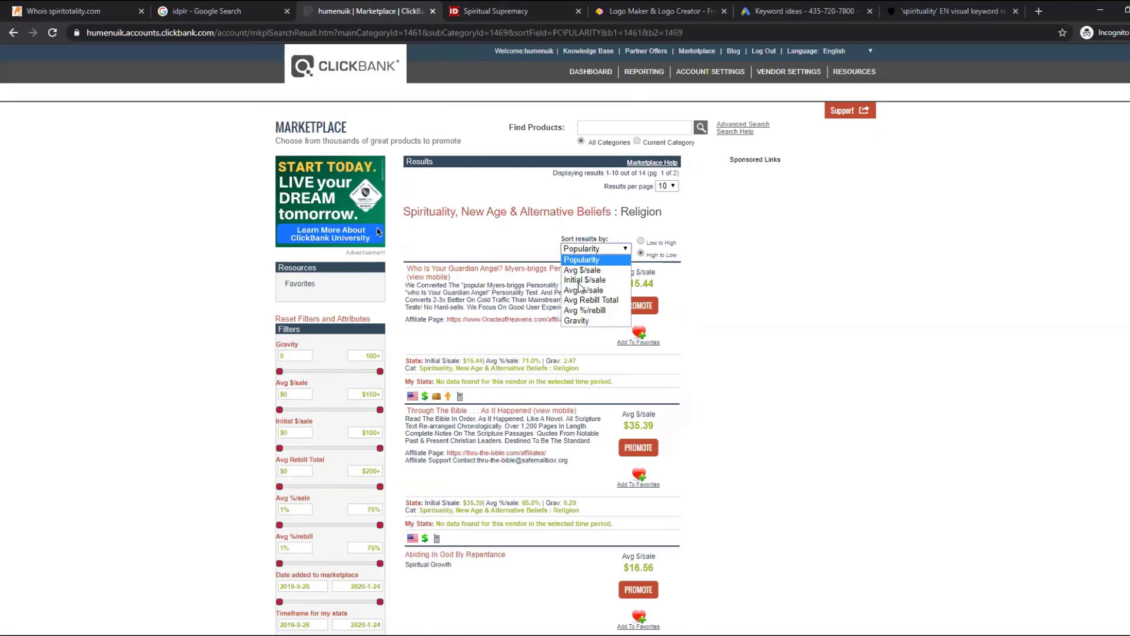
pyautogui.click(583, 318)
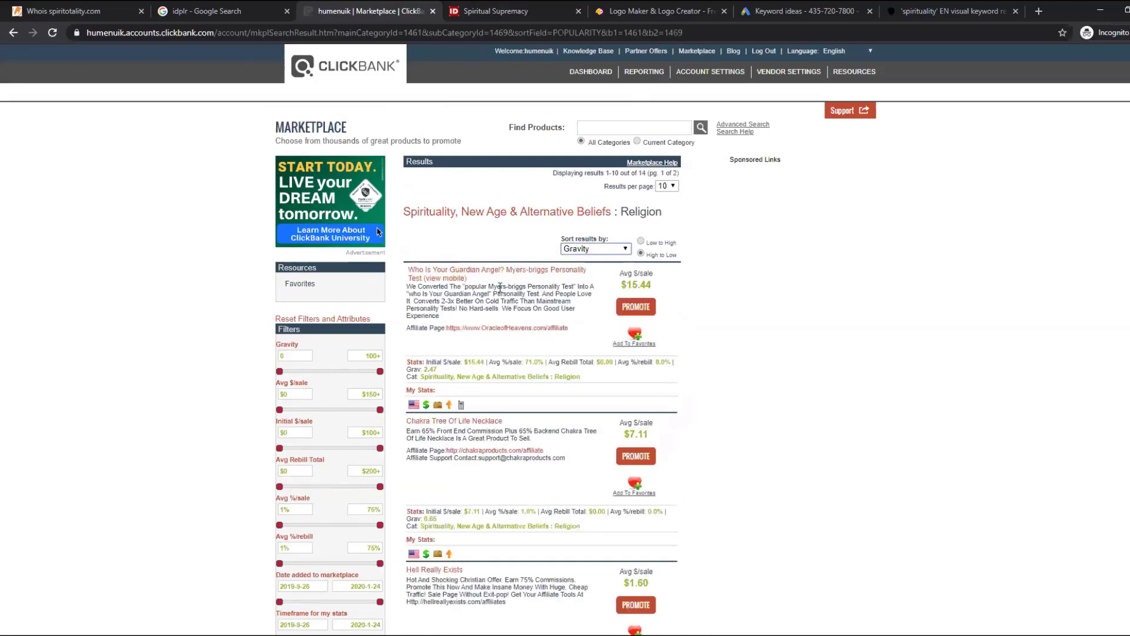
pyautogui.scroll(-3, 510, 327)
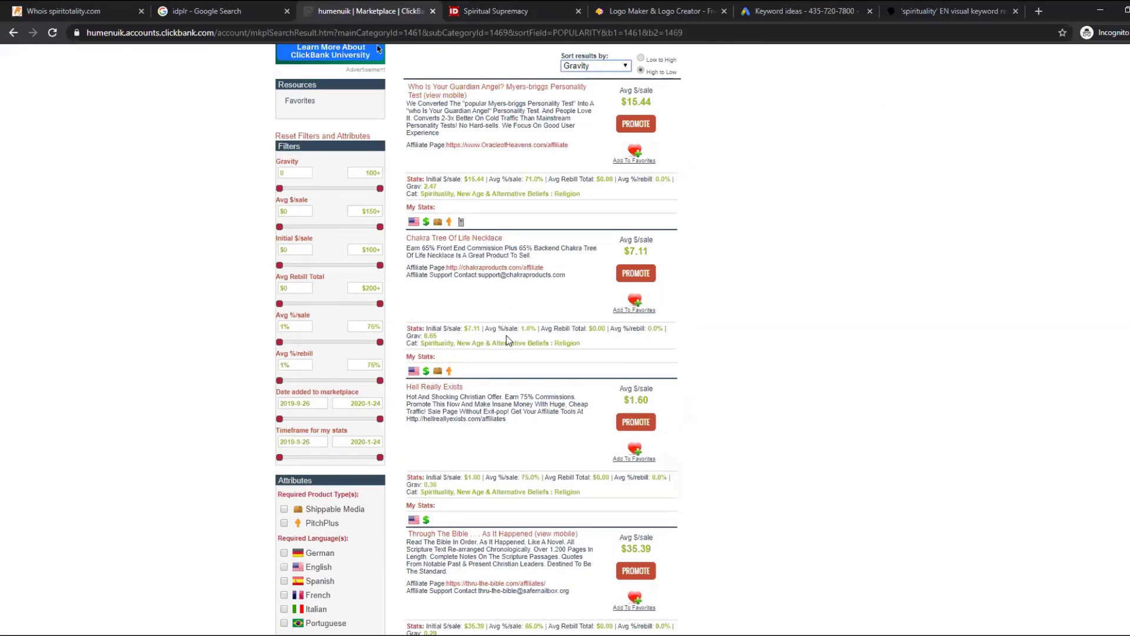
# Look over the remaining Religion offers, and return to the spirituality search results
pyautogui.scroll(-2, 530, 244)
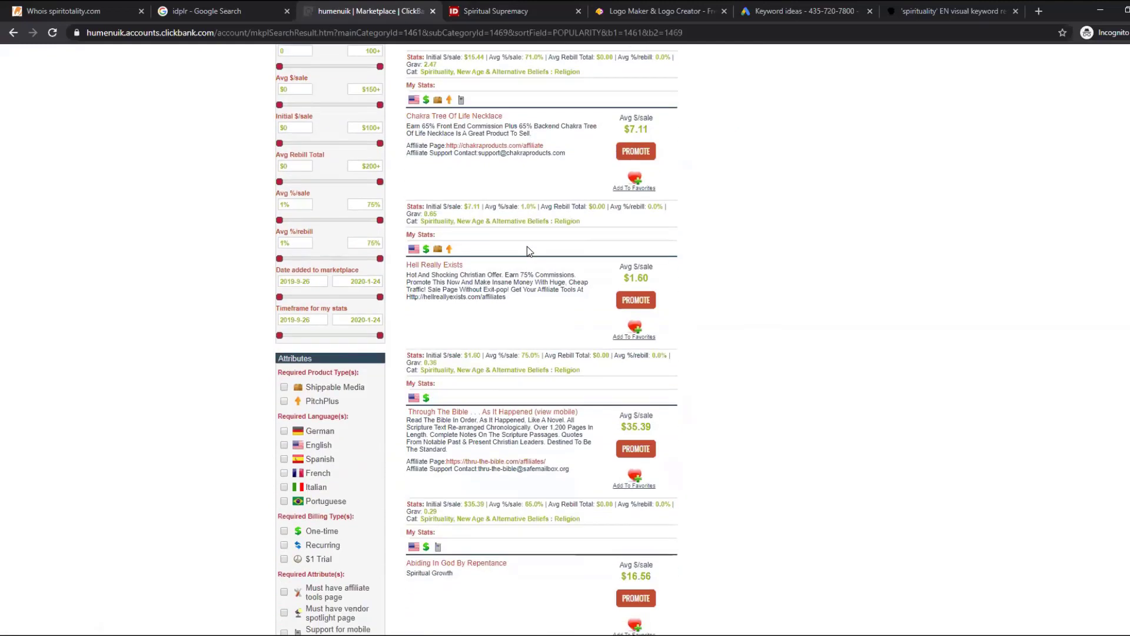
pyautogui.scroll(-4, 446, 330)
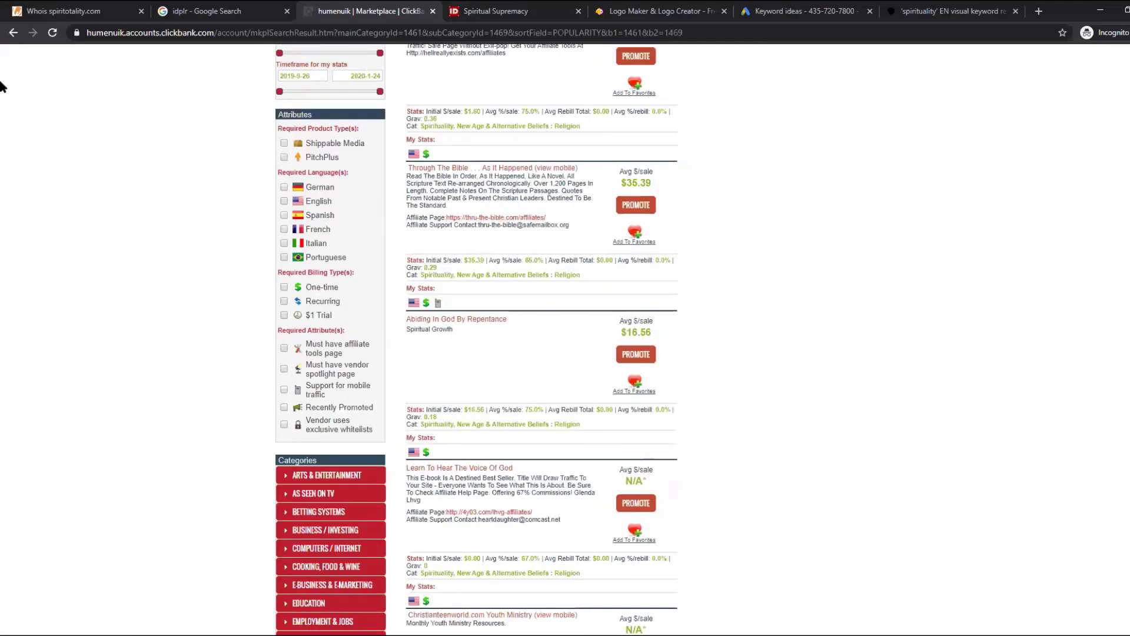
pyautogui.click(13, 33)
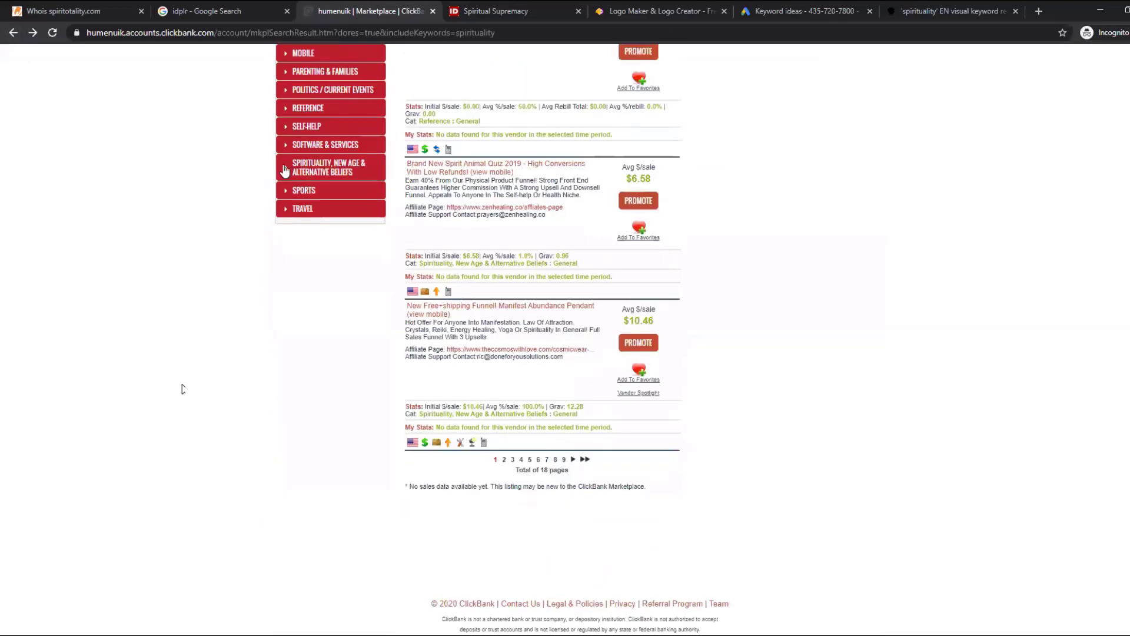
# Browse the General category under Spirituality, New Age & Alternative Beliefs and look over its first offers
pyautogui.click(285, 170)
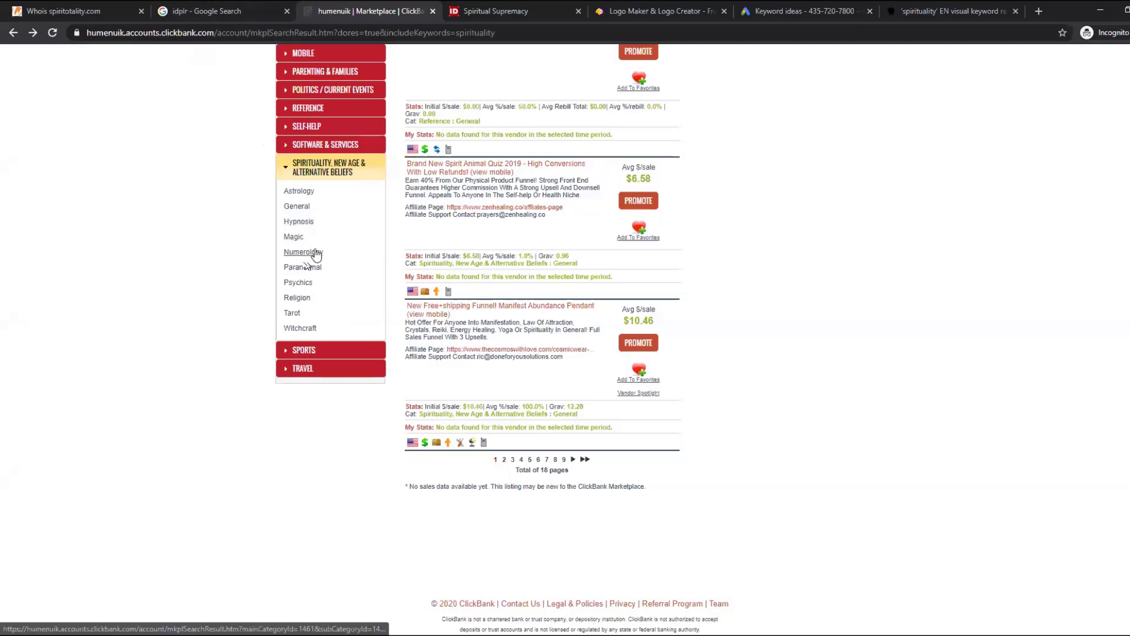
pyautogui.click(301, 207)
pyautogui.scroll(15, 653, 386)
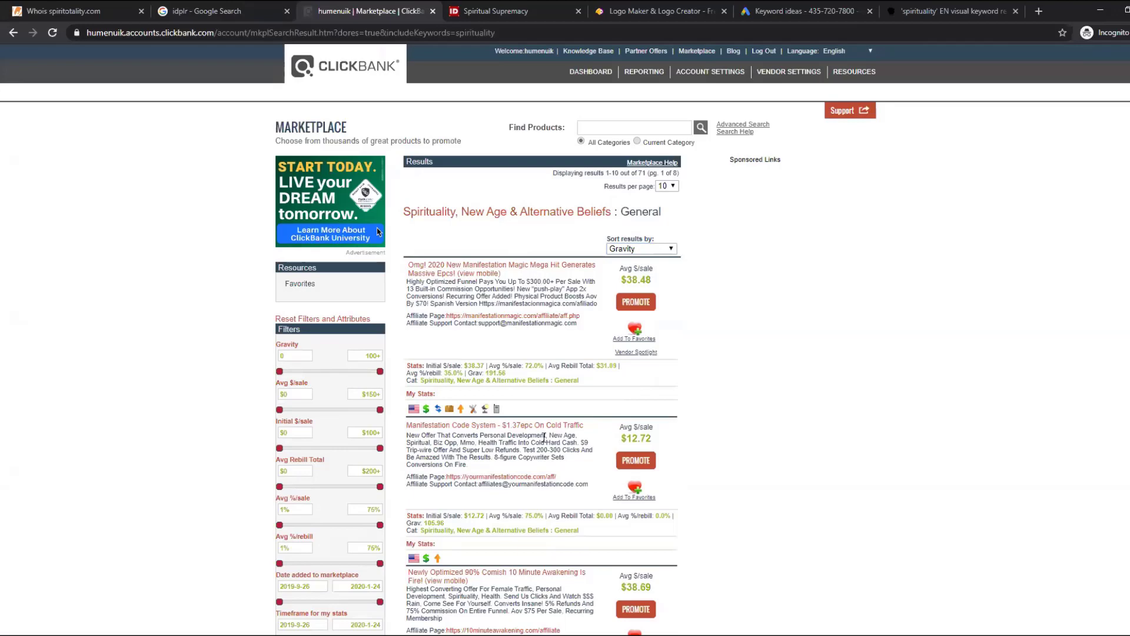
pyautogui.scroll(-2, 532, 451)
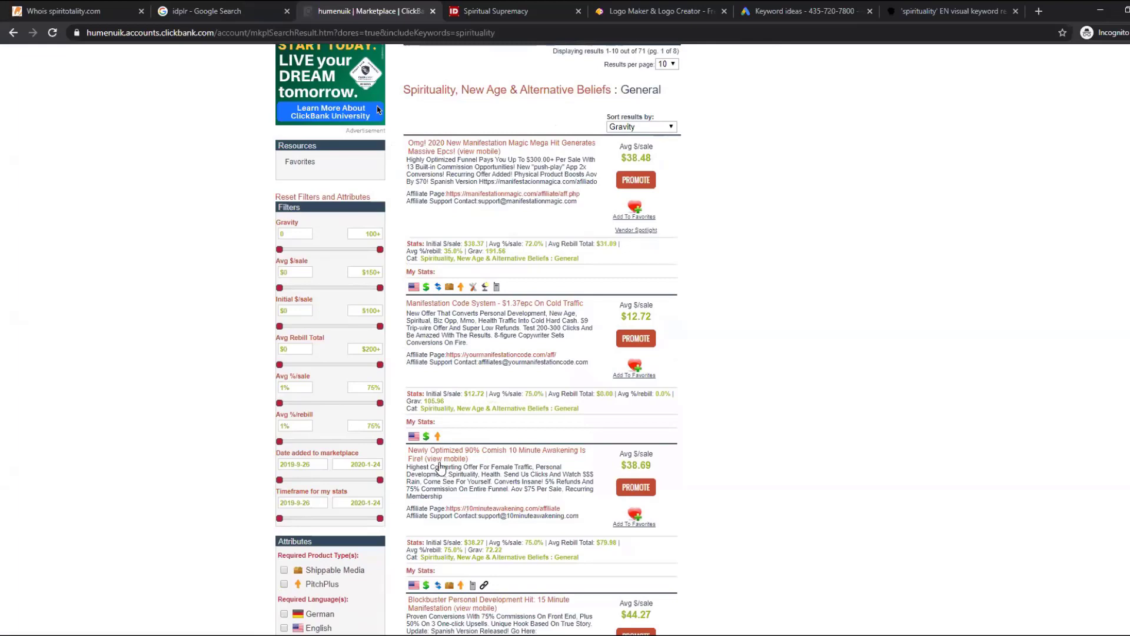
# Read the description of the Newly Optimized 90% Comish 10 Minute Awakening offer and open its sales page
pyautogui.moveTo(443, 475); pyautogui.dragTo(570, 474)
pyautogui.click(552, 478)
pyautogui.click(539, 454)
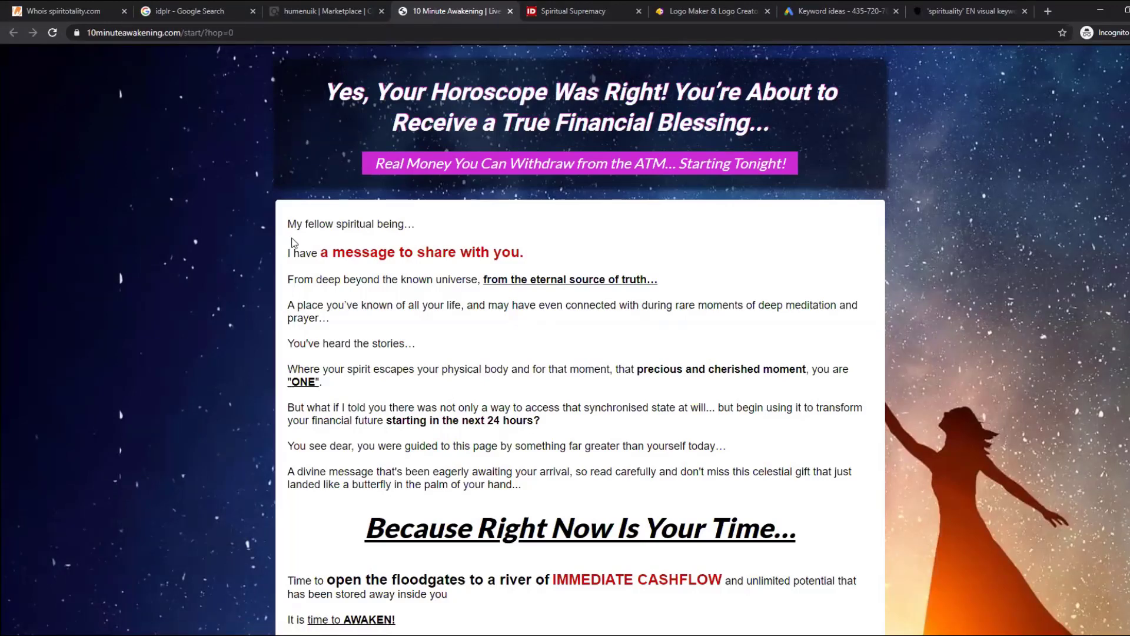
# Examine the 10 Minute Awakening sales page, from its opening message through its promises to the author's personal story
pyautogui.moveTo(317, 224); pyautogui.dragTo(374, 302)
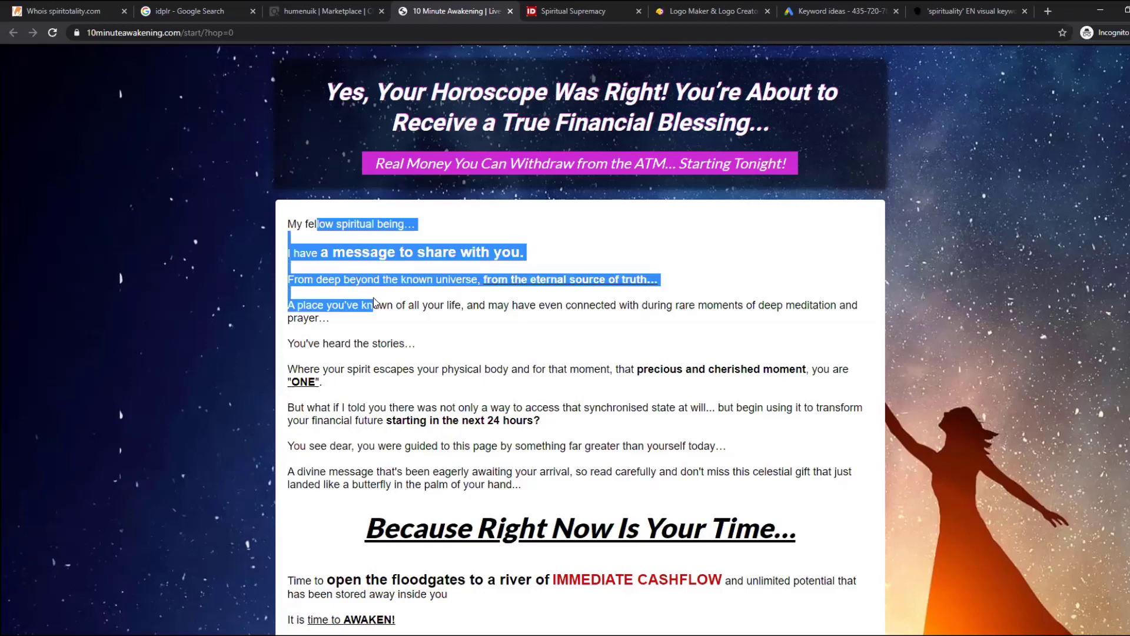
pyautogui.click(375, 302)
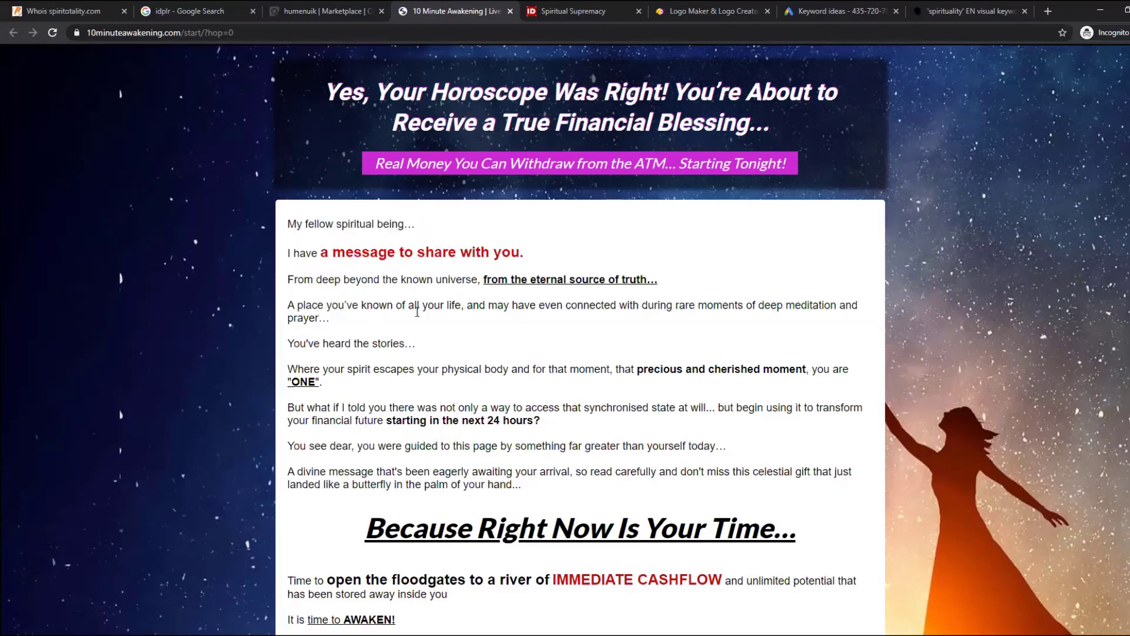
pyautogui.scroll(-8, 421, 330)
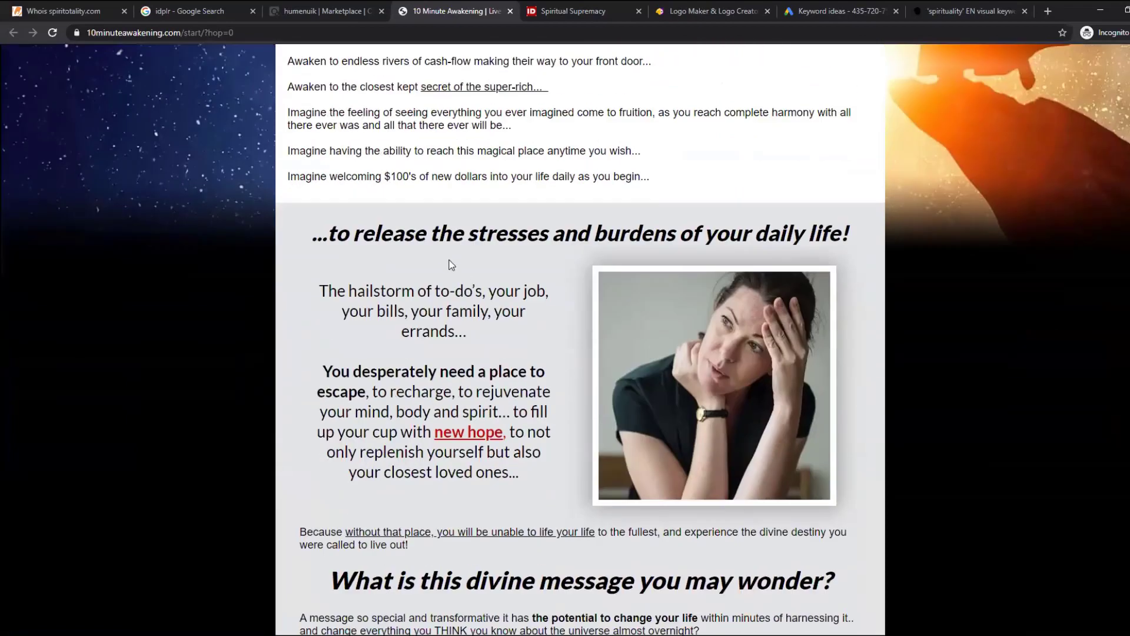
pyautogui.moveTo(438, 234); pyautogui.dragTo(851, 223)
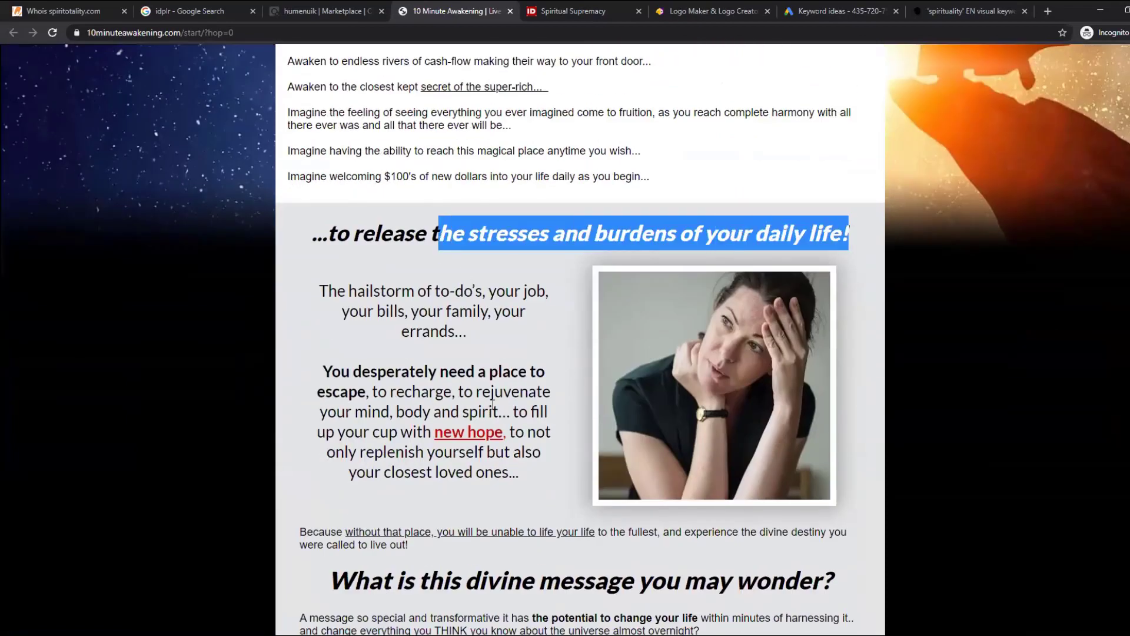
pyautogui.scroll(-3, 500, 394)
pyautogui.scroll(-2, 507, 393)
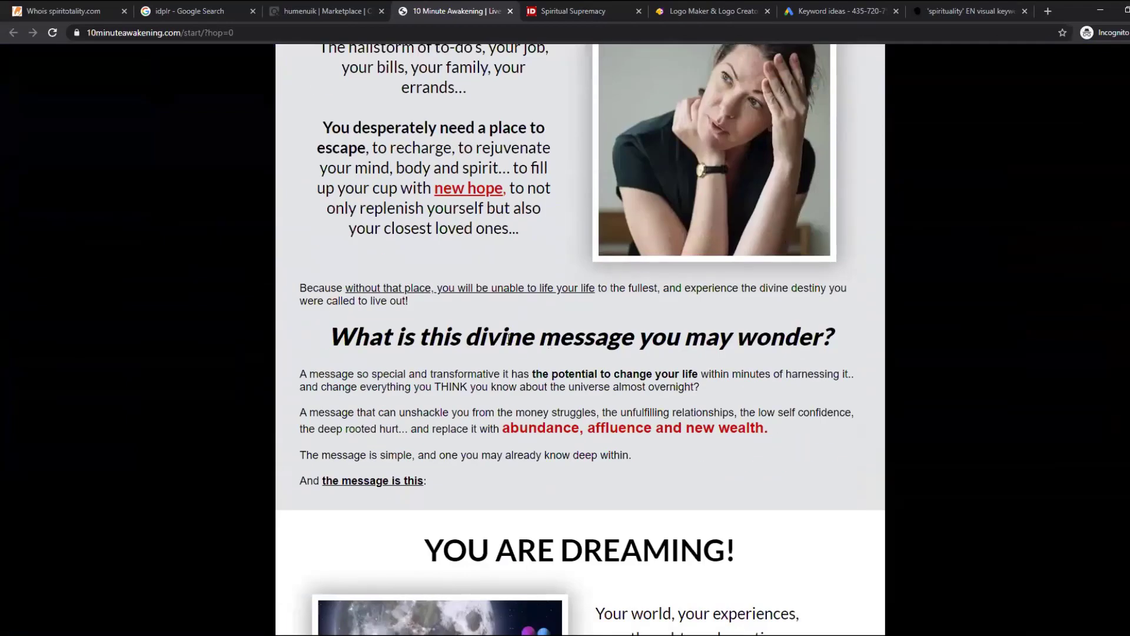
pyautogui.scroll(-15, 512, 353)
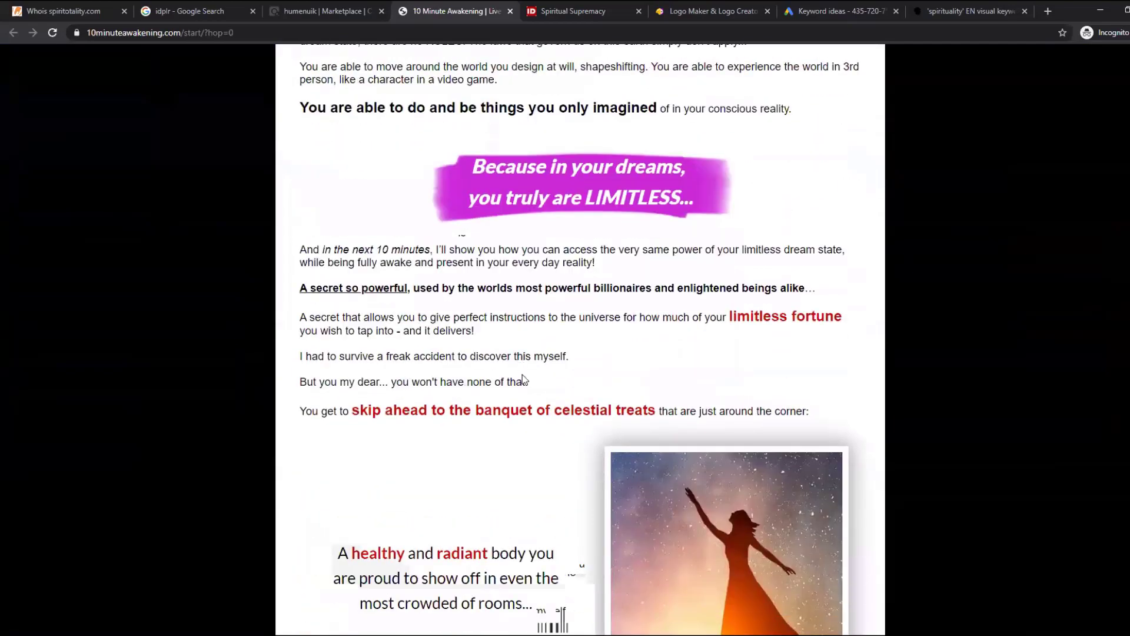
pyautogui.scroll(-2, 522, 379)
pyautogui.scroll(-5, 579, 344)
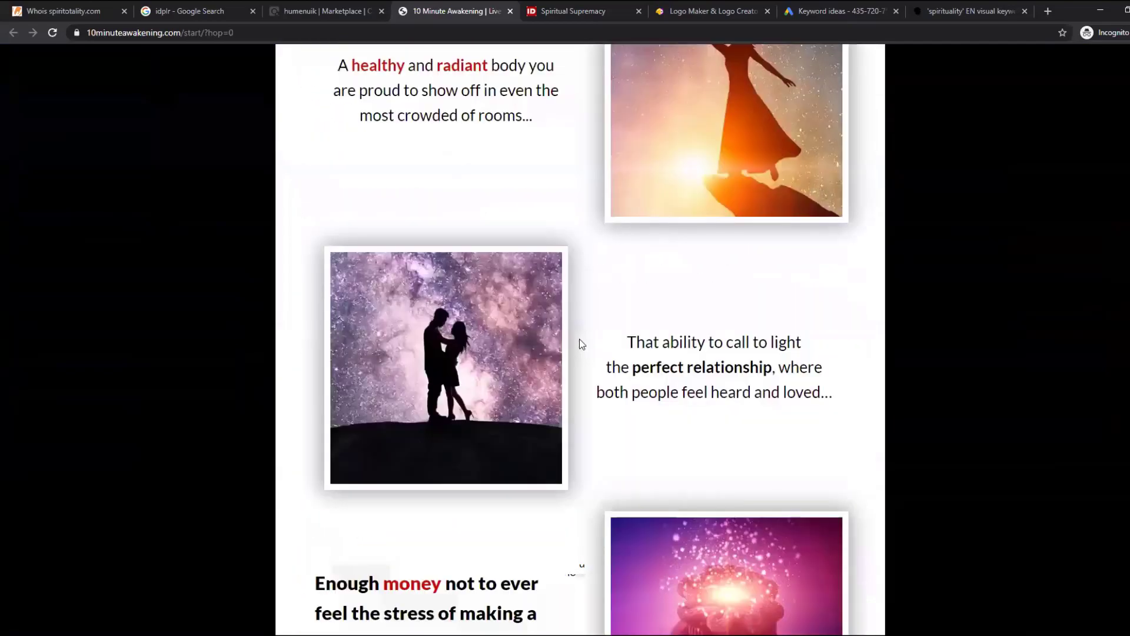
pyautogui.scroll(-17, 583, 353)
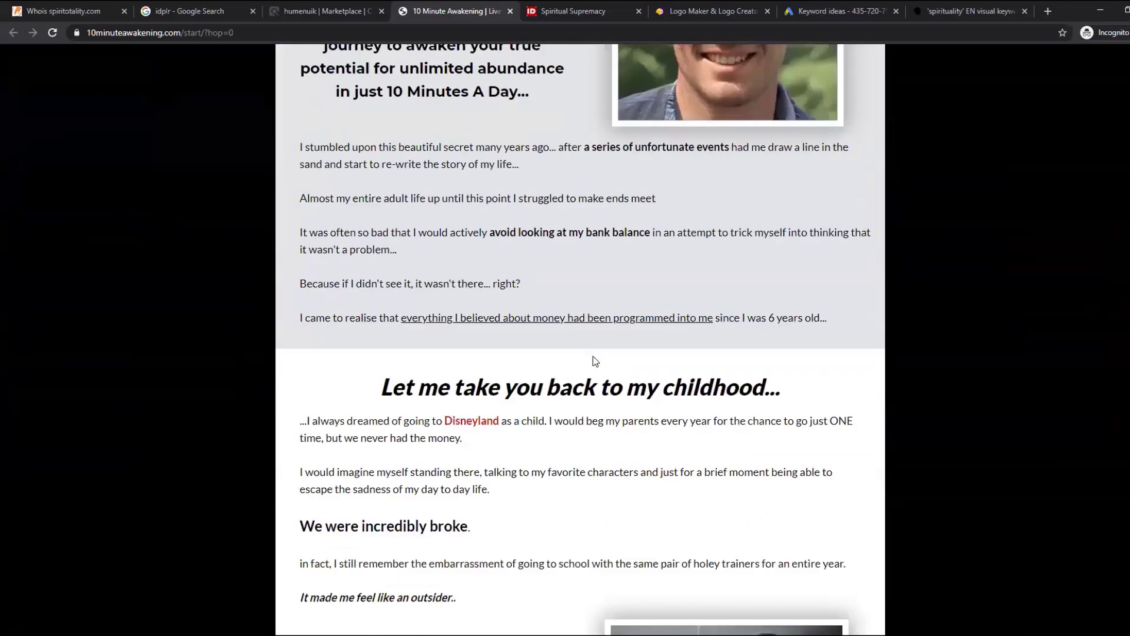
pyautogui.scroll(-20, 592, 356)
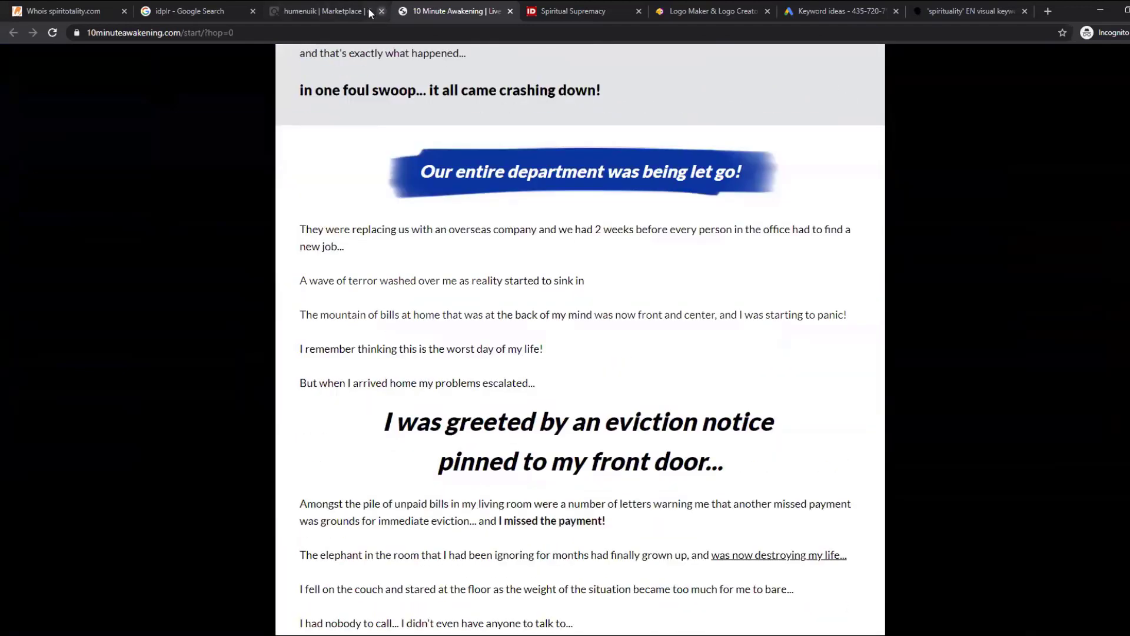
# Return to the ClickBank marketplace and open the promotion option for the 10 Minute Awakening offer
pyautogui.click(370, 13)
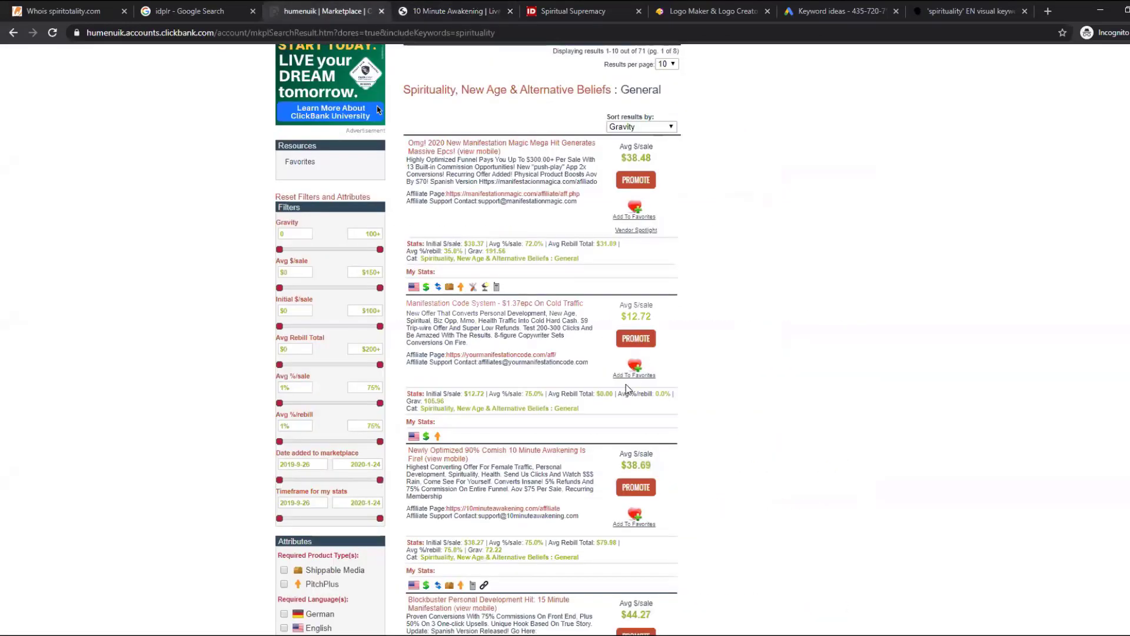
pyautogui.click(633, 489)
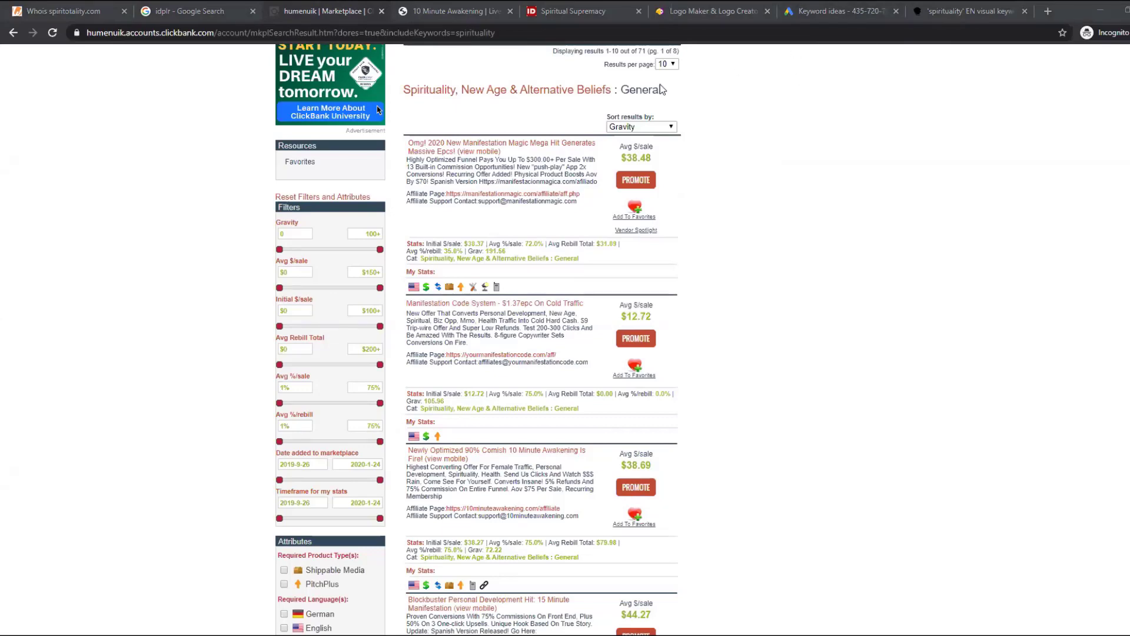
# Recheck the Spirituality keyword ideas in Google Ads and review the Spiritual Supremacy eBook page on IDPLR
pyautogui.click(824, 11)
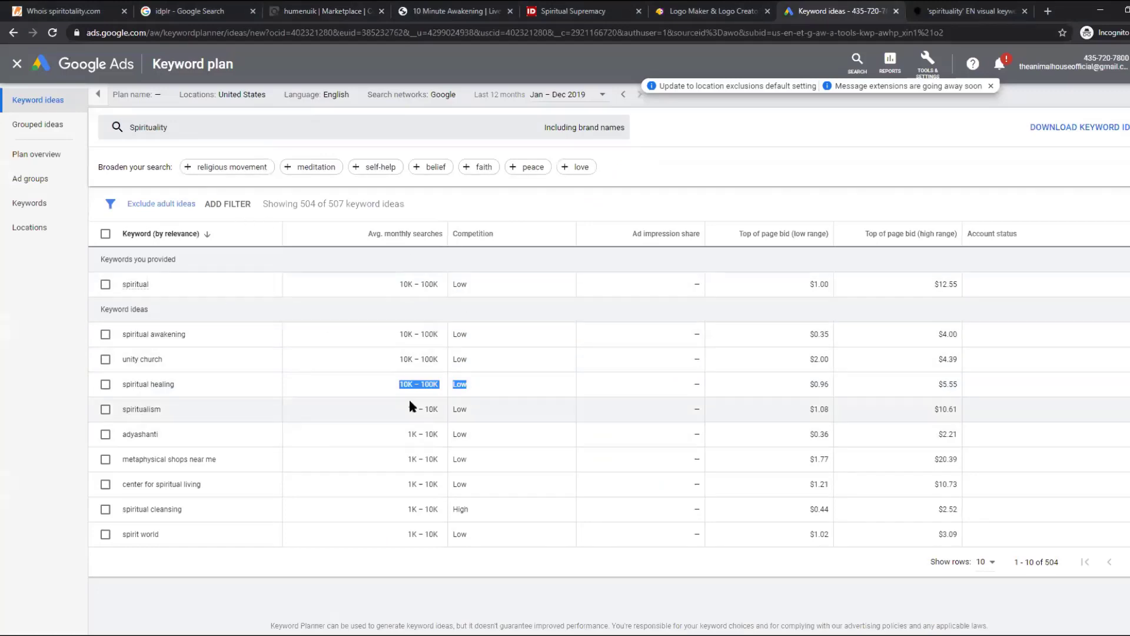
pyautogui.click(476, 395)
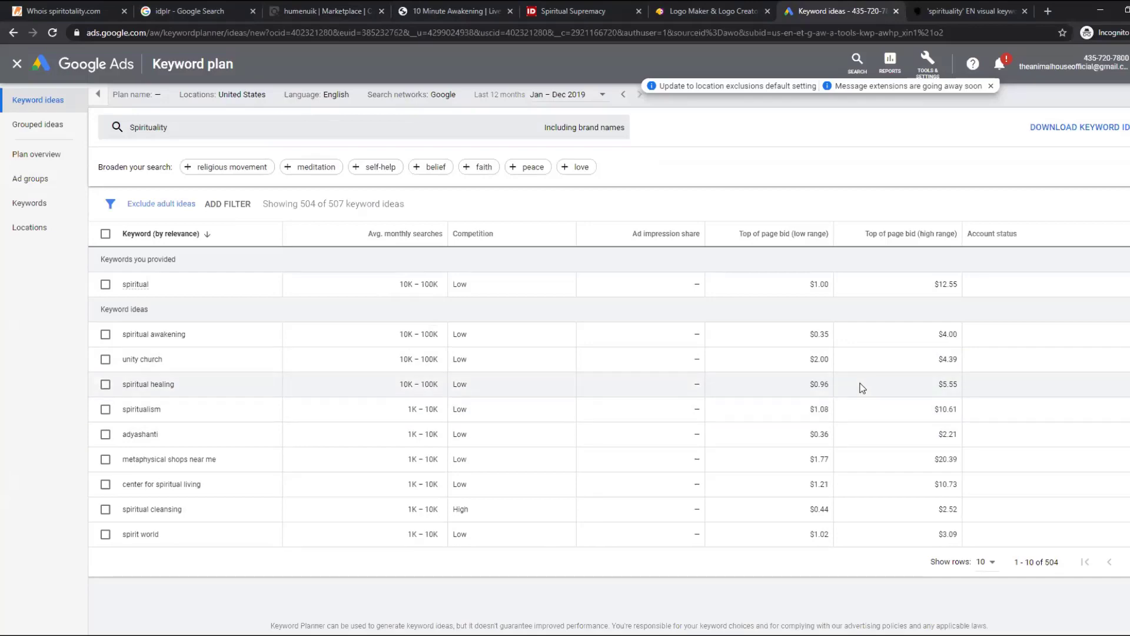
pyautogui.click(580, 8)
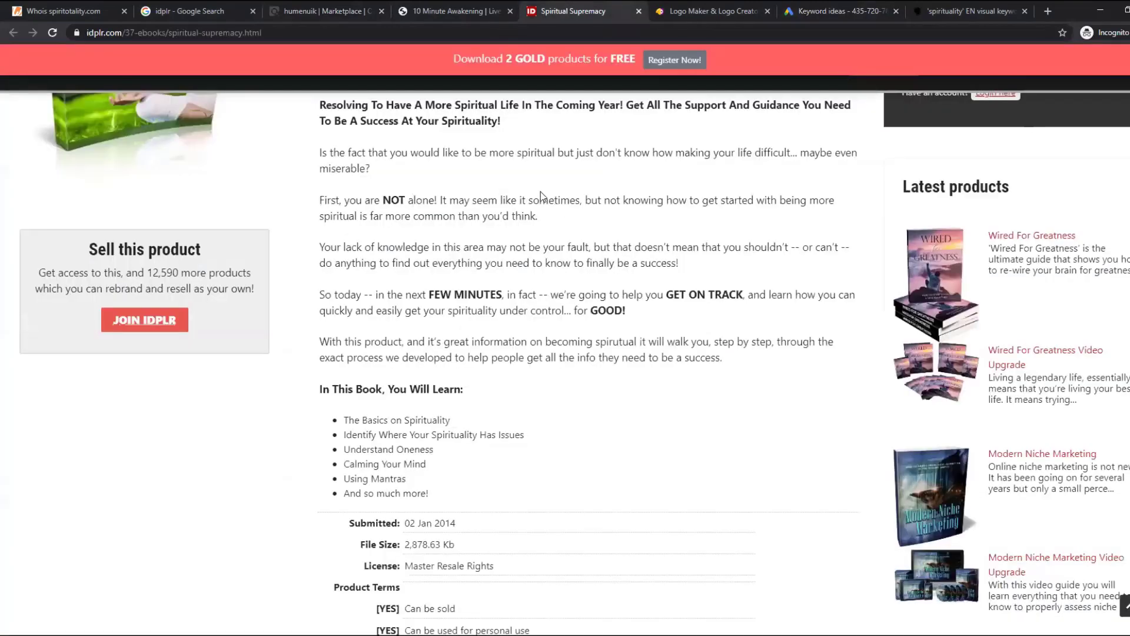
pyautogui.scroll(4, 440, 312)
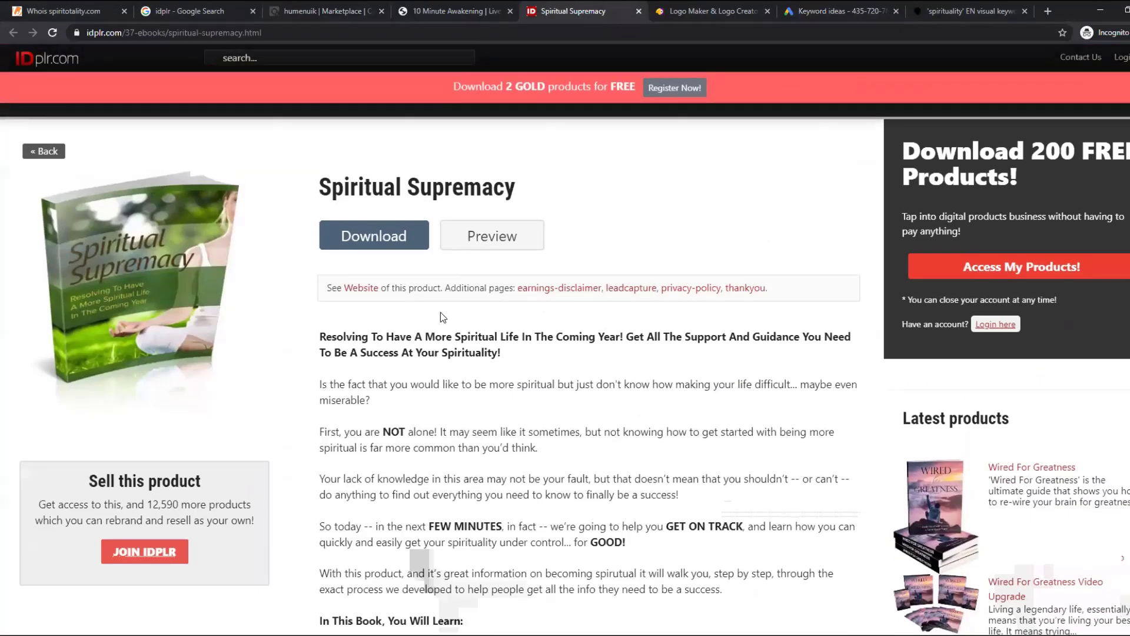
pyautogui.scroll(-3, 432, 309)
pyautogui.scroll(3, 164, 189)
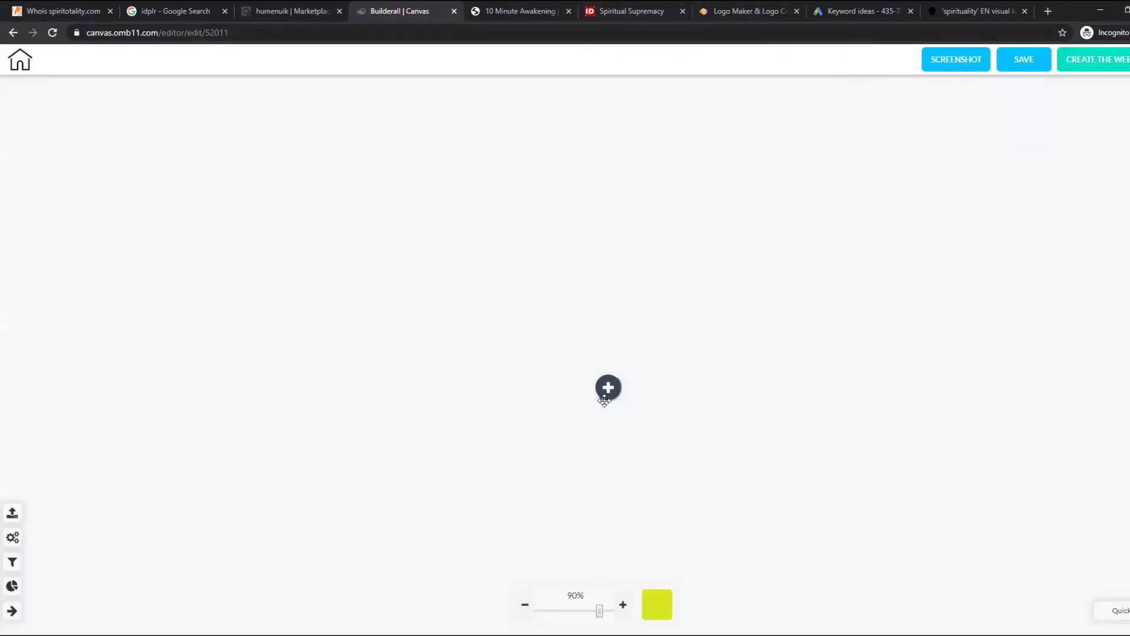
# Open canva.com in a new browser tab
pyautogui.hotkey('ctrl', 't')
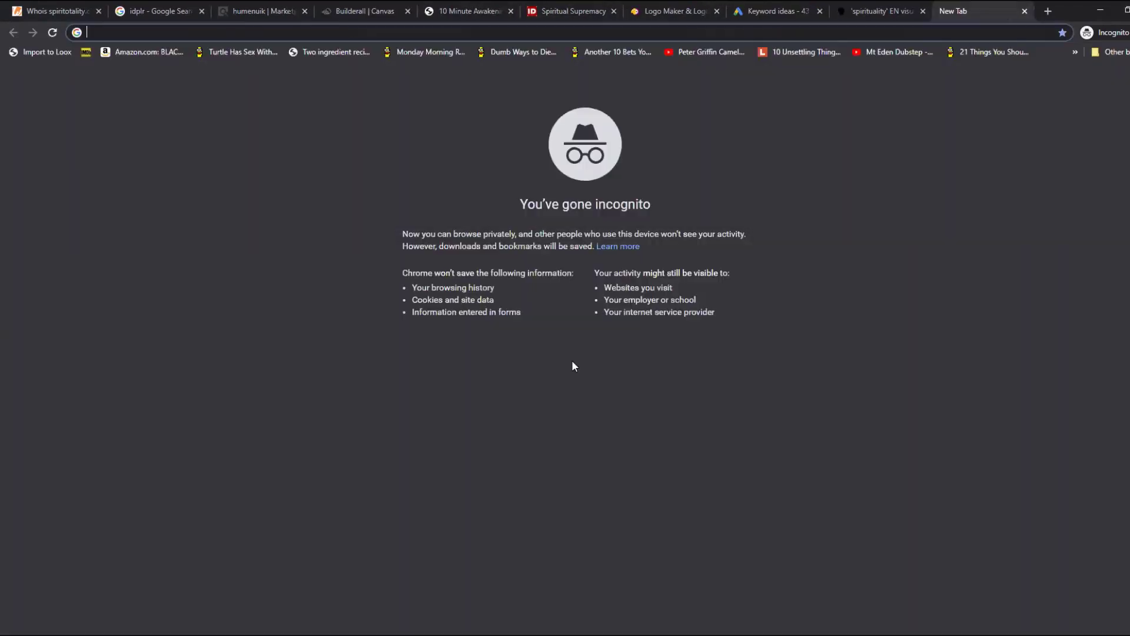
pyautogui.write('canva.com')
pyautogui.press('Return')
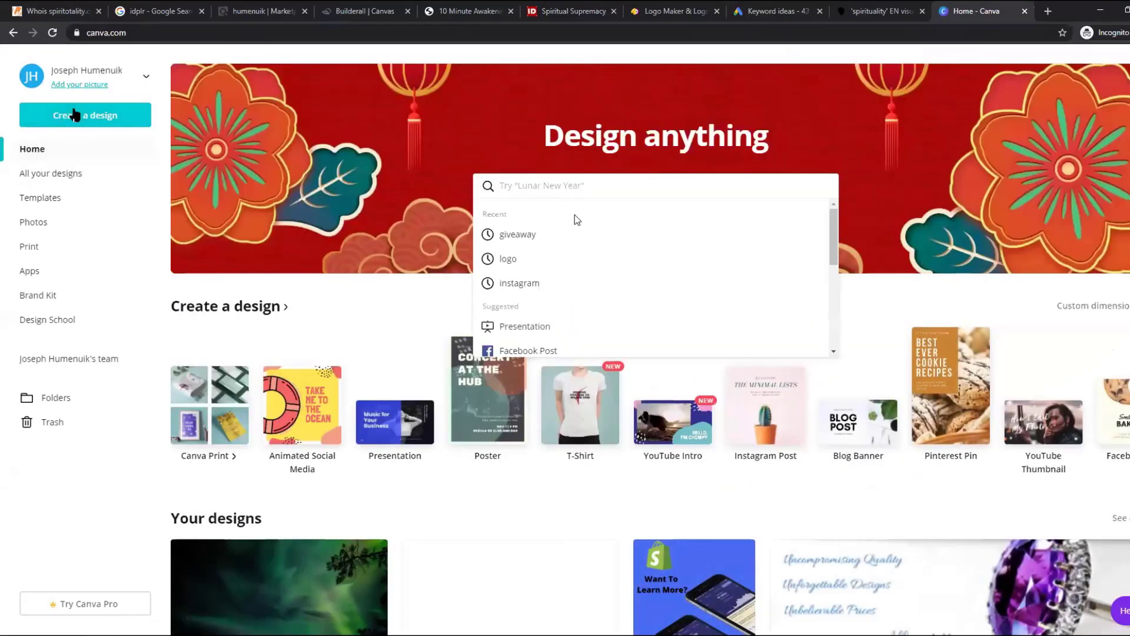
# Create a new blank design of the Logo type in Canva
pyautogui.click(75, 115)
pyautogui.write('lgo')
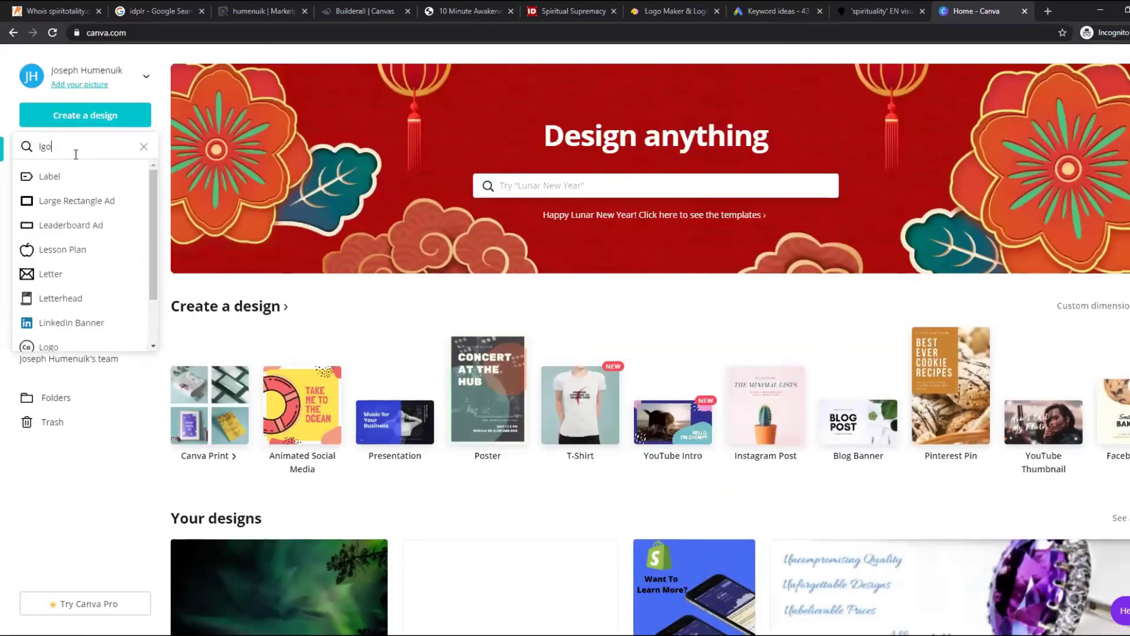
pyautogui.press('BackSpace')
pyautogui.press('BackSpace')
pyautogui.write('ogo')
pyautogui.press('Return')
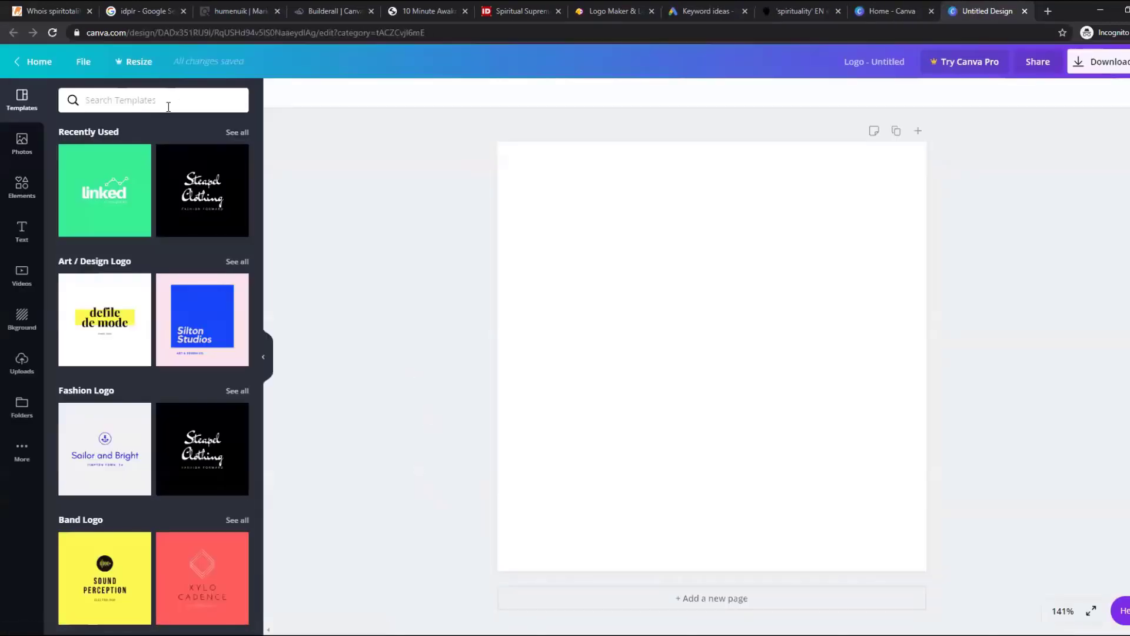
# Search the logo templates for "spirituality" and for "spirit", and clear the search
pyautogui.write('spirituality')
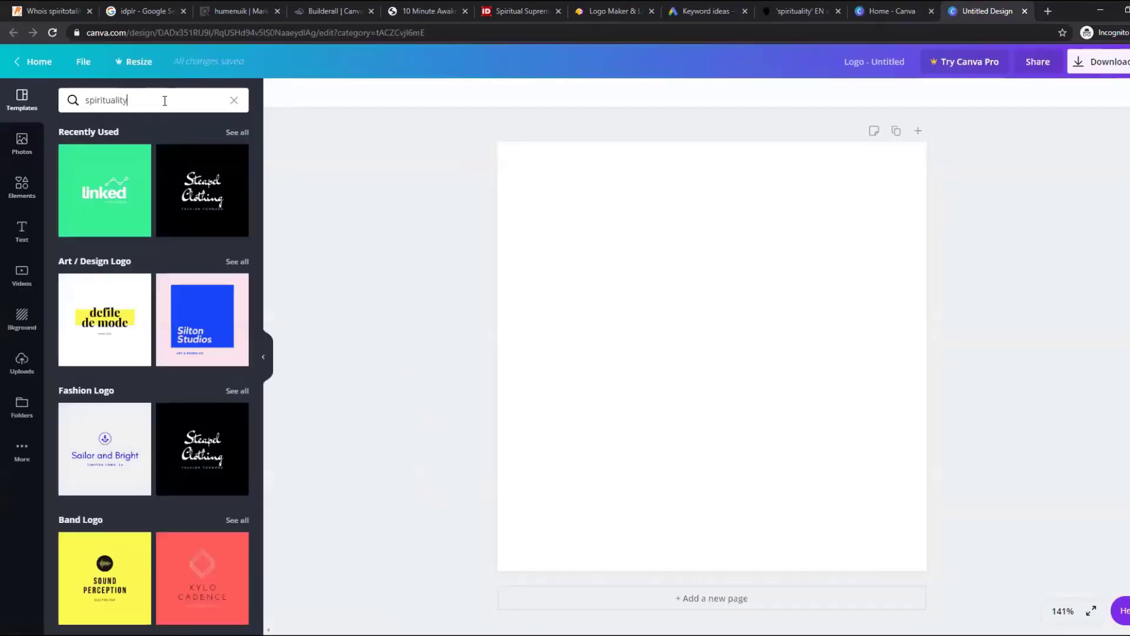
pyautogui.press('Return')
pyautogui.click(147, 99)
pyautogui.doubleClick(127, 95)
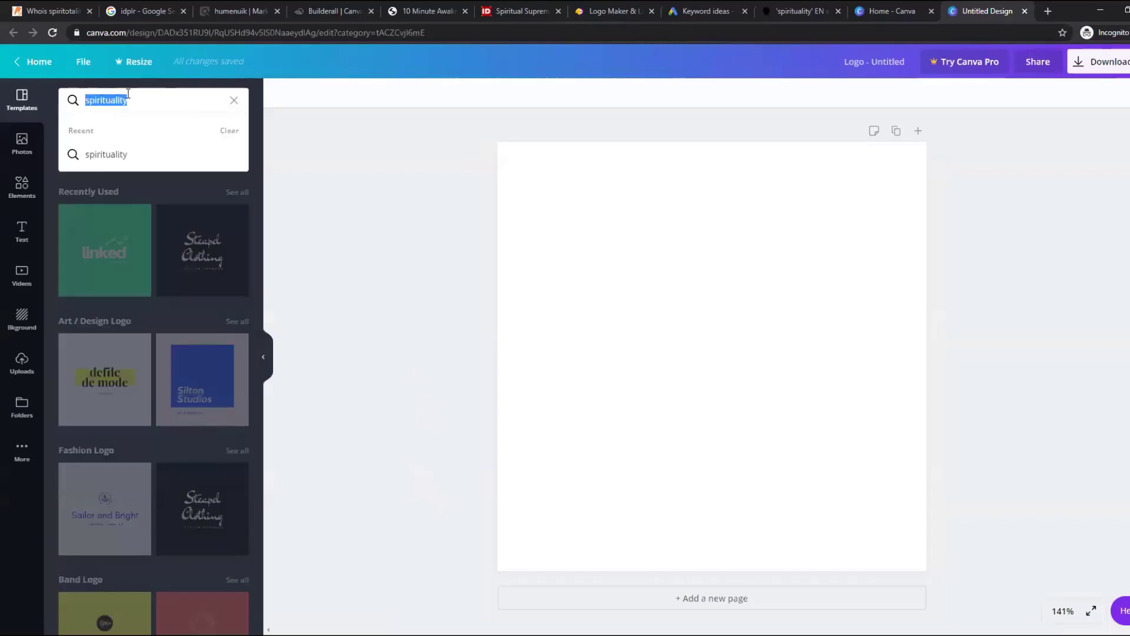
pyautogui.write('spirit')
pyautogui.press('Return')
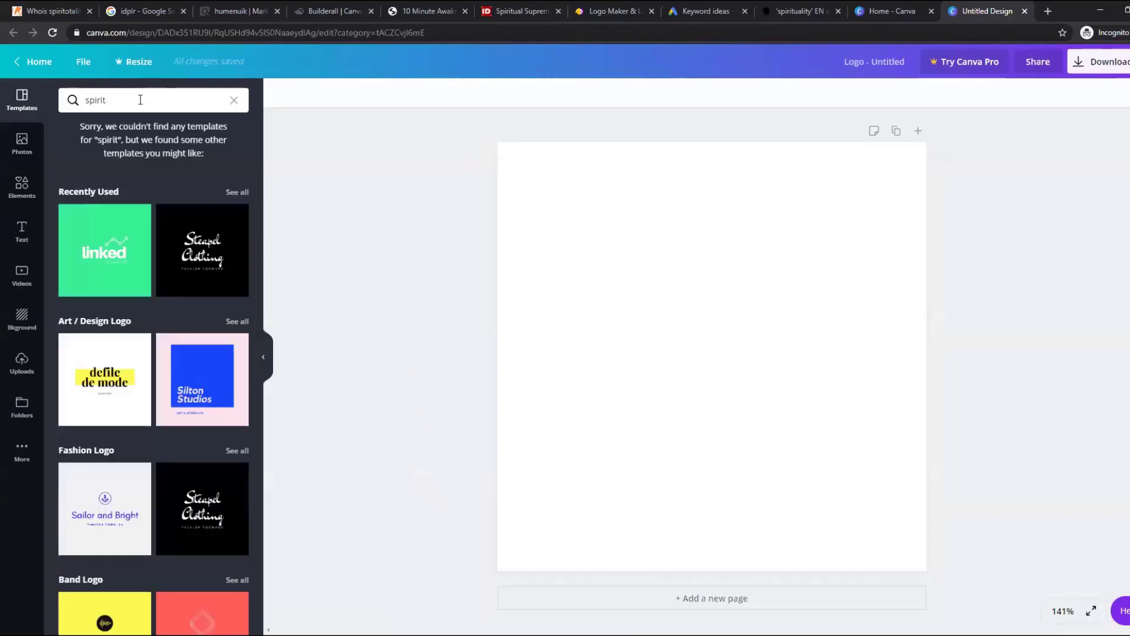
pyautogui.doubleClick(140, 100)
pyautogui.press('BackSpace')
# Search the photo library for "spirituality" and browse the images for one suited to the logo
pyautogui.click(21, 143)
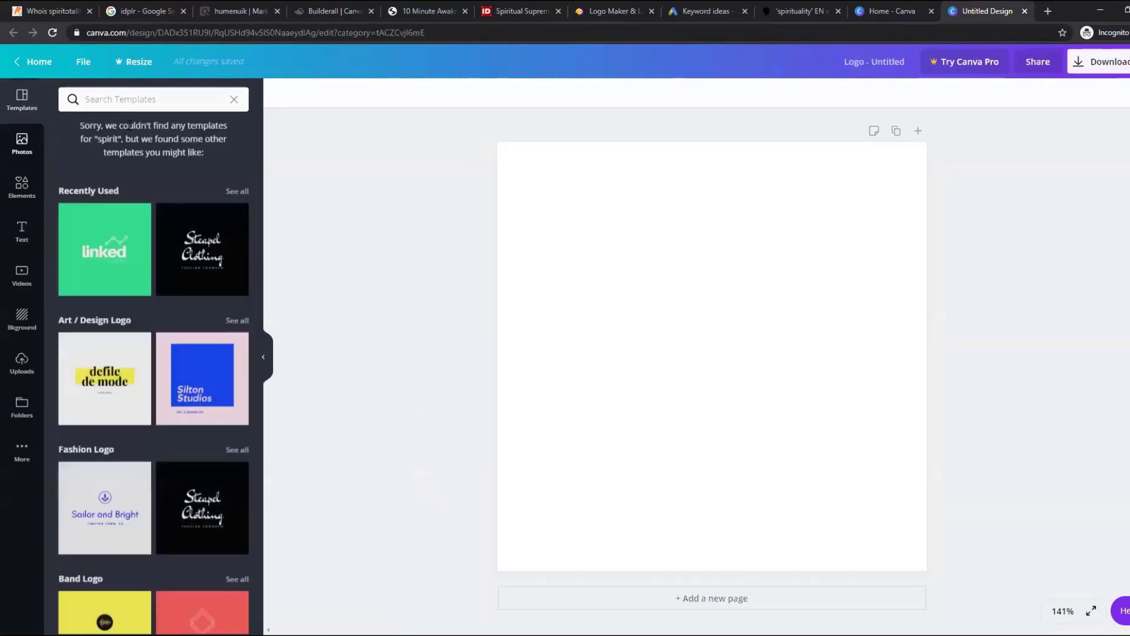
pyautogui.click(125, 100)
pyautogui.write('spirituality')
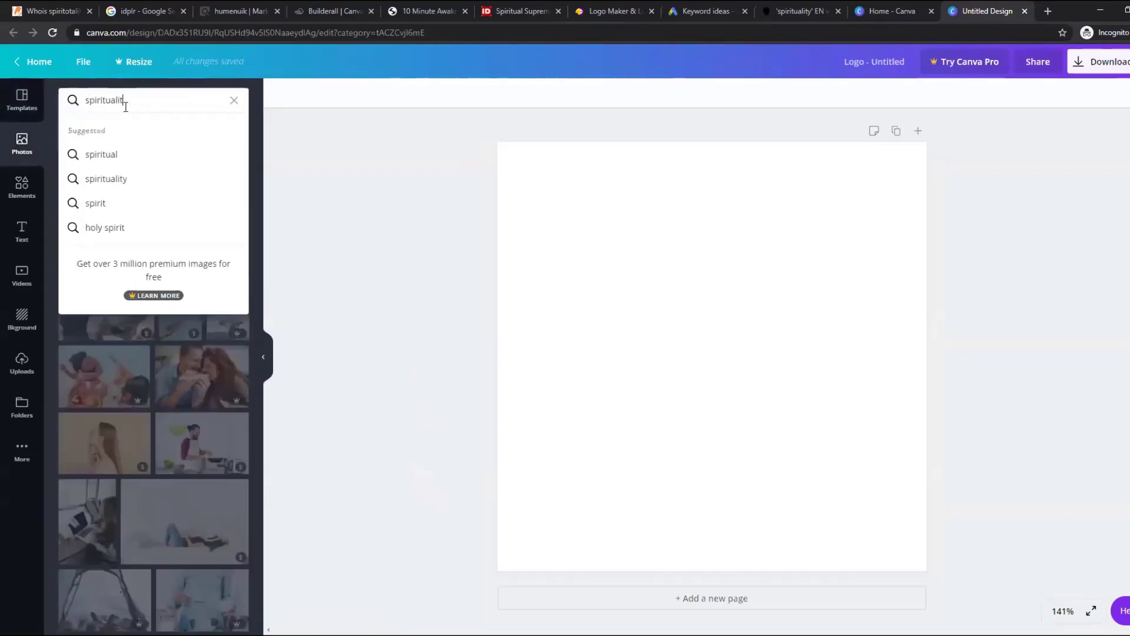
pyautogui.press('Return')
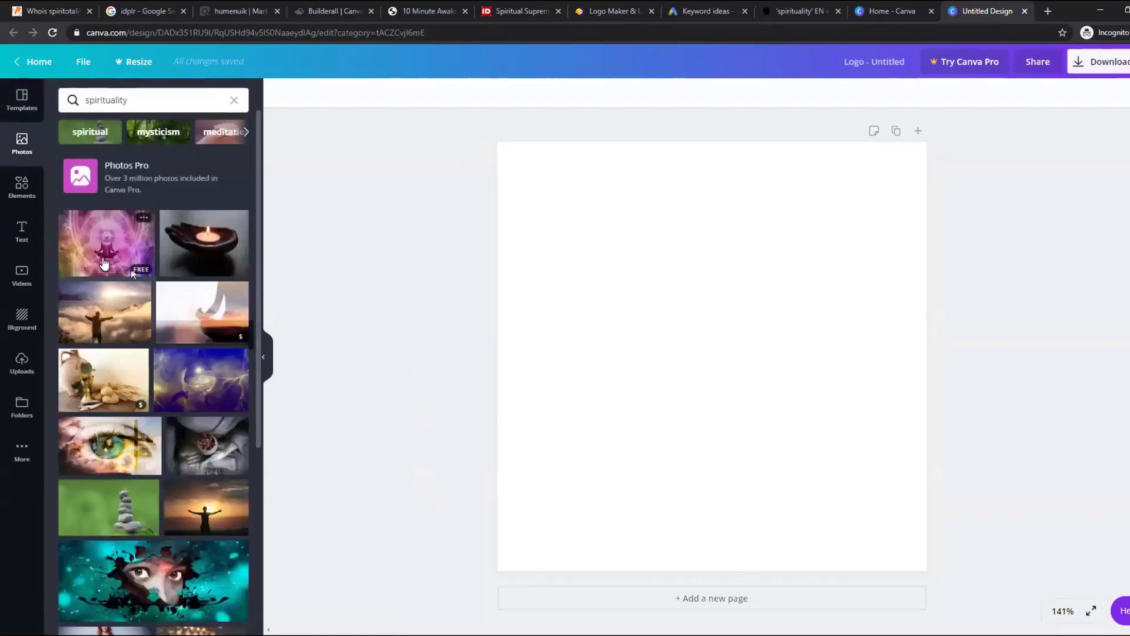
pyautogui.scroll(-1, 103, 262)
pyautogui.scroll(-10, 103, 262)
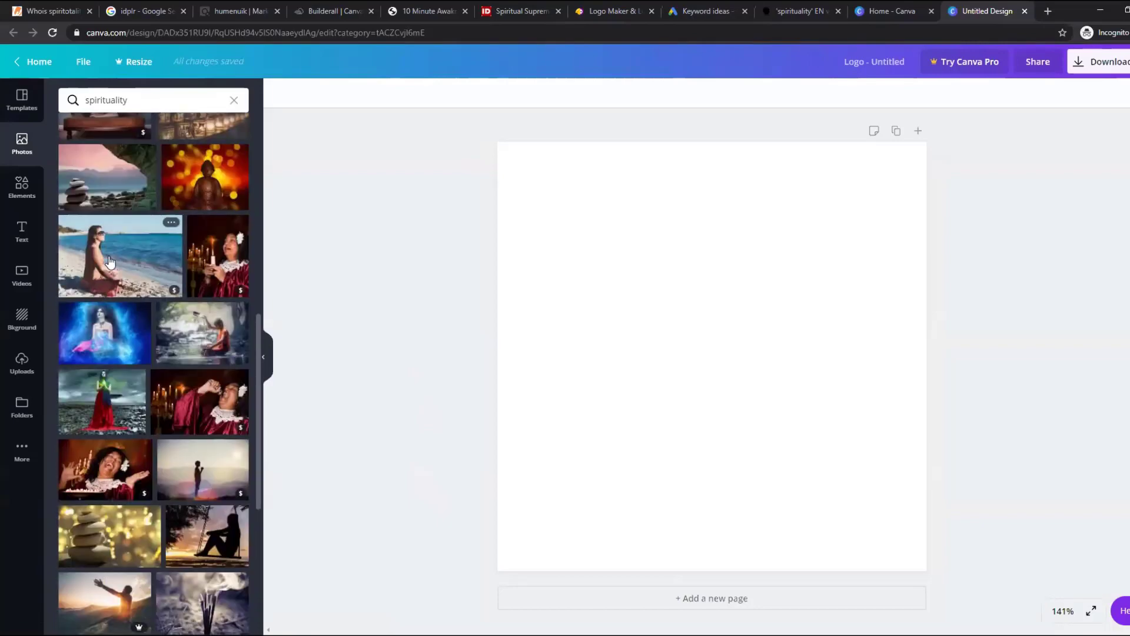
pyautogui.scroll(-10, 108, 260)
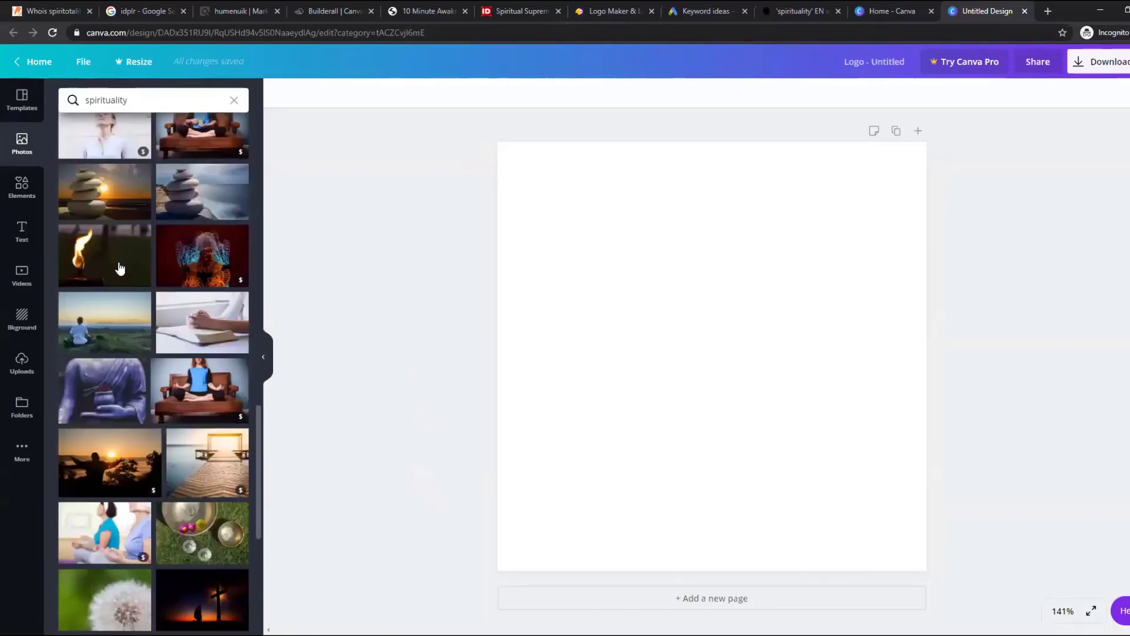
# Add the glowing gold geometric hexagon photo to the logo canvas and enlarge it to 450 × 450 toward the canvas's upper-left corner
pyautogui.scroll(-10, 119, 267)
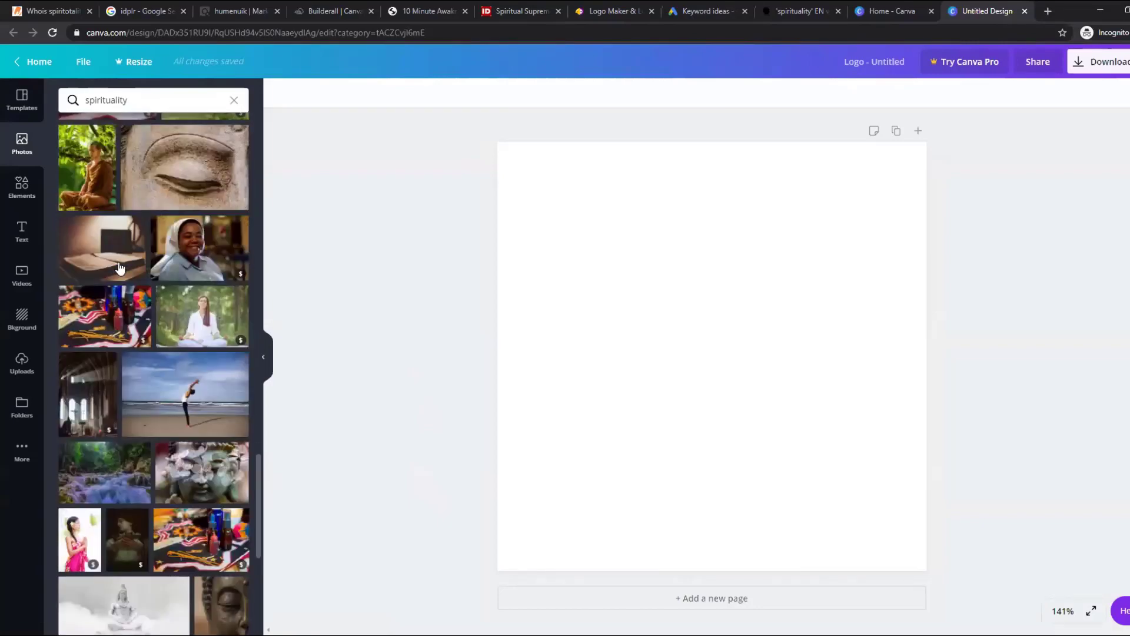
pyautogui.scroll(-5, 120, 268)
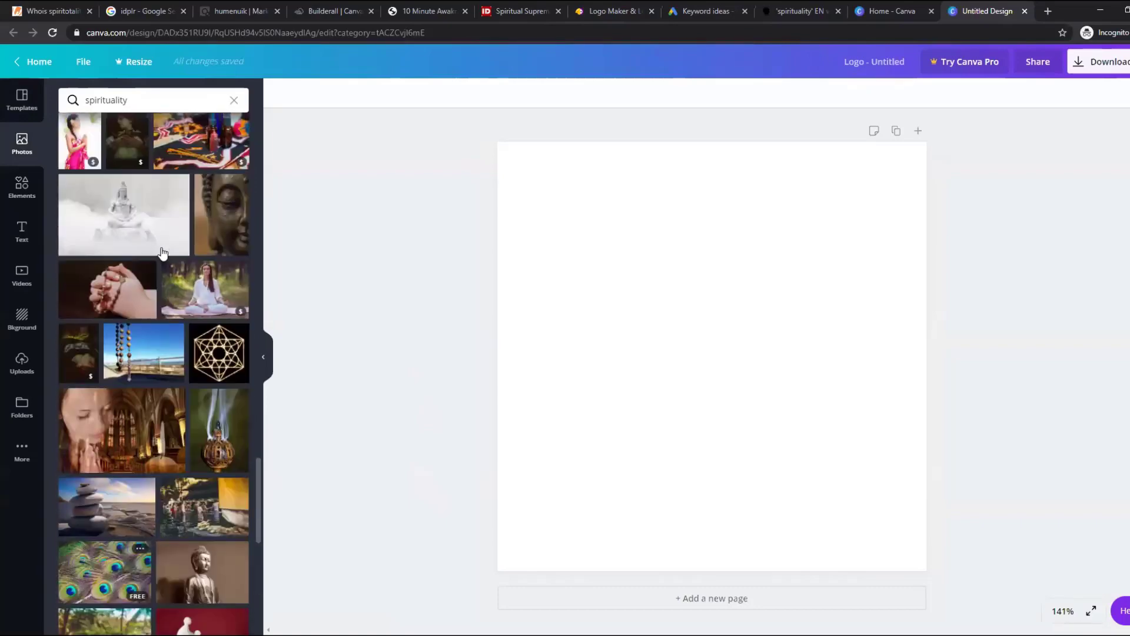
pyautogui.click(216, 360)
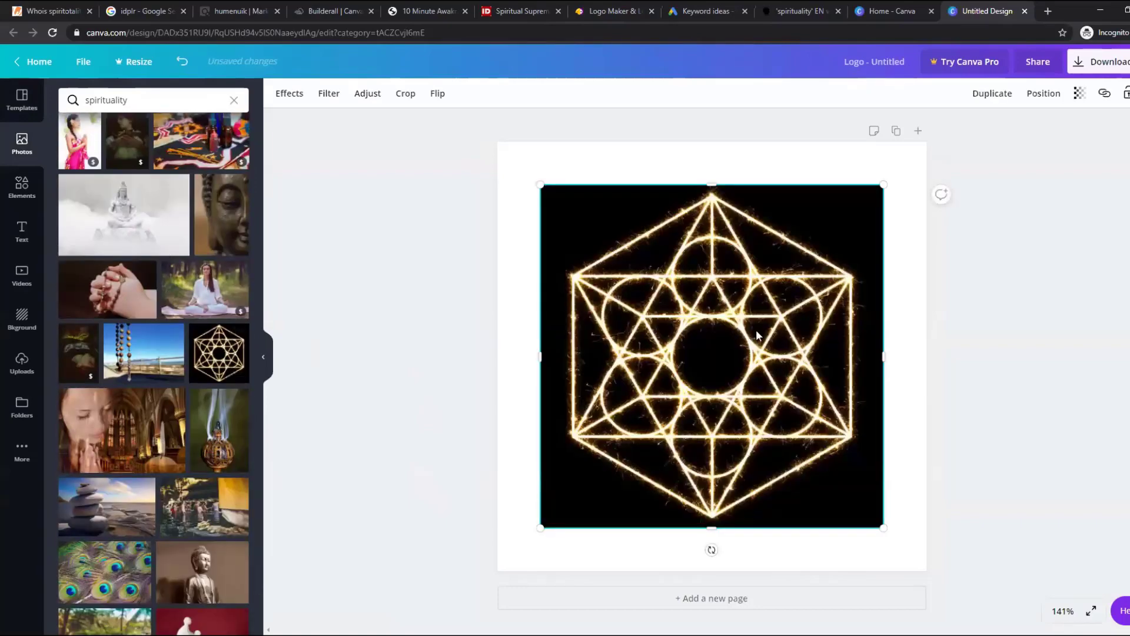
pyautogui.moveTo(542, 183); pyautogui.dragTo(498, 143)
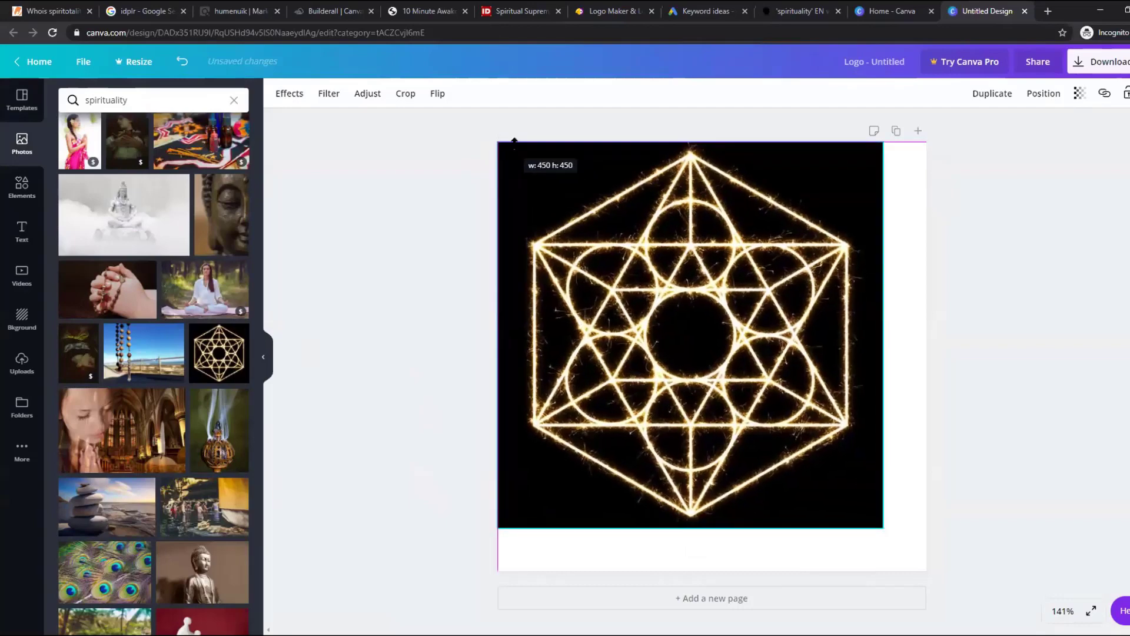
pyautogui.moveTo(901, 549); pyautogui.dragTo(944, 591)
pyautogui.moveTo(712, 571)
pyautogui.mouseDown()
pyautogui.moveTo(712, 542)
pyautogui.moveTo(712, 589)
pyautogui.mouseUp()
pyautogui.hotkey('ctrl', 'z')
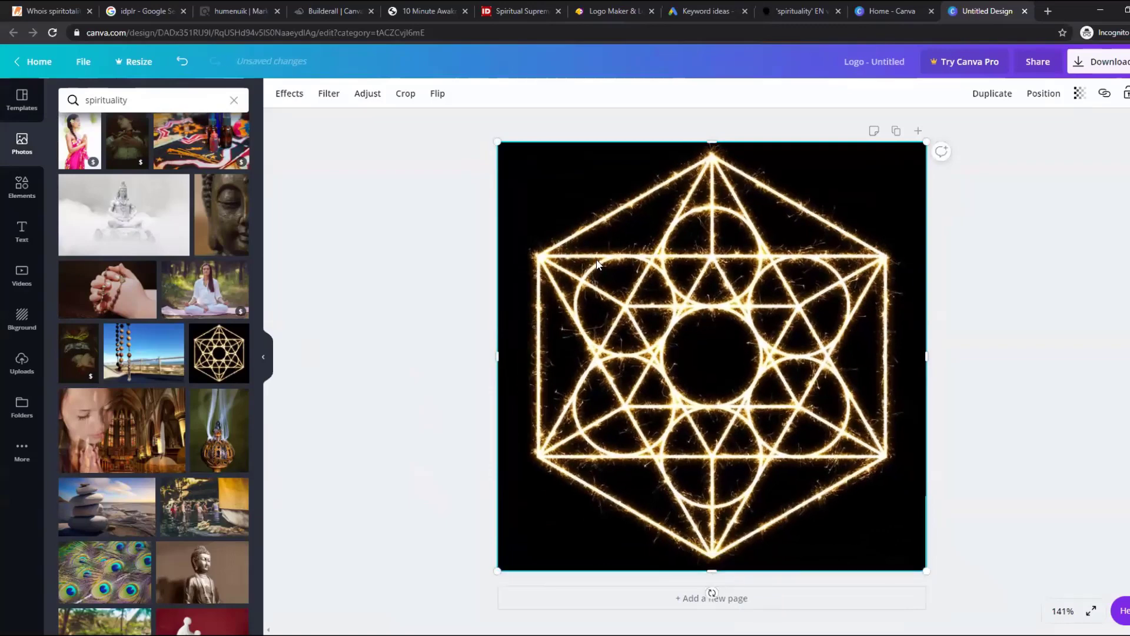
pyautogui.hotkey('ctrl', 'z')
# Center the gold hexagon photo horizontally along the canvas's upper edge
pyautogui.moveTo(719, 284); pyautogui.dragTo(739, 284)
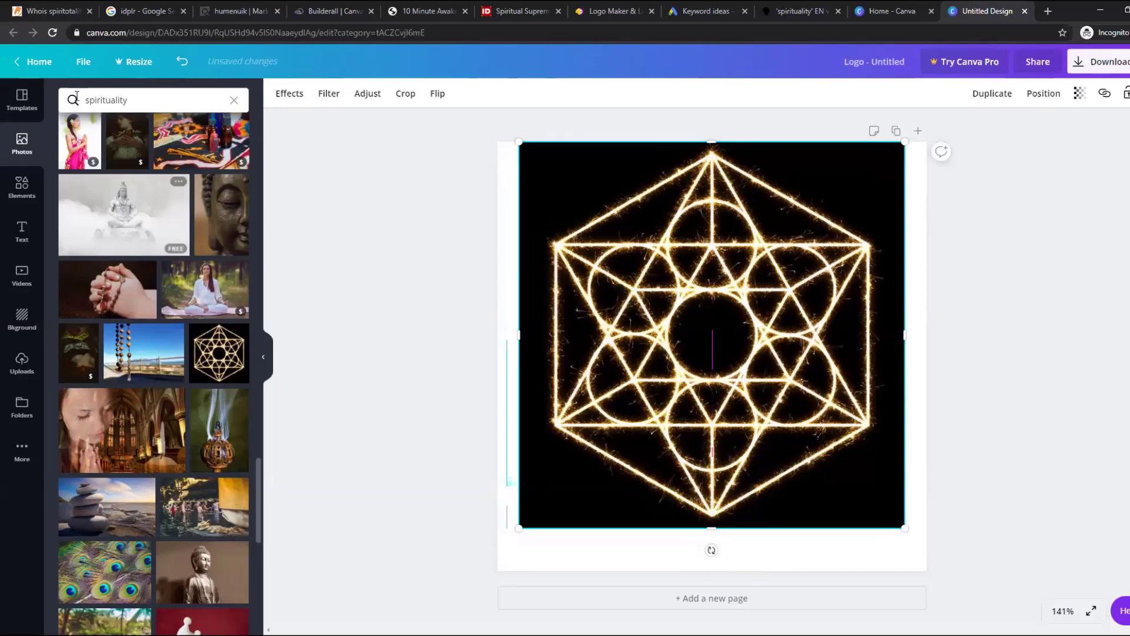
# Browse further through the "spirituality" photos for other images that could suit the logo
pyautogui.scroll(-5, 107, 492)
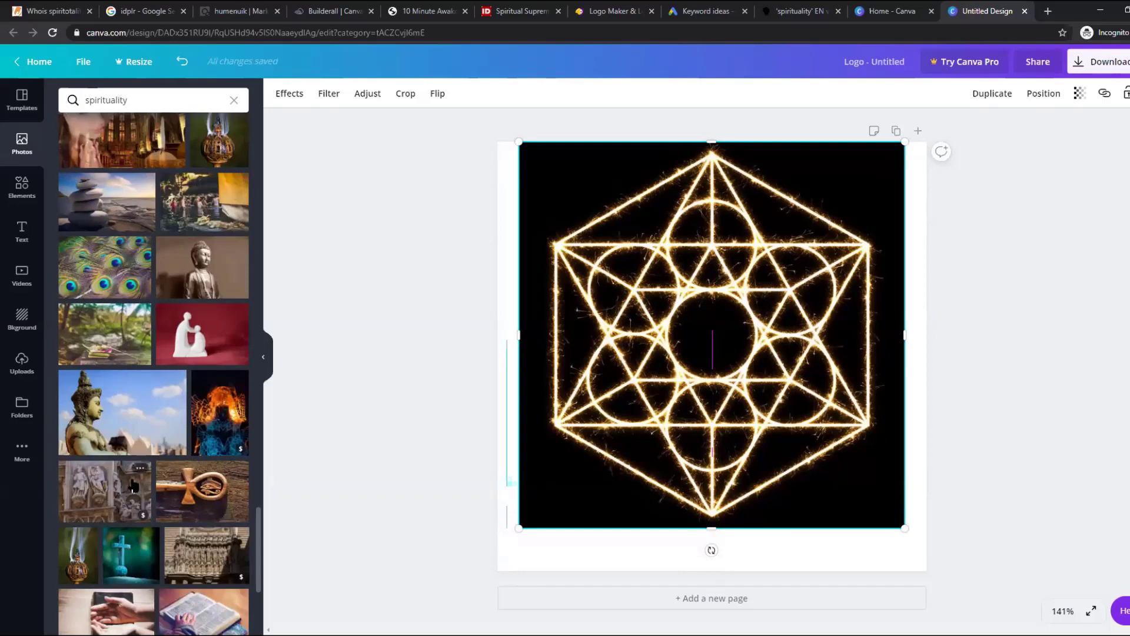
pyautogui.scroll(-8, 107, 492)
pyautogui.scroll(-10, 166, 369)
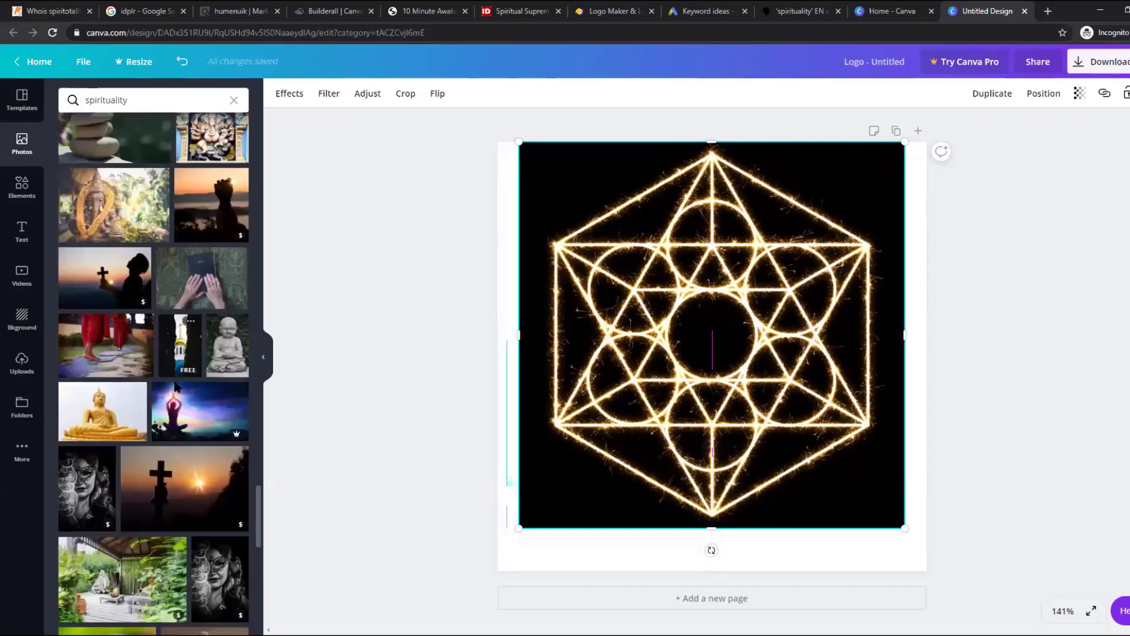
pyautogui.scroll(-10, 176, 387)
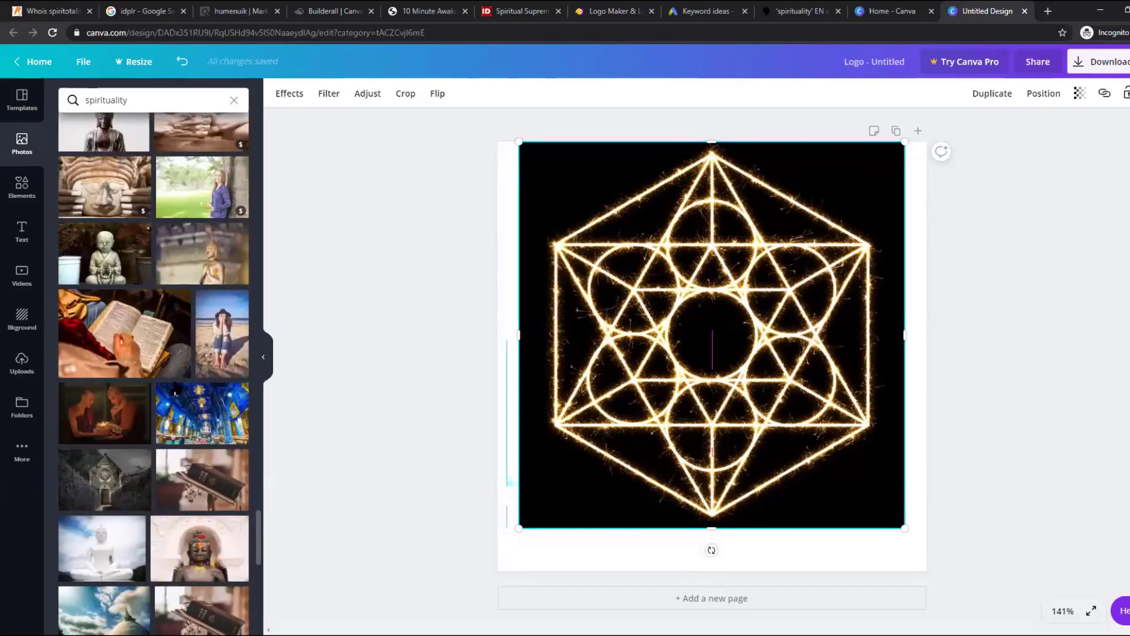
pyautogui.scroll(-10, 177, 388)
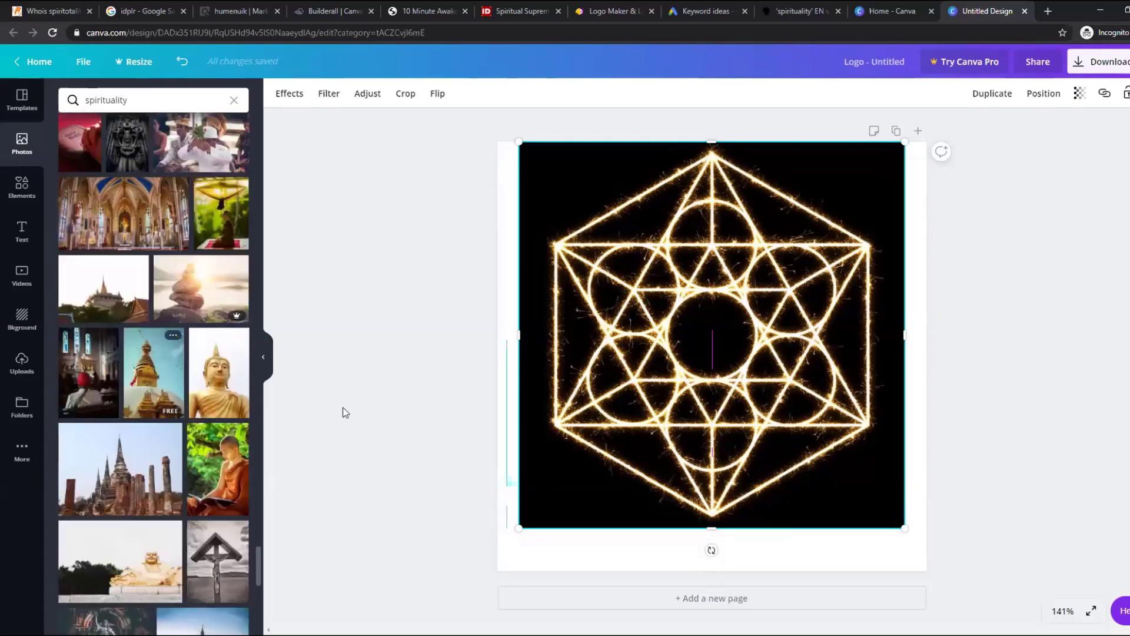
pyautogui.scroll(-5, 168, 236)
pyautogui.scroll(10, 168, 205)
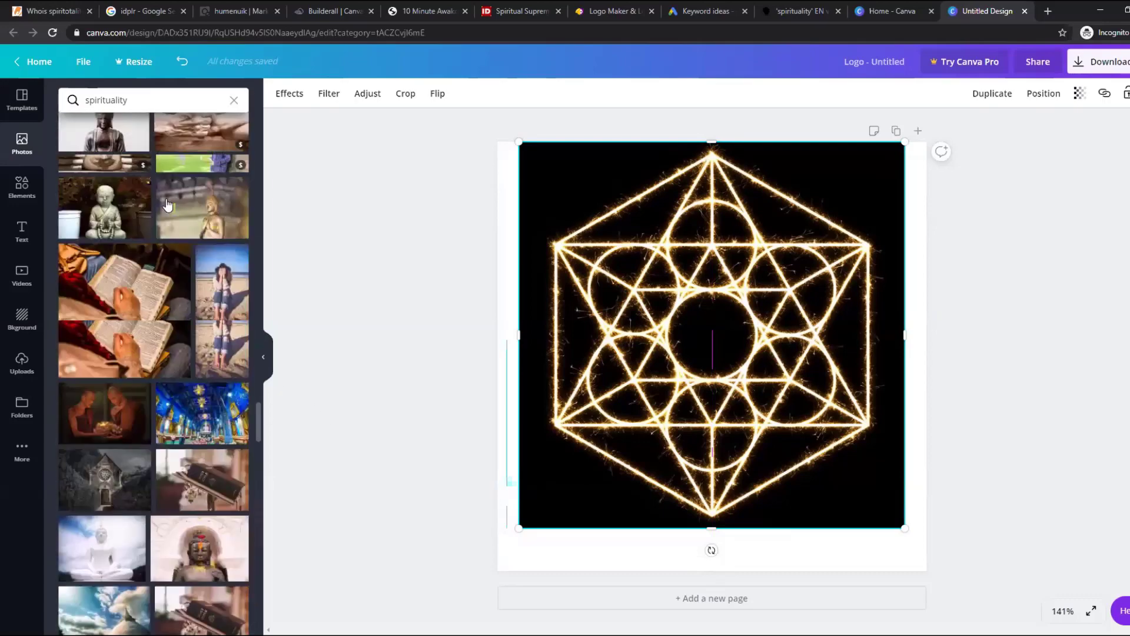
pyautogui.scroll(10, 167, 204)
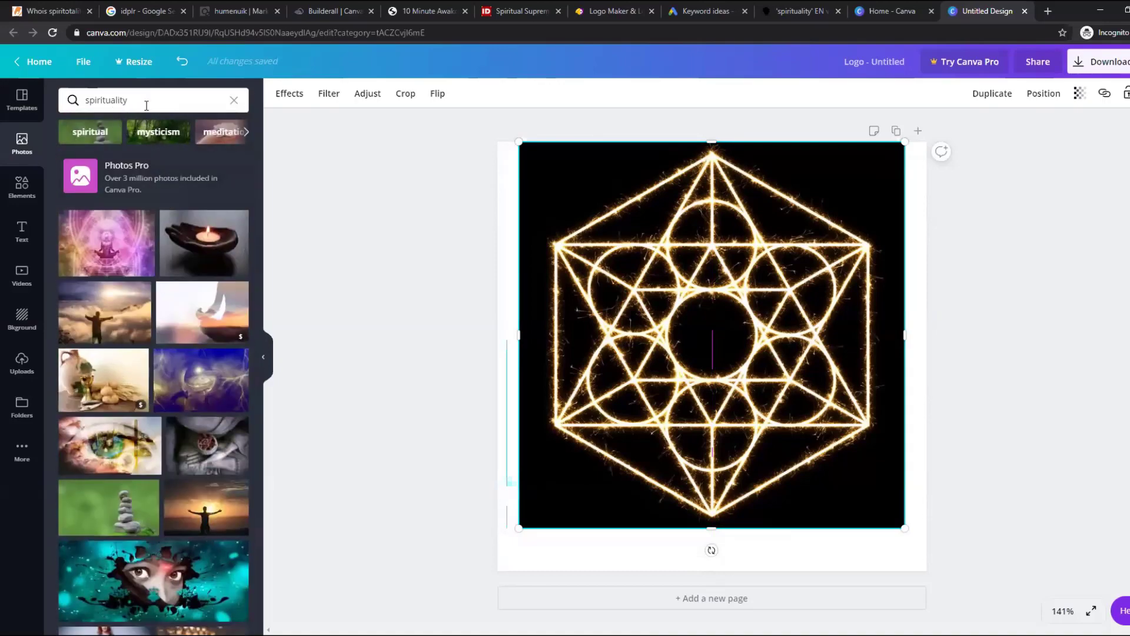
pyautogui.doubleClick(122, 100)
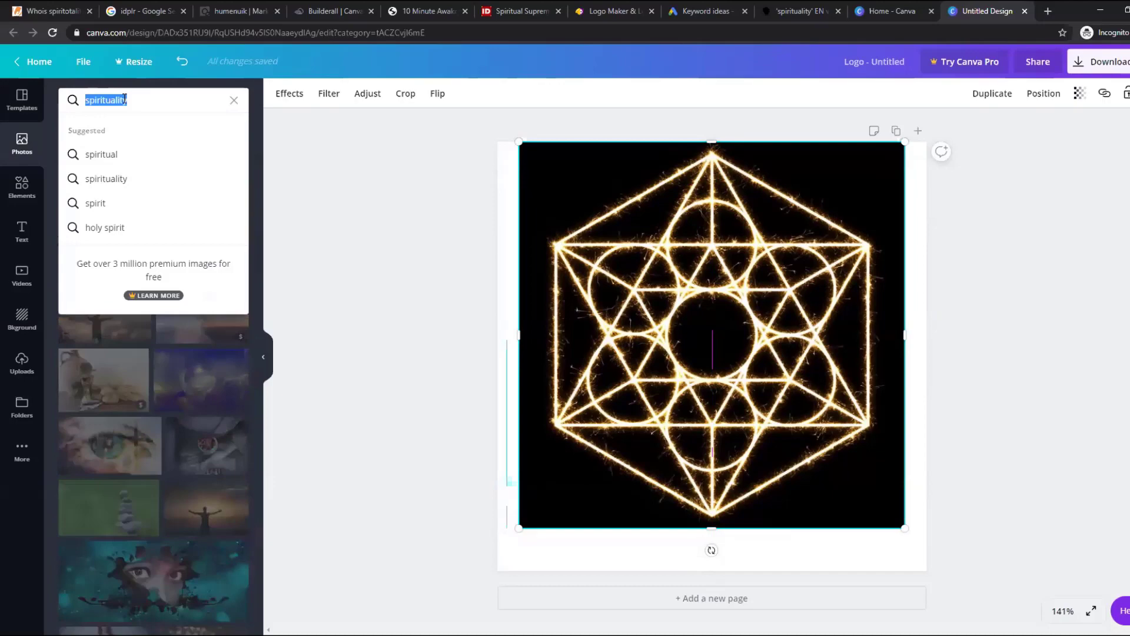
# Search the templates from the Canva home page for "spirituality" and look through the designs for logo ideas
pyautogui.click(888, 10)
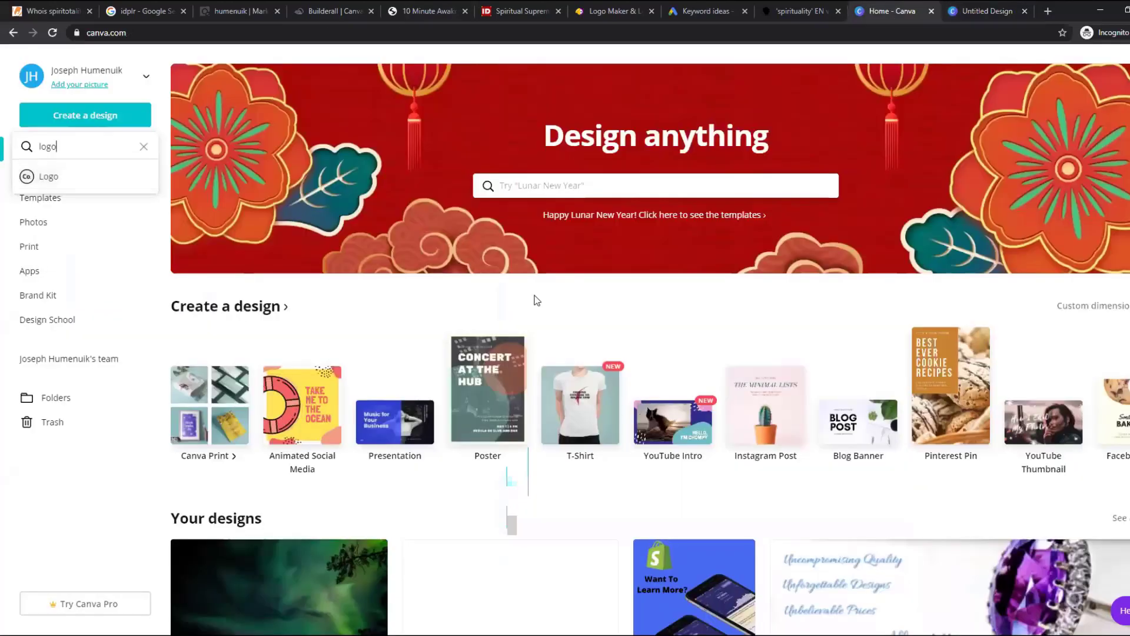
pyautogui.click(614, 184)
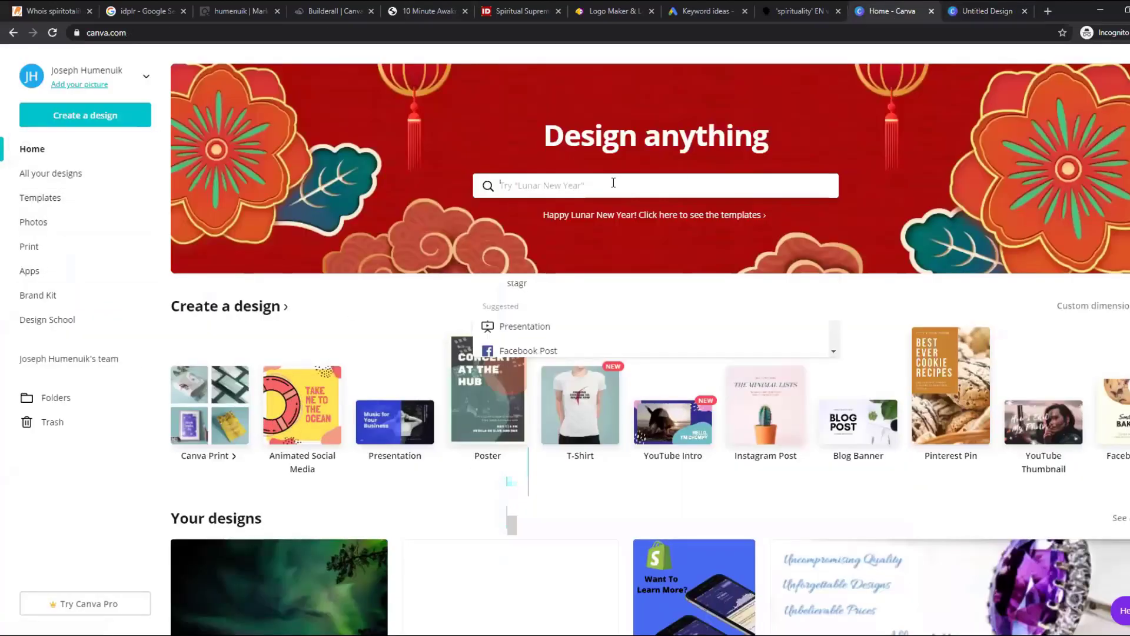
pyautogui.write('spirituality logo')
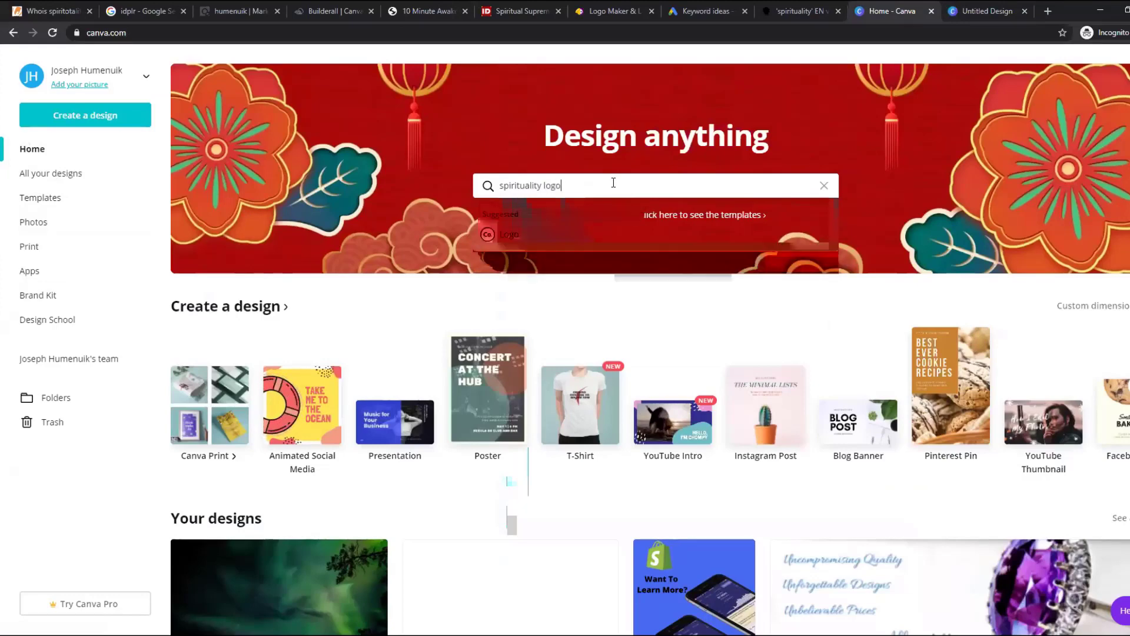
pyautogui.press('BackSpace')
pyautogui.press('BackSpace')
pyautogui.press('BackSpace')
pyautogui.press('BackSpace')
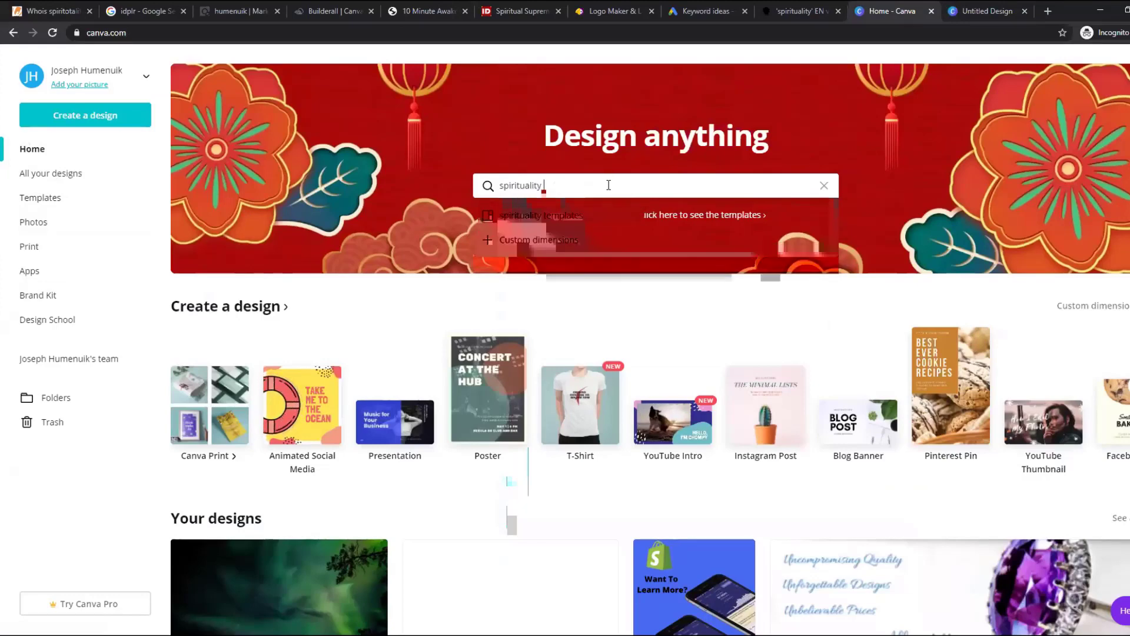
pyautogui.press('Return')
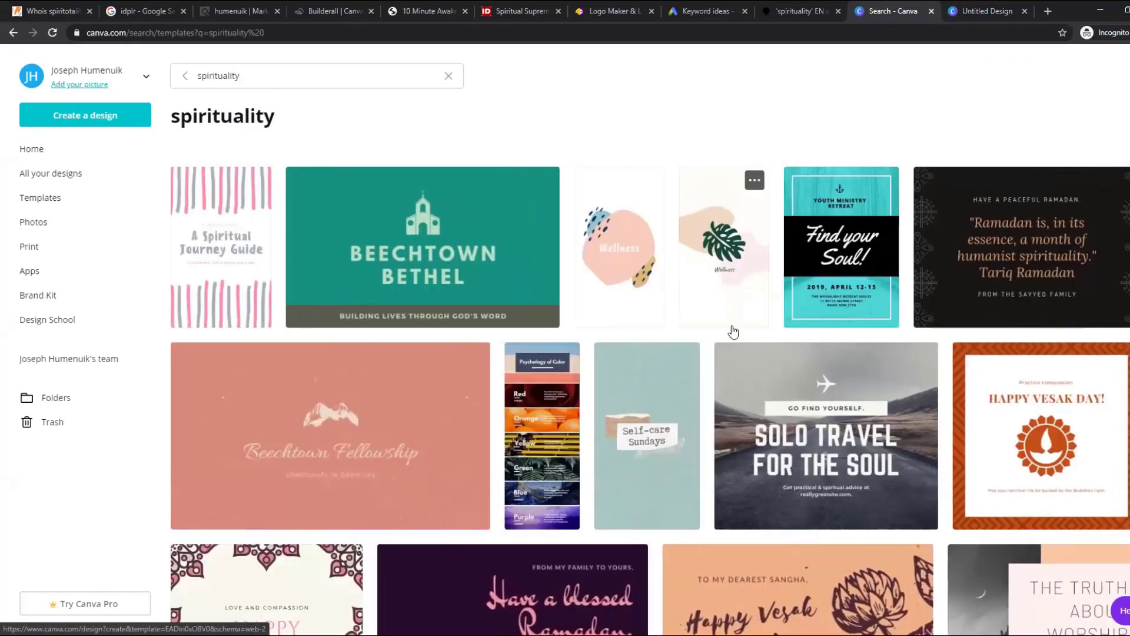
pyautogui.scroll(-9, 707, 412)
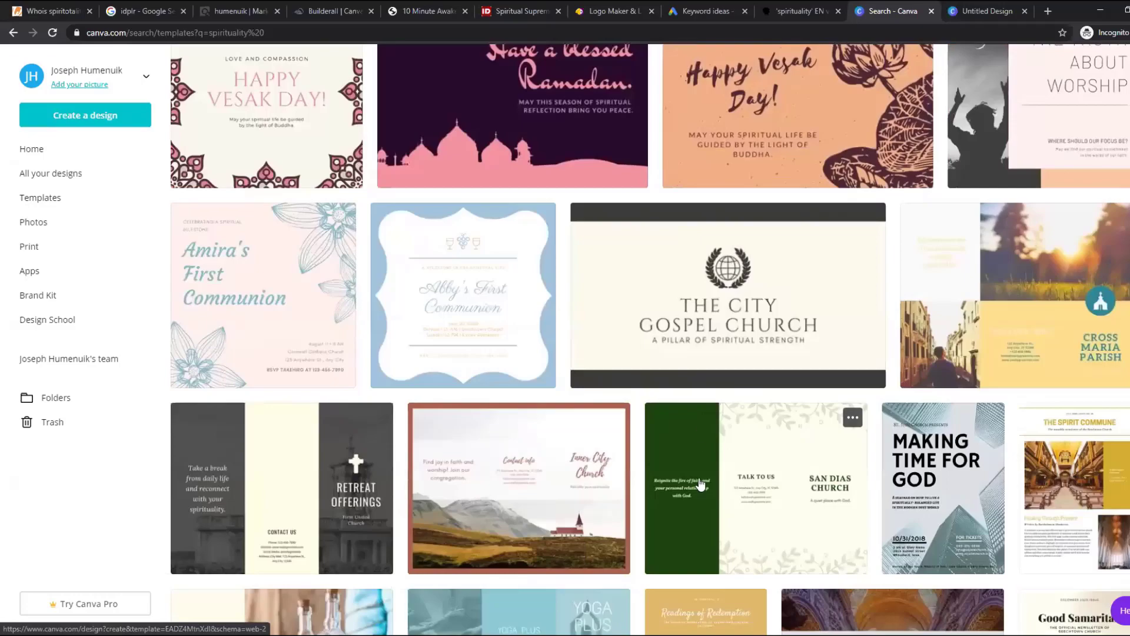
pyautogui.scroll(-10, 703, 486)
pyautogui.scroll(-14, 733, 518)
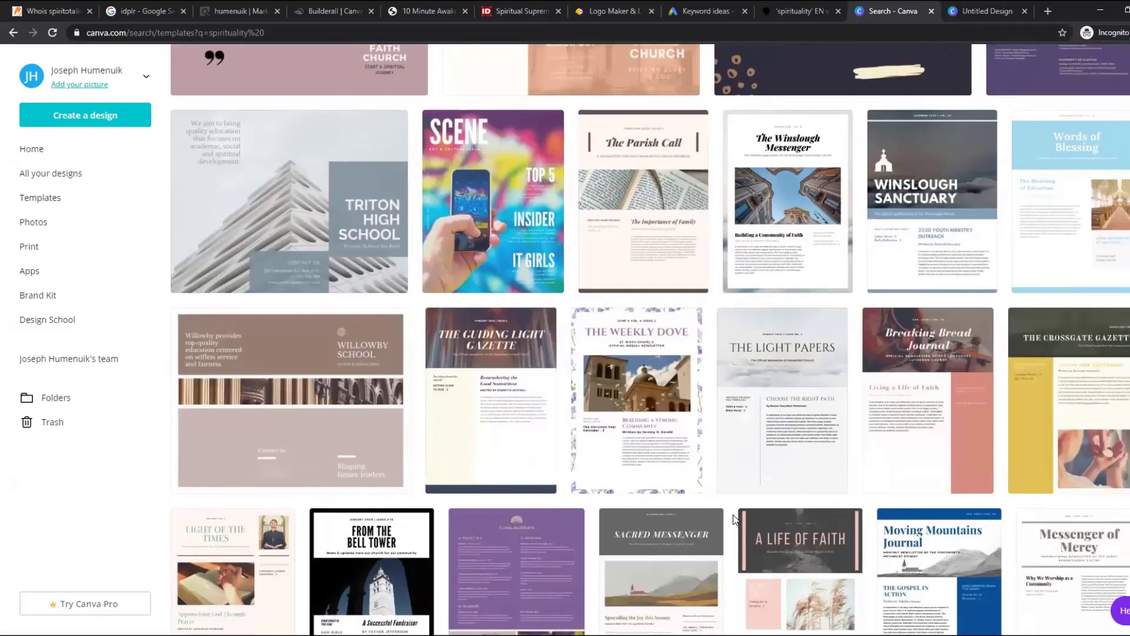
pyautogui.scroll(2, 771, 506)
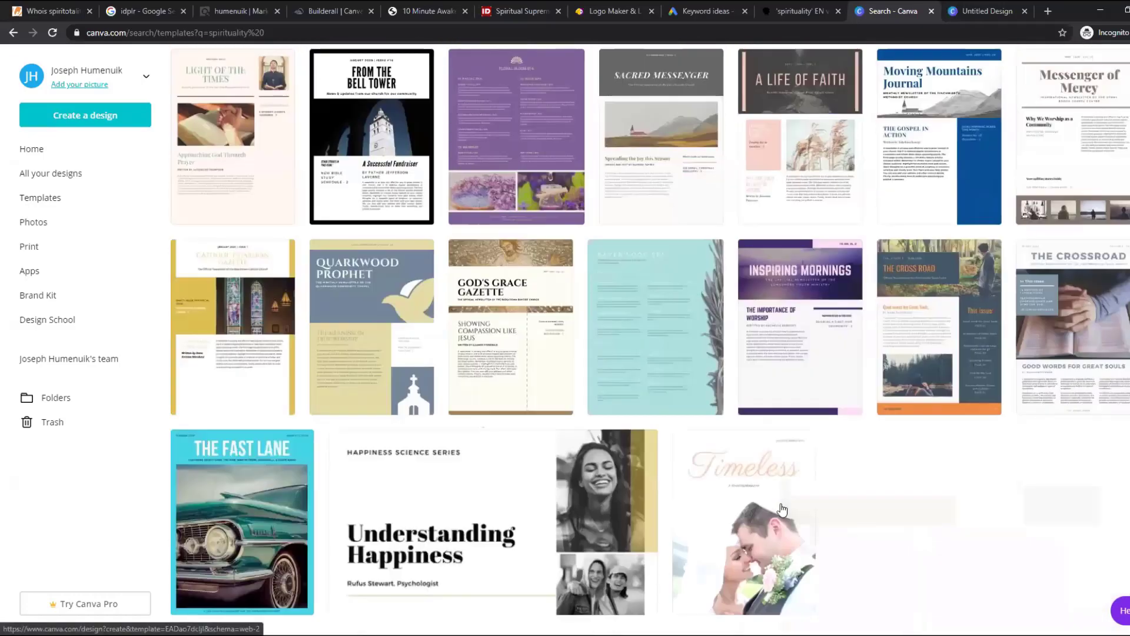
# Return to the untitled logo design and examine more of the "spirituality" photos for a symbol suited to the logo
pyautogui.click(987, 8)
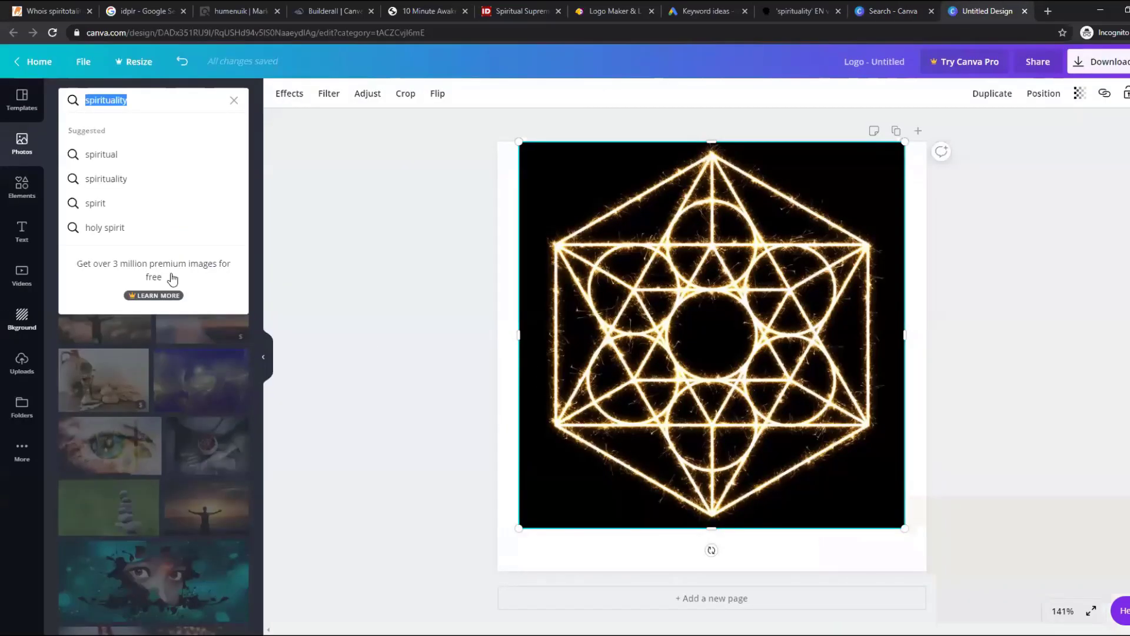
pyautogui.click(328, 370)
pyautogui.scroll(-5, 150, 392)
pyautogui.scroll(-15, 151, 392)
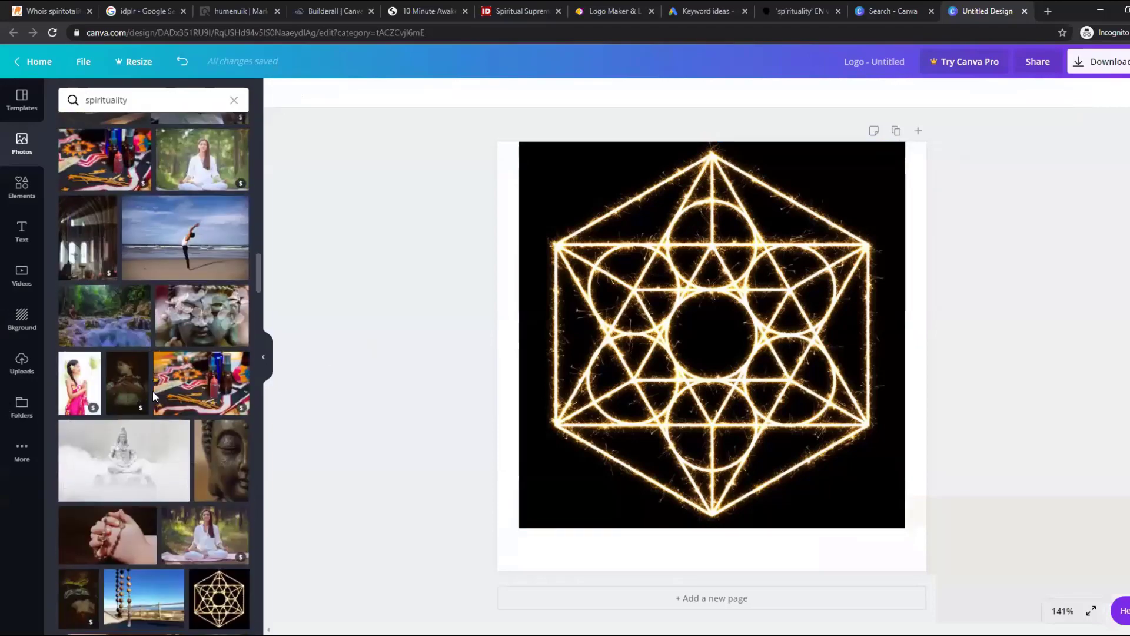
pyautogui.scroll(-10, 153, 404)
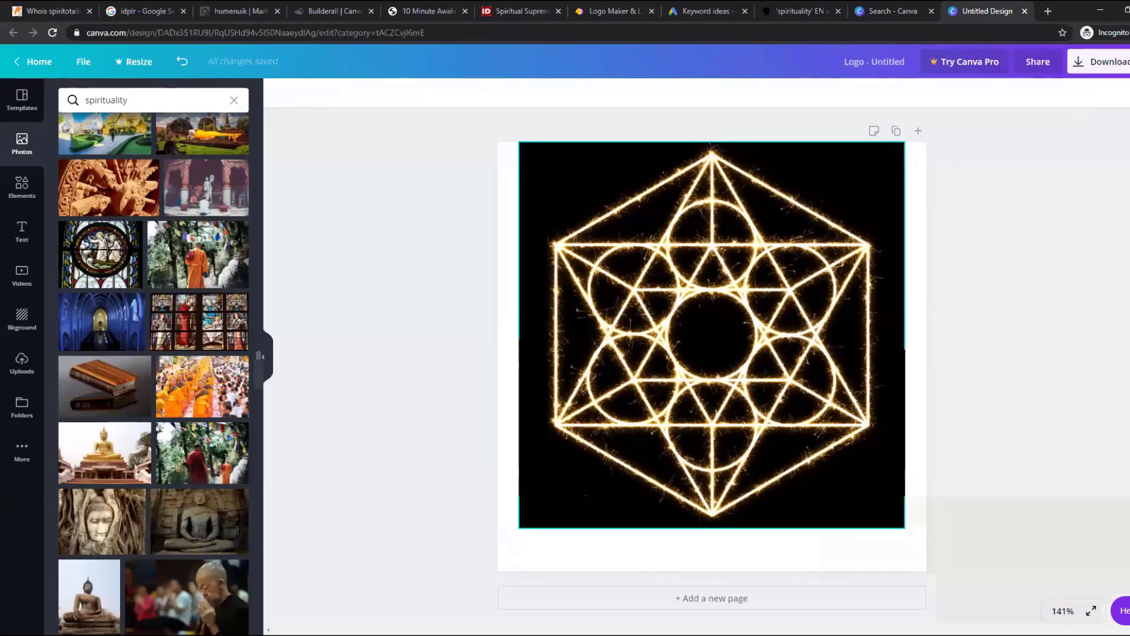
pyautogui.rightClick(561, 443)
pyautogui.click(401, 459)
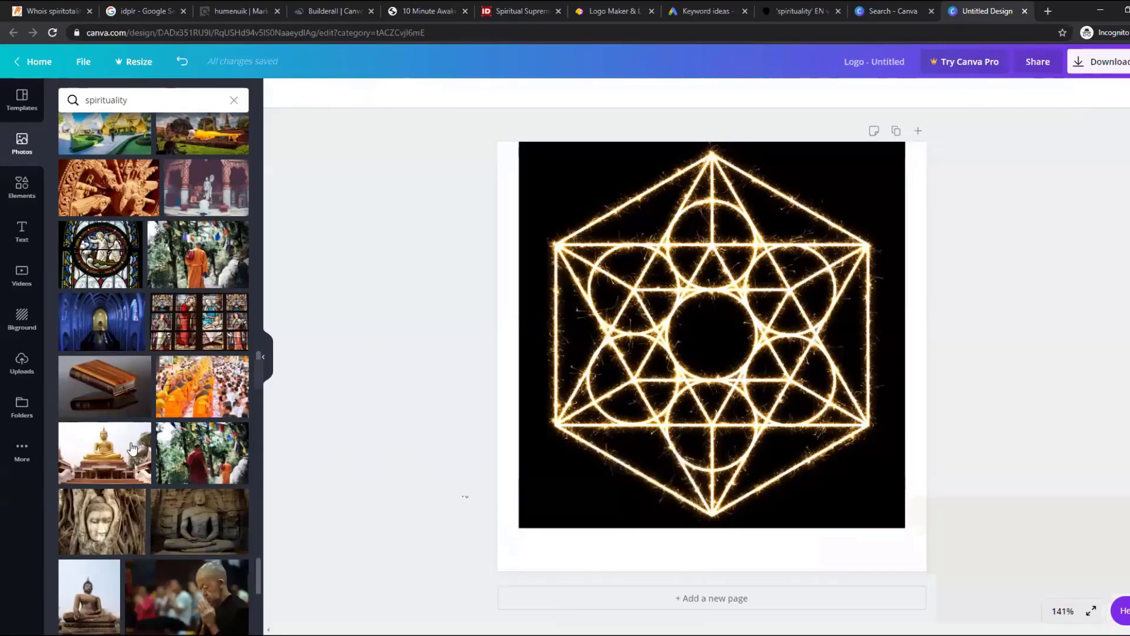
pyautogui.scroll(-10, 115, 478)
pyautogui.scroll(-10, 116, 477)
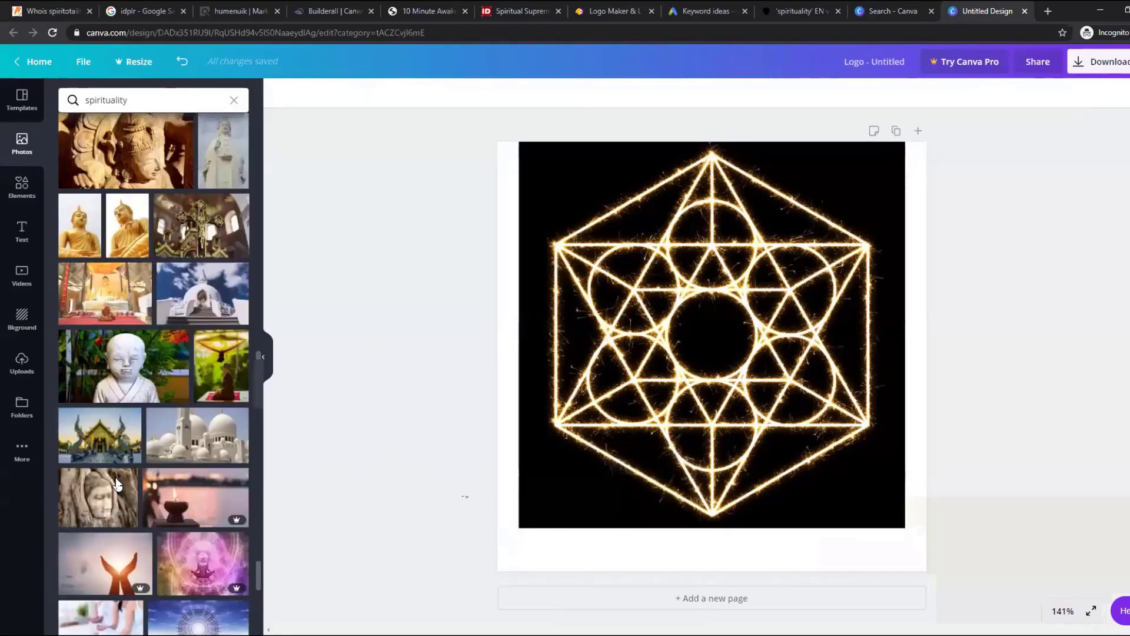
pyautogui.scroll(-10, 119, 478)
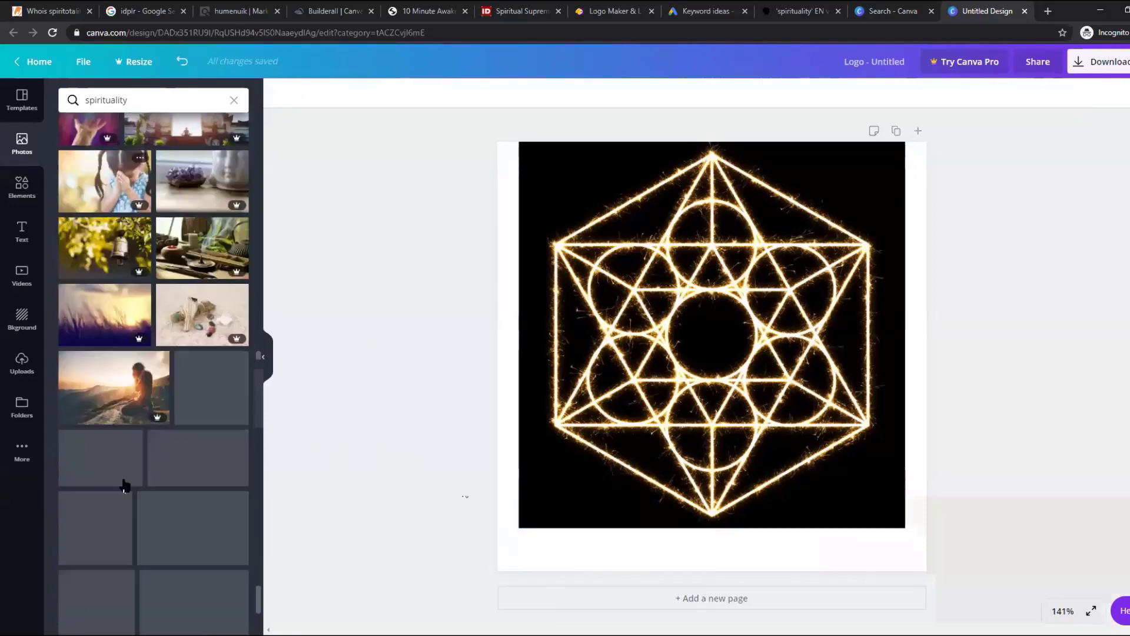
pyautogui.scroll(-15, 144, 483)
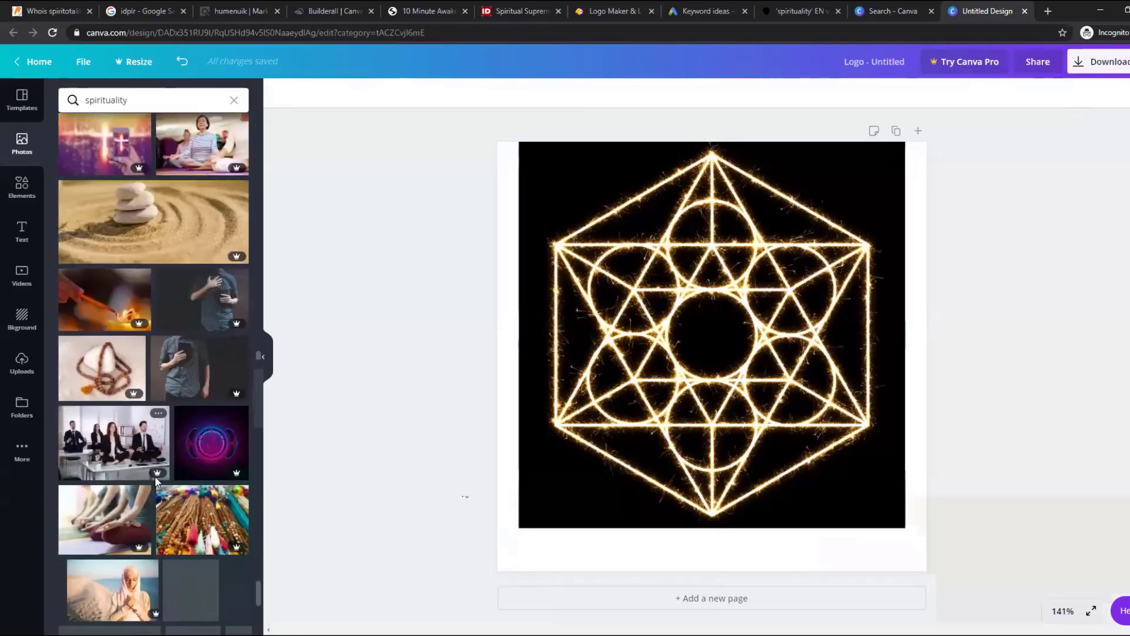
pyautogui.scroll(-5, 167, 483)
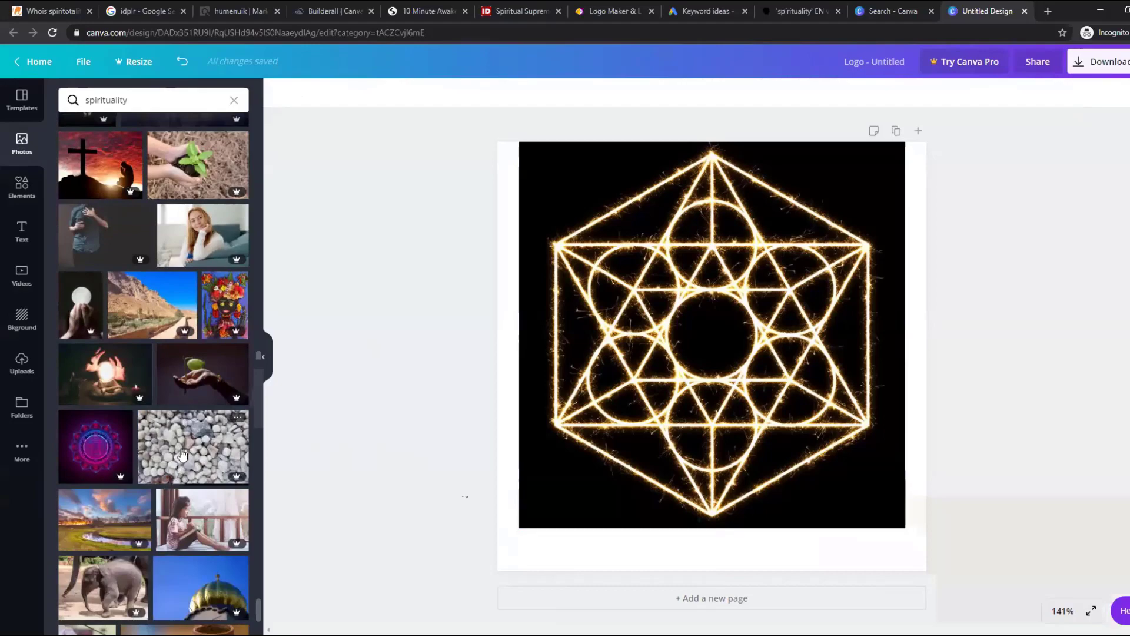
pyautogui.scroll(-5, 182, 456)
pyautogui.scroll(-6, 183, 458)
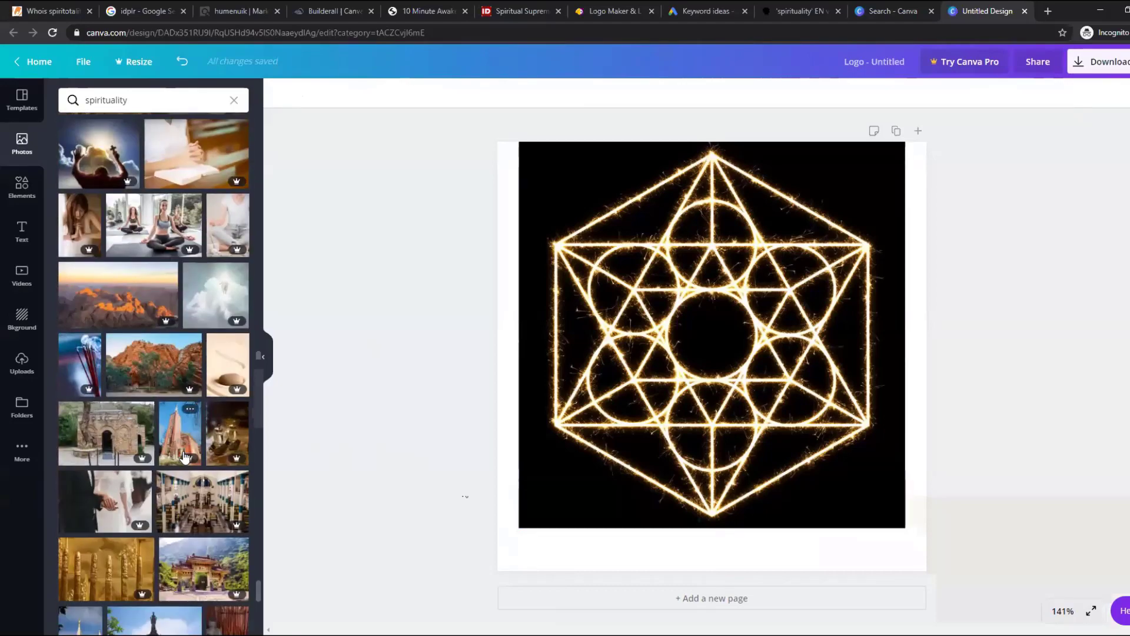
pyautogui.scroll(-5, 184, 456)
pyautogui.scroll(-5, 184, 457)
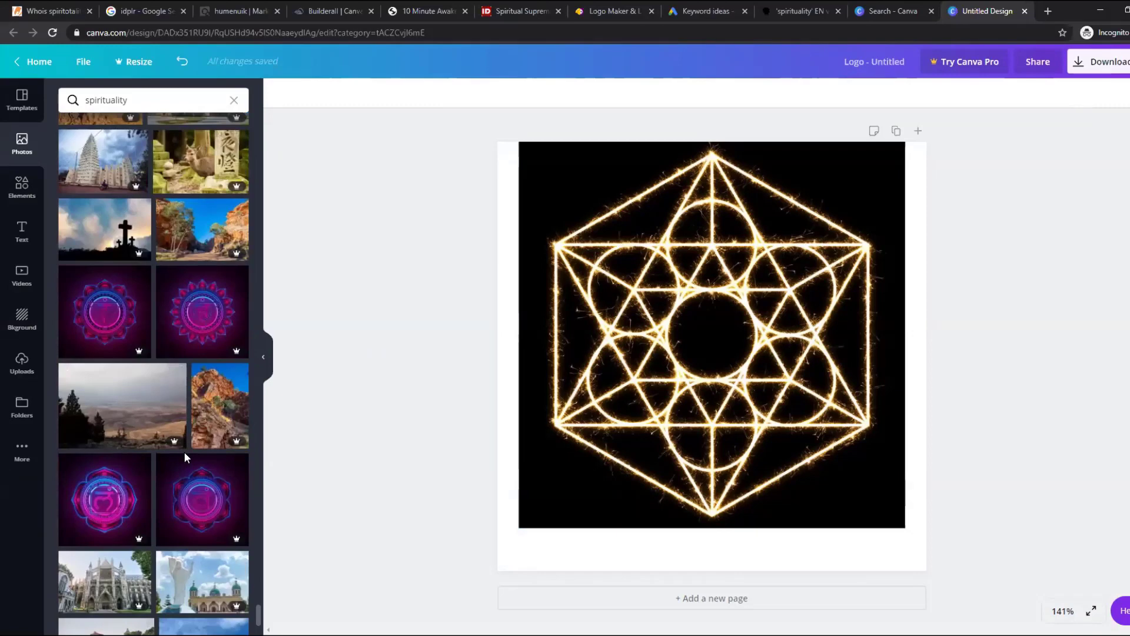
# Try the glowing pink-and-blue lotus mandala photo on the logo canvas, remove it, and browse more "spirituality" photos
pyautogui.click(89, 323)
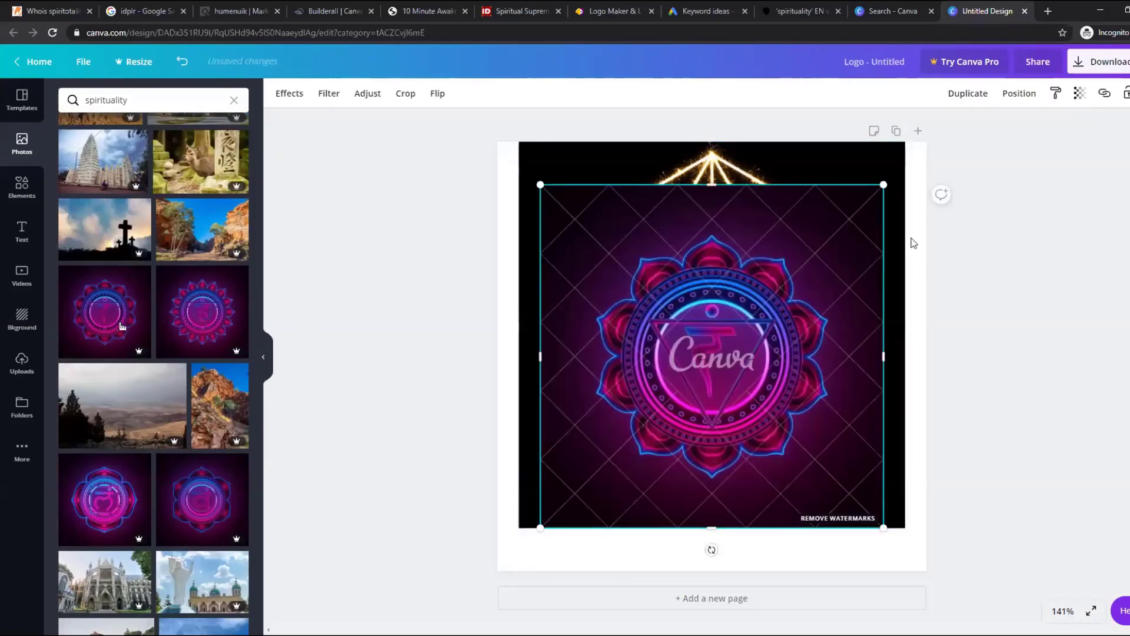
pyautogui.press('Delete')
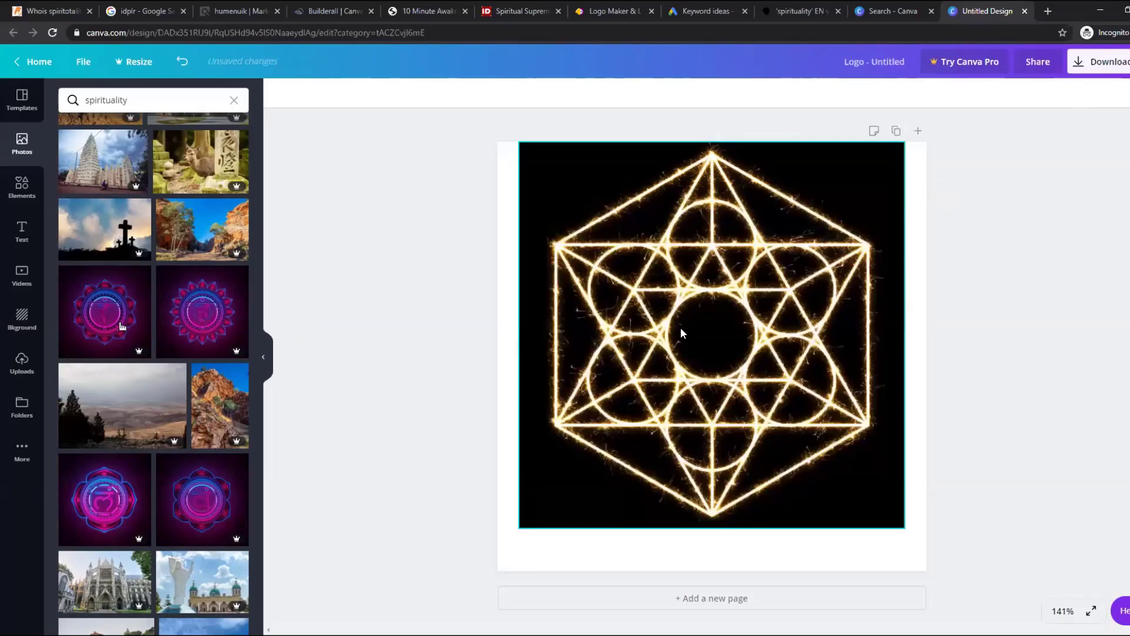
pyautogui.scroll(-1, 167, 515)
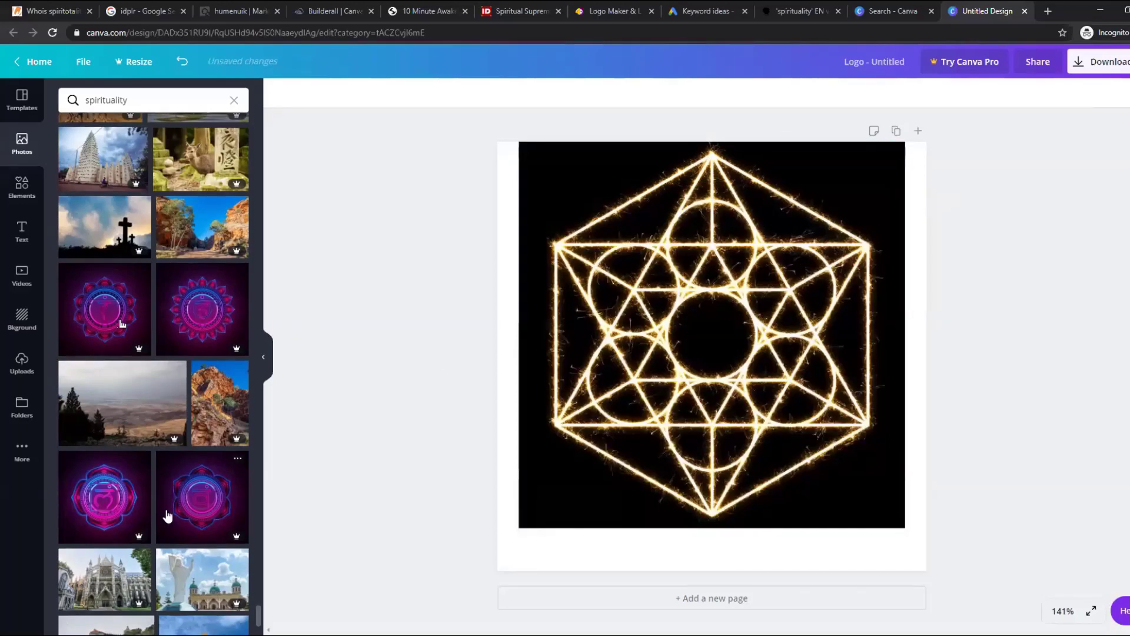
pyautogui.scroll(-10, 165, 512)
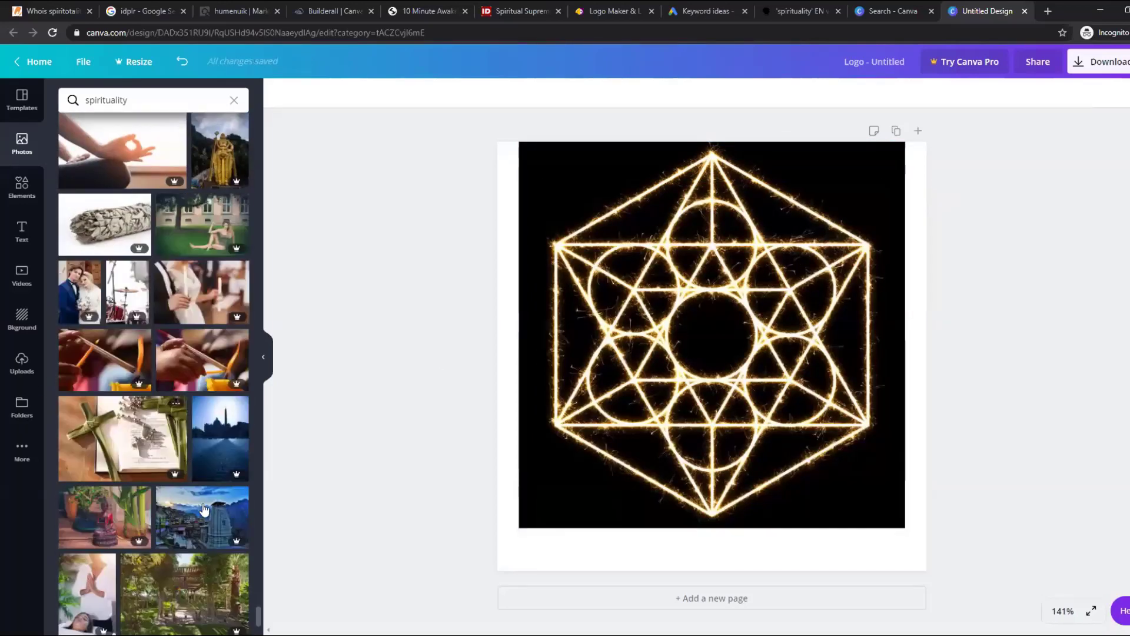
pyautogui.scroll(-10, 203, 509)
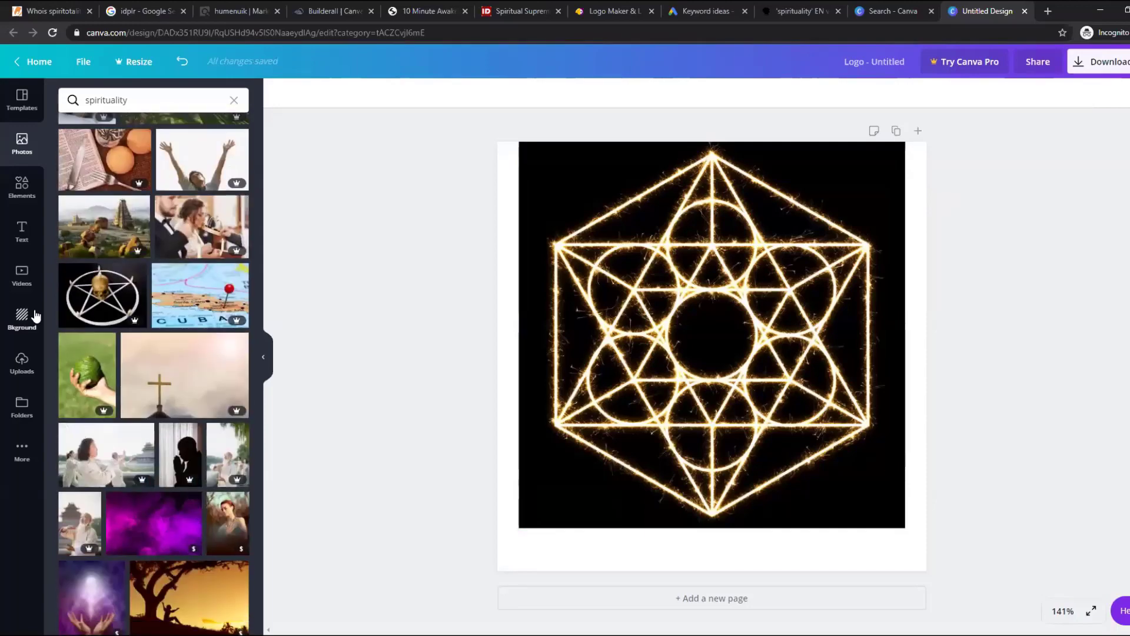
# Search the photos for "yoga" and delete the garden photo covering the gold hexagon
pyautogui.doubleClick(149, 100)
pyautogui.press('BackSpace')
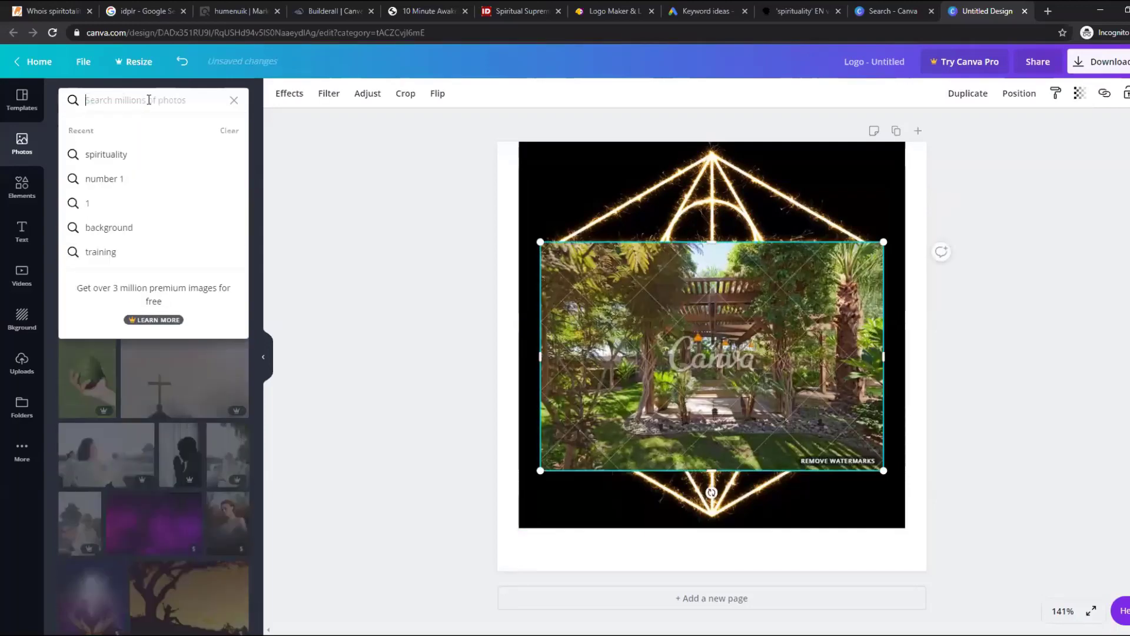
pyautogui.write('yoga')
pyautogui.press('Return')
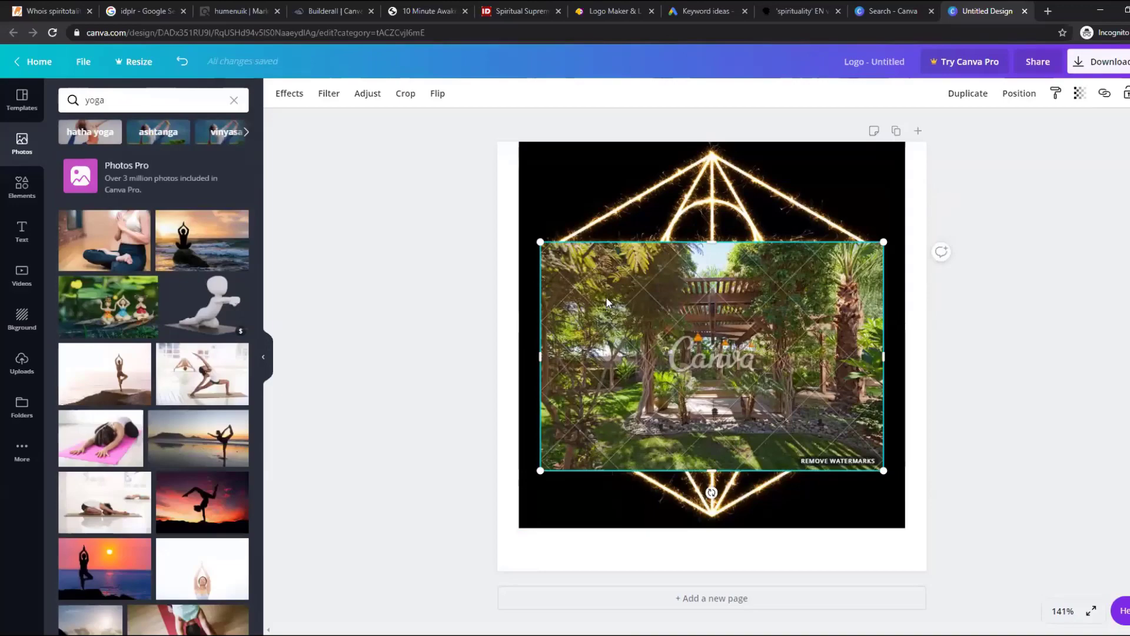
pyautogui.press('Delete')
# Look through the "yoga" photos for an image that could suit the logo
pyautogui.scroll(-5, 127, 312)
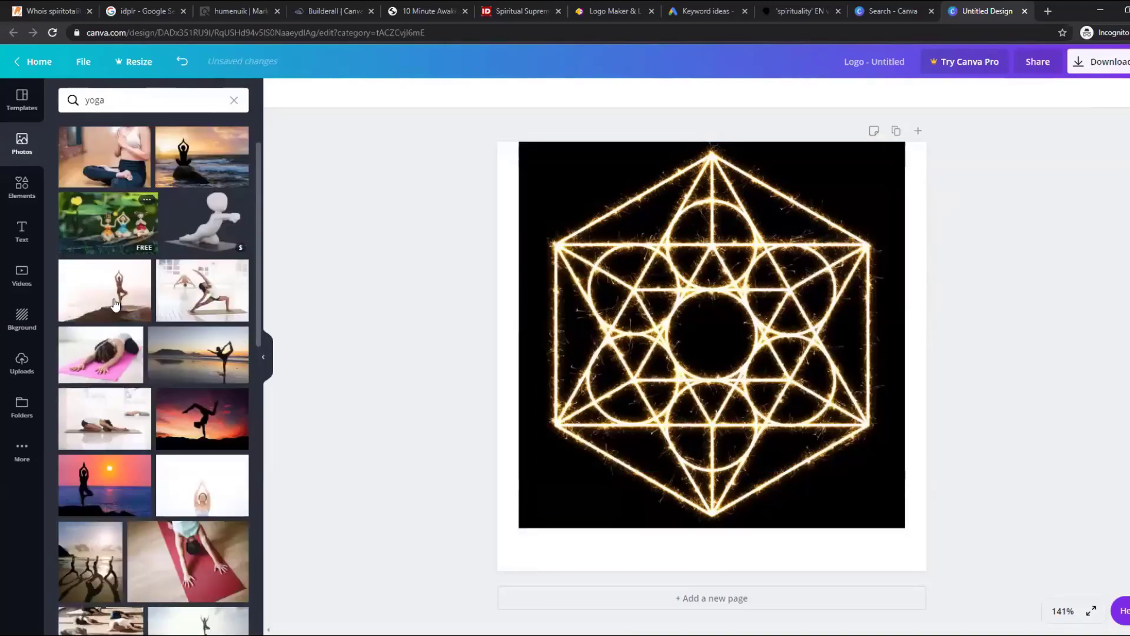
pyautogui.scroll(-8, 126, 315)
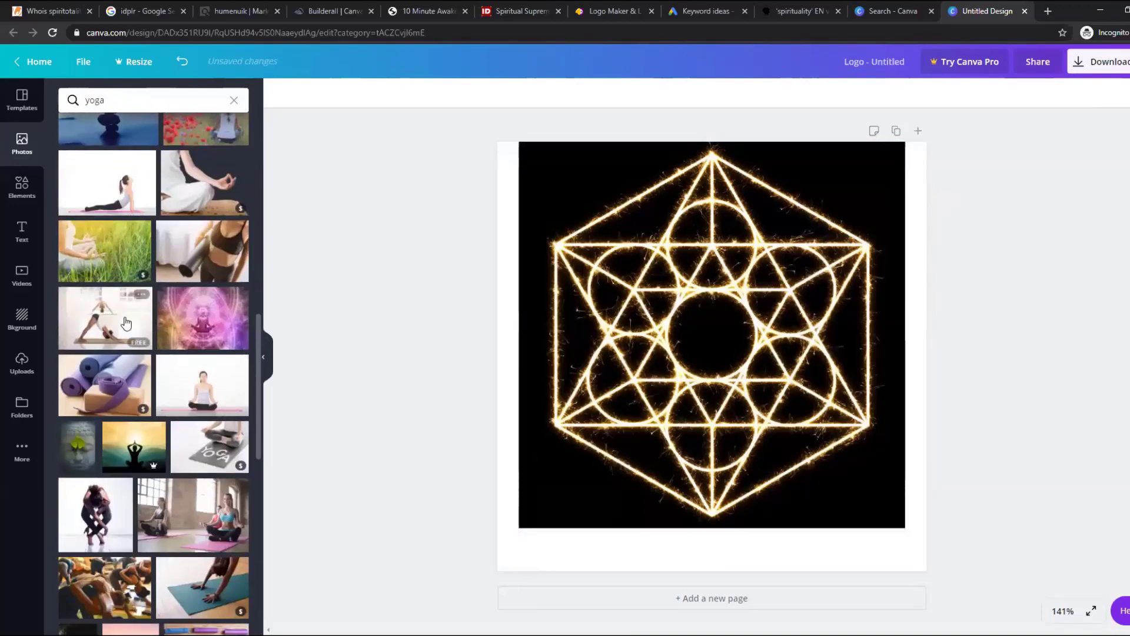
pyautogui.scroll(-6, 128, 351)
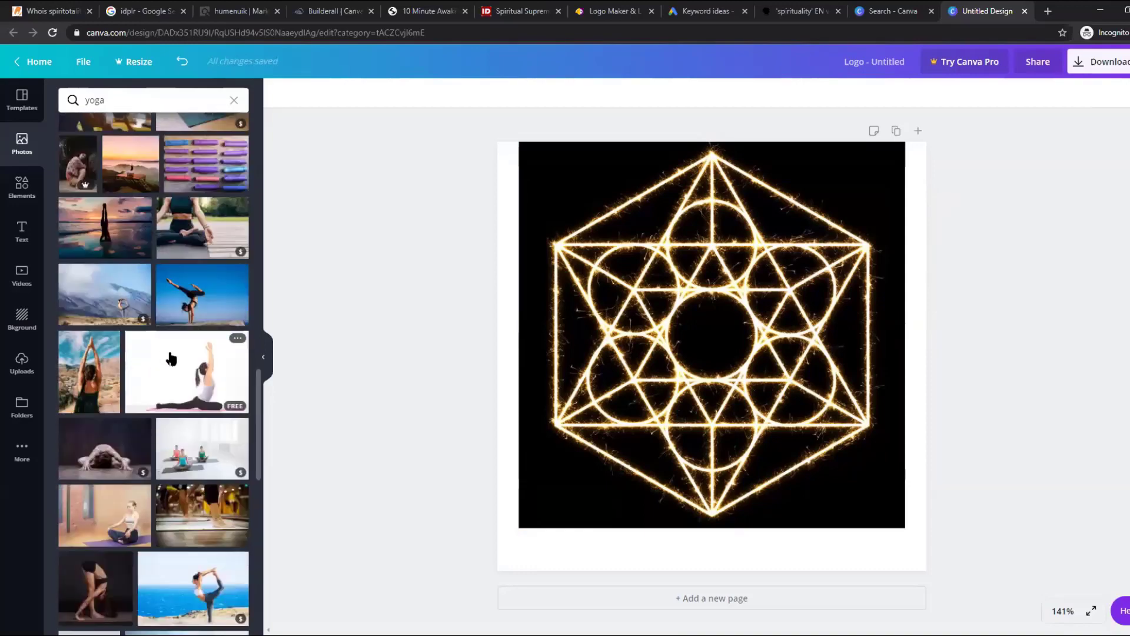
pyautogui.scroll(-3, 171, 358)
pyautogui.scroll(-10, 241, 405)
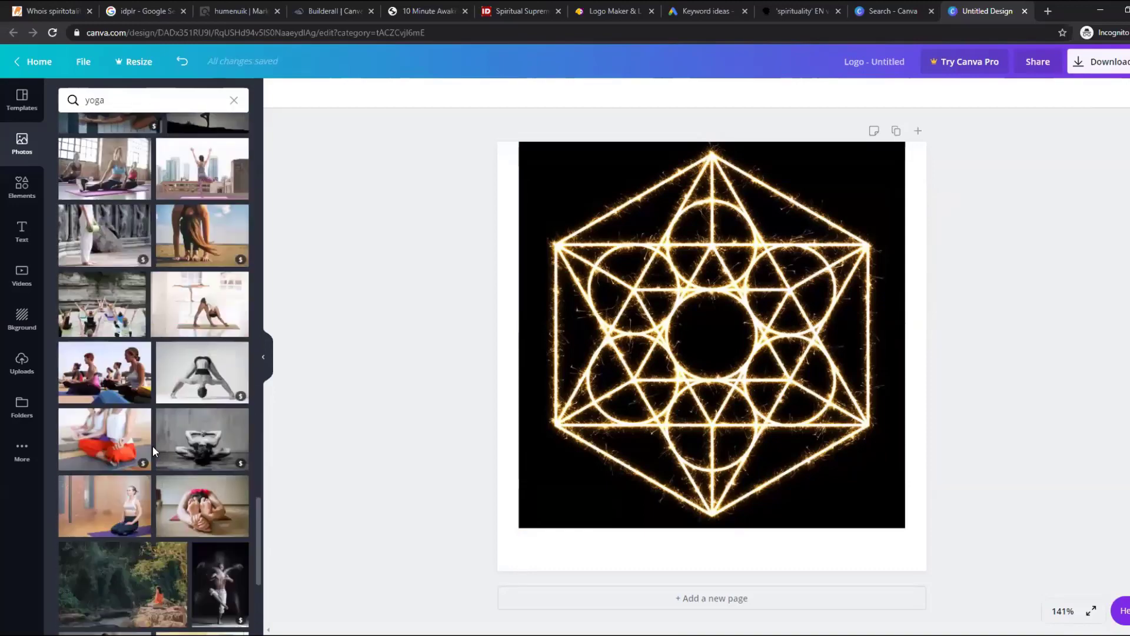
pyautogui.scroll(-10, 153, 451)
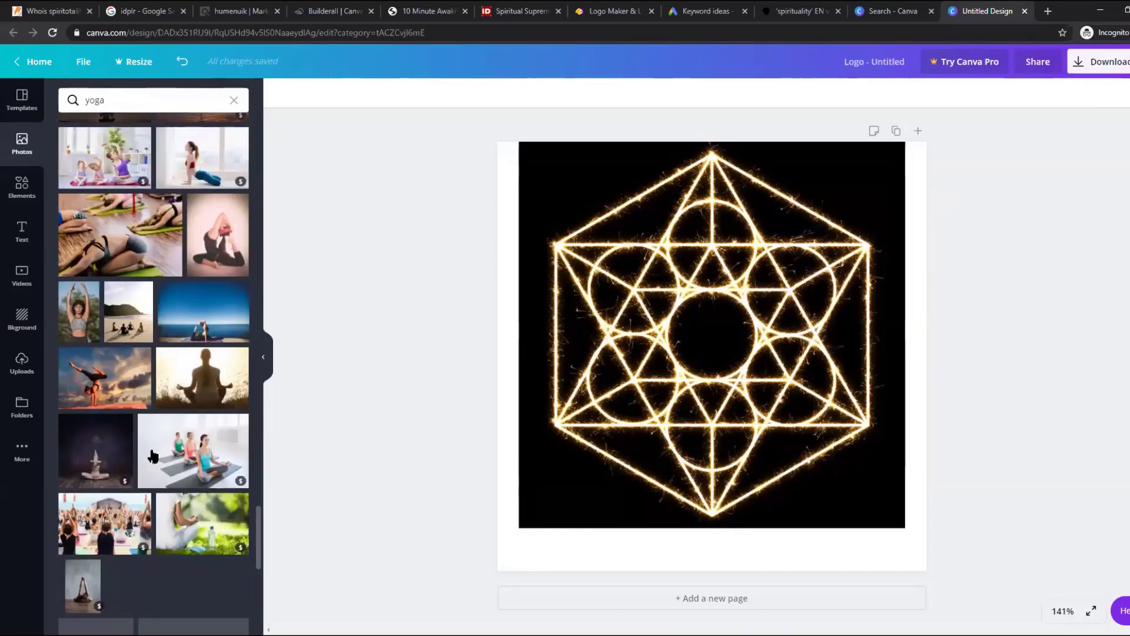
pyautogui.scroll(-5, 153, 450)
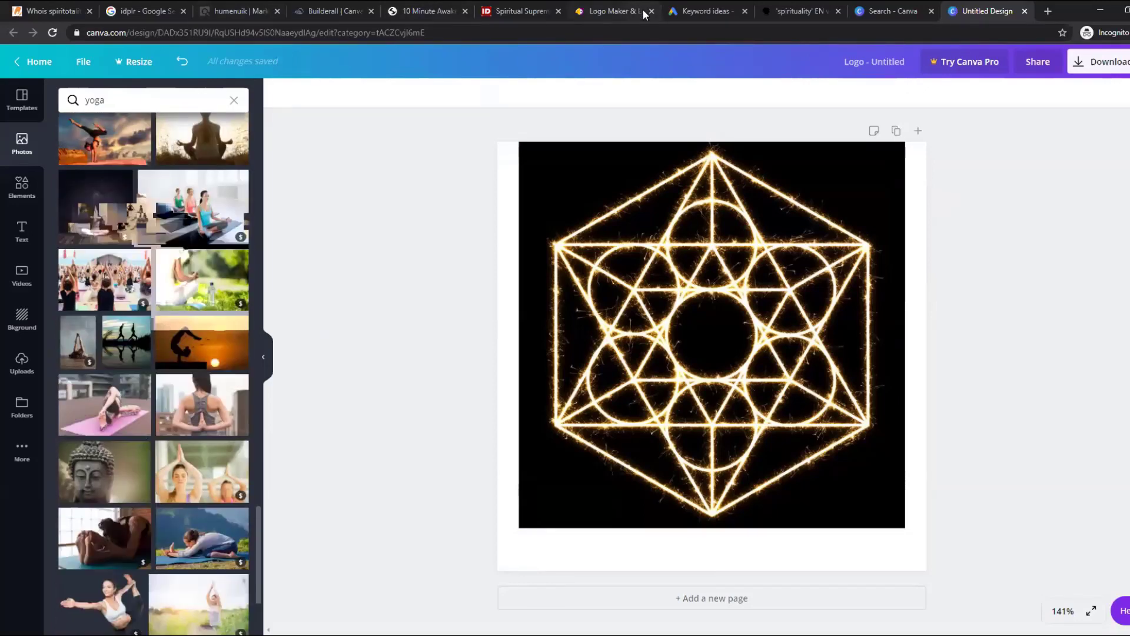
# Switch to the Hatchful logo maker and review the Spiritotality tree logo and its business name settings
pyautogui.click(694, 10)
pyautogui.click(612, 12)
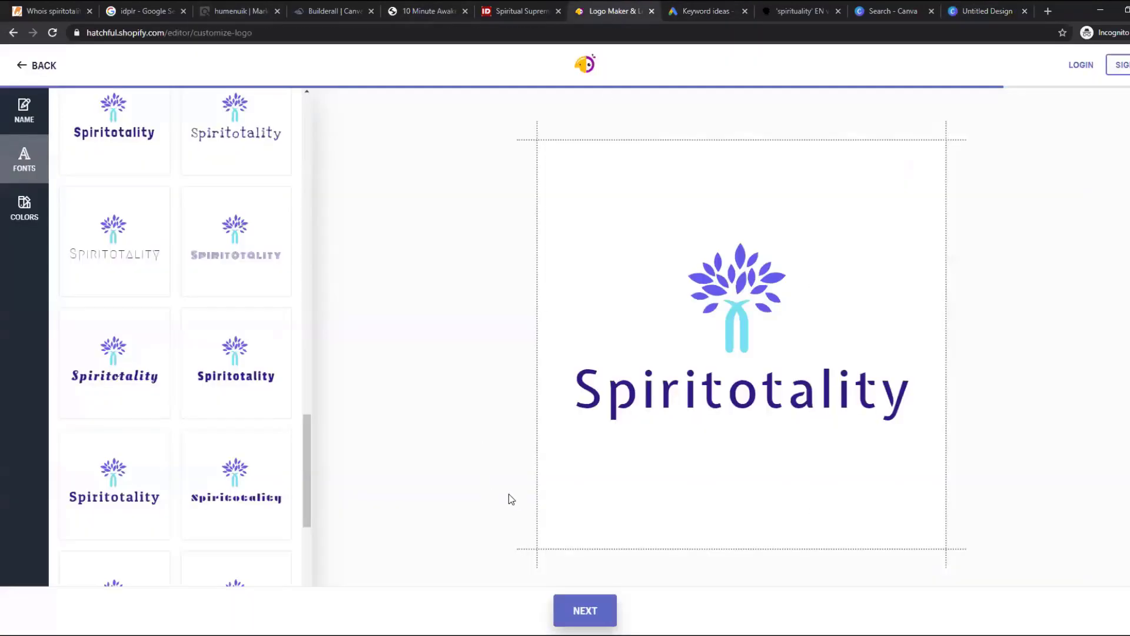
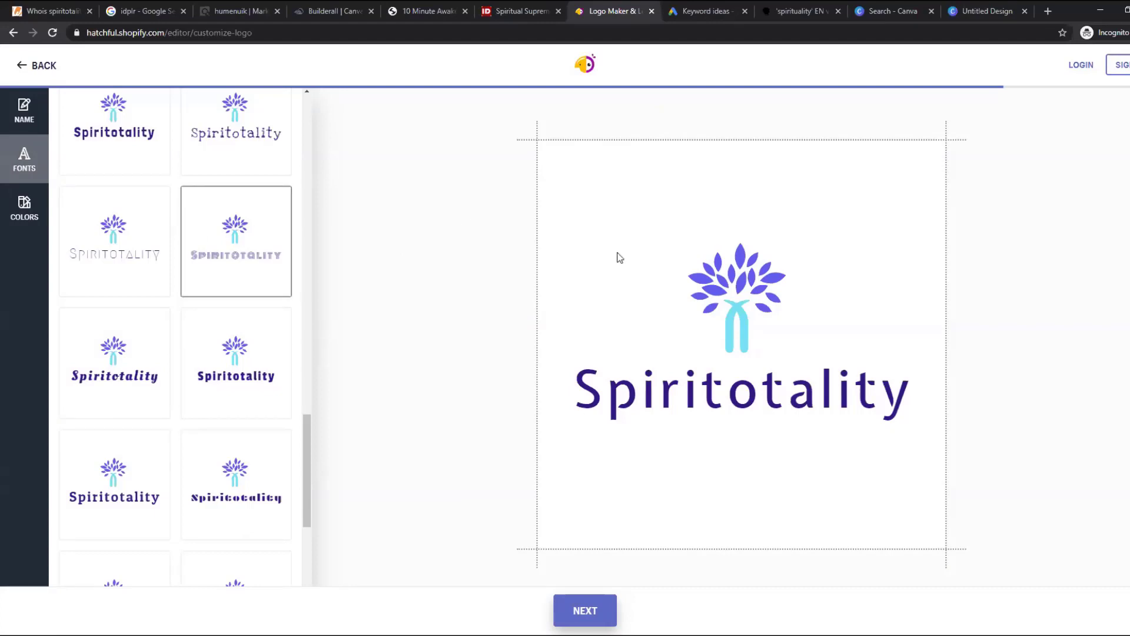
pyautogui.click(25, 130)
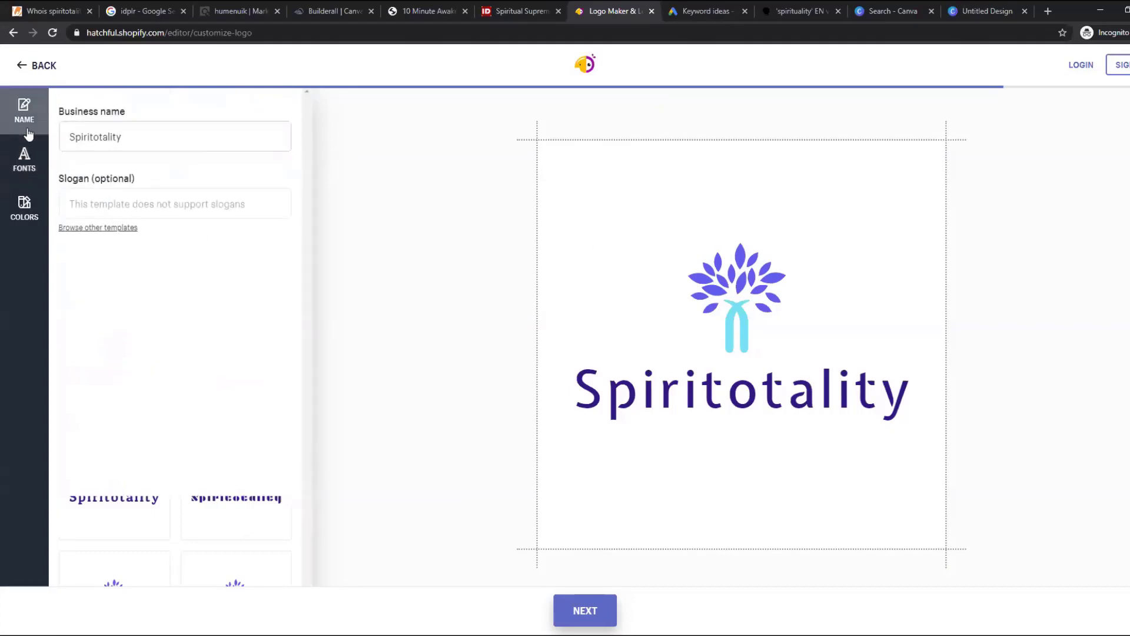
# Switch to the Builderall canvas and add a Landing page as the funnel's first page
pyautogui.click(256, 7)
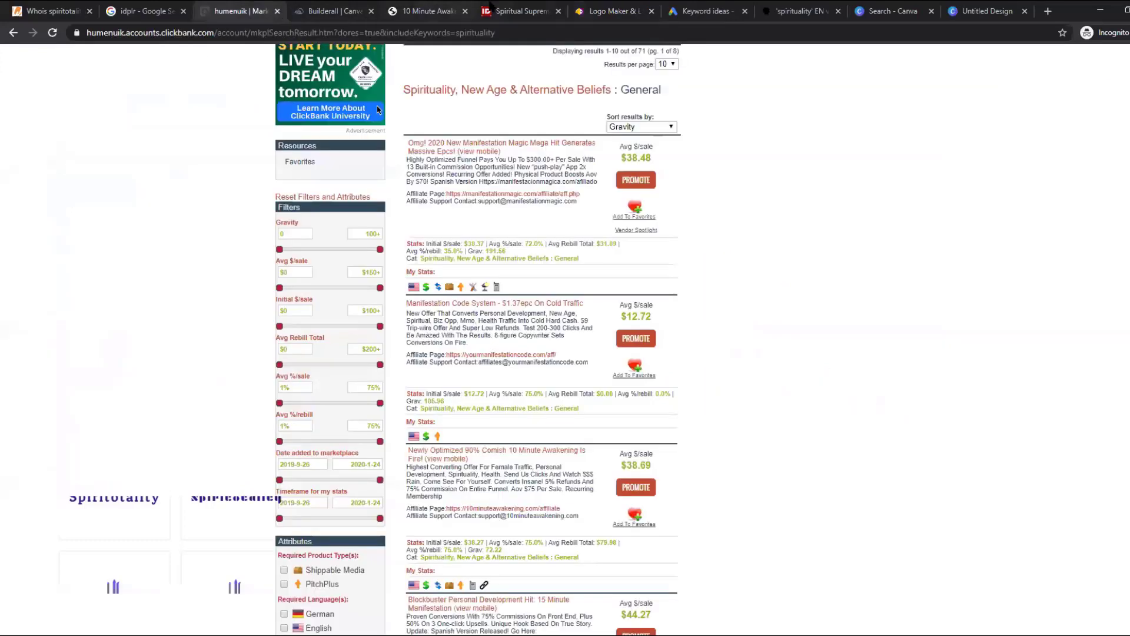
pyautogui.click(336, 9)
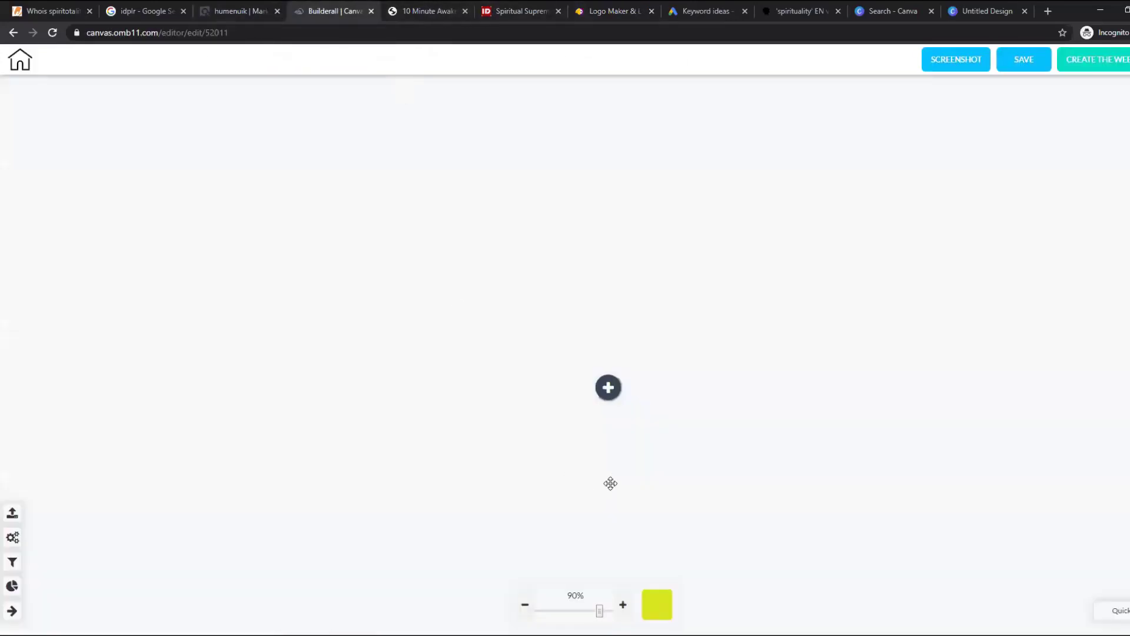
pyautogui.click(610, 390)
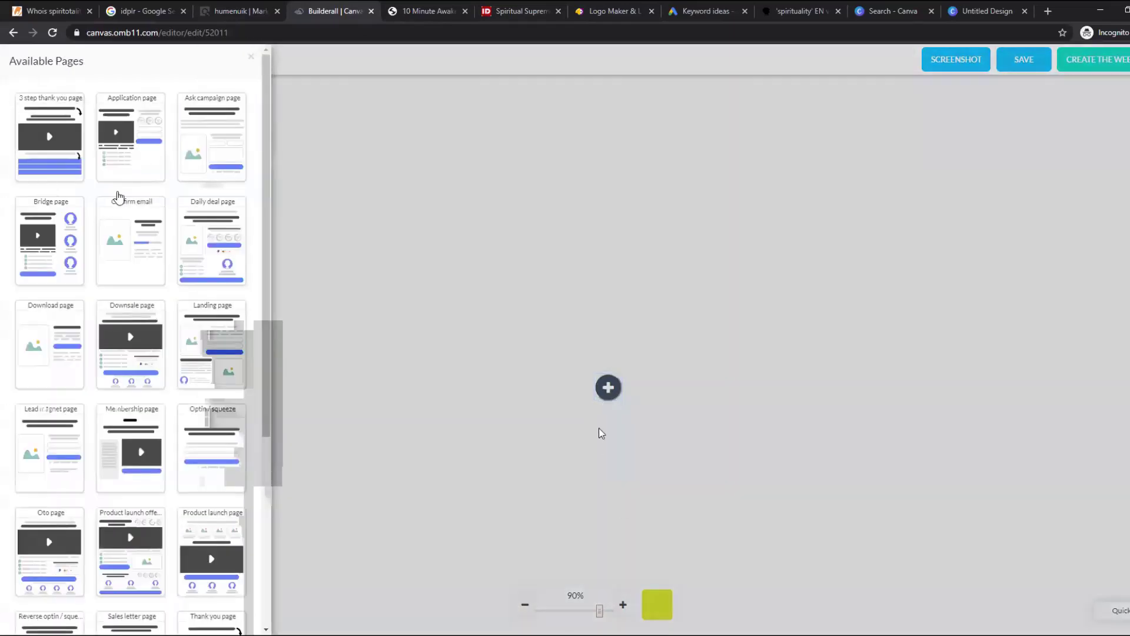
pyautogui.click(197, 347)
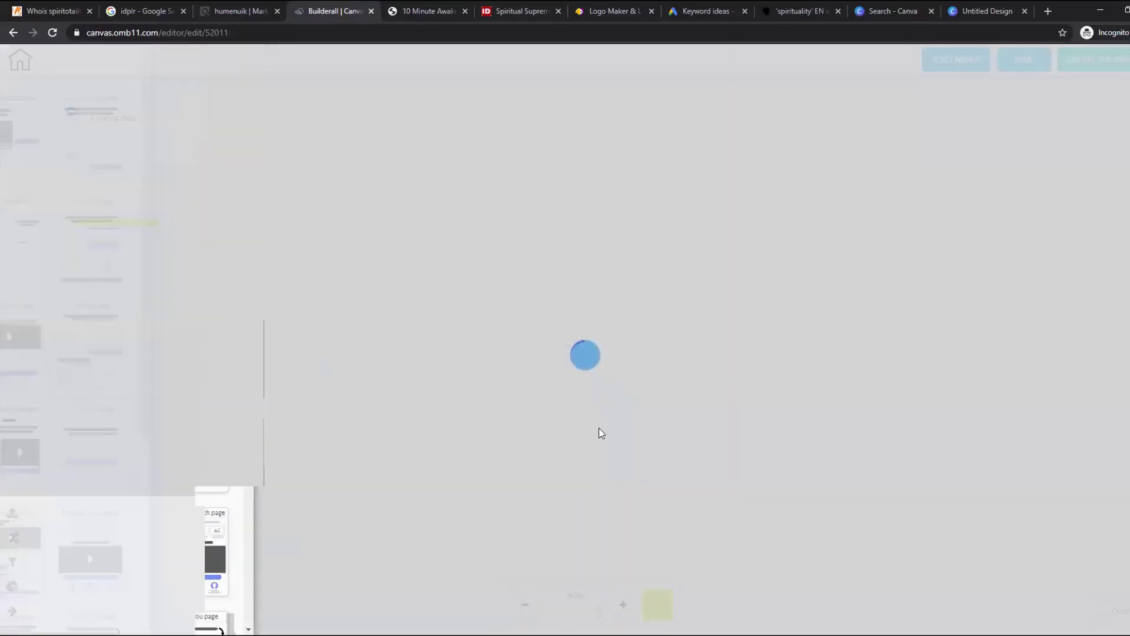
# Rename the landing page as "IDPLR Email Capture"
pyautogui.moveTo(147, 147)
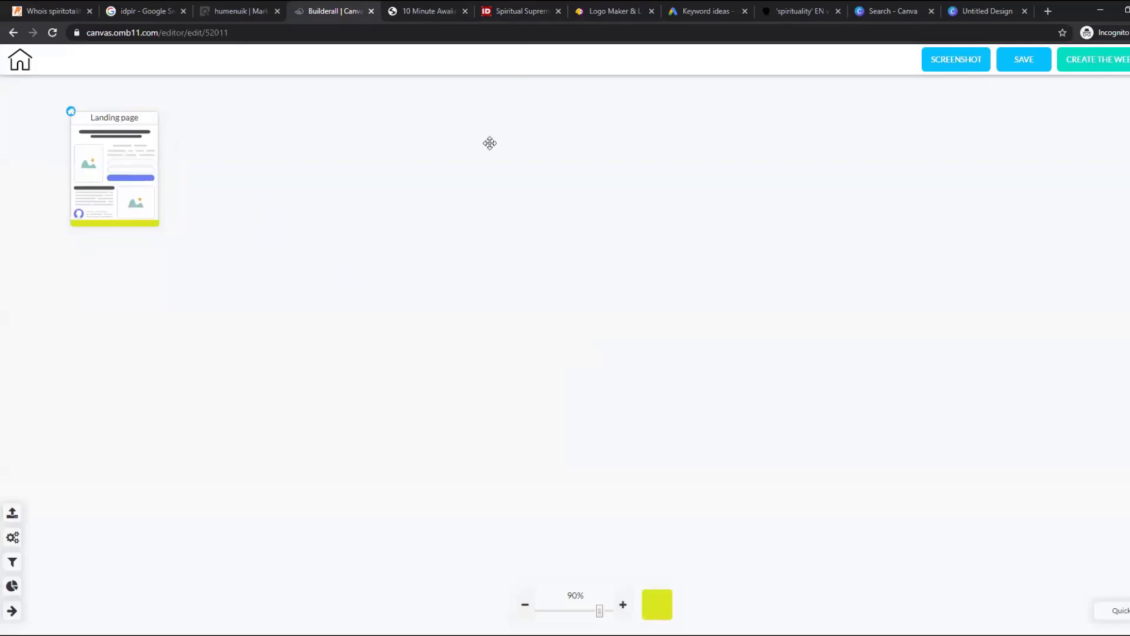
pyautogui.click(115, 141)
pyautogui.click(168, 167)
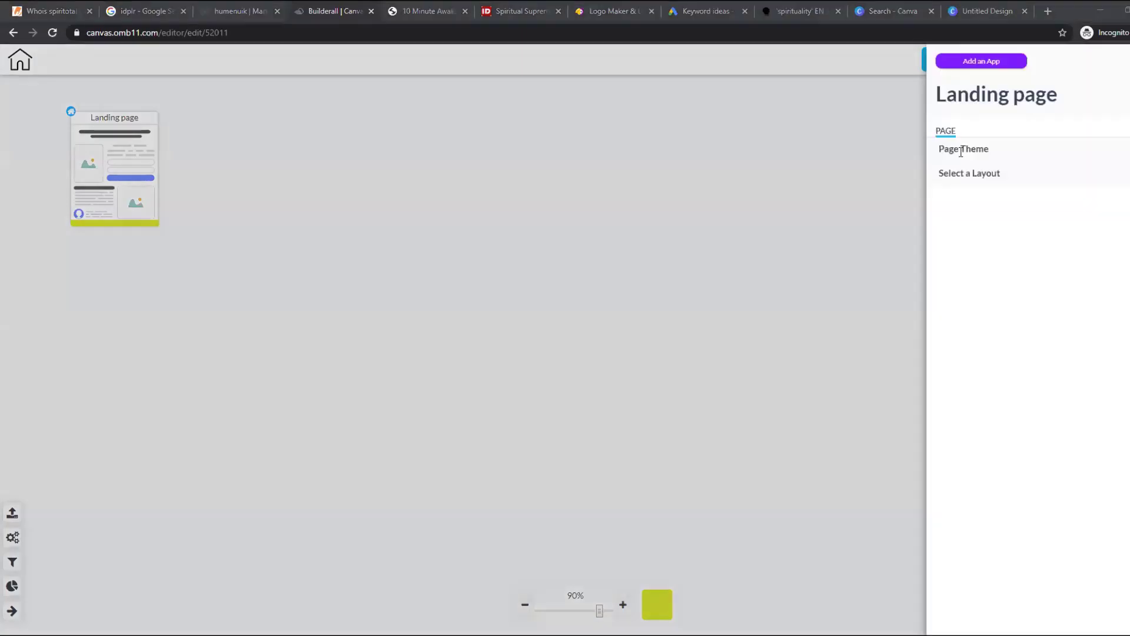
pyautogui.tripleClick(961, 93)
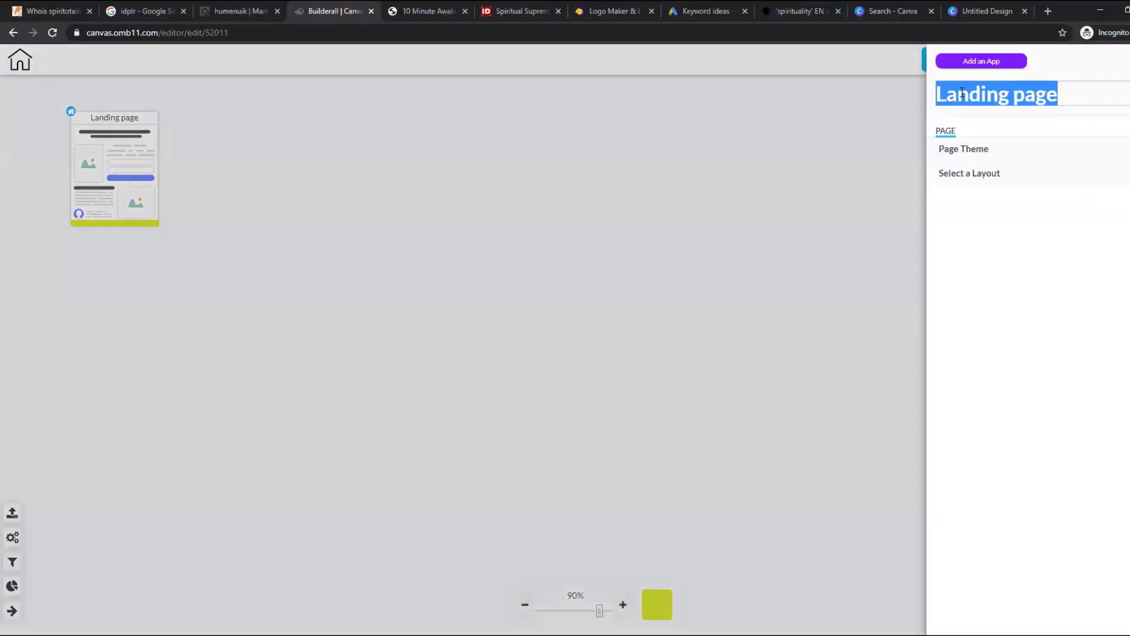
pyautogui.write('IDPLR')
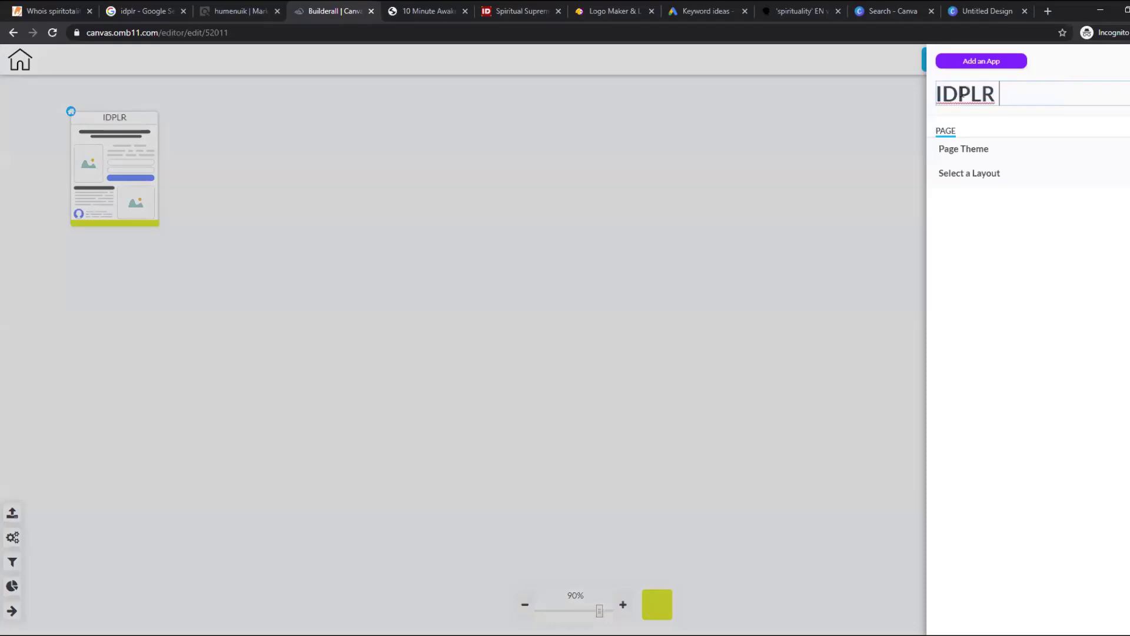
pyautogui.write(' Email CaQPT')
pyautogui.press('BackSpace')
pyautogui.press('BackSpace')
pyautogui.press('BackSpace')
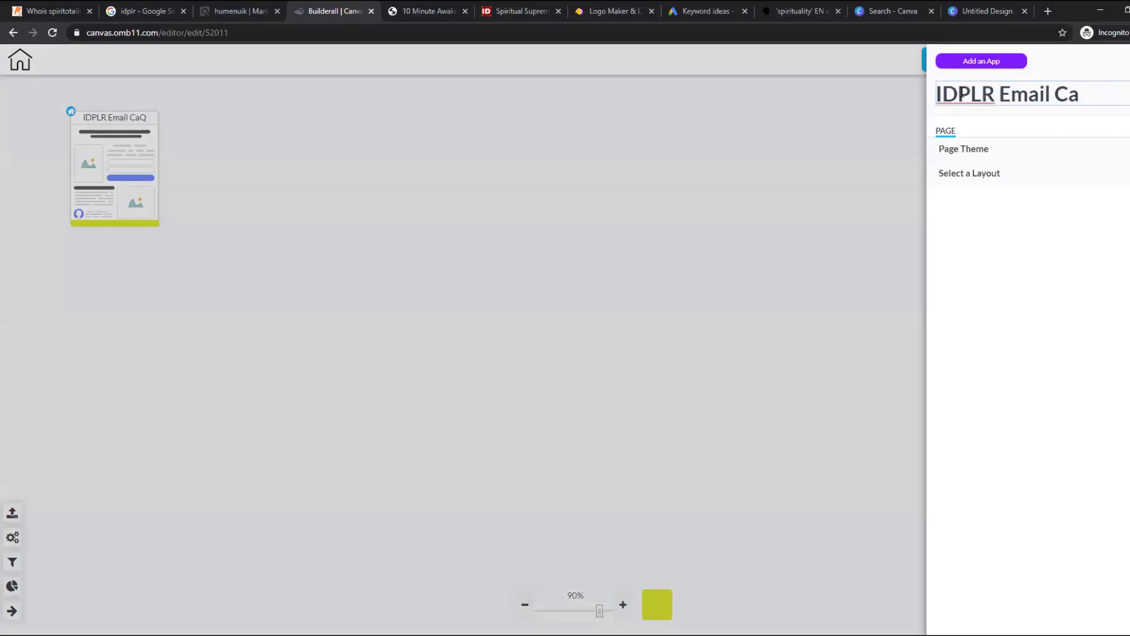
pyautogui.write('PTUR')
pyautogui.press('BackSpace')
pyautogui.press('BackSpace')
pyautogui.press('BackSpace')
pyautogui.press('BackSpace')
pyautogui.write('ptur')
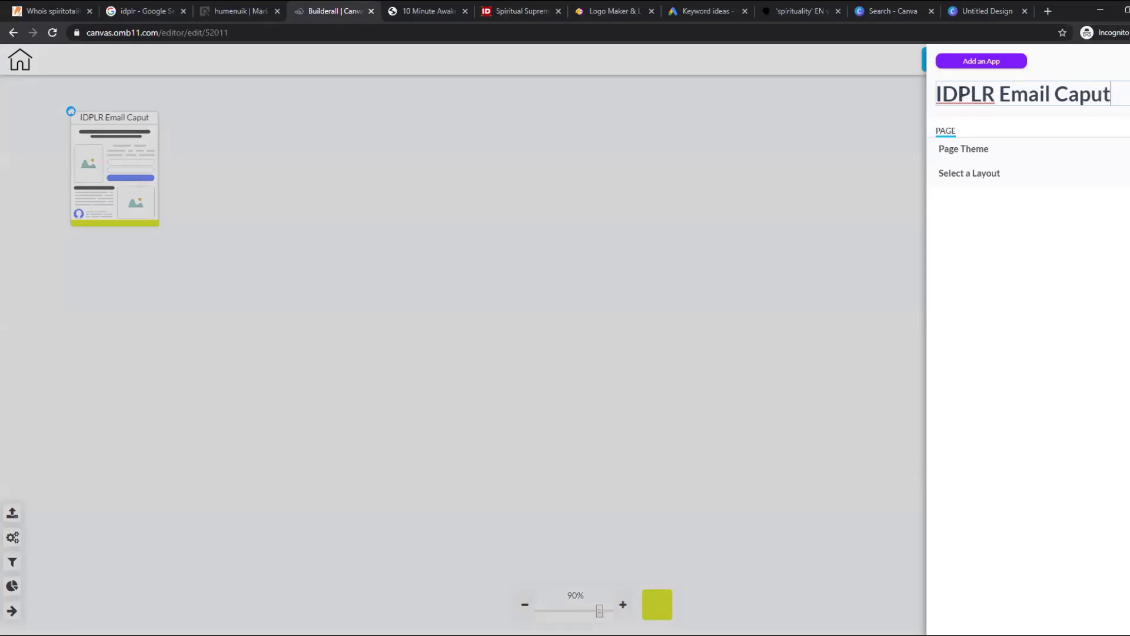
pyautogui.write('e')
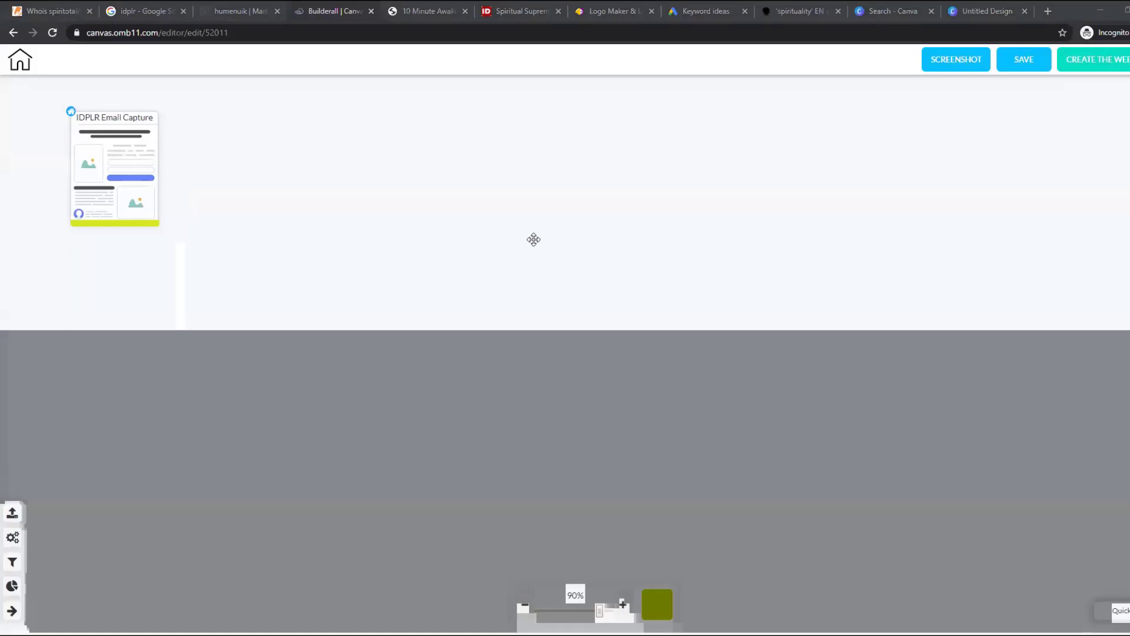
# Add an Optin / squeeze page linked from the IDPLR Email Capture page
pyautogui.moveTo(120, 217)
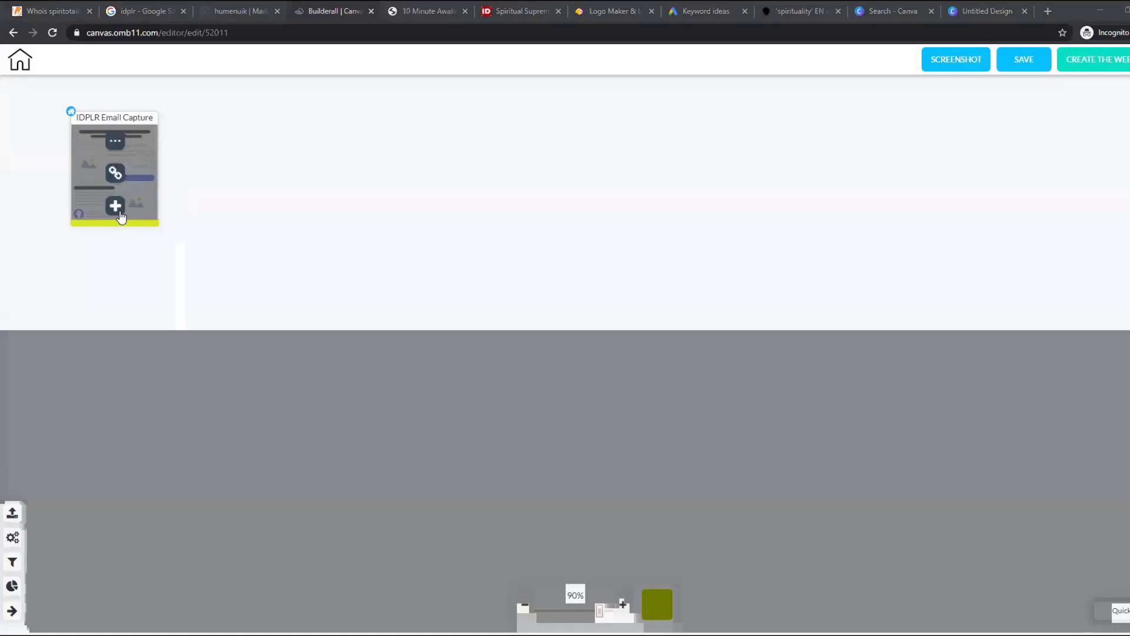
pyautogui.click(116, 207)
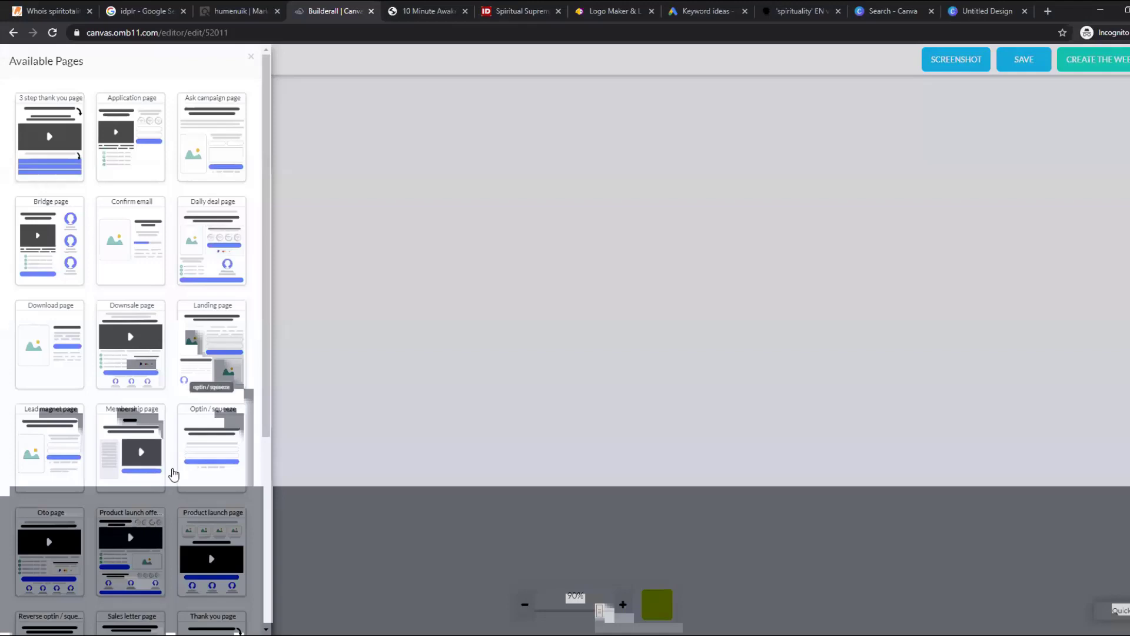
pyautogui.click(211, 466)
pyautogui.moveTo(333, 298); pyautogui.dragTo(334, 349)
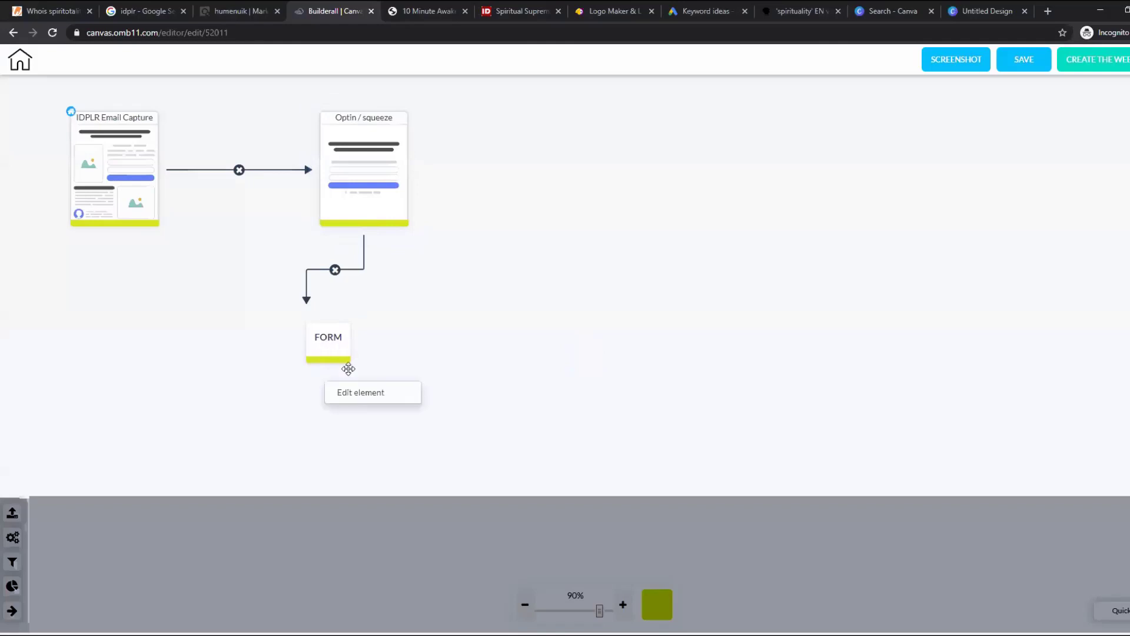
# Add a Thank you page as the Subscription Confirmed next page of the Optin / squeeze form
pyautogui.click(356, 395)
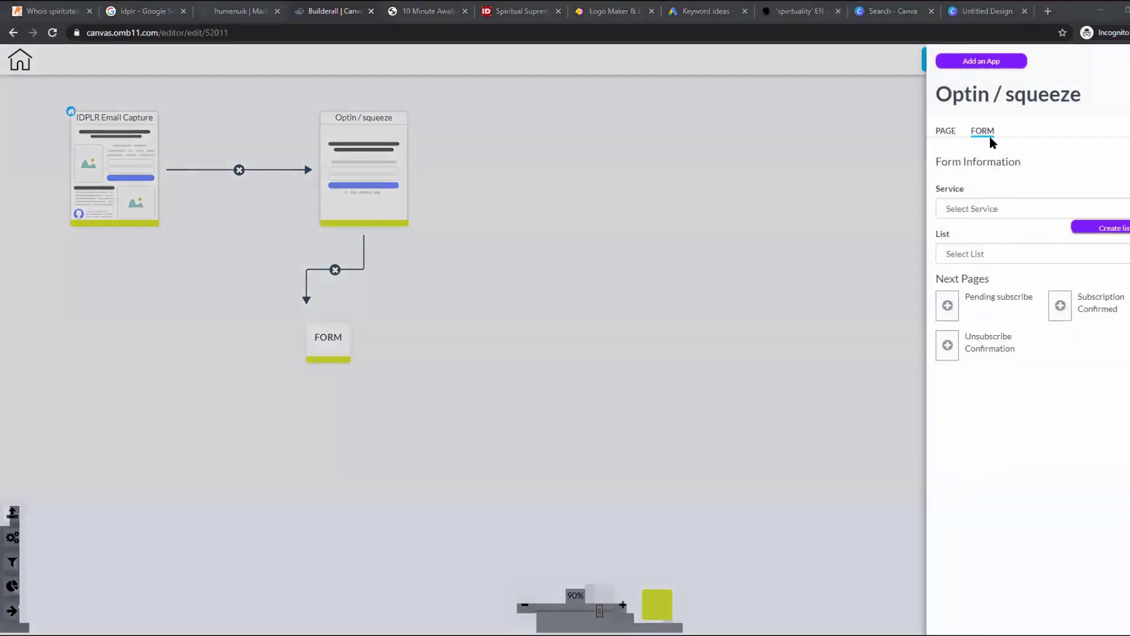
pyautogui.click(947, 137)
pyautogui.click(984, 137)
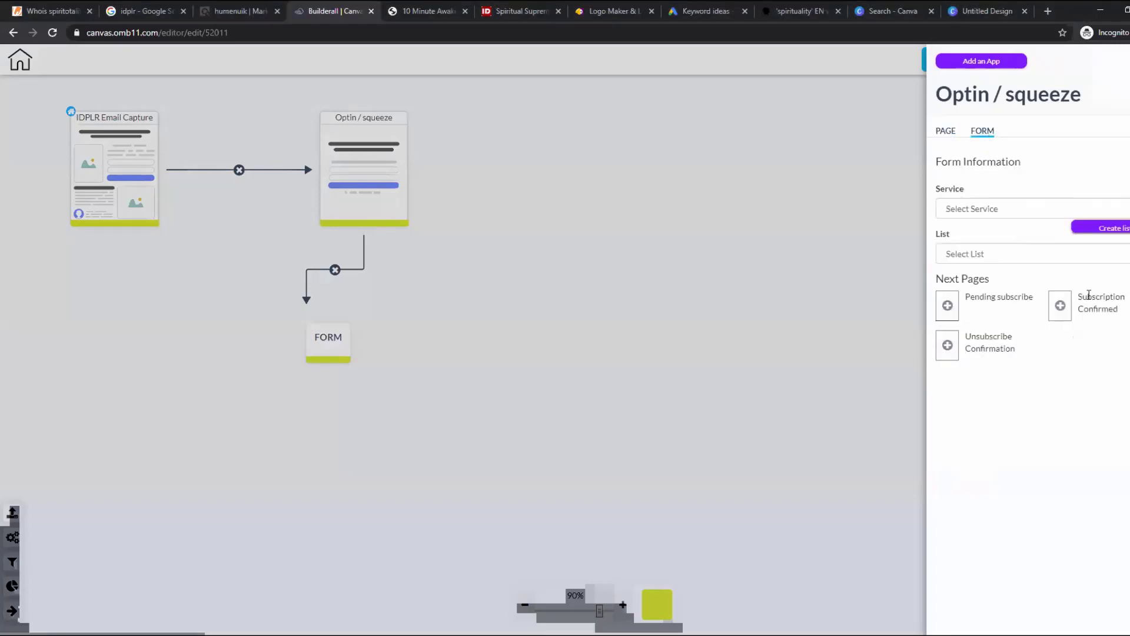
pyautogui.click(1060, 306)
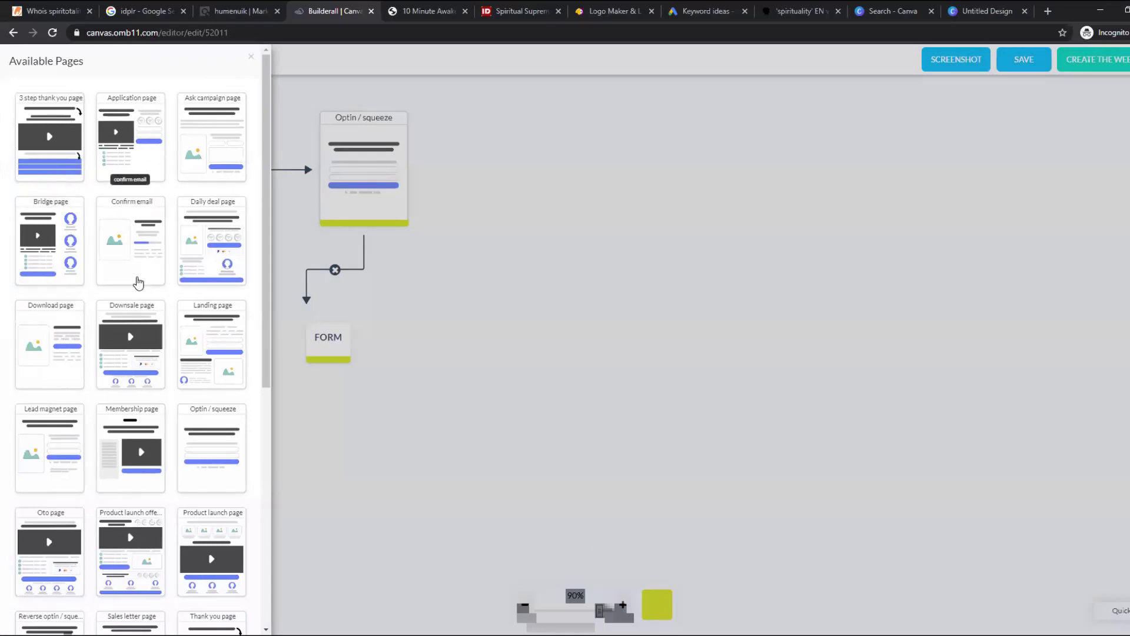
pyautogui.scroll(-1, 75, 470)
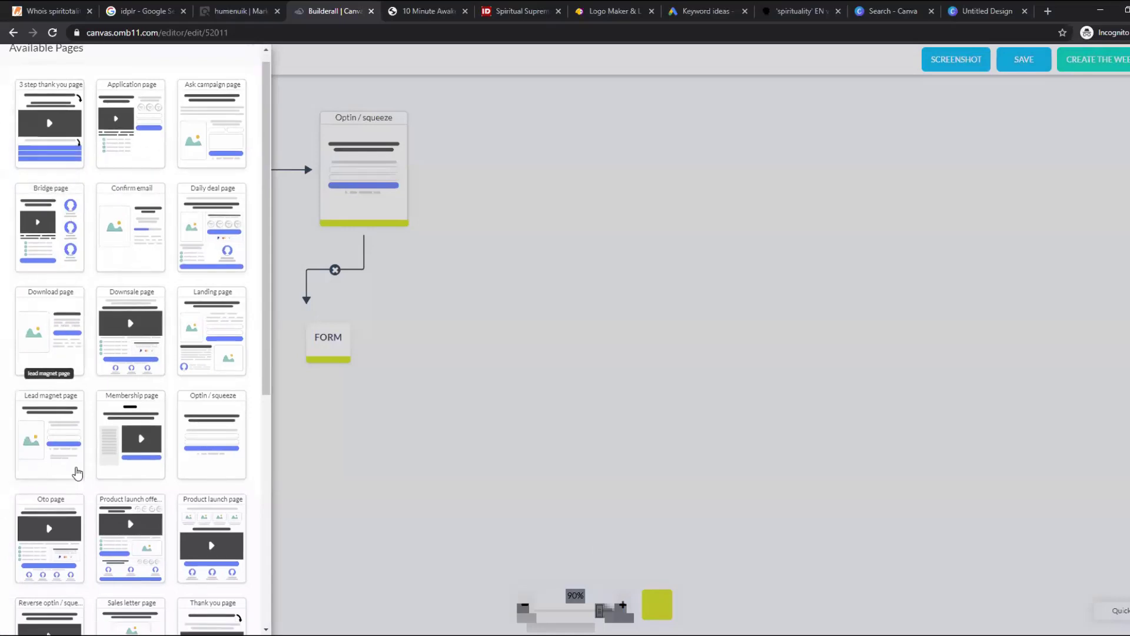
pyautogui.scroll(-3, 91, 518)
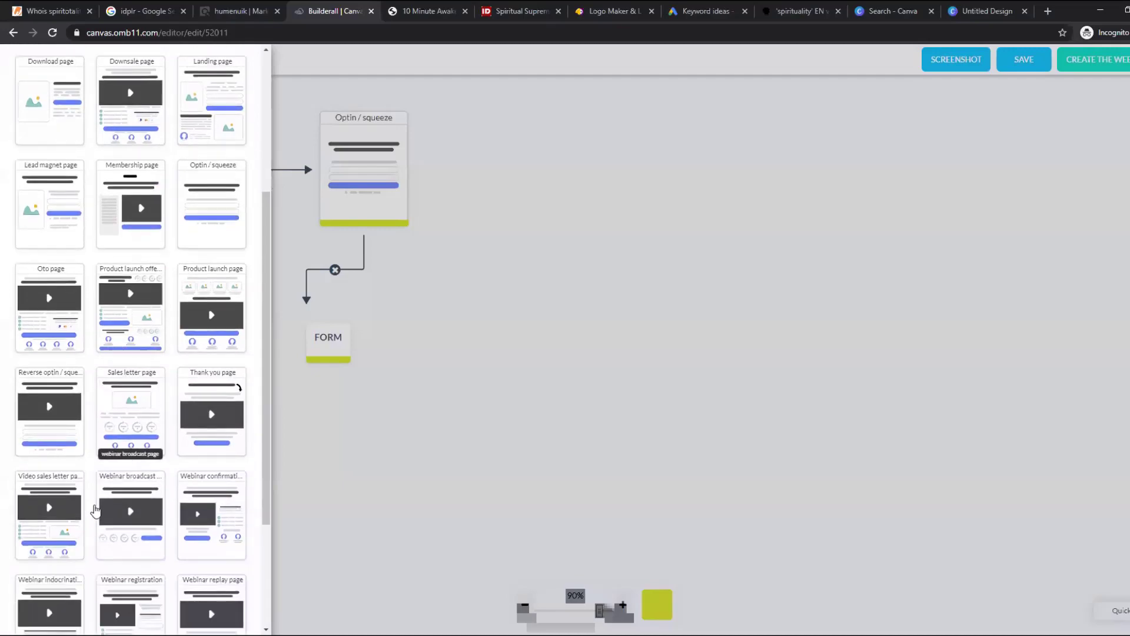
pyautogui.scroll(-3, 95, 509)
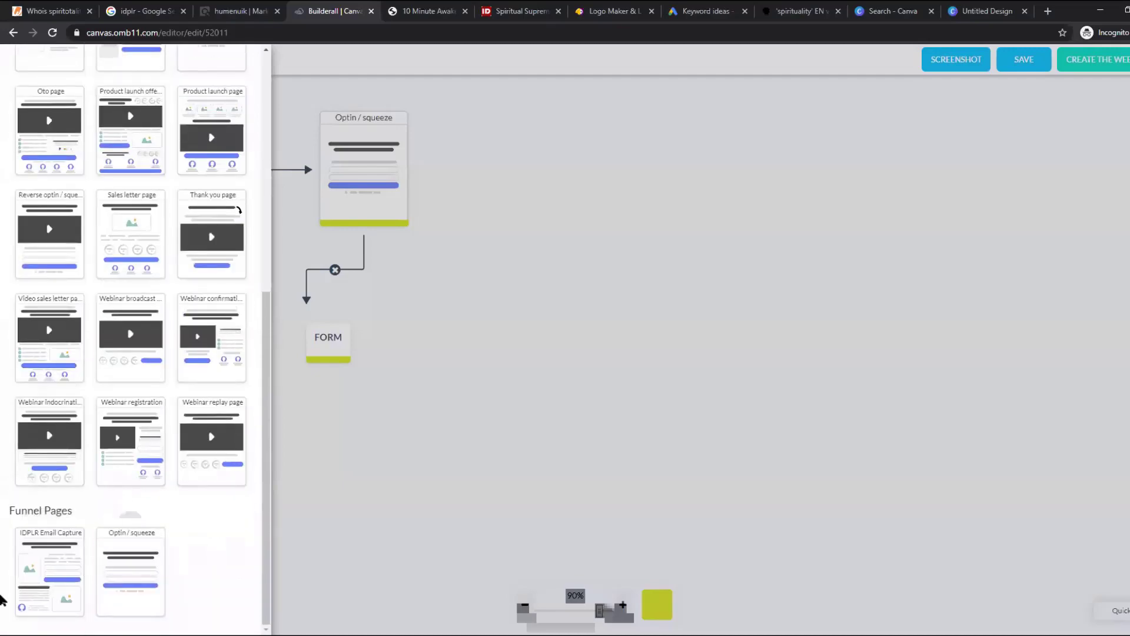
pyautogui.scroll(2, 132, 357)
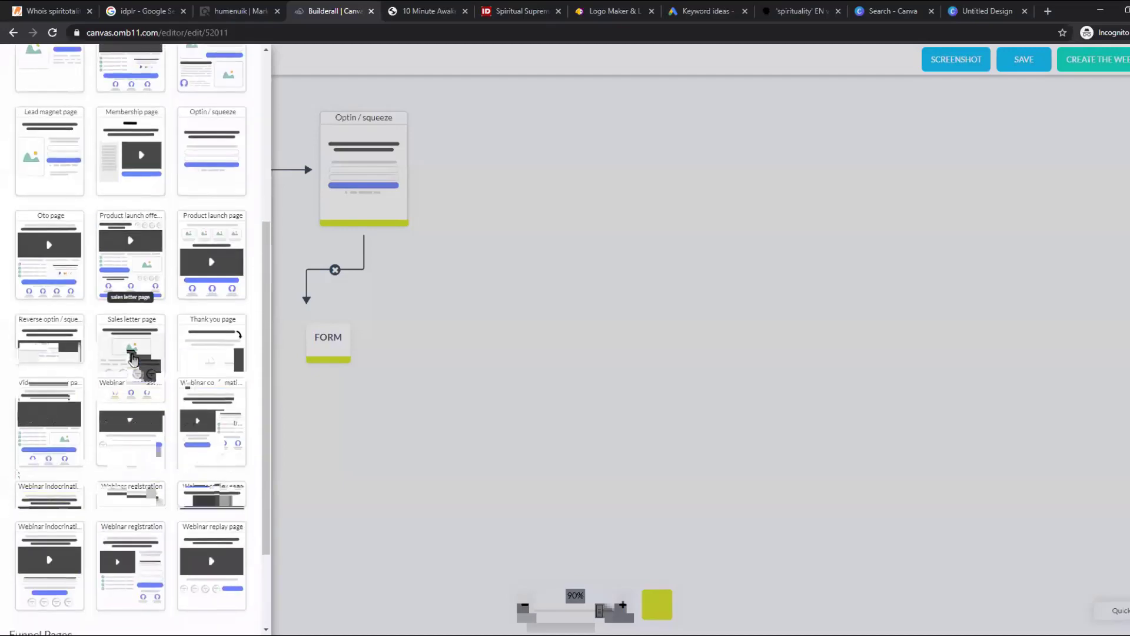
pyautogui.click(212, 465)
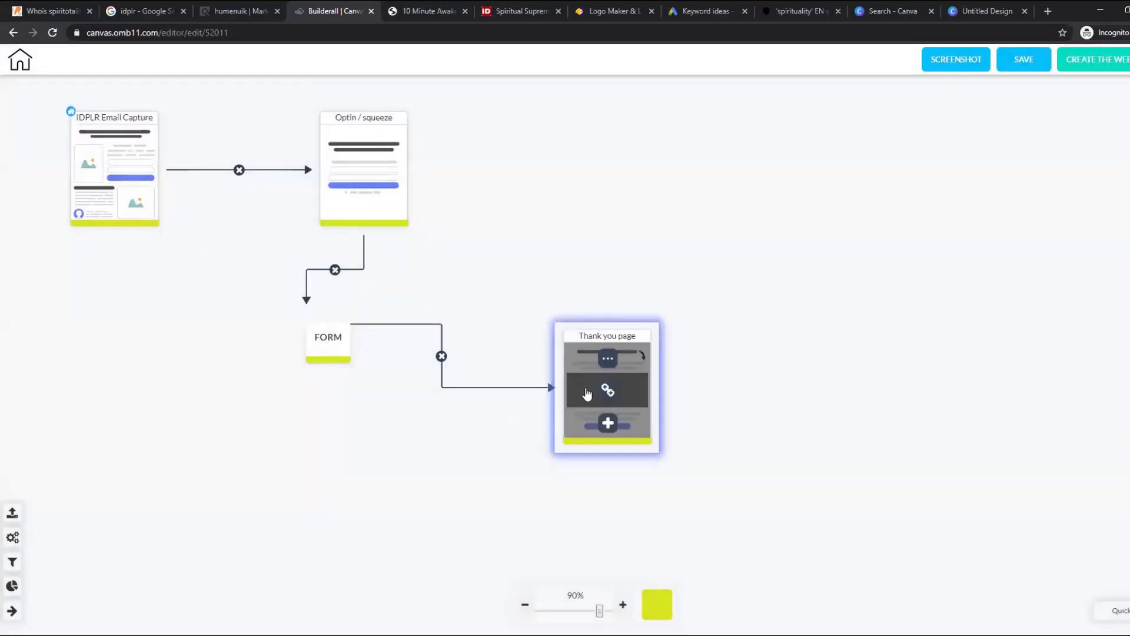
# Move the Thank you page closer to the Form element on the funnel canvas
pyautogui.moveTo(587, 393); pyautogui.dragTo(523, 342)
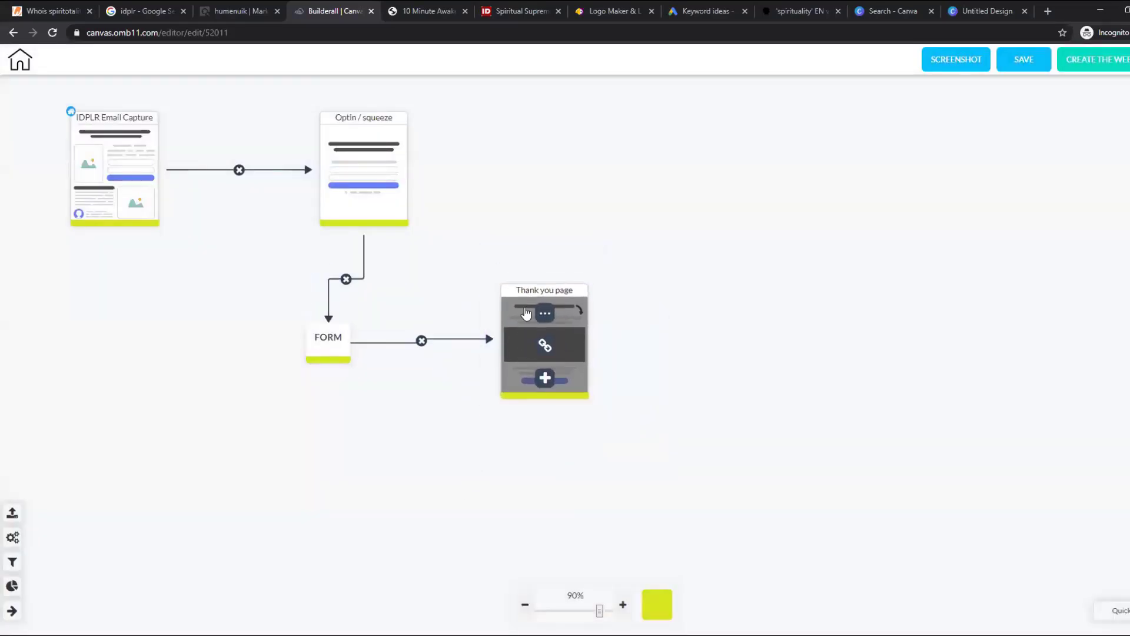
pyautogui.click(545, 313)
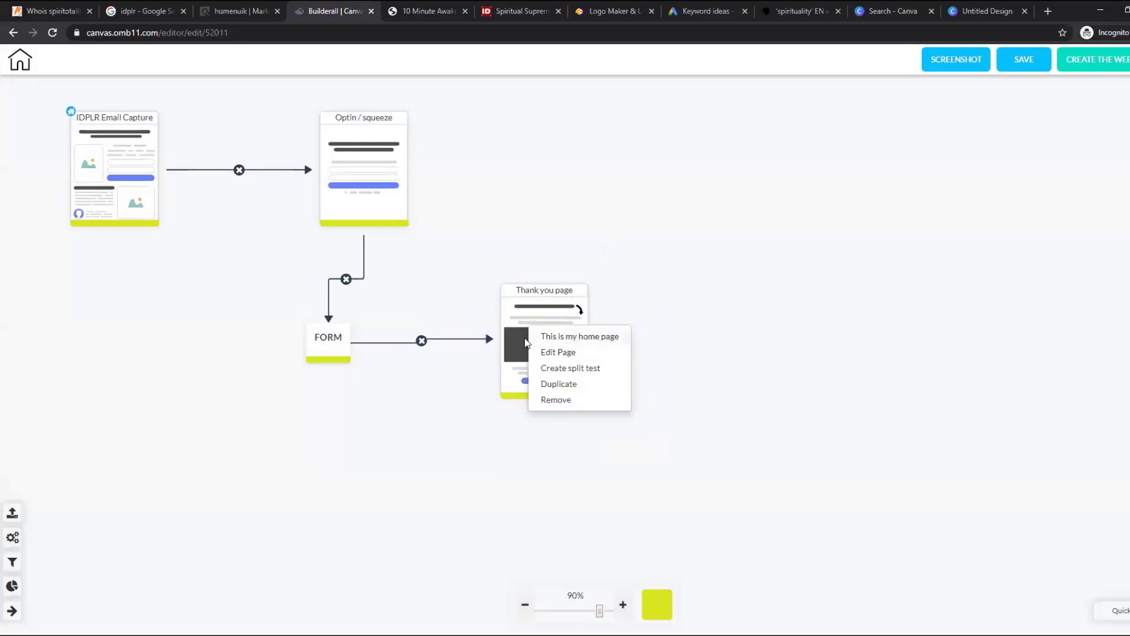
pyautogui.click(416, 486)
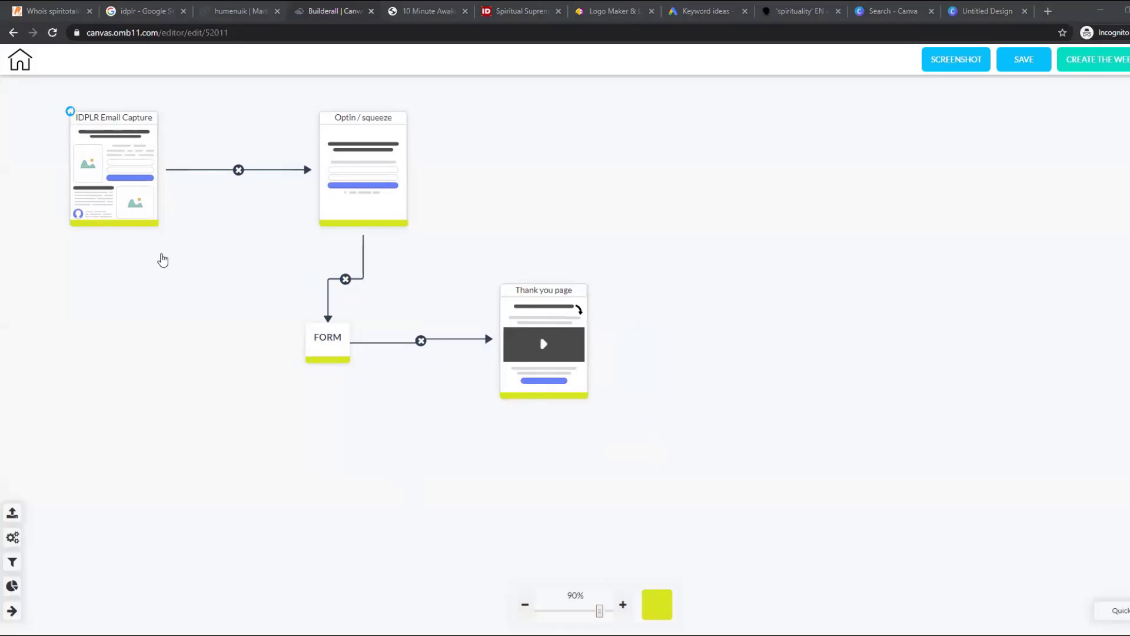
pyautogui.moveTo(538, 333); pyautogui.dragTo(485, 322)
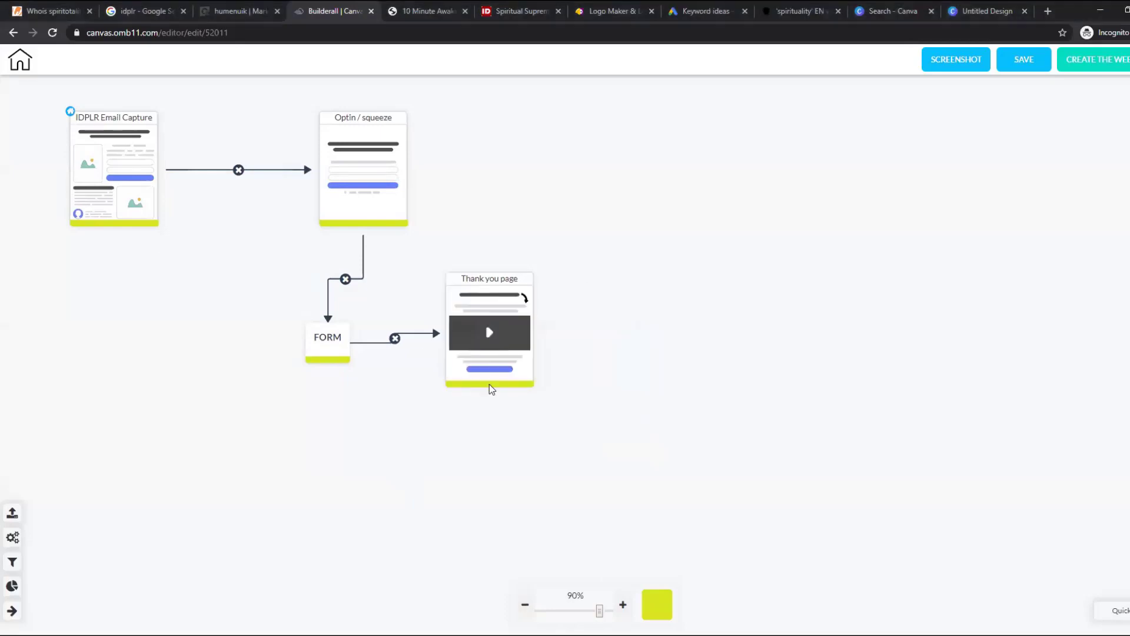
pyautogui.click(811, 281)
pyautogui.moveTo(518, 362)
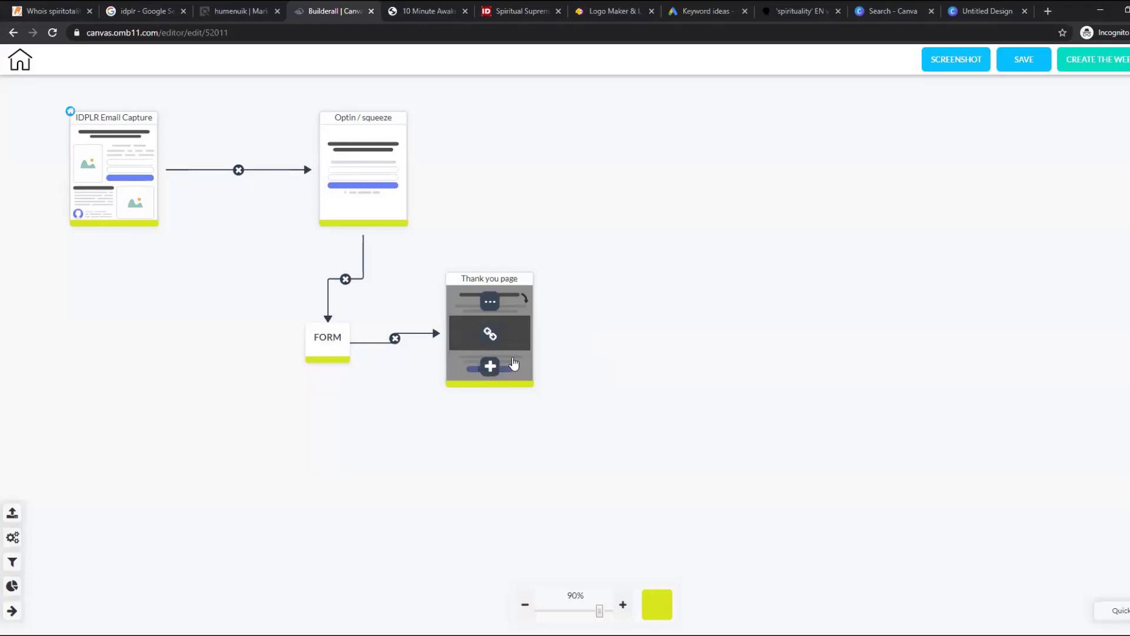
# Switch to the ClickBank marketplace and examine the 10 Minute Awakening offer through its listing, sales page and checkout
pyautogui.click(241, 11)
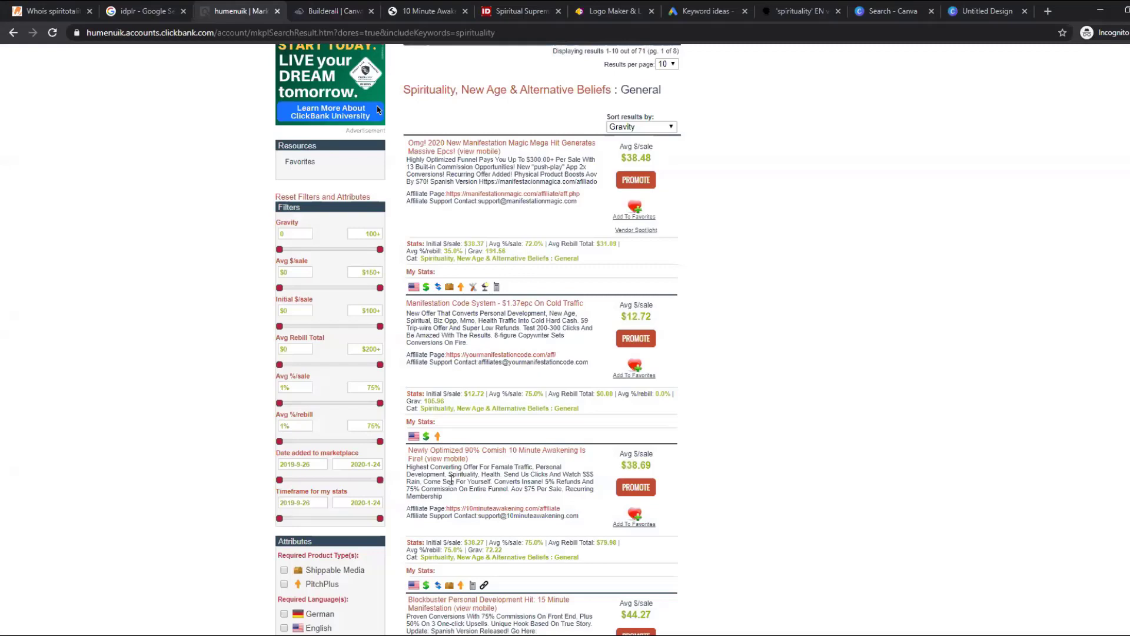
pyautogui.moveTo(435, 474); pyautogui.dragTo(565, 473)
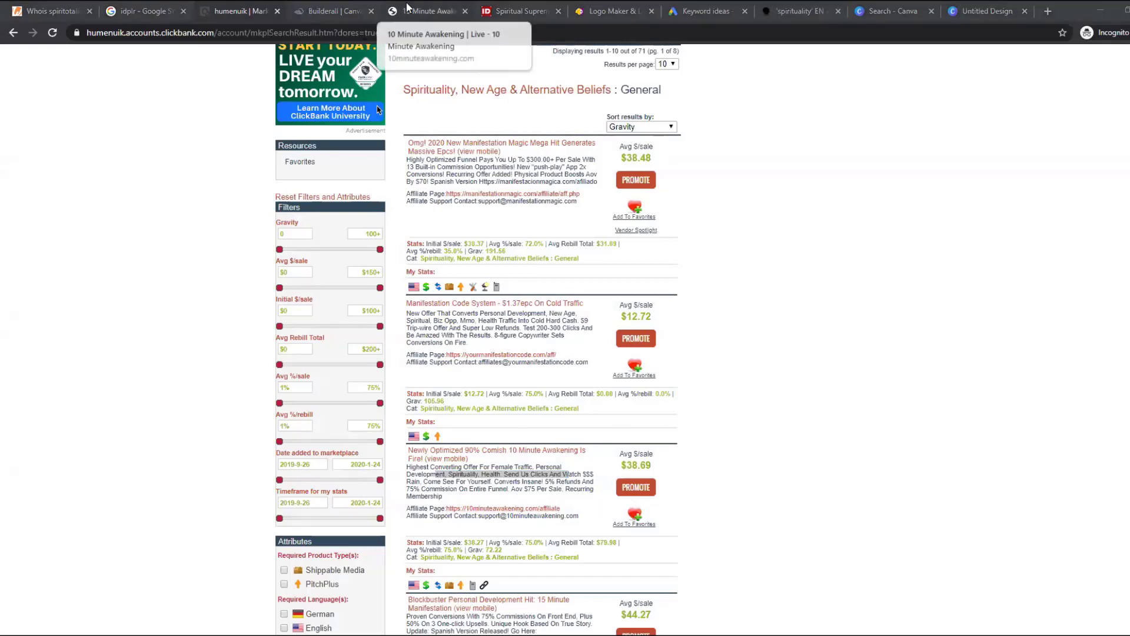
pyautogui.click(425, 10)
pyautogui.middleClick(601, 398)
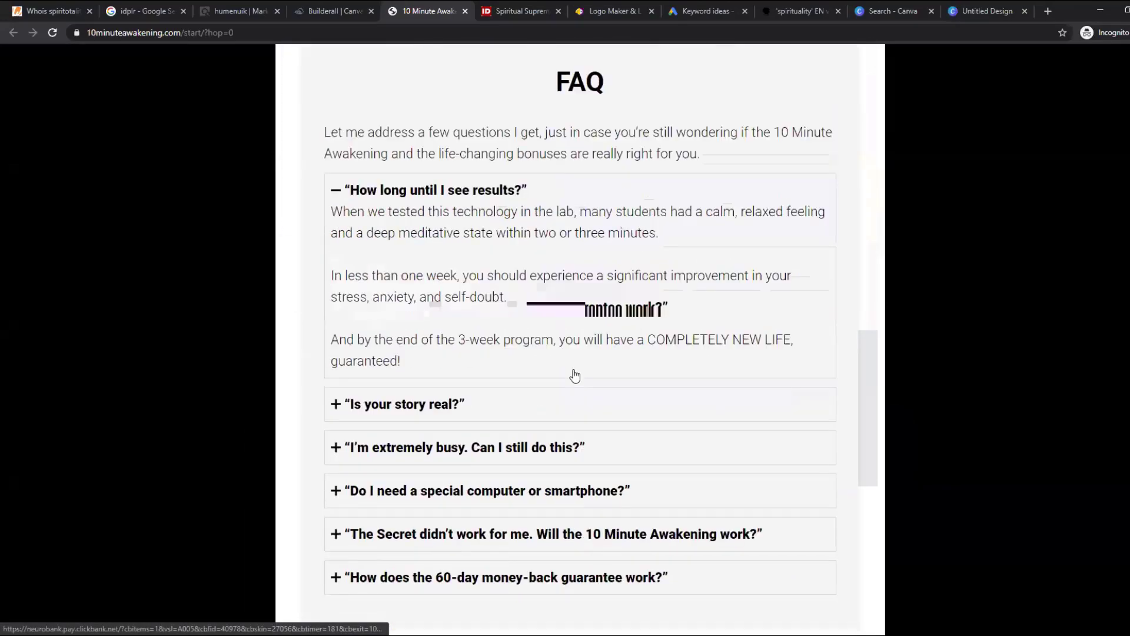
pyautogui.click(705, 399)
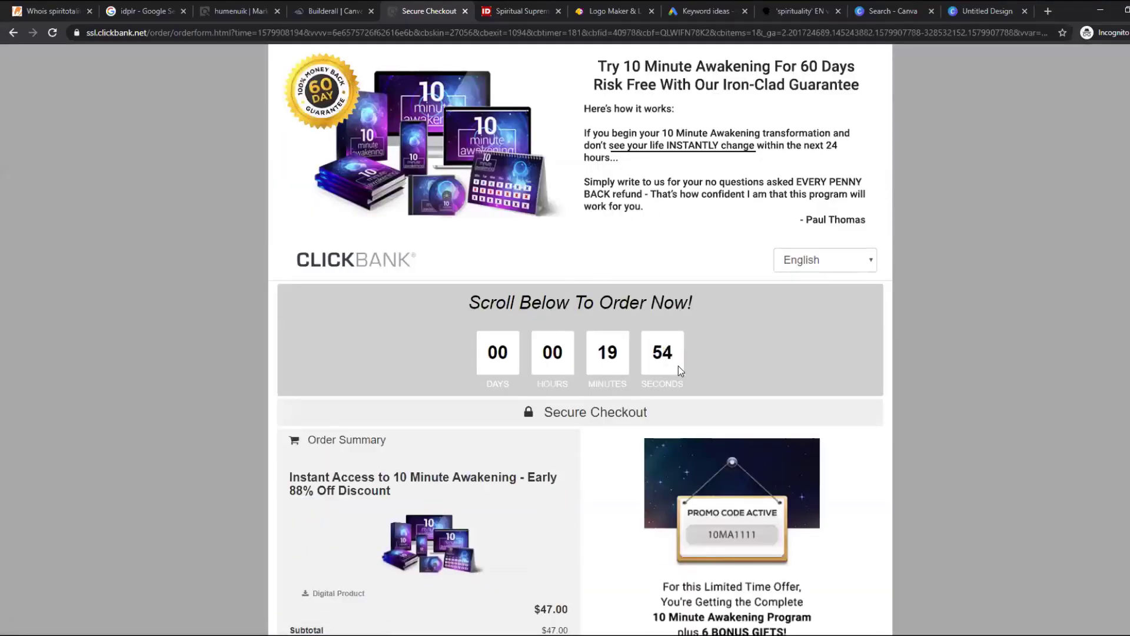
pyautogui.scroll(-2, 678, 365)
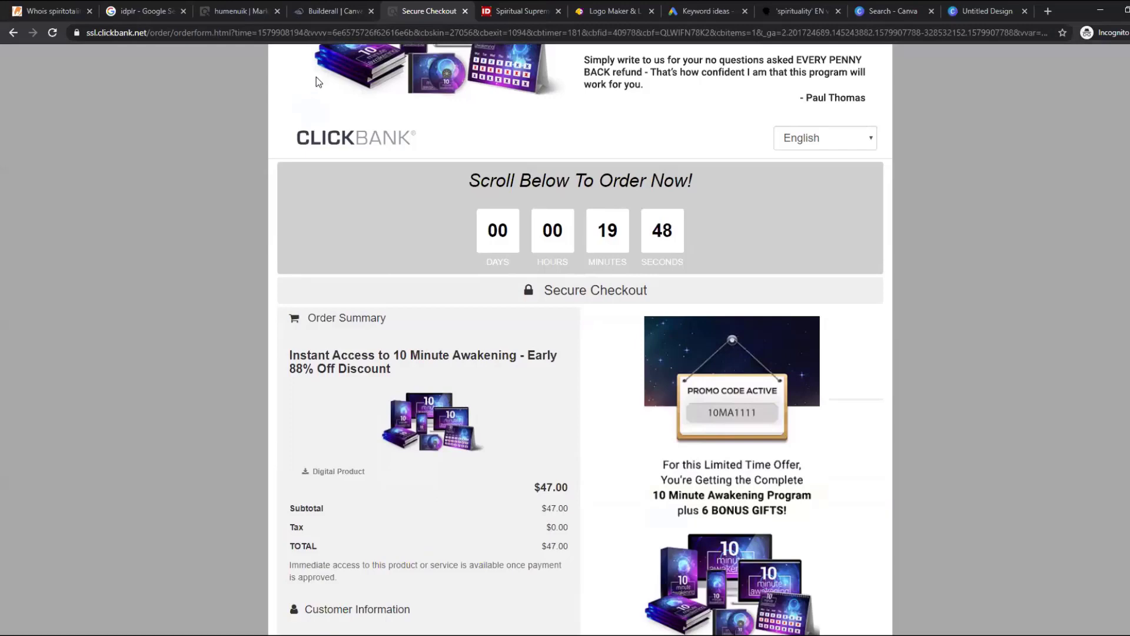
pyautogui.scroll(2, 502, 247)
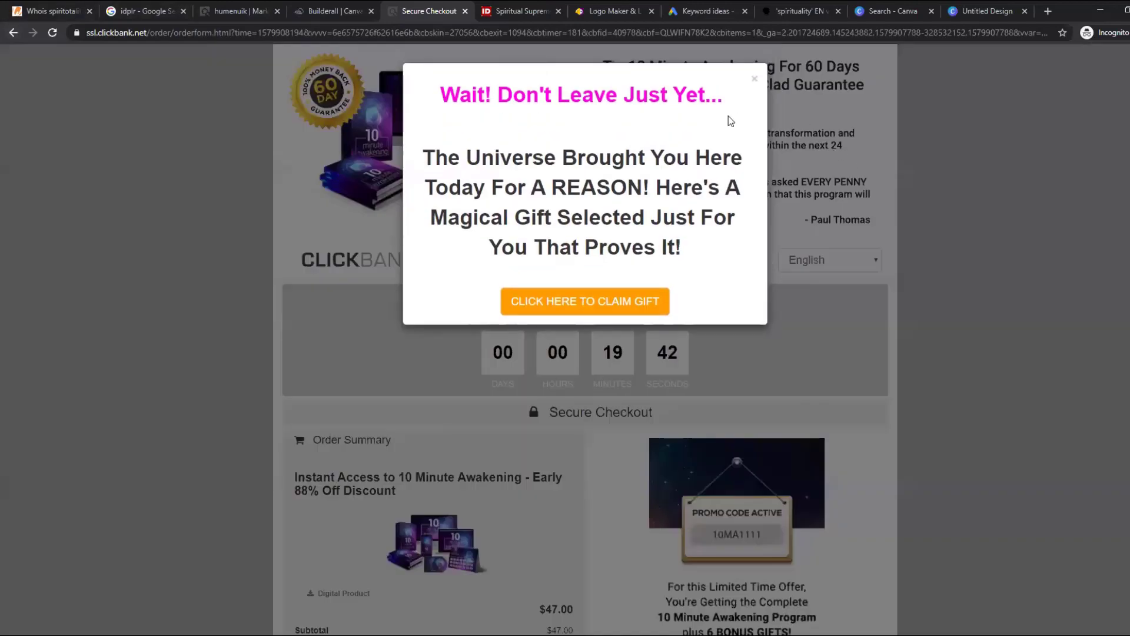
pyautogui.click(756, 82)
pyautogui.click(259, 13)
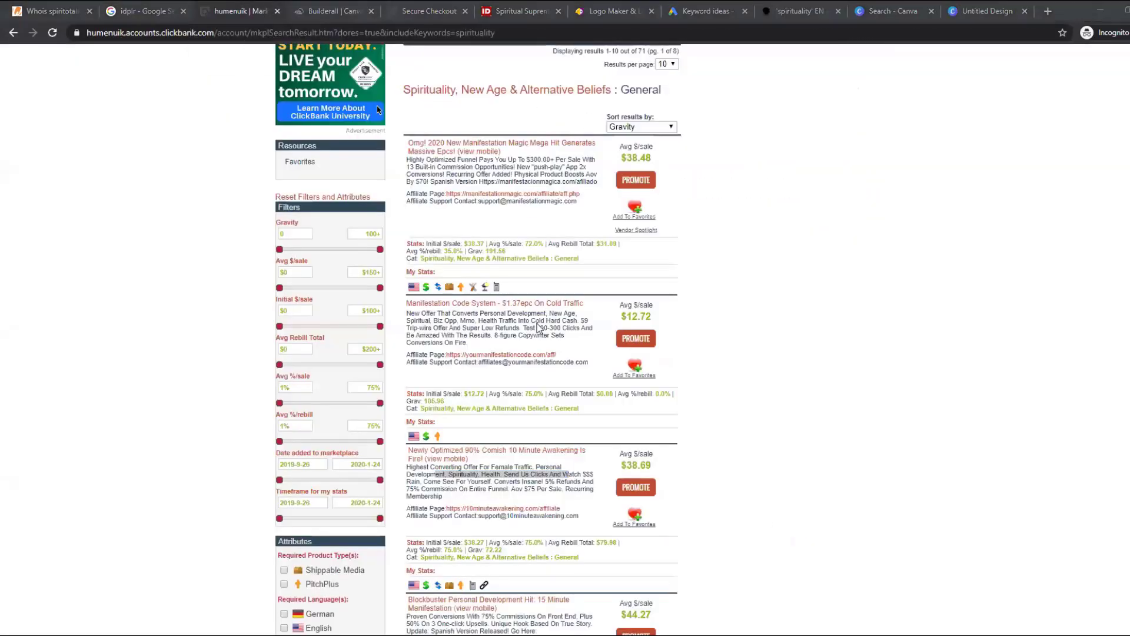
# Switch to the Builderall canvas and add a Video sales letter page linked from the Thank you page
pyautogui.hotkey('ctrl', 'Tab')
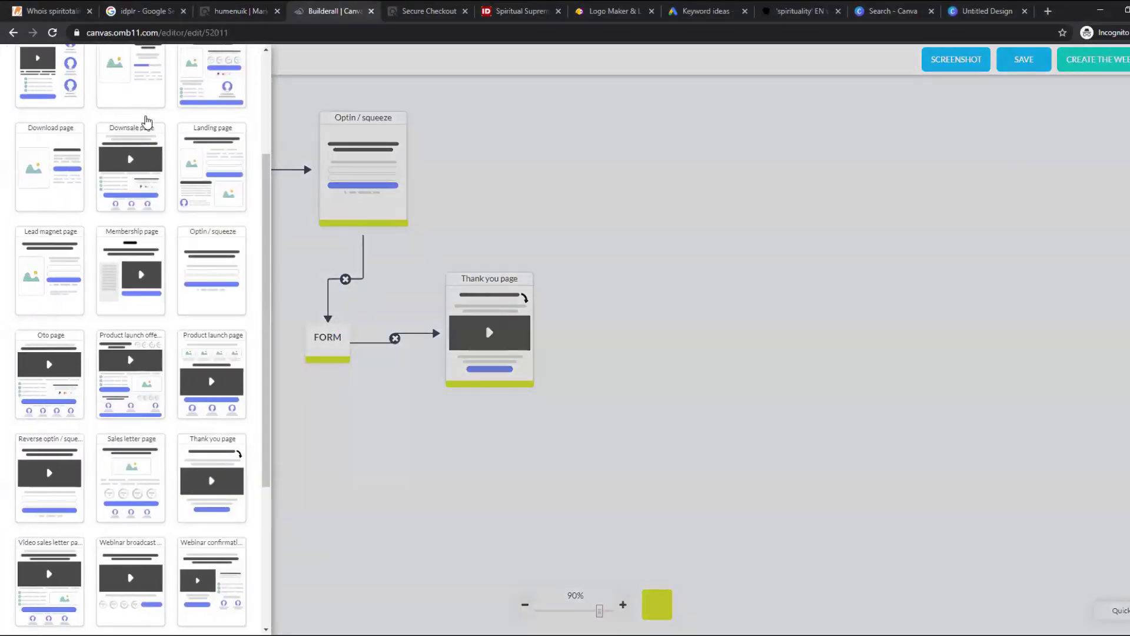
pyautogui.click(588, 207)
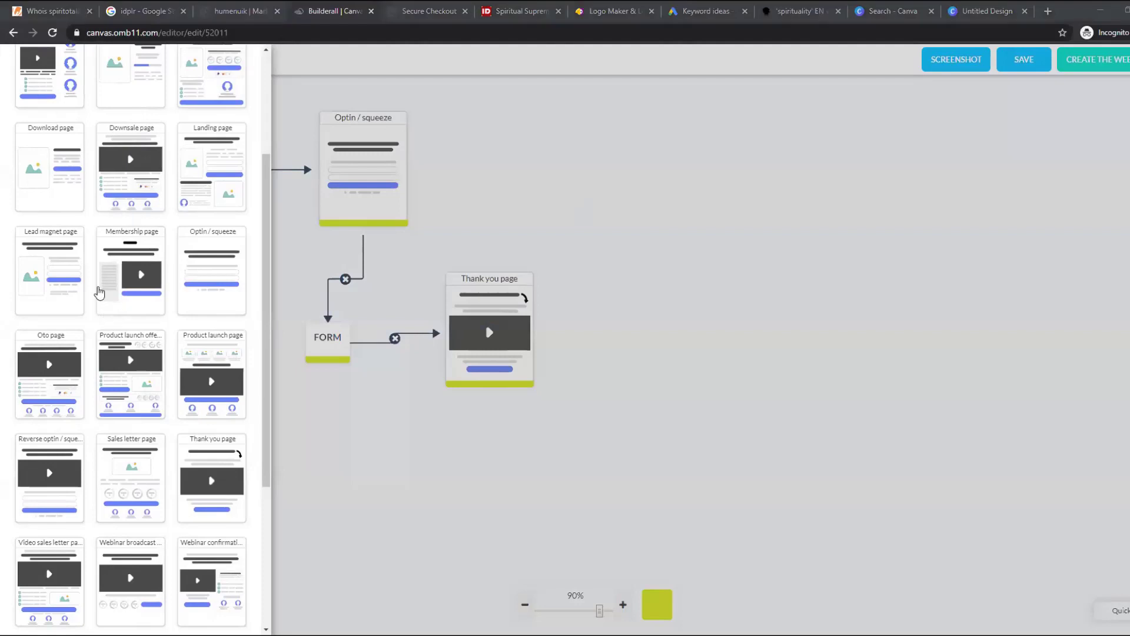
pyautogui.scroll(-3, 94, 318)
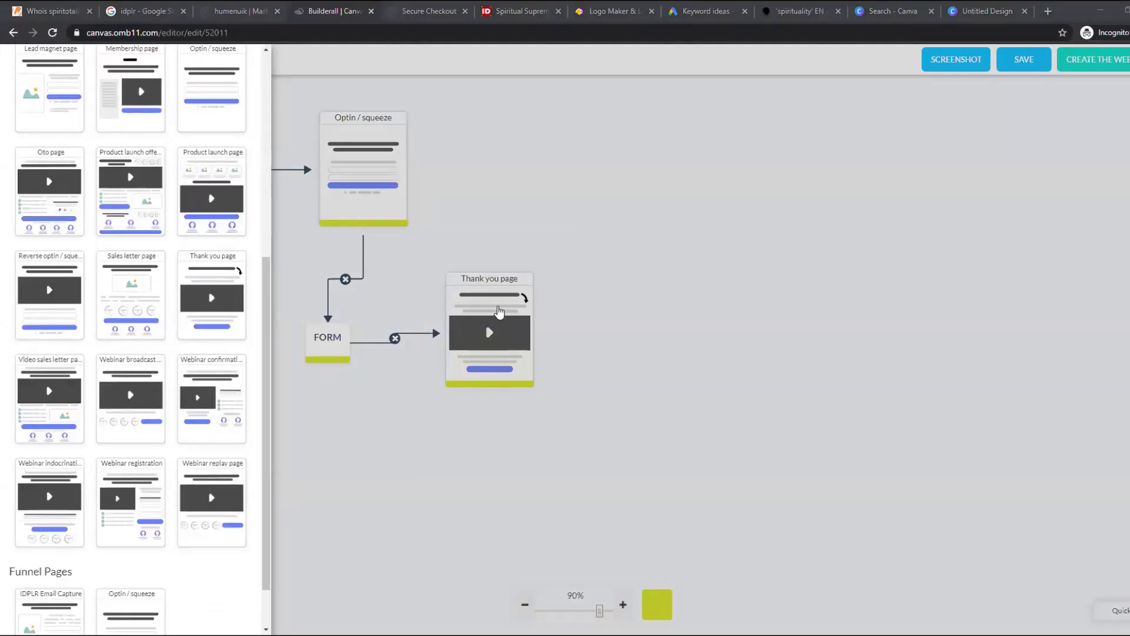
pyautogui.moveTo(49, 391); pyautogui.dragTo(739, 318)
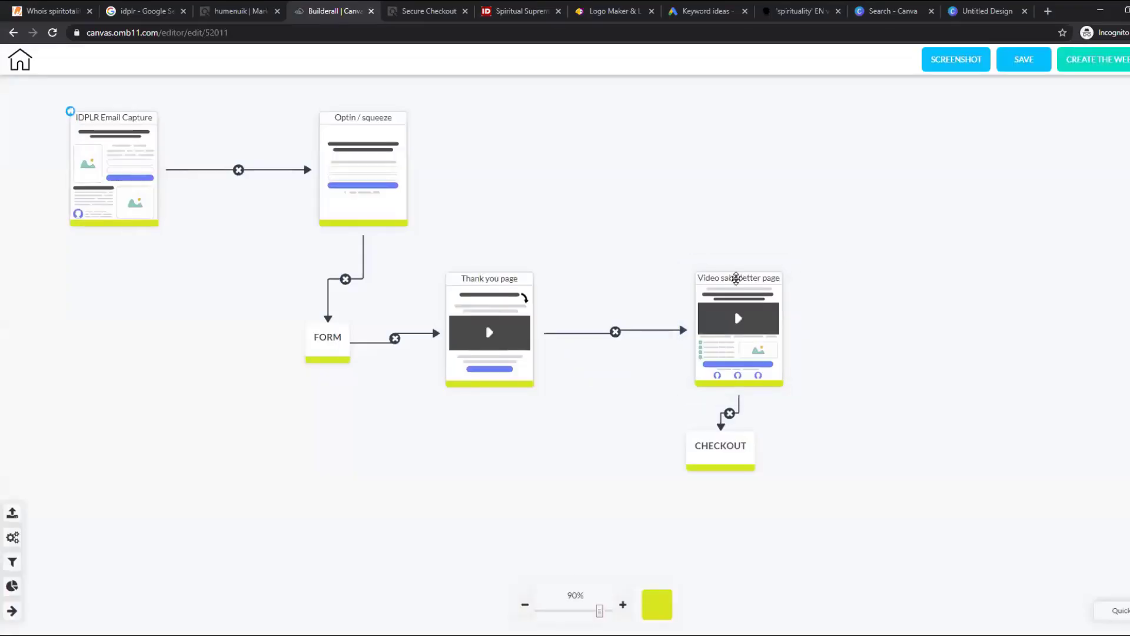
# Rename the Video sales letter page as "ClickBank Affiliate Page"
pyautogui.click(737, 328)
pyautogui.click(774, 337)
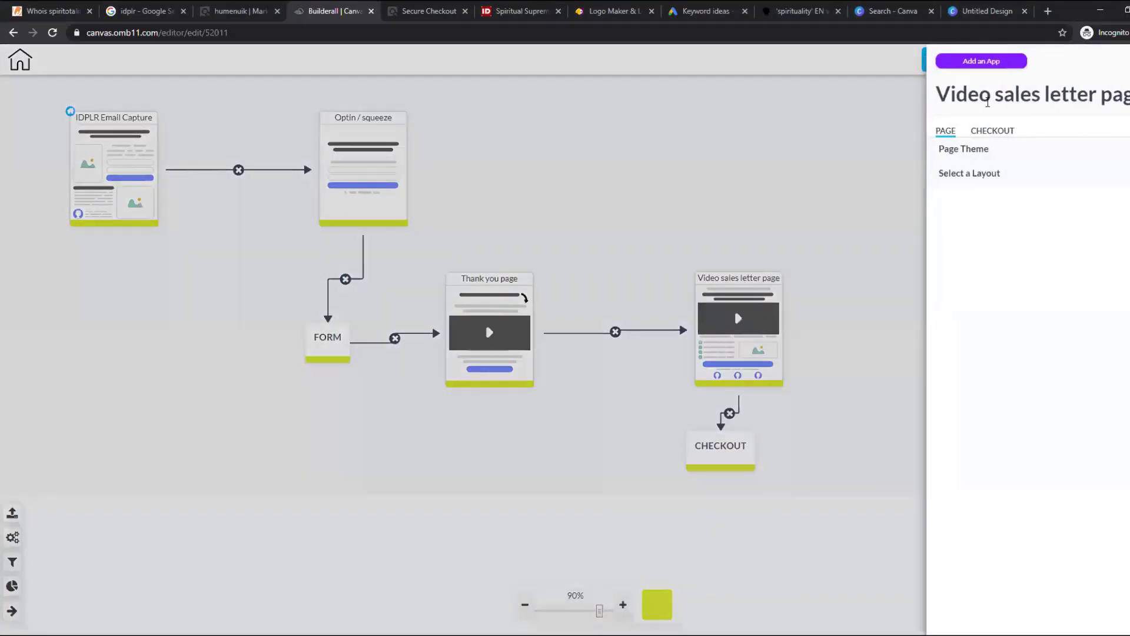
pyautogui.click(988, 99)
pyautogui.hotkey('ctrl', 'a')
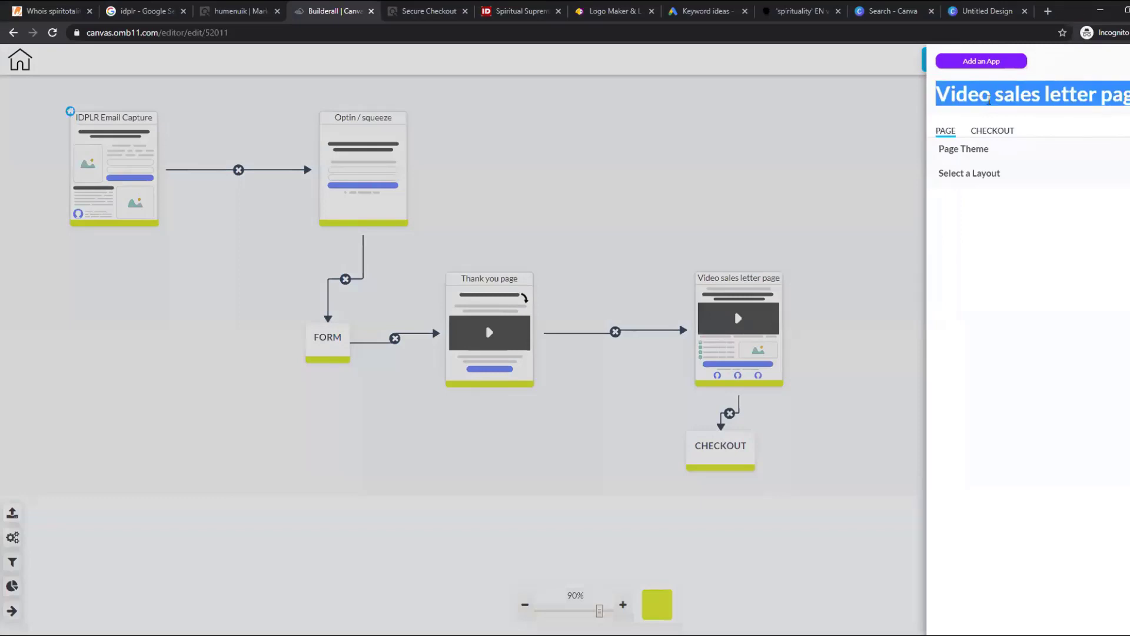
pyautogui.write('ClickBa')
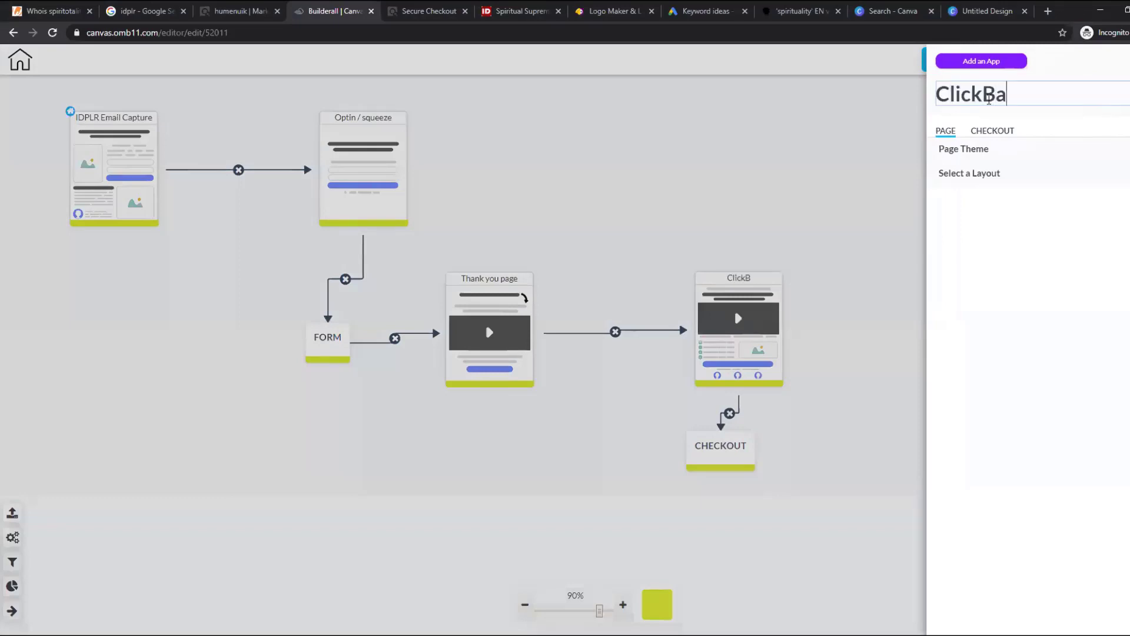
pyautogui.write('nk Affiliate P')
pyautogui.write('age')
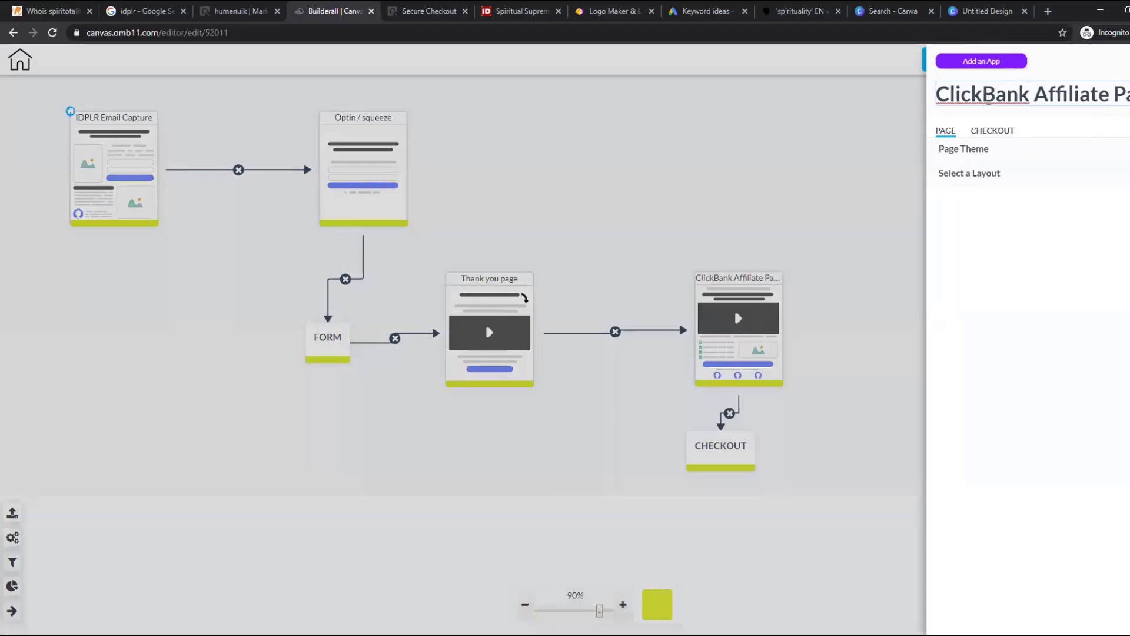
pyautogui.click(583, 262)
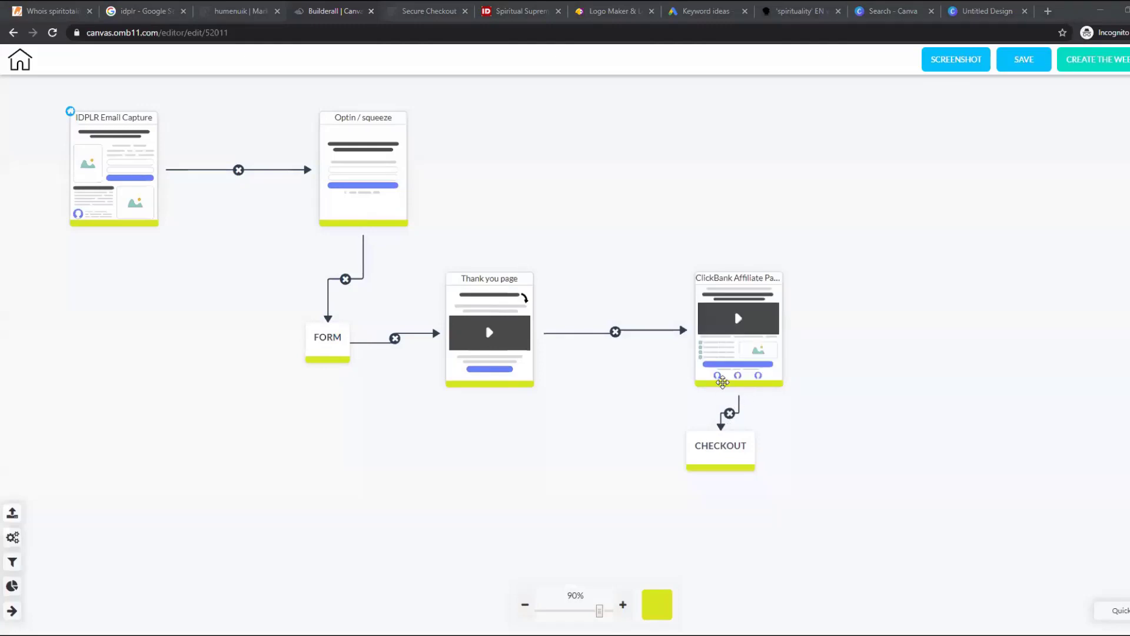
# Move the Checkout element further below the ClickBank Affiliate Page and enter a sales title beginning with "ClickBank"
pyautogui.moveTo(738, 380)
pyautogui.moveTo(714, 450); pyautogui.dragTo(725, 517)
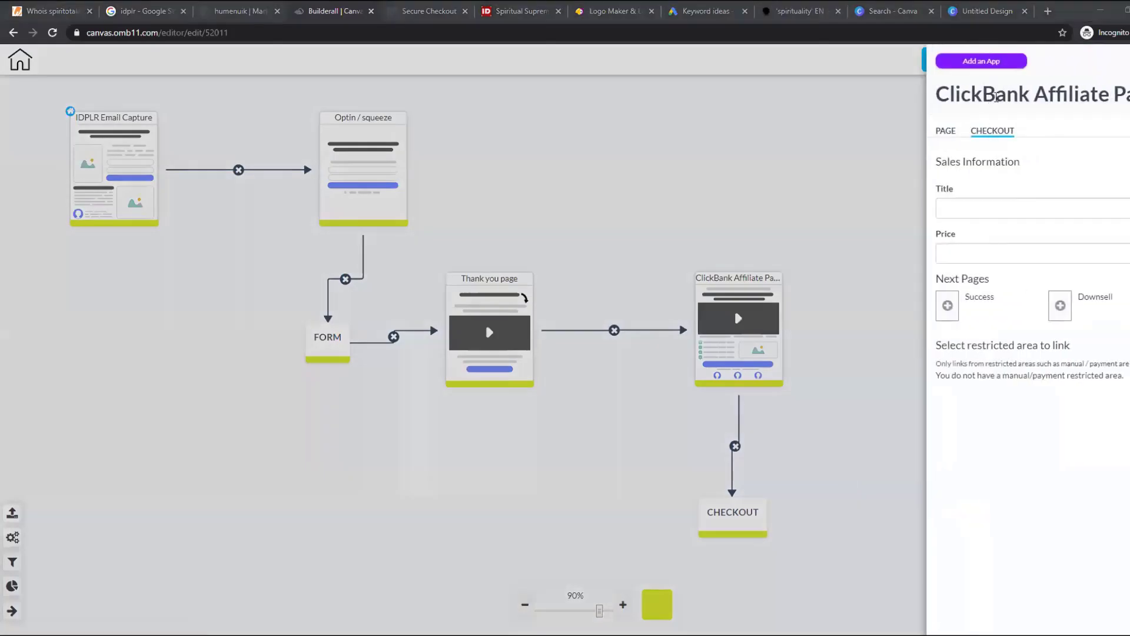
pyautogui.click(967, 207)
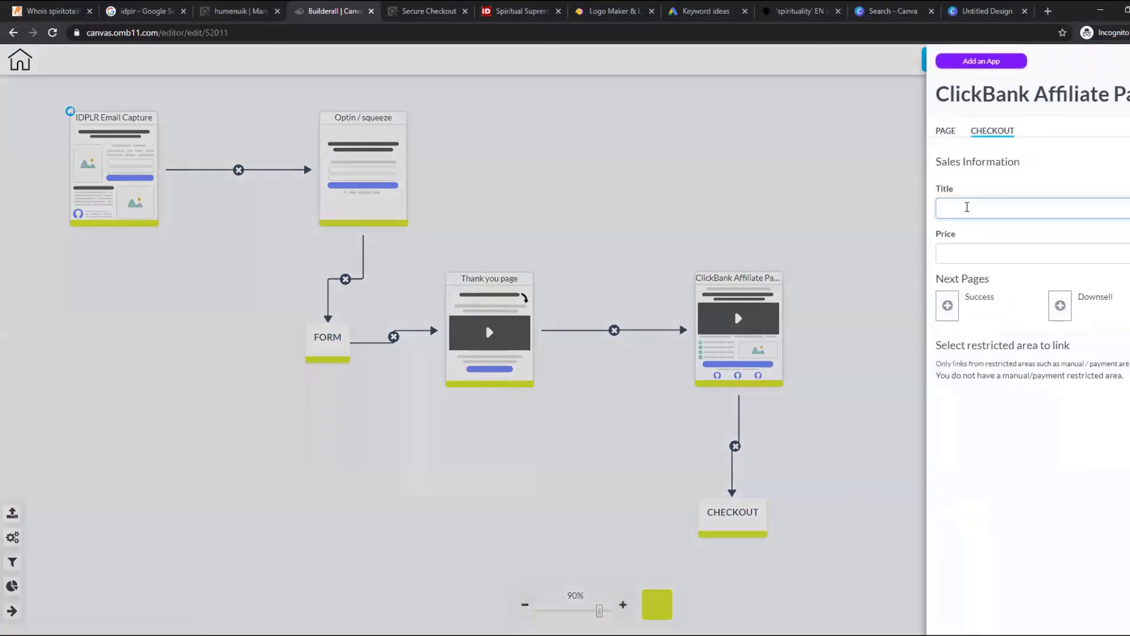
pyautogui.write('ClickBank Ce')
pyautogui.press('BackSpace')
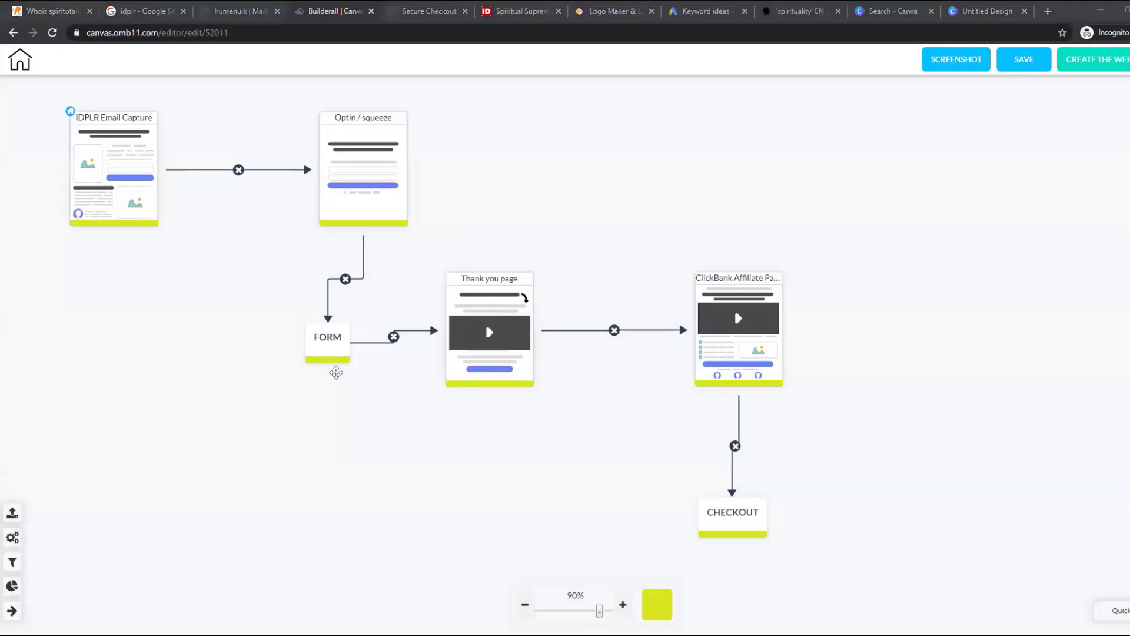
# Add a Confirm email page linked from the Thank you page
pyautogui.click(312, 348)
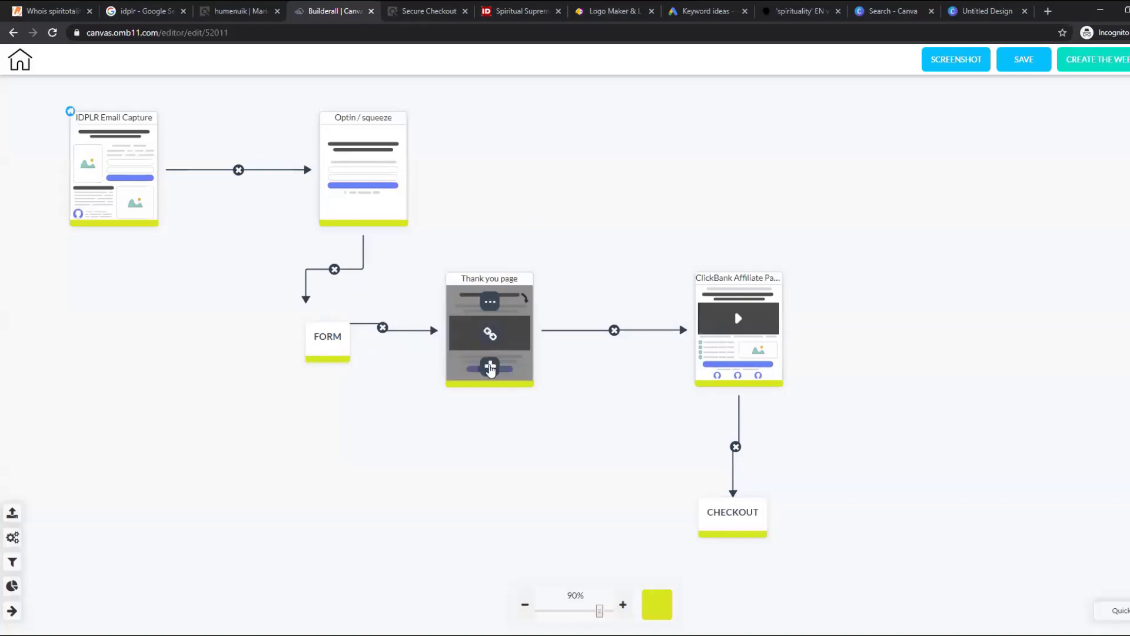
pyautogui.click(489, 366)
pyautogui.scroll(6, 69, 262)
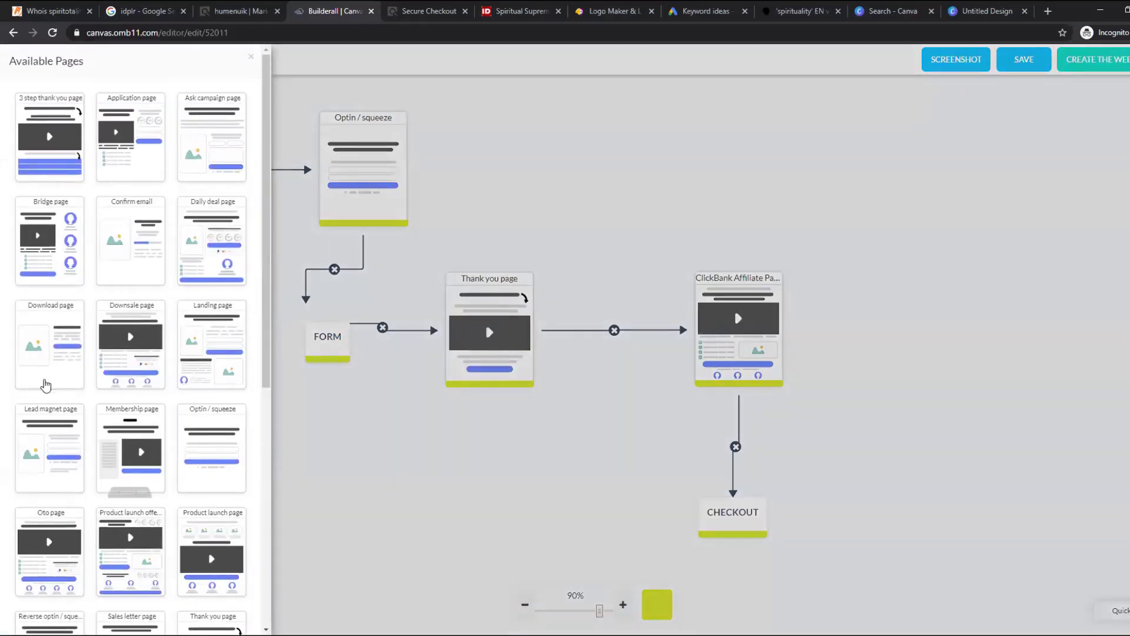
pyautogui.click(131, 253)
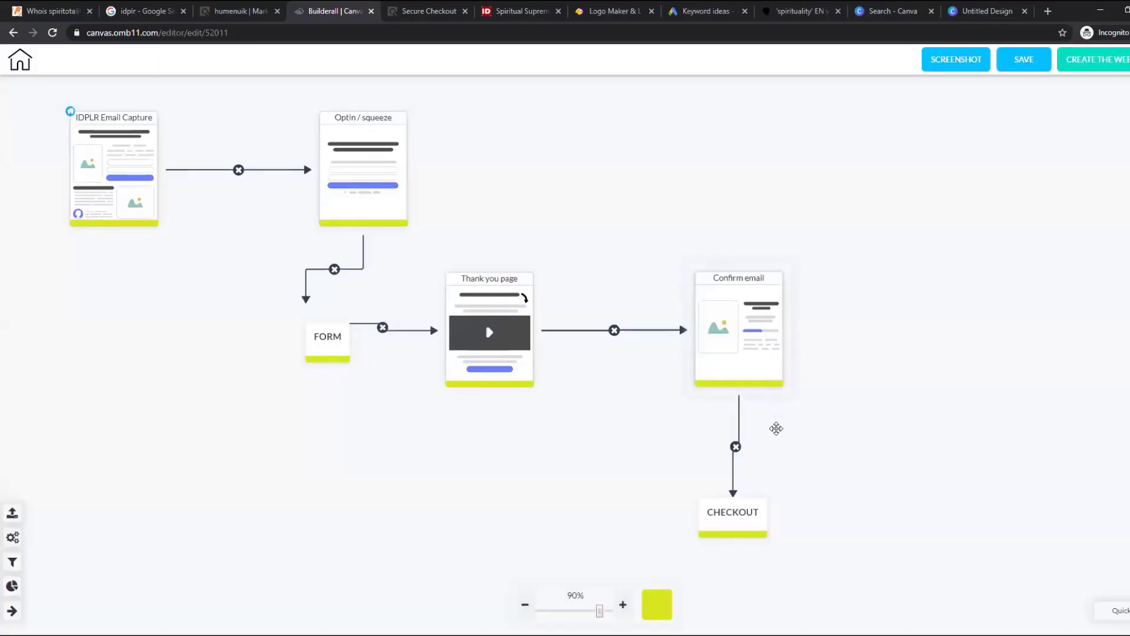
# Add a Video sales letter page linked from the Thank you page, in place of the Confirm email page
pyautogui.click(489, 366)
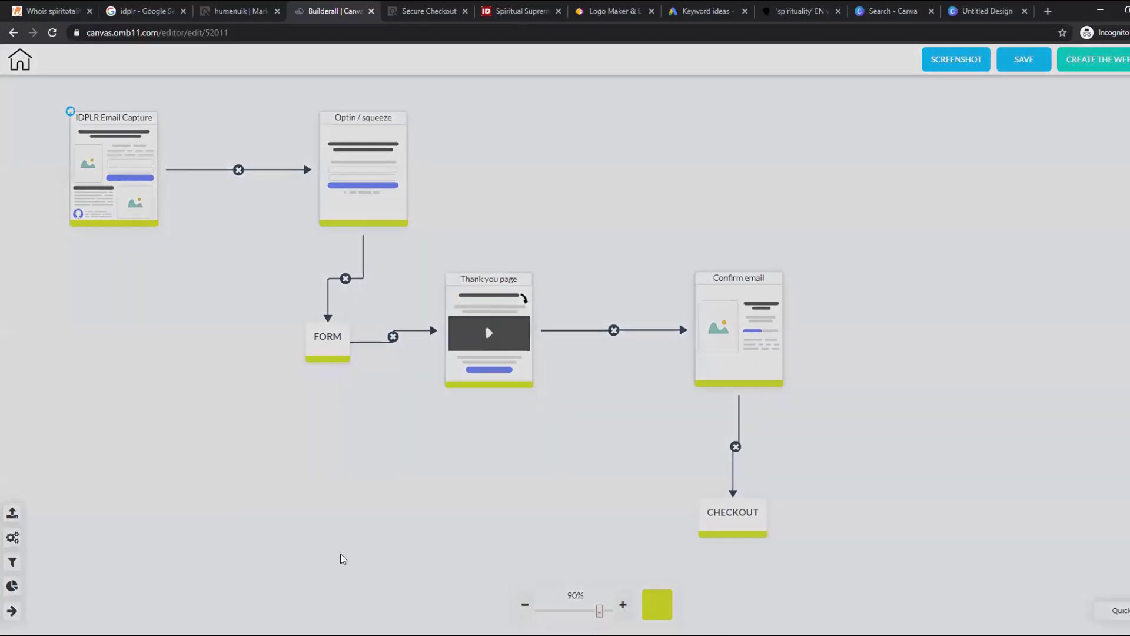
pyautogui.scroll(-5, 92, 460)
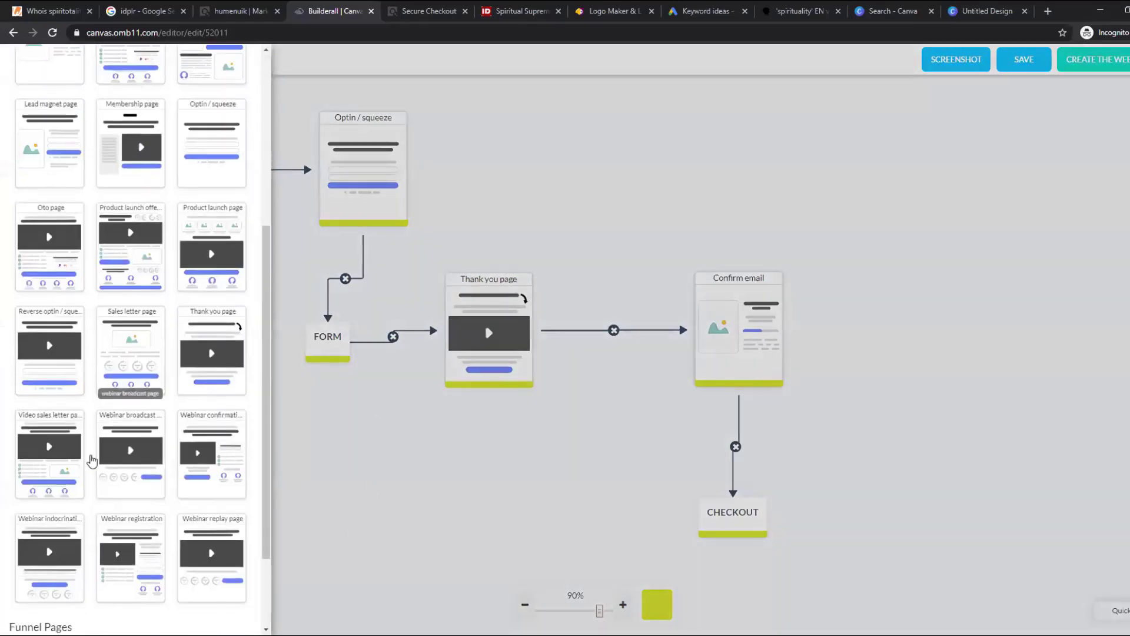
pyautogui.click(49, 471)
# Rename the new Video sales letter page as "Clickbank Page"
pyautogui.click(732, 300)
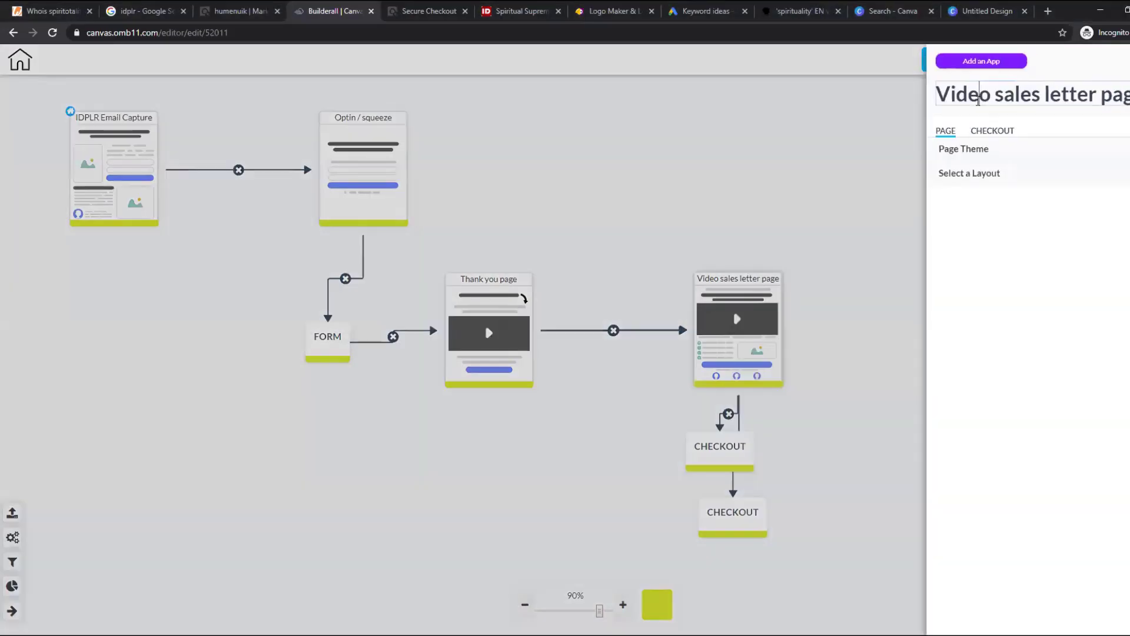
pyautogui.tripleClick(977, 96)
pyautogui.write('Clickbank')
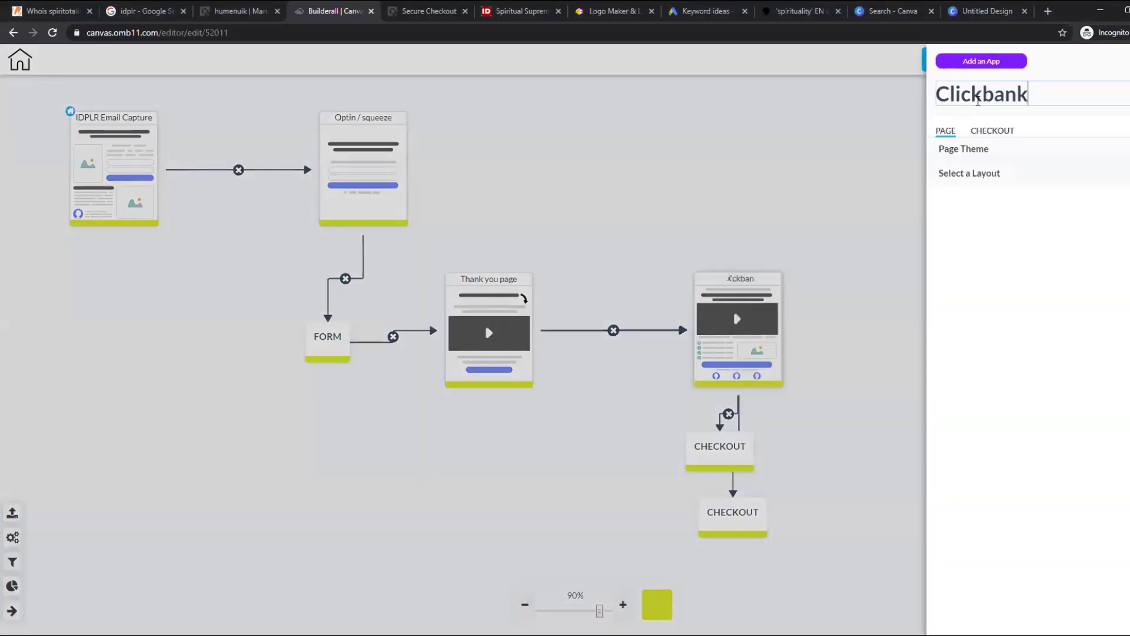
pyautogui.write(' Page')
pyautogui.press('BackSpace')
pyautogui.press('BackSpace')
pyautogui.press('BackSpace')
pyautogui.press('BackSpace')
pyautogui.press('BackSpace')
pyautogui.press('BackSpace')
pyautogui.write('k Page')
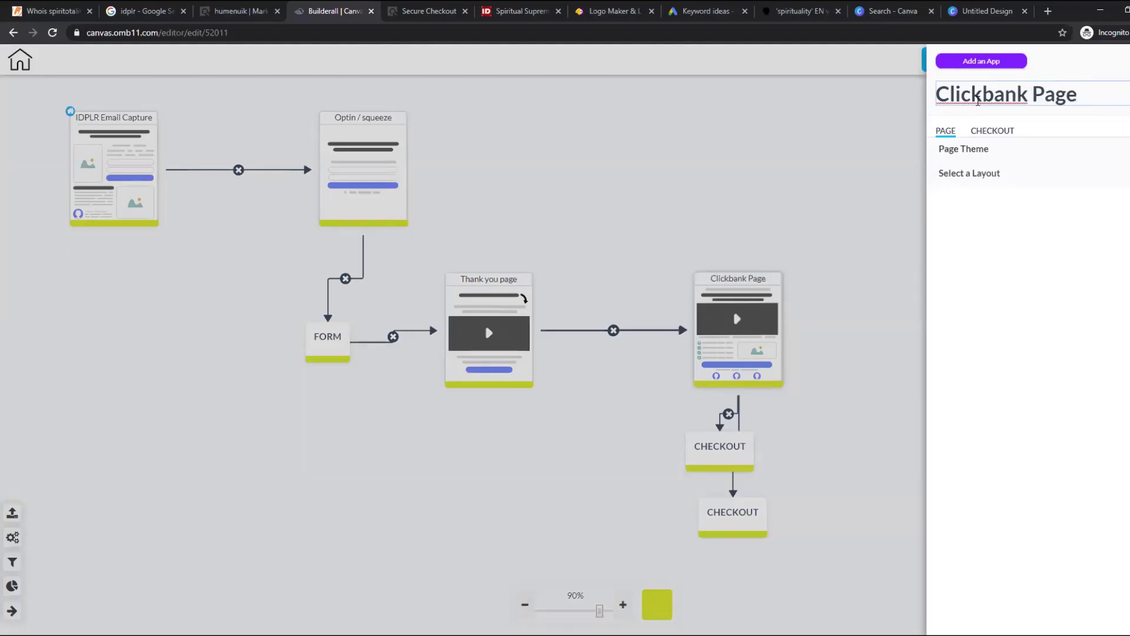
pyautogui.click(717, 122)
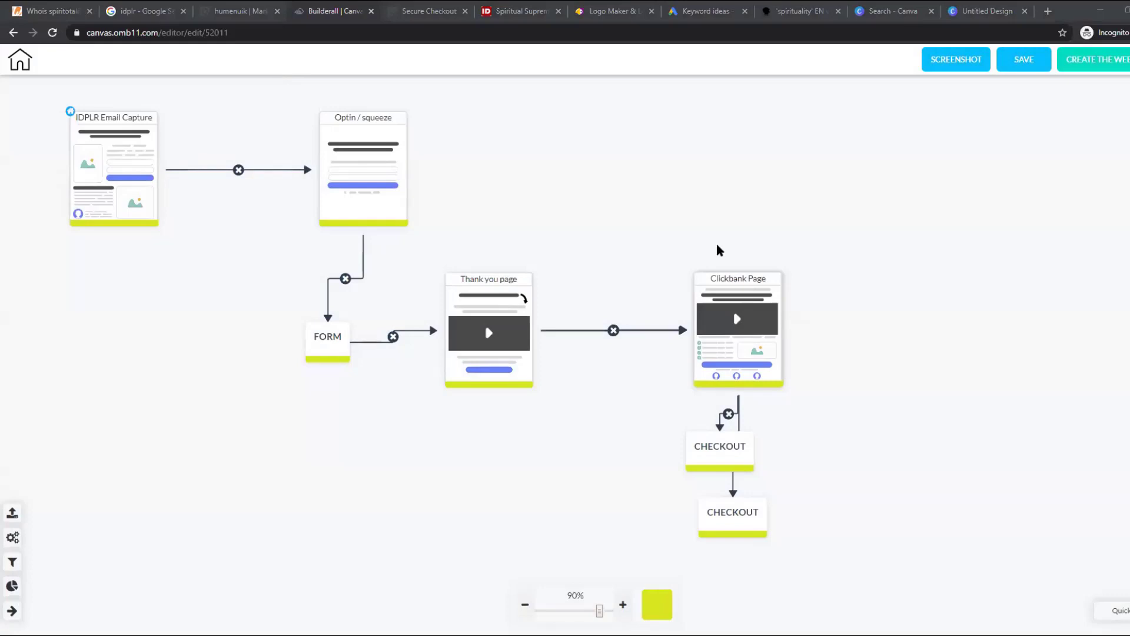
# Check the Spiritual Supremacy product page on IDPLR and the spiritotality.com Whois record, returning to the Builderall canvas
pyautogui.moveTo(414, 229)
pyautogui.click(516, 7)
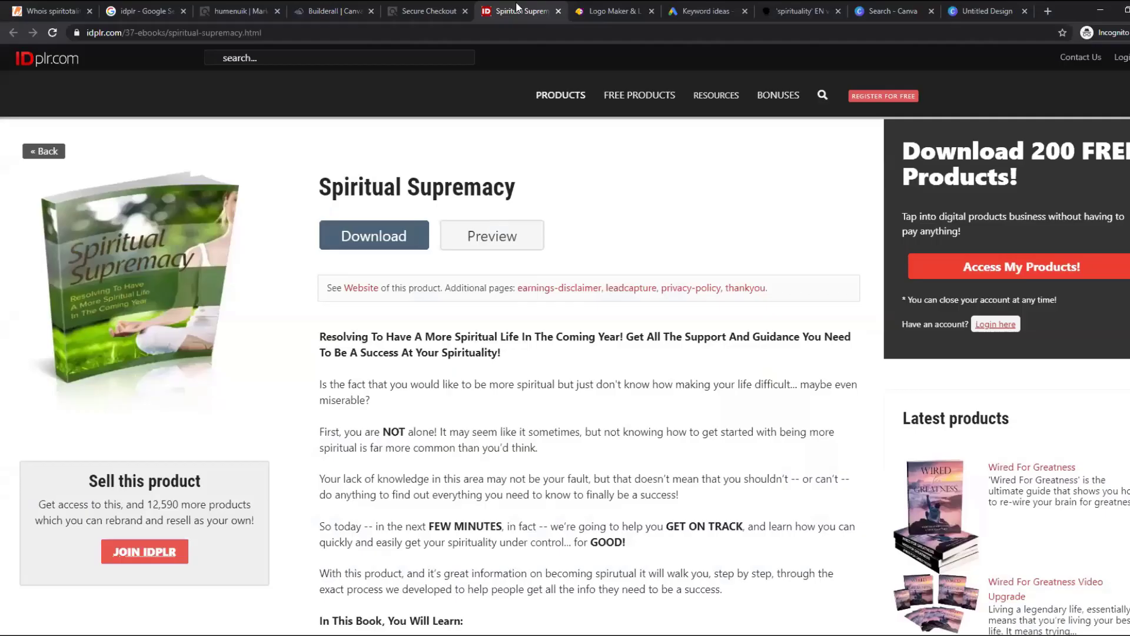
pyautogui.click(322, 11)
pyautogui.moveTo(80, 181)
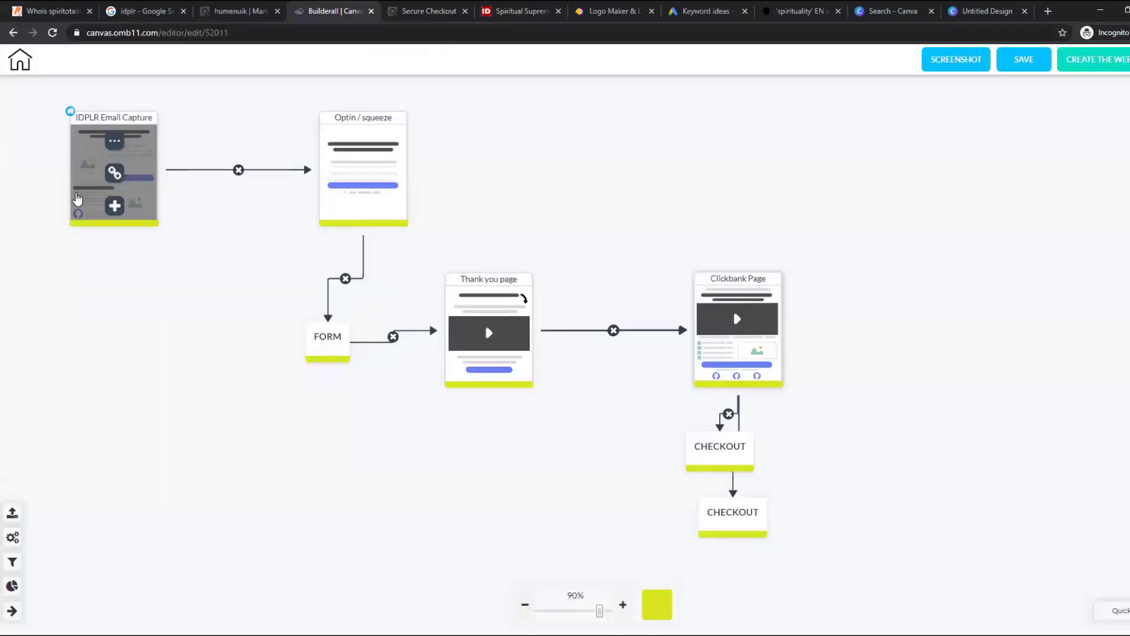
pyautogui.click(50, 10)
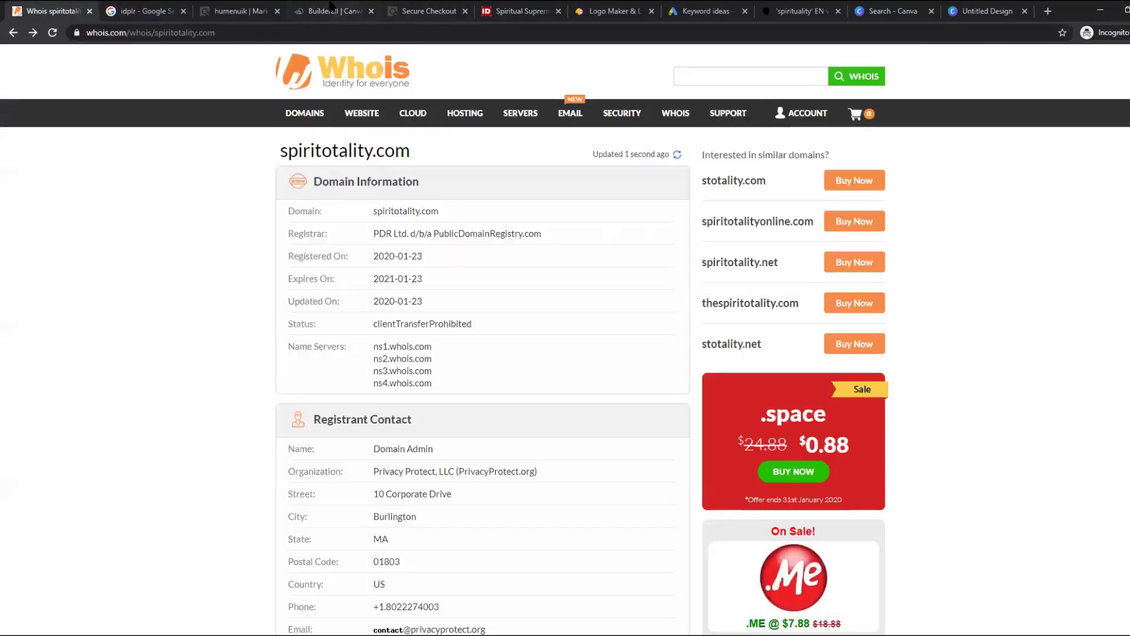
pyautogui.click(347, 10)
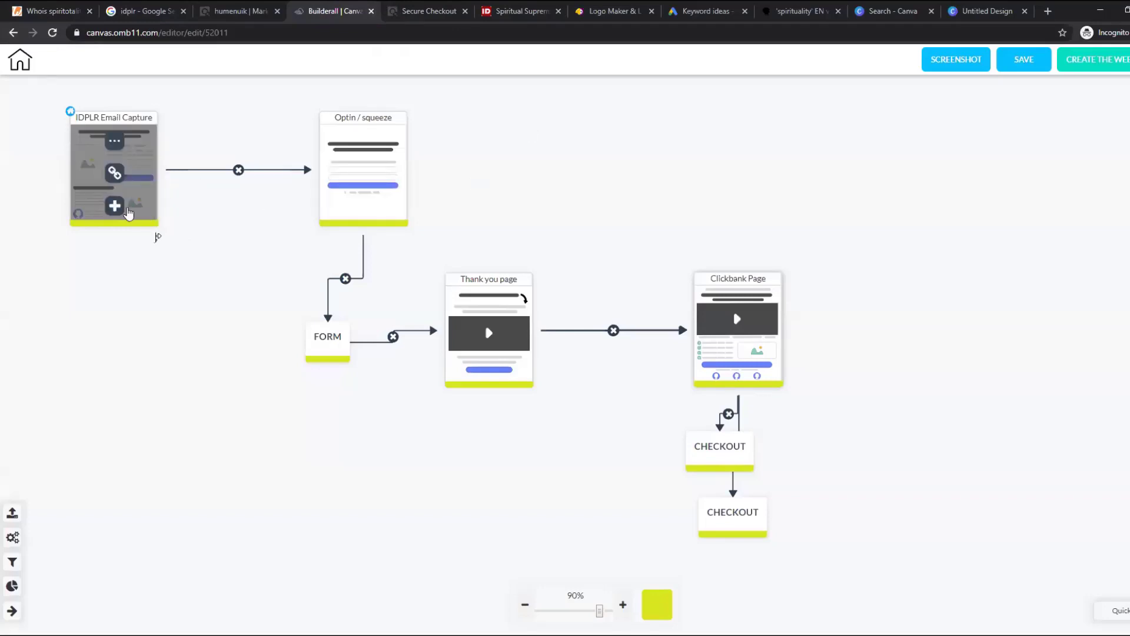
# Move the Optin / squeeze page slightly closer to the IDPLR Email Capture page
pyautogui.moveTo(397, 184)
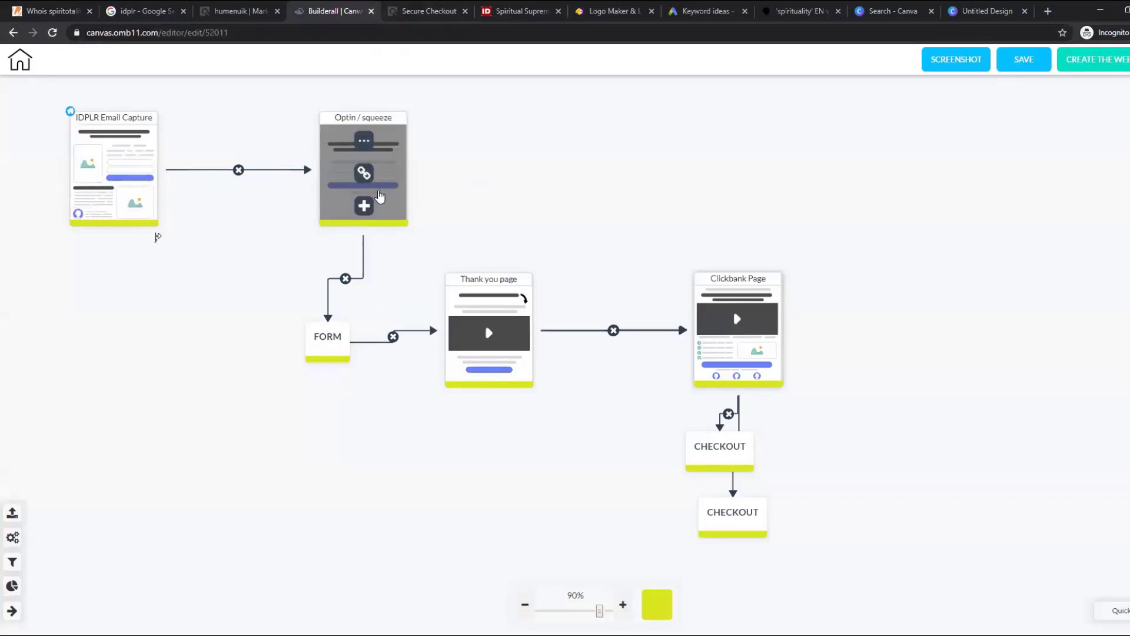
pyautogui.moveTo(398, 185); pyautogui.dragTo(377, 180)
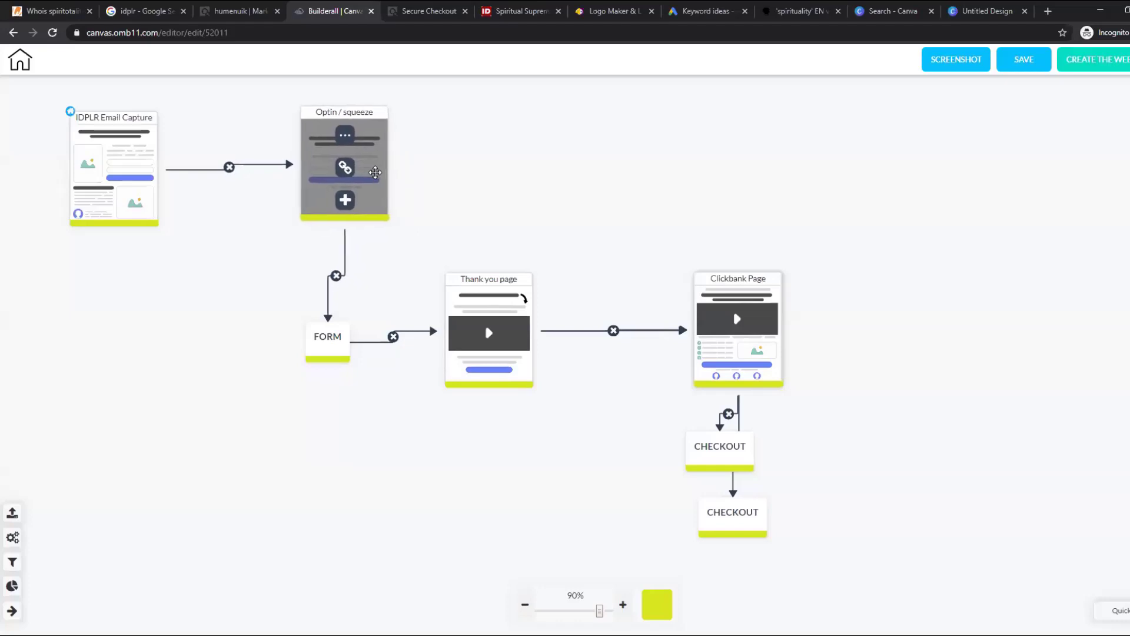
pyautogui.moveTo(515, 353)
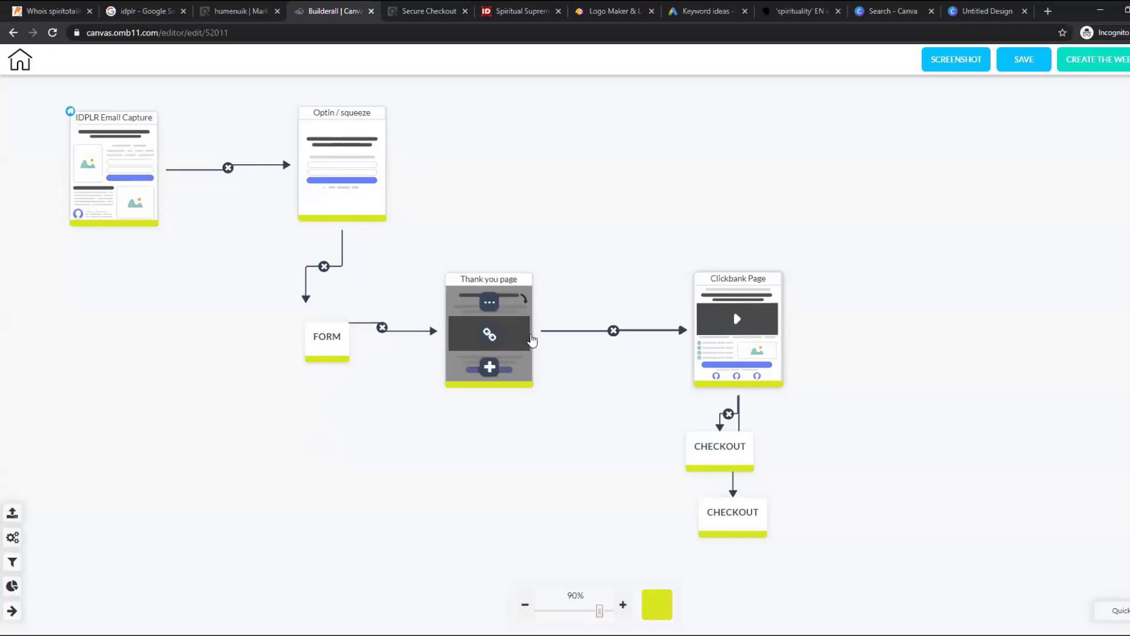
pyautogui.moveTo(780, 332)
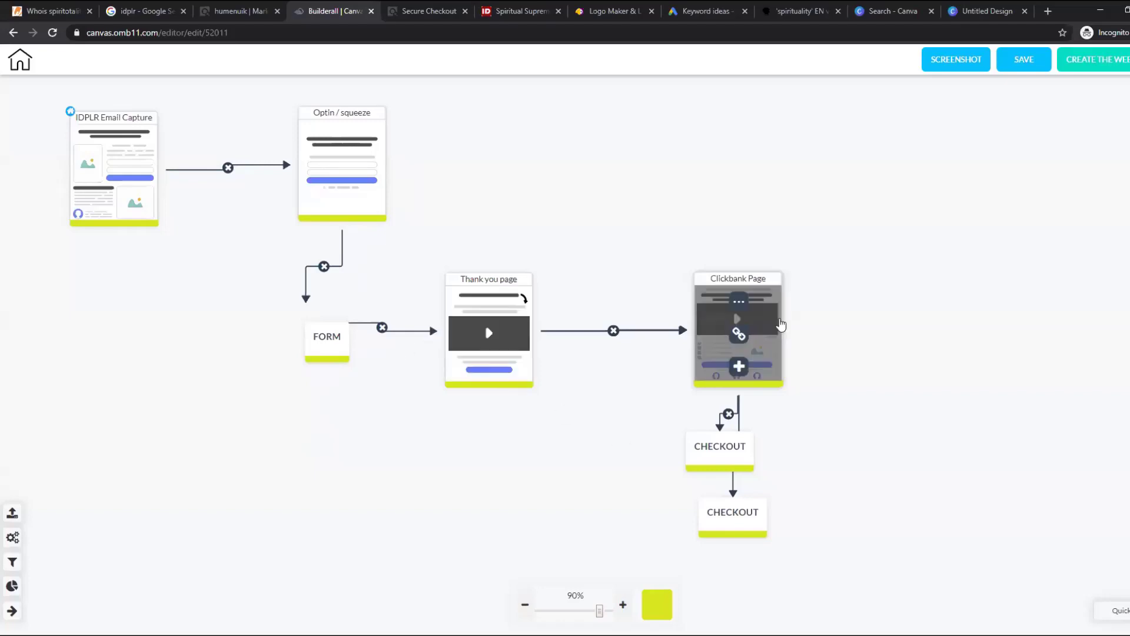
# Remove the duplicate Checkout linked from the Clickbank Page and move the remaining Checkout further below that page
pyautogui.moveTo(748, 513); pyautogui.dragTo(844, 465)
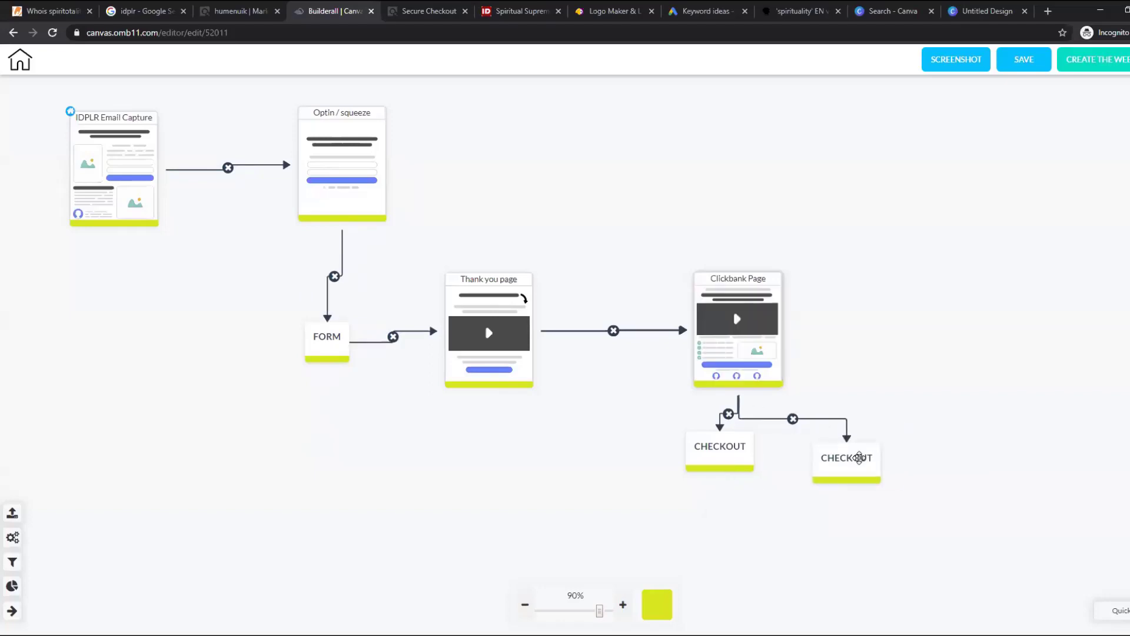
pyautogui.click(799, 413)
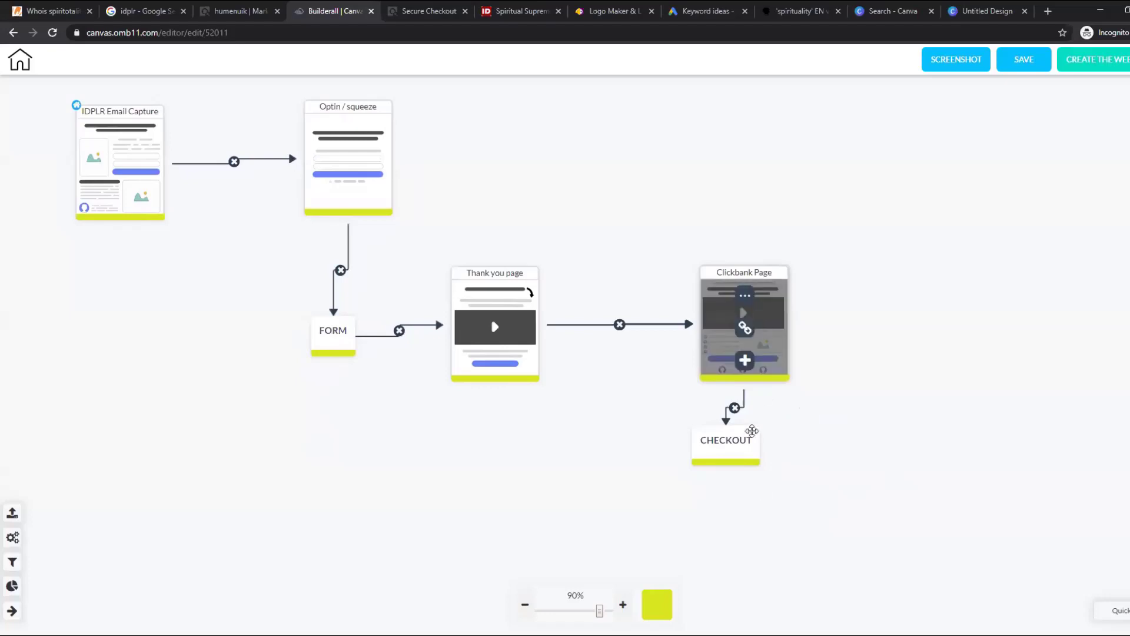
pyautogui.moveTo(741, 458); pyautogui.dragTo(781, 531)
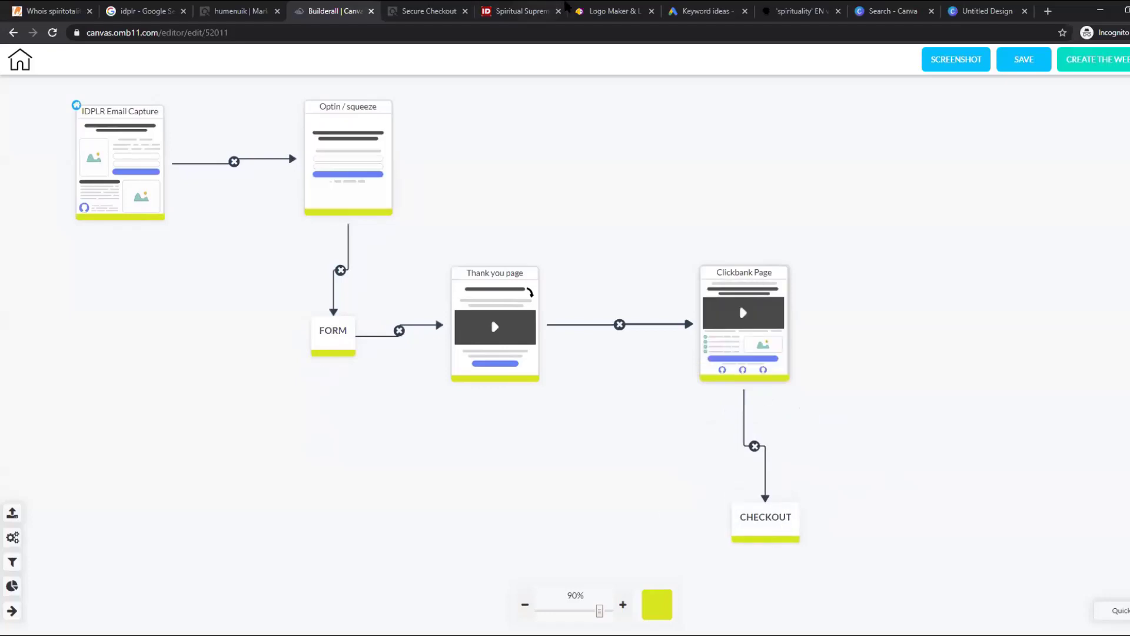
# Switch to the Spiritual Supremacy product page on IDPLR, read through its description and try to open the product preview
pyautogui.click(521, 11)
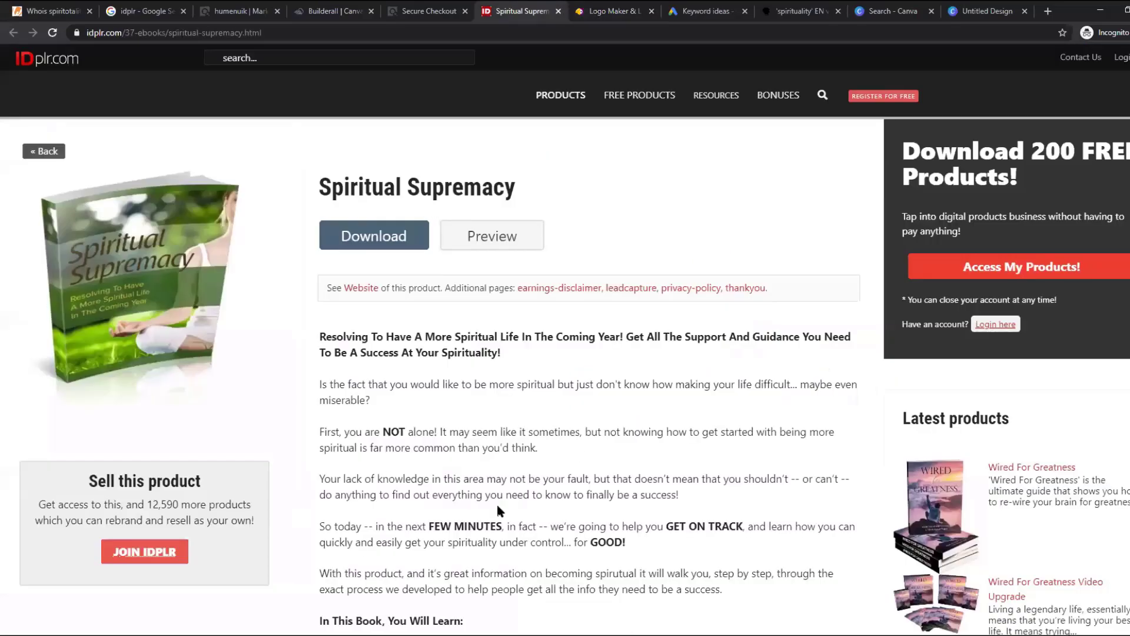
pyautogui.moveTo(497, 507); pyautogui.dragTo(531, 494)
pyautogui.scroll(-7, 532, 495)
pyautogui.scroll(7, 589, 353)
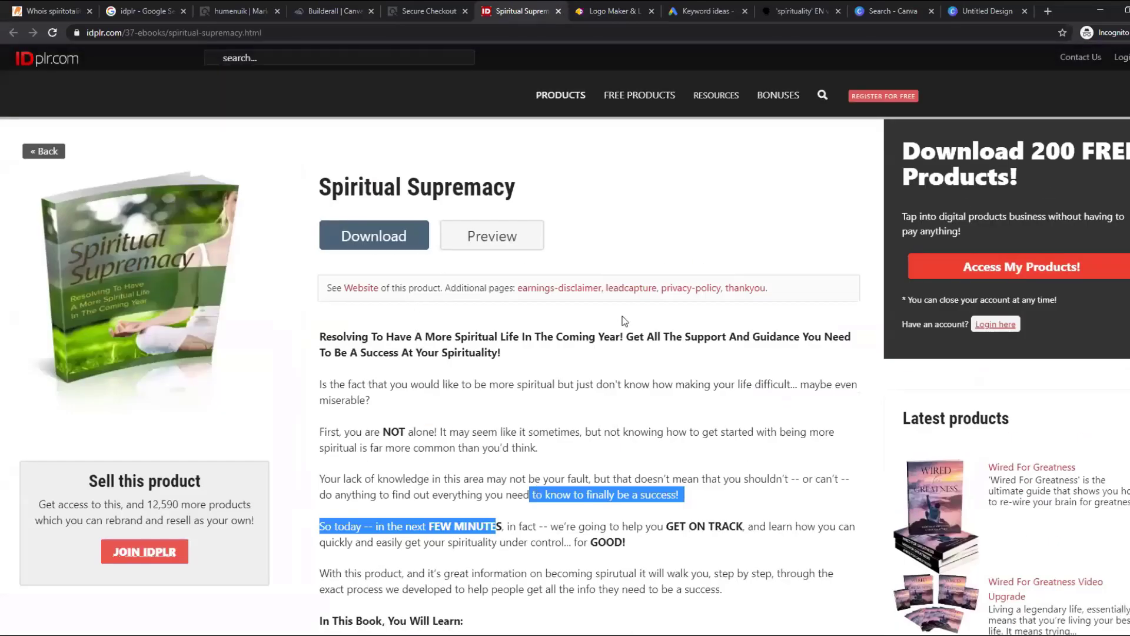
pyautogui.click(501, 233)
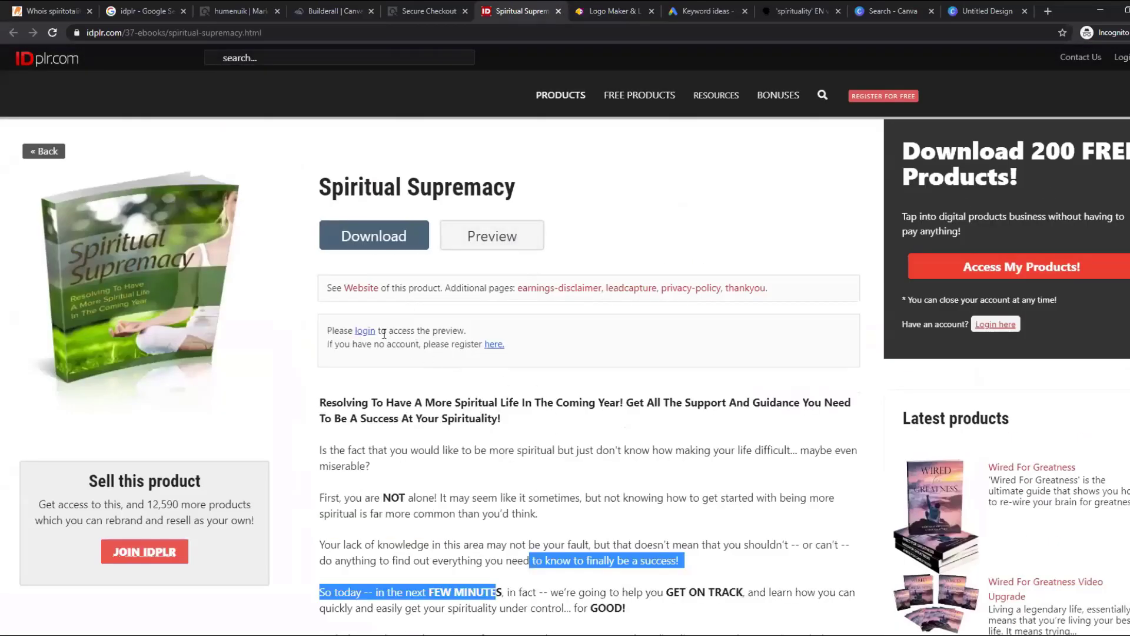
pyautogui.click(683, 530)
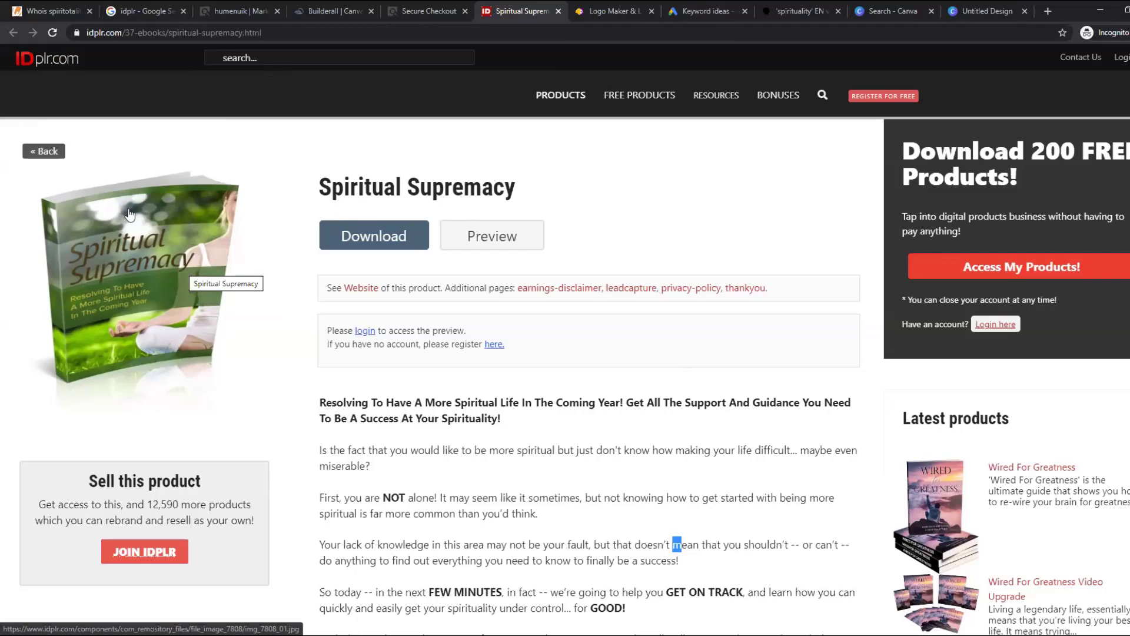
# Generate a website named "Spiritotality" from the Builderall canvas funnel and close the Spiritual Supremacy product page
pyautogui.click(330, 10)
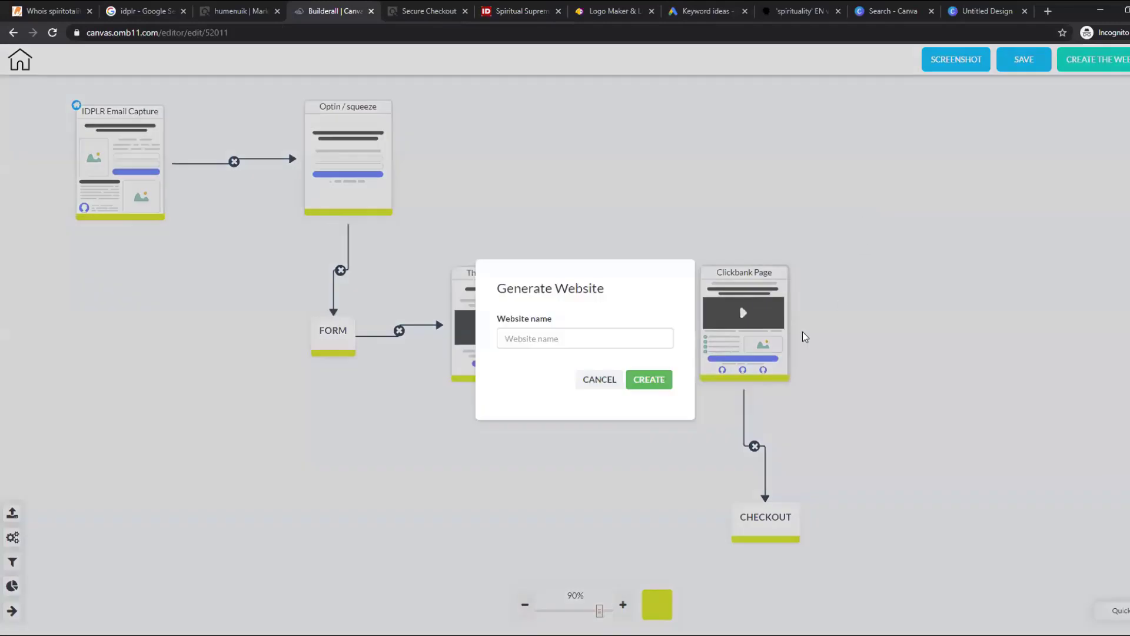
pyautogui.click(588, 334)
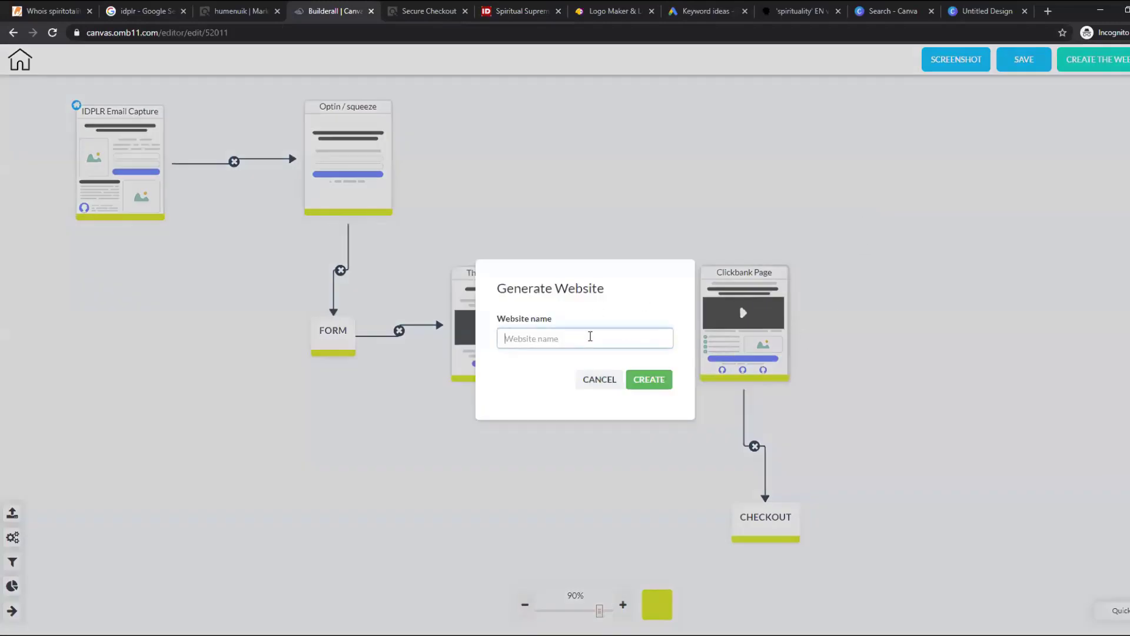
pyautogui.write('Spiritotality')
pyautogui.click(654, 381)
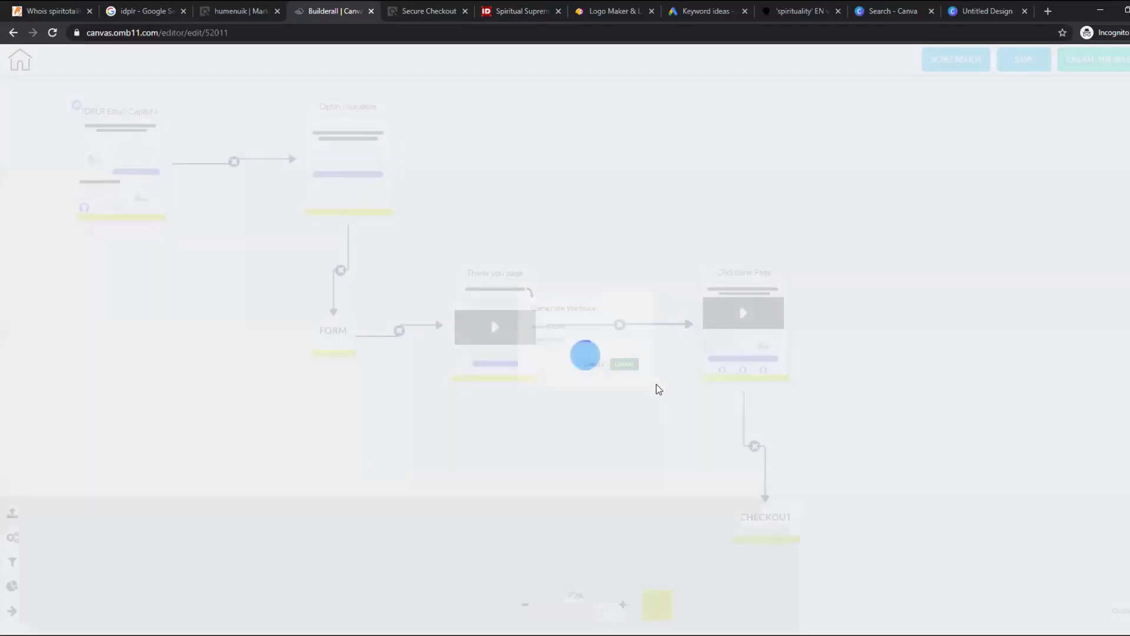
pyautogui.click(558, 11)
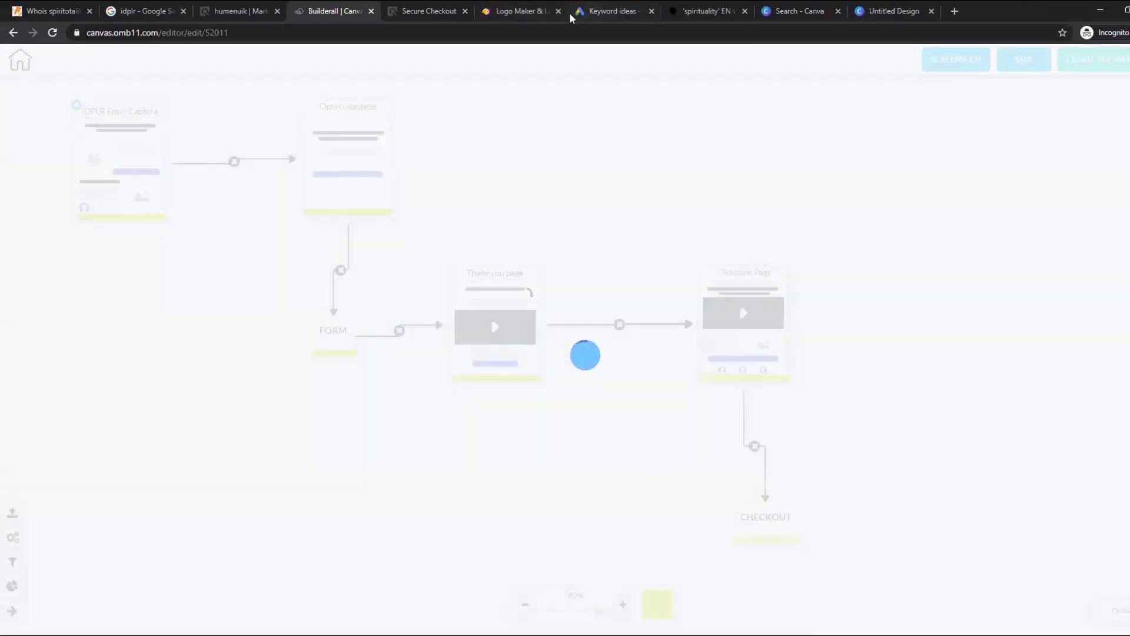
# Check the Spiritotality logo in the Hatchful logo maker and examine the Spirituality keyword ideas in Google Ads Keyword Planner
pyautogui.click(544, 11)
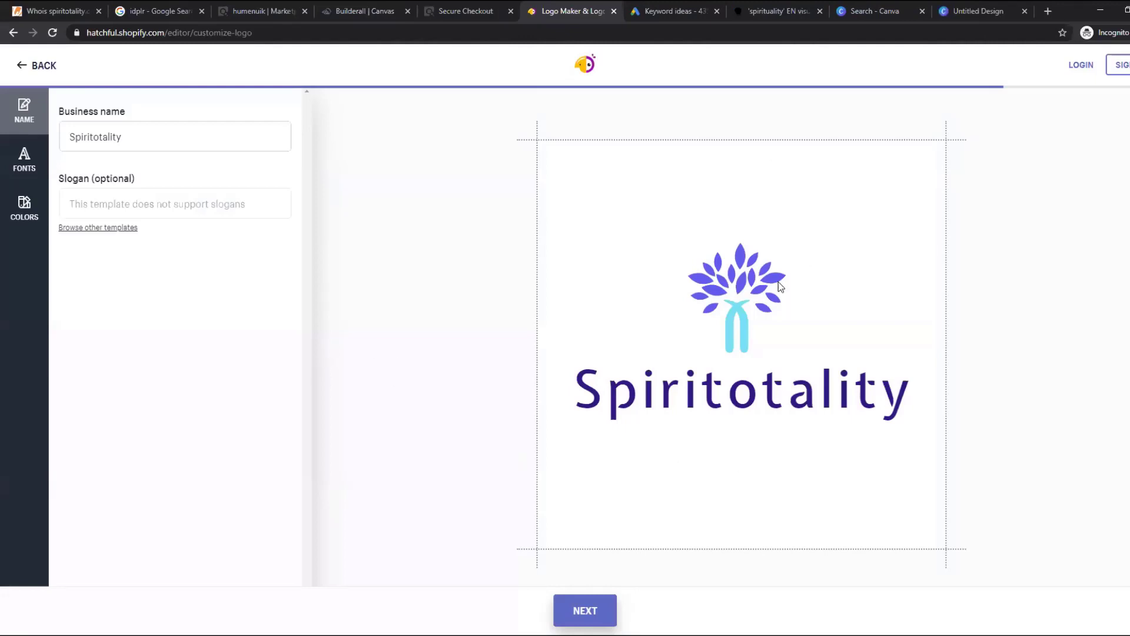
pyautogui.hotkey('ctrl', 'Tab')
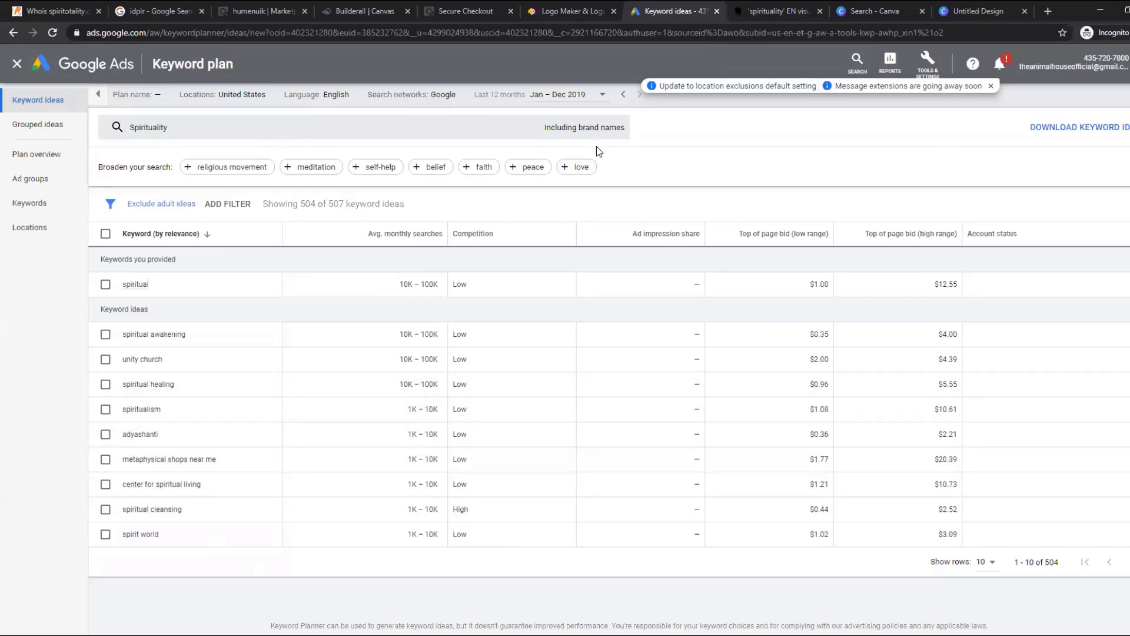
pyautogui.click(453, 132)
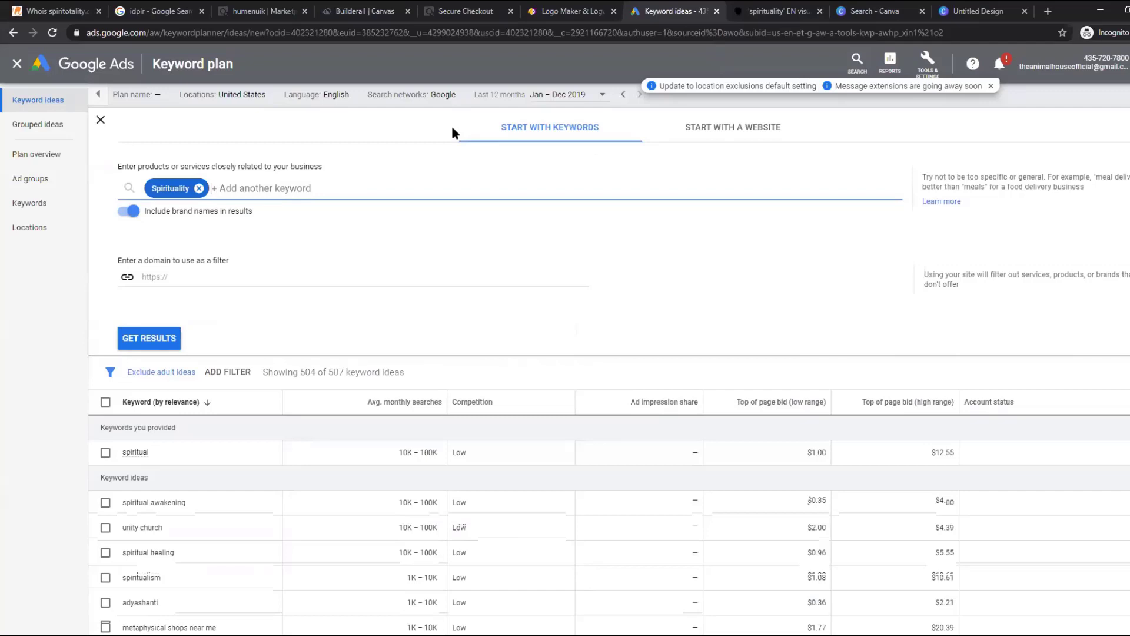
pyautogui.click(41, 435)
pyautogui.scroll(-3, 280, 529)
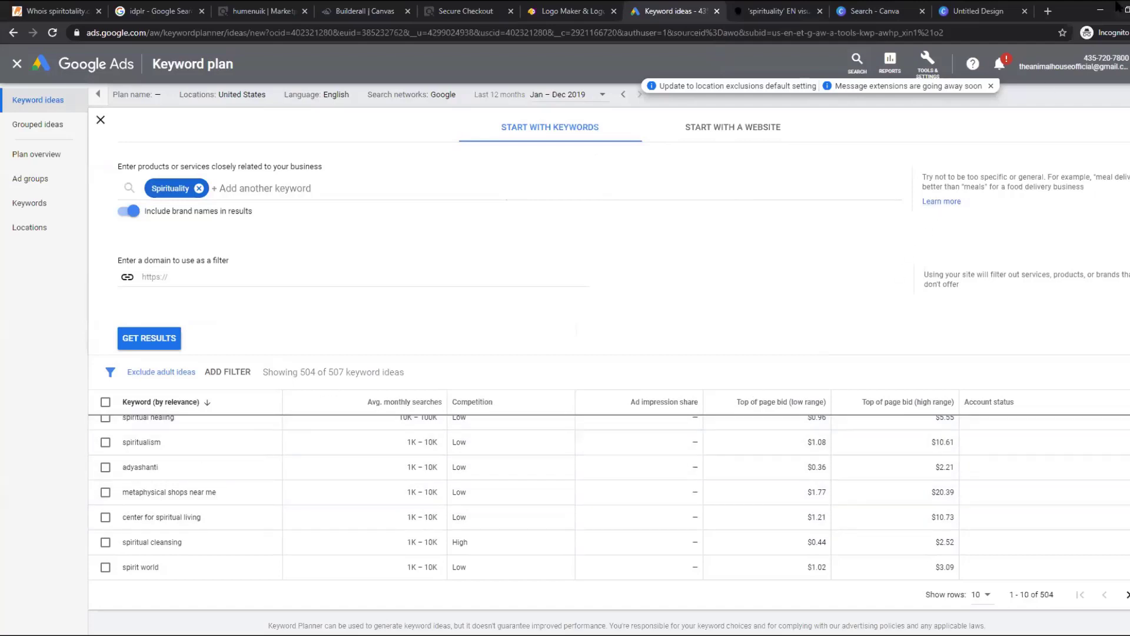
# Switch to AnswerThePublic and run a new search for questions about "Spiritual healing"
pyautogui.click(773, 11)
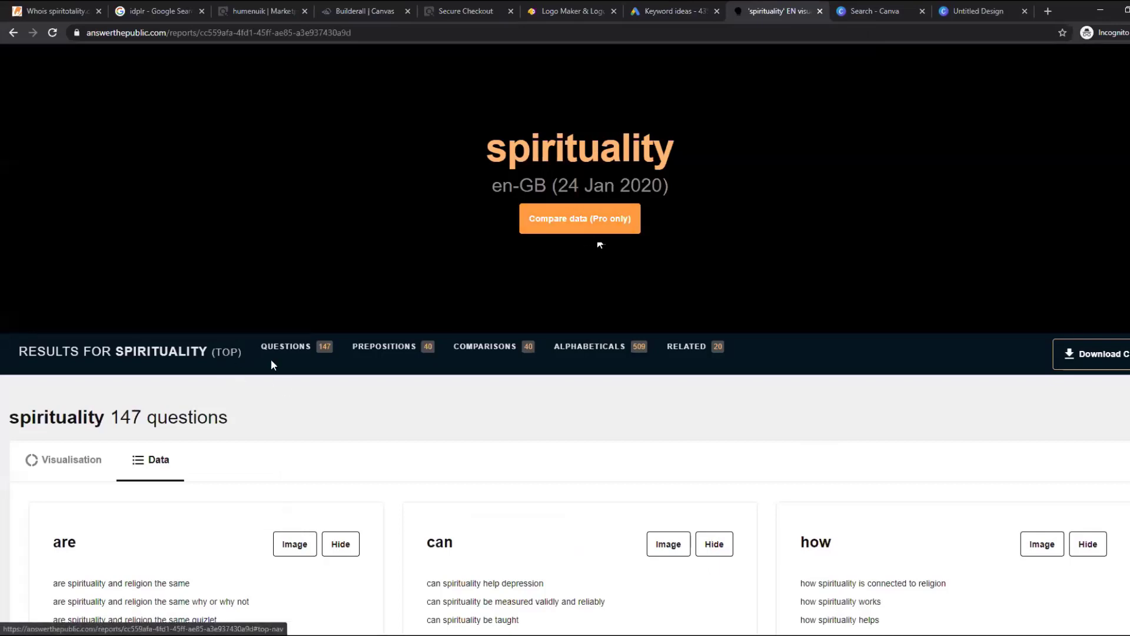
pyautogui.scroll(1, 269, 361)
pyautogui.click(13, 33)
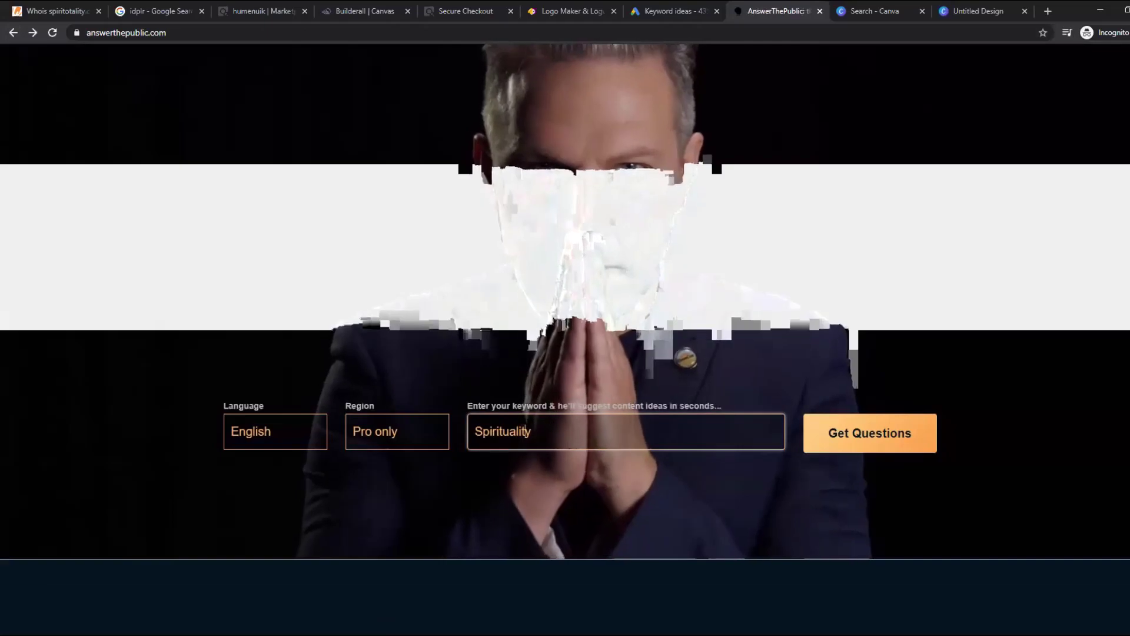
pyautogui.press('F11')
pyautogui.press('BackSpace')
pyautogui.press('BackSpace')
pyautogui.press('BackSpace')
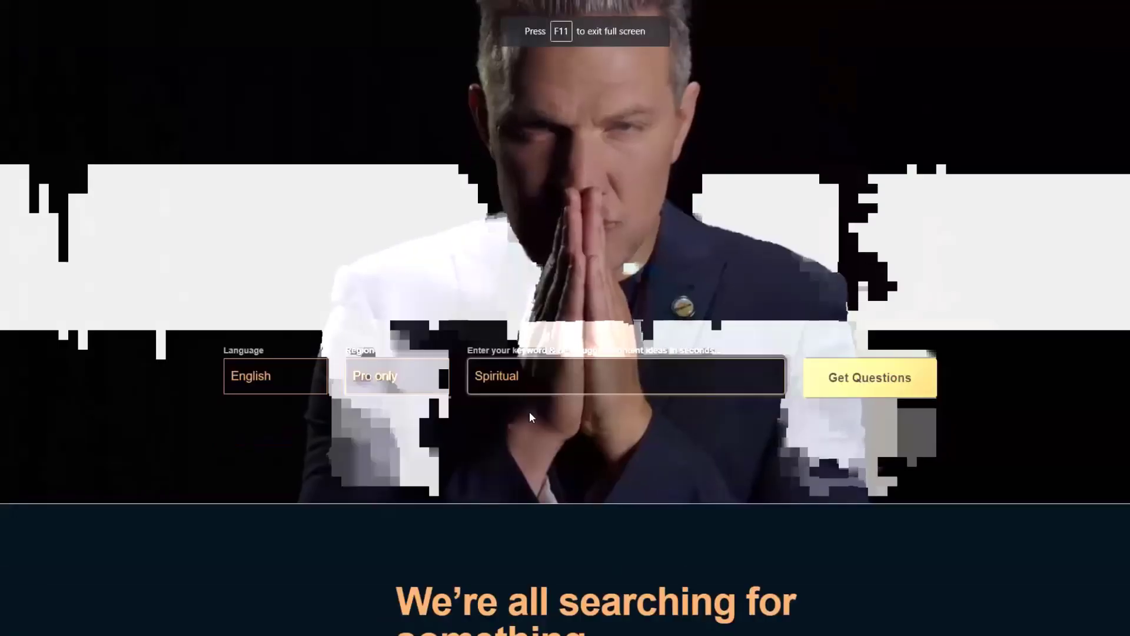
pyautogui.press('F11')
pyautogui.write('healing')
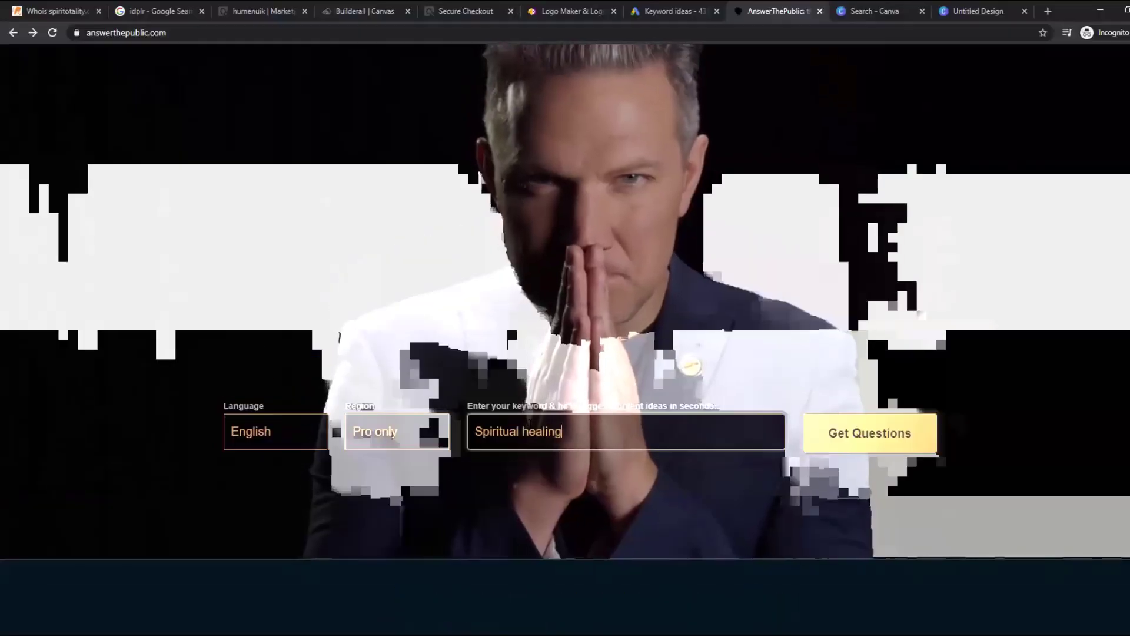
pyautogui.press('Return')
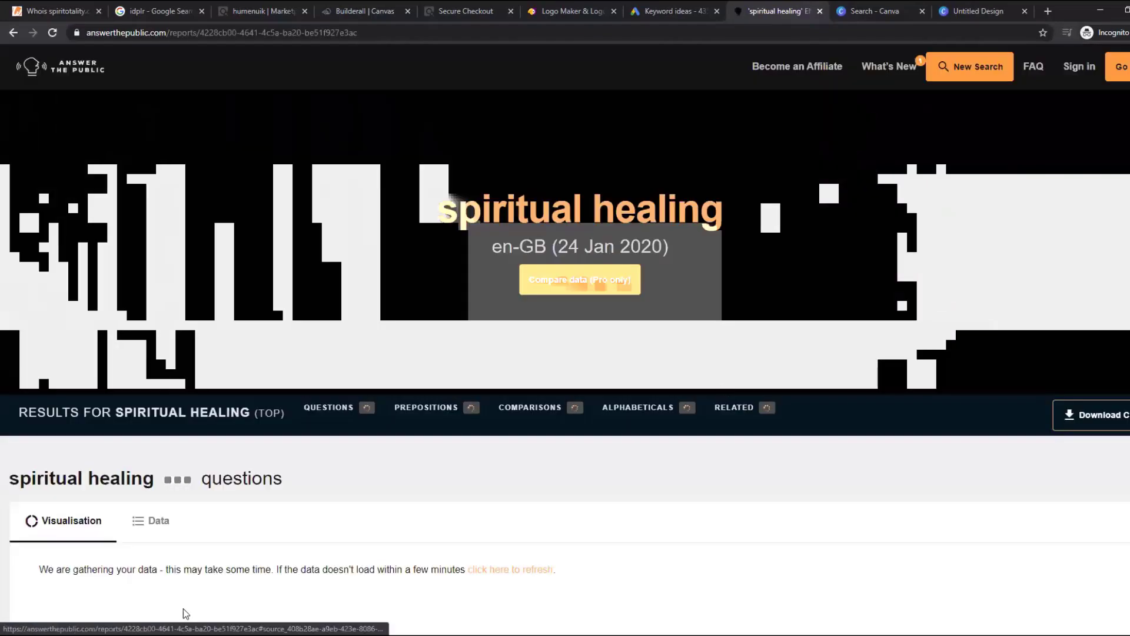
pyautogui.scroll(-3, 292, 408)
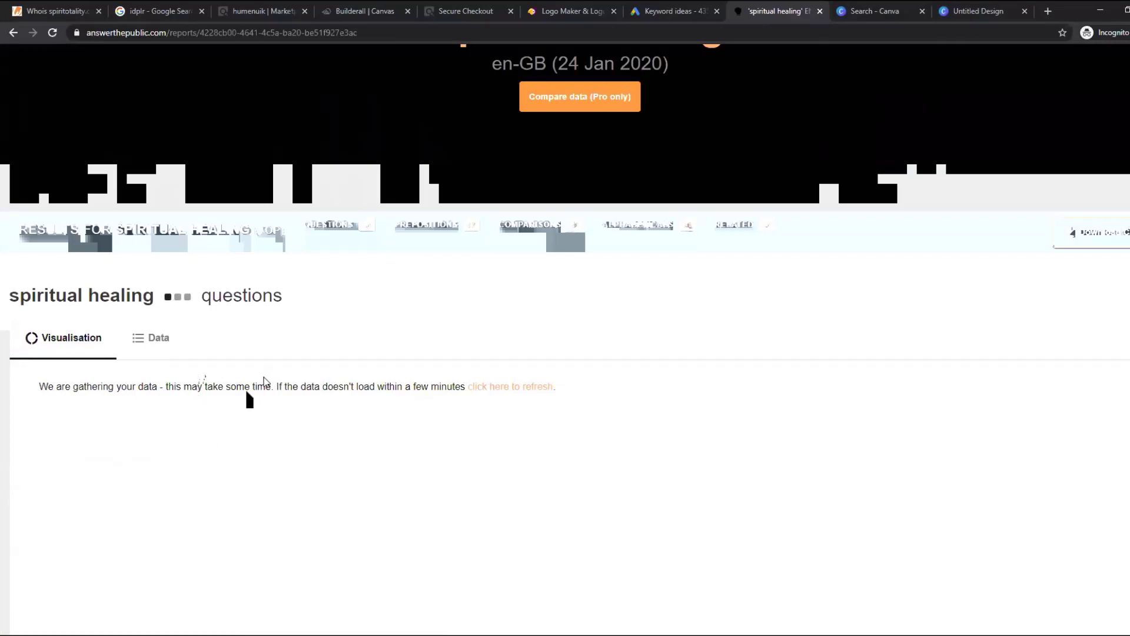
# Check the spirituality template search in Canva and close that page, leaving the untitled logo design open
pyautogui.click(886, 7)
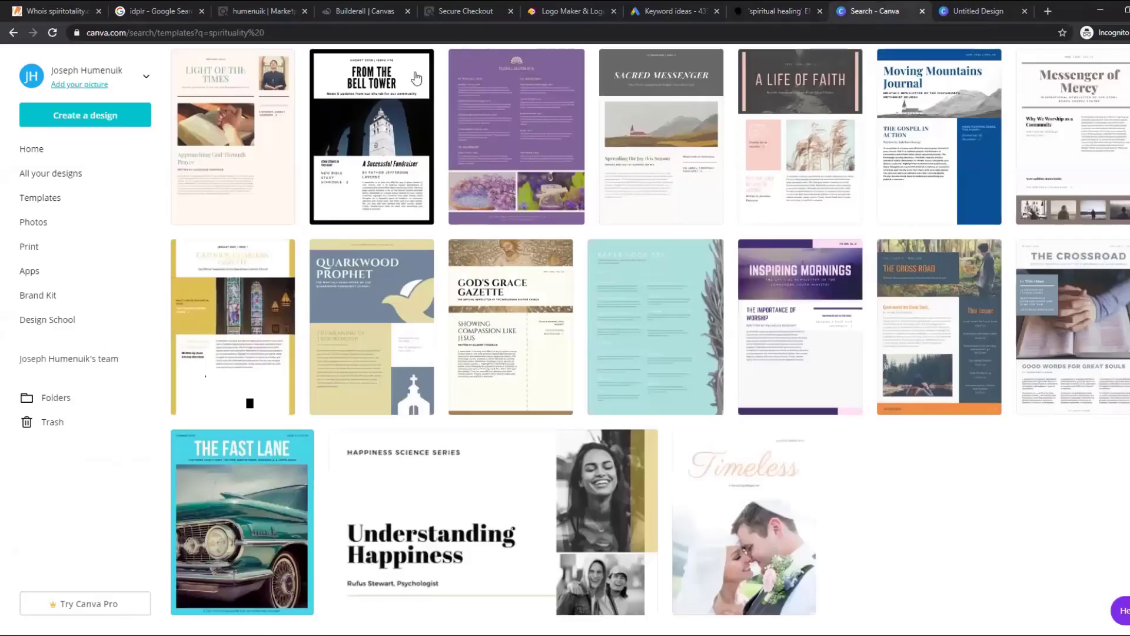
pyautogui.click(922, 11)
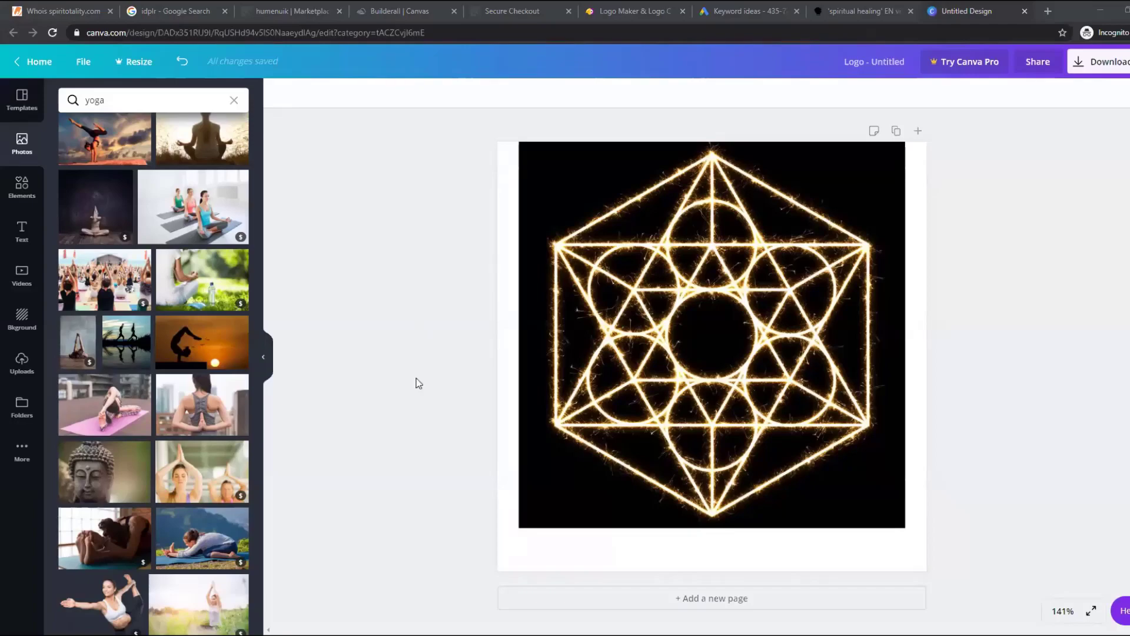
# Search Google for "tree of life" in a new browser tab and show the image results
pyautogui.hotkey('ctrl', 't')
pyautogui.write('tree of life')
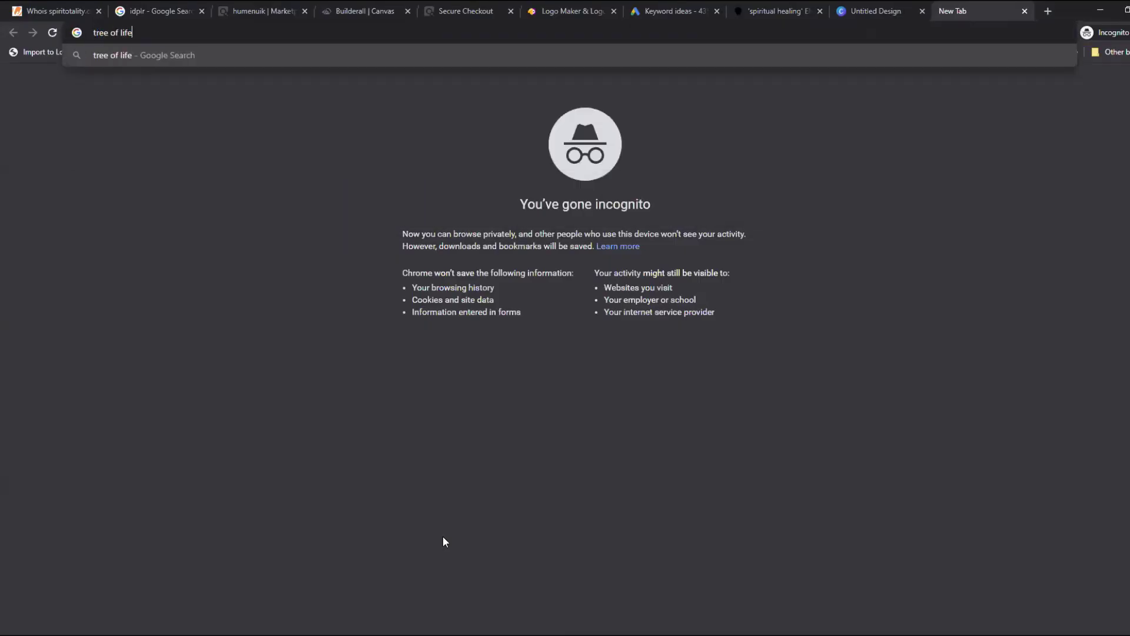
pyautogui.press('Return')
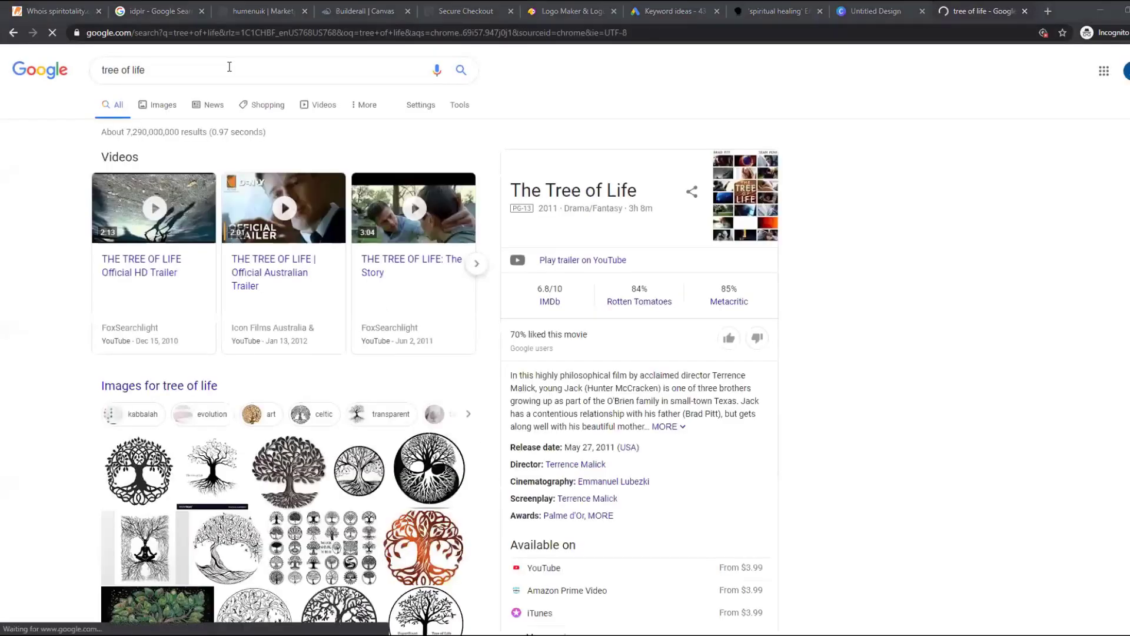
pyautogui.click(169, 106)
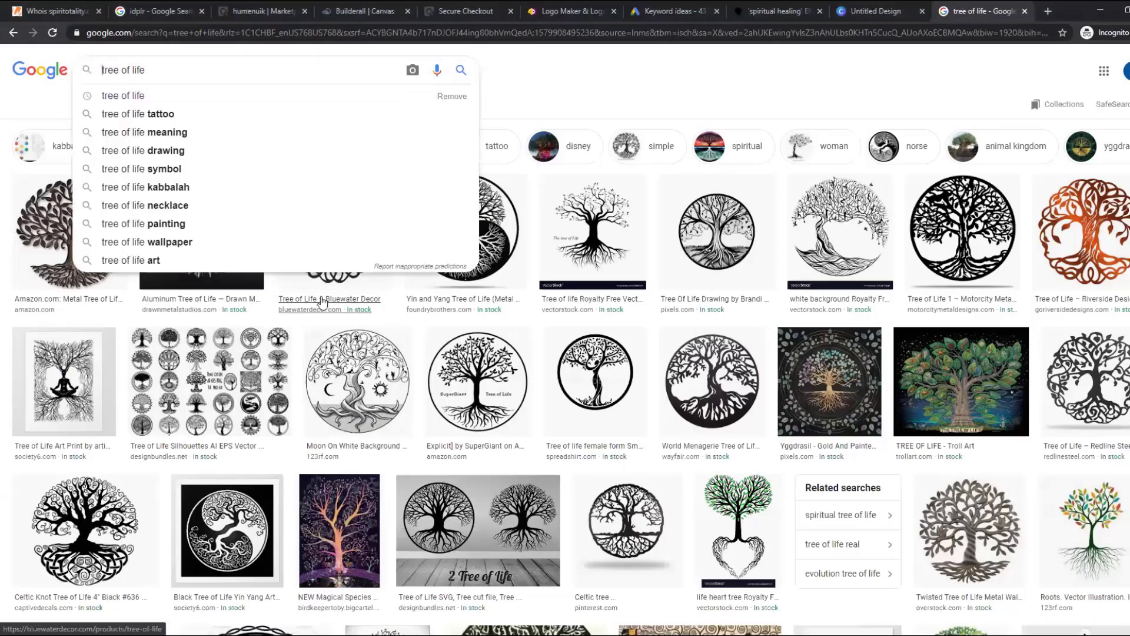
# View the Bluewater Tree of Life product without its discount offer, then return to the Spiritotality logo in Hatchful and close the product page
pyautogui.click(321, 299)
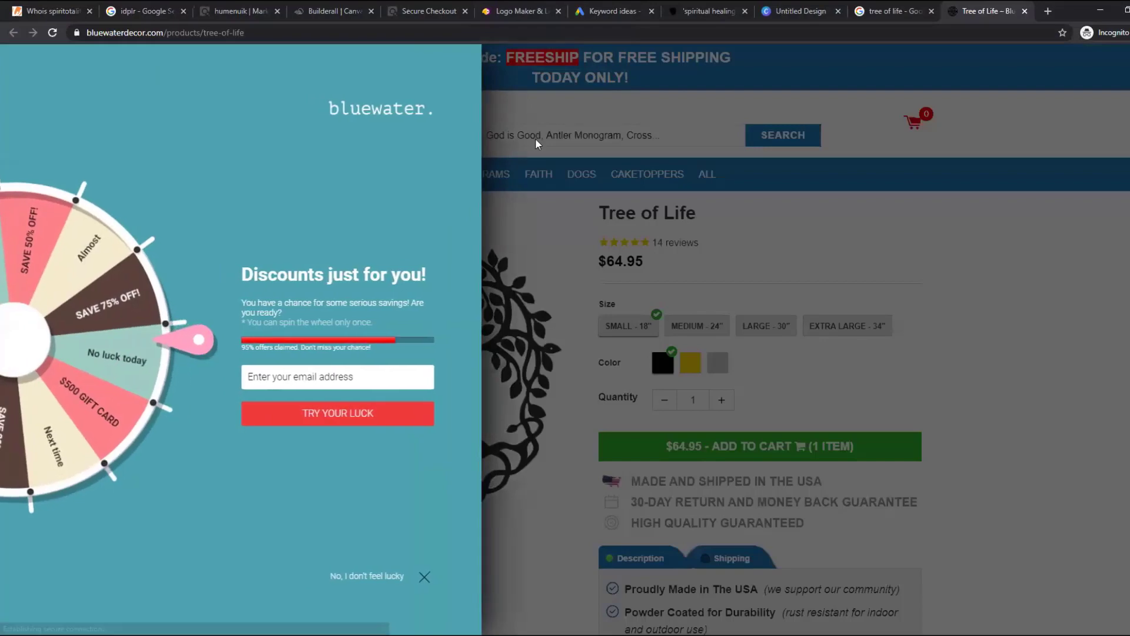
pyautogui.click(393, 577)
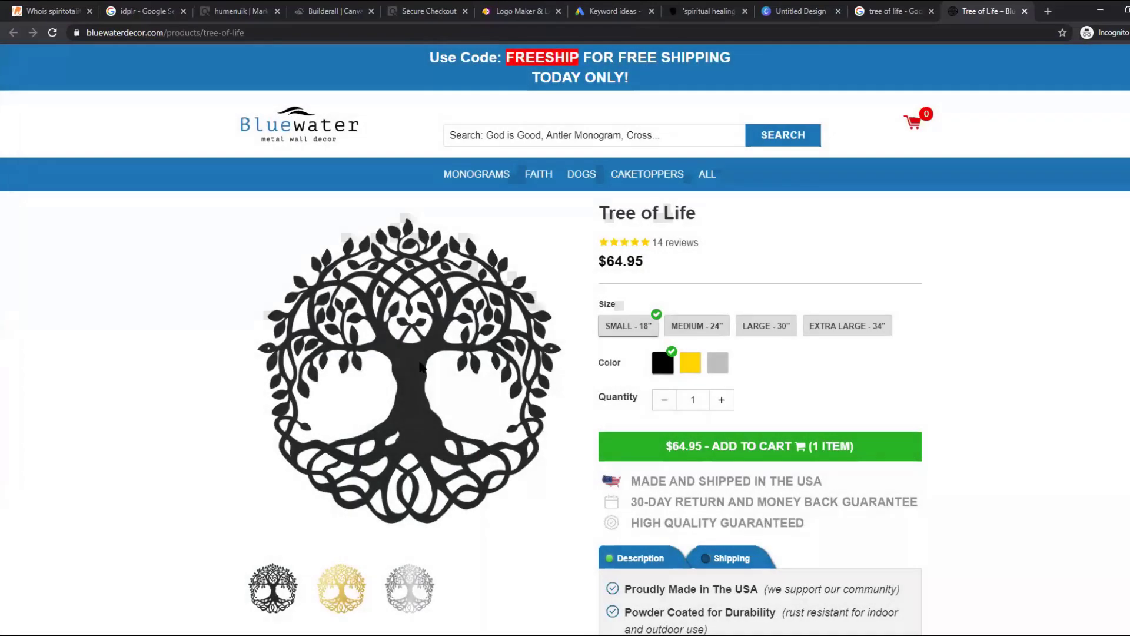
pyautogui.hotkey('ctrl', '6')
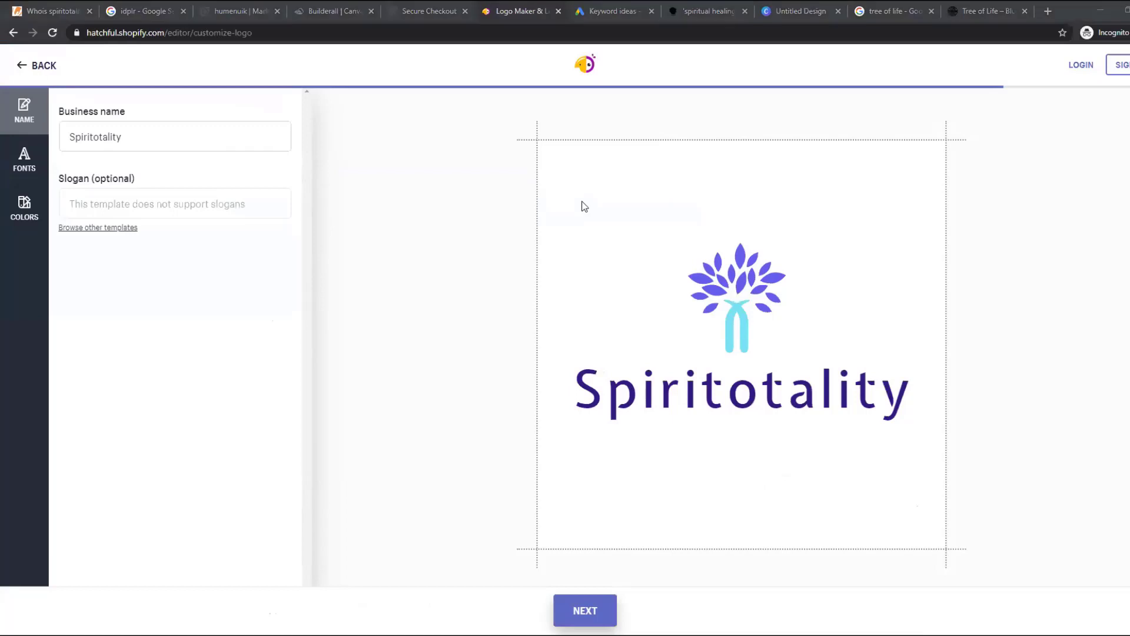
pyautogui.middleClick(972, 6)
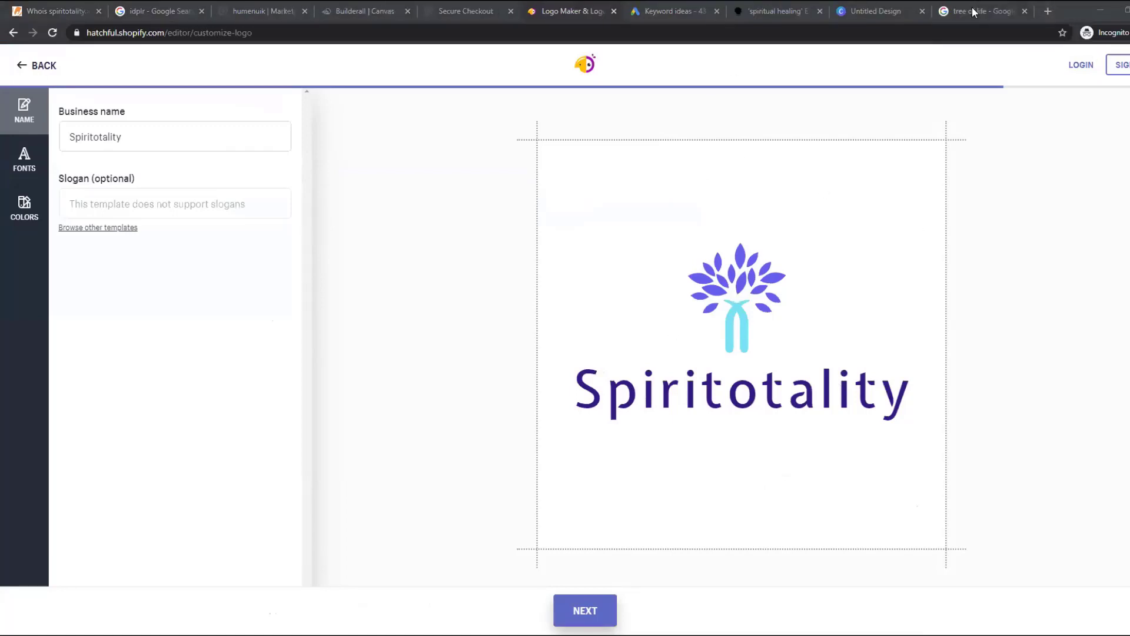